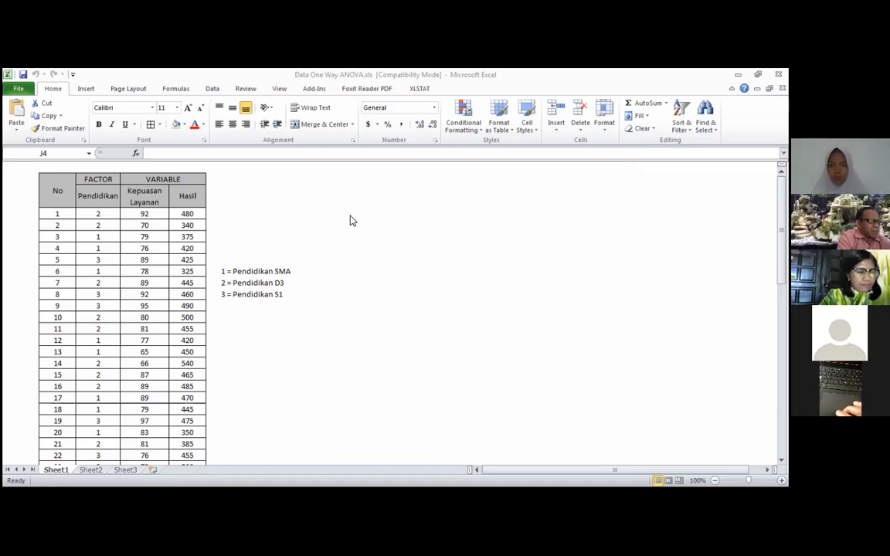
- Copy the Pendidikan and Kepuasan Layanan columns from the source table, including their headers and all rows through number 50
key(alt+Tab)
click(98, 205)
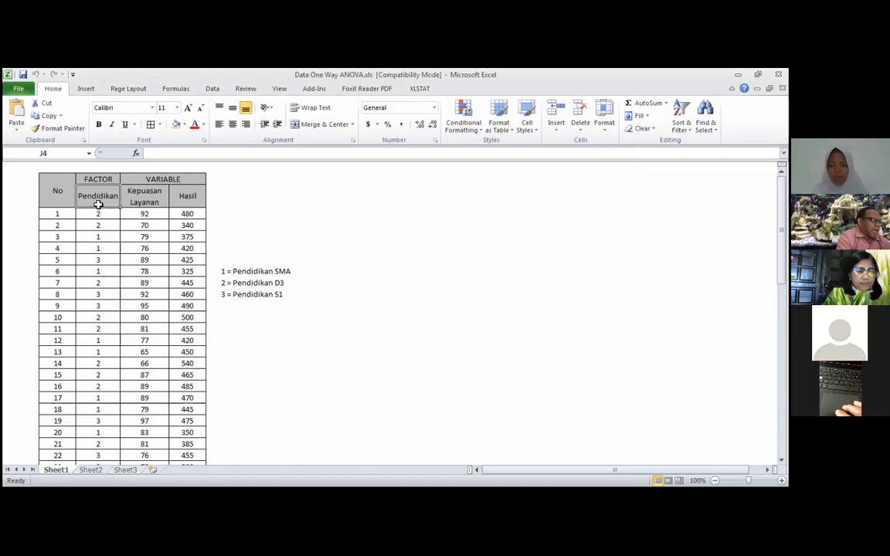
key(shift+Right)
key(shift+Down)
key(shift+Down)
key(shift+Down)
key(shift+Down)
key(shift+Down)
key(shift+Down)
key(shift+Down)
key(shift+Down)
key(shift+Down)
key(shift+Down)
key(shift+Down)
key(shift+Down)
key(shift+Down)
key(shift+Down)
key(shift+Down)
key(shift+Down)
key(shift+Down)
key(shift+Down)
key(shift+Down)
key(shift+Down)
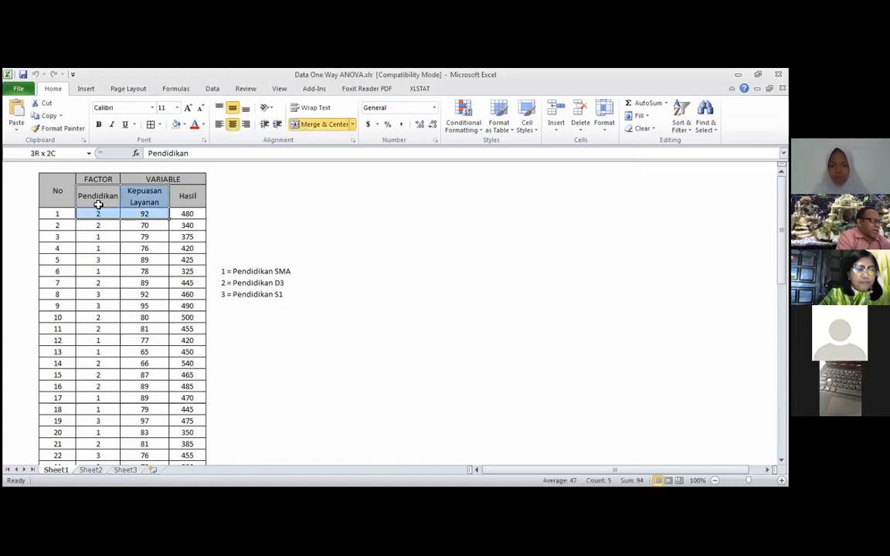
key(ctrl+shift+Down)
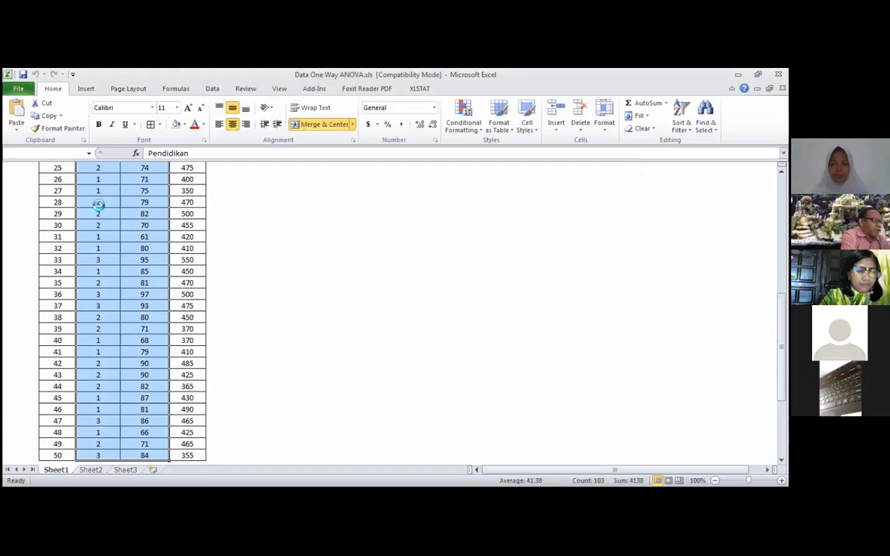
key(ctrl+c)
- Paste the copied two columns into the empty area beside the source table, starting at cell J3
key(Right)
key(Right)
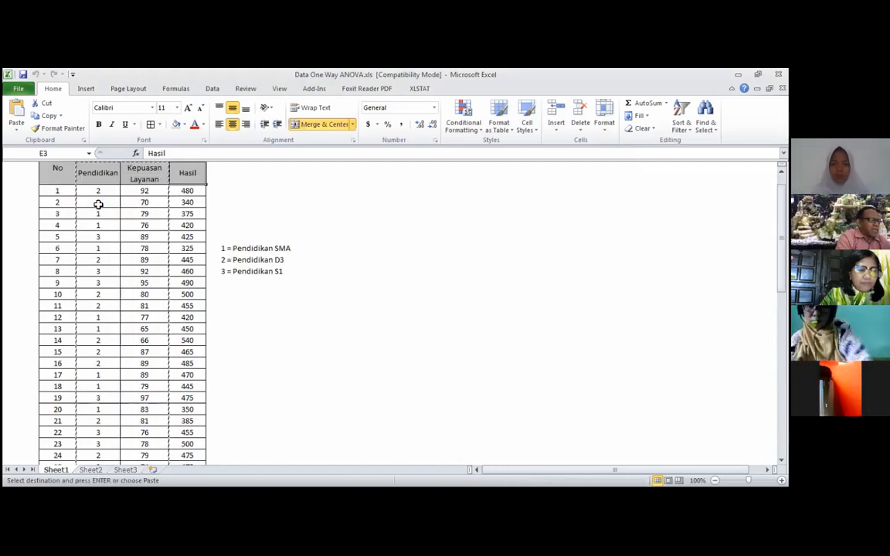
key(Right)
key(Right)
key(Right)
key(Right)
key(Right)
key(Right)
key(Left)
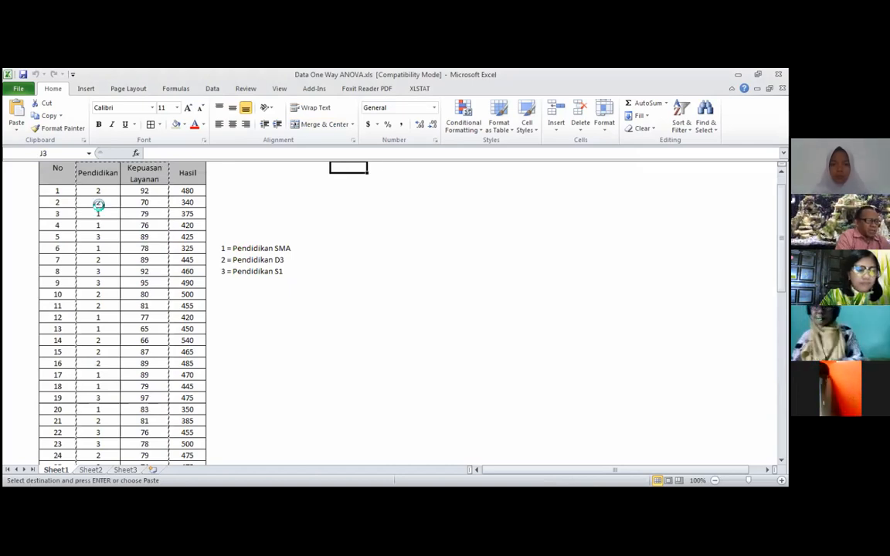
key(ctrl+v)
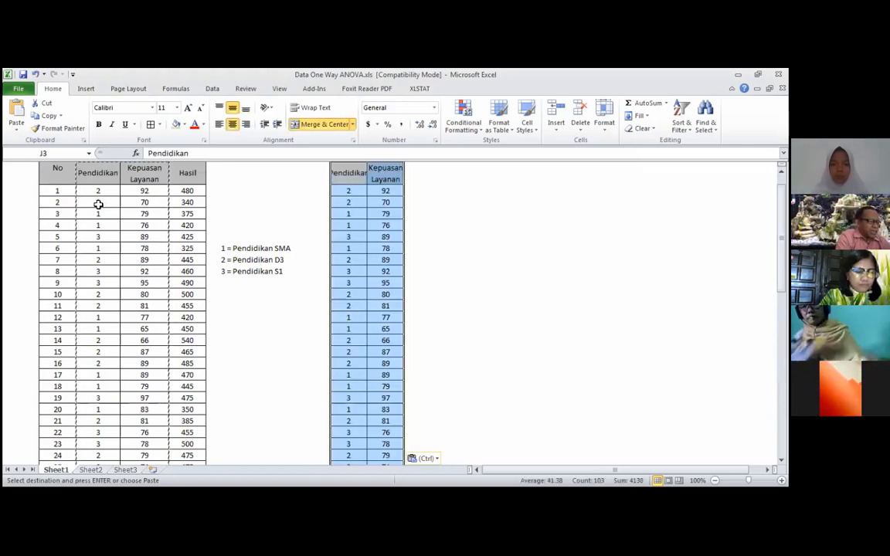
- AutoFit the widths of the pasted Pendidikan and Kepuasan Layanan columns to their contents
key(alt+o)
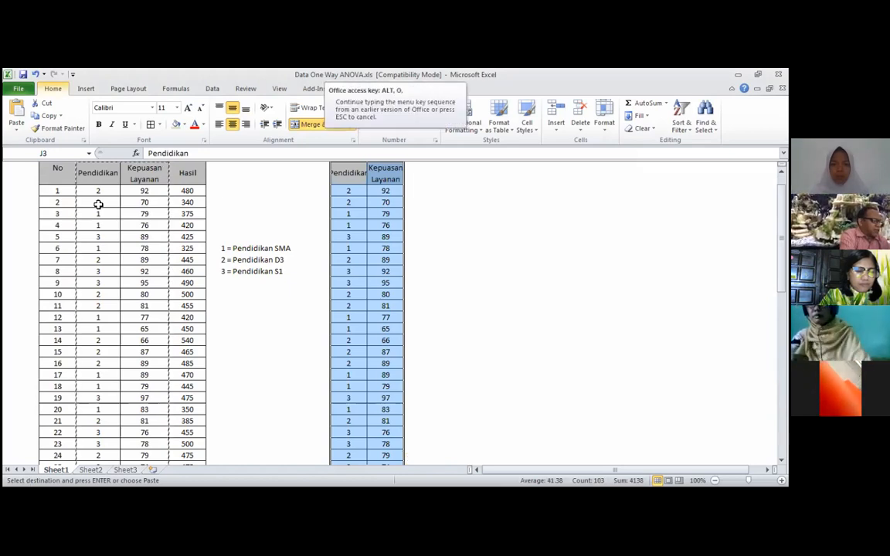
key(c)
key(a)
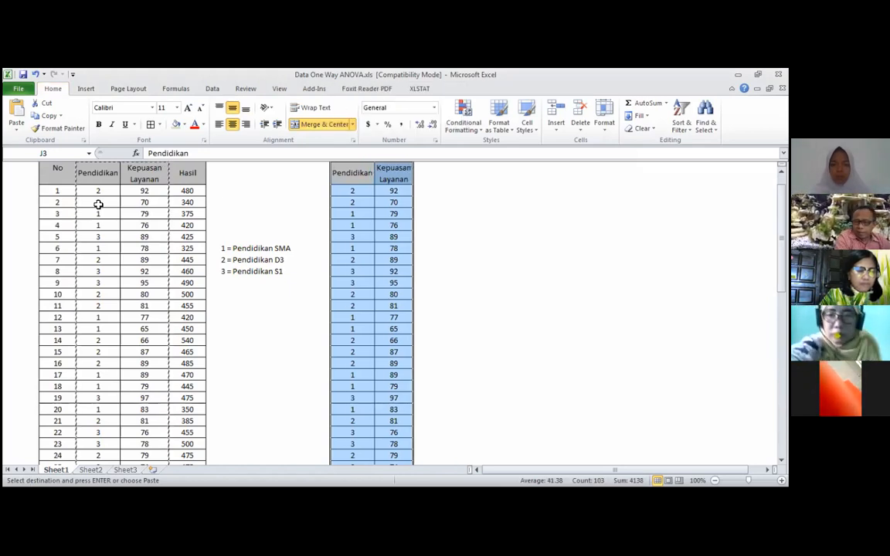
key(Down)
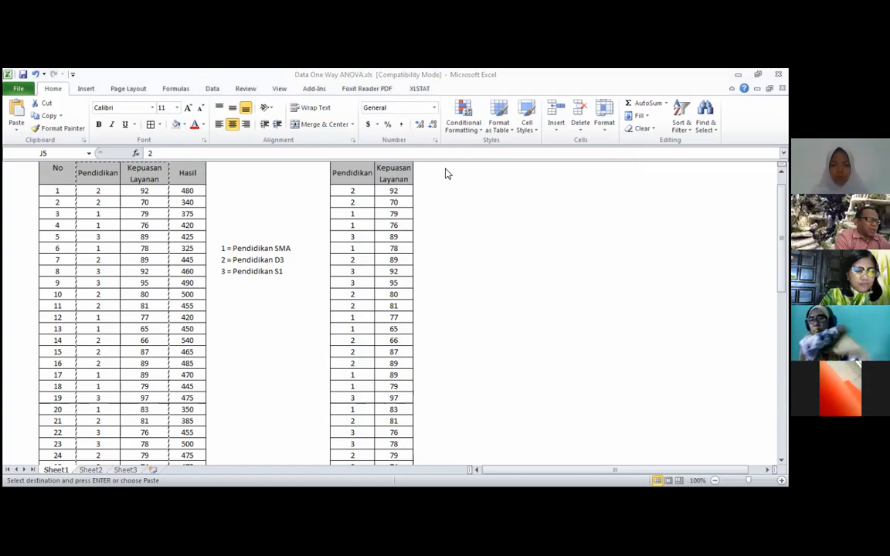
click(352, 173)
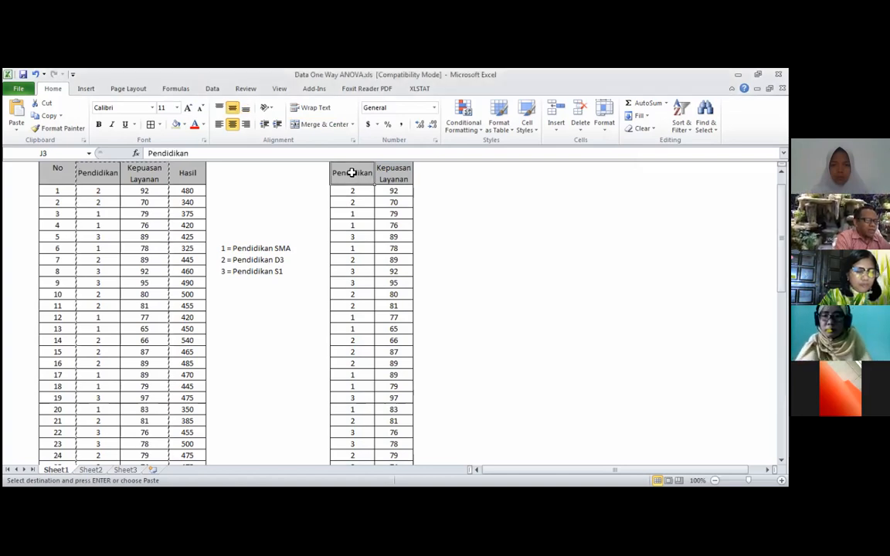
key(shift+Right)
key(shift+Down)
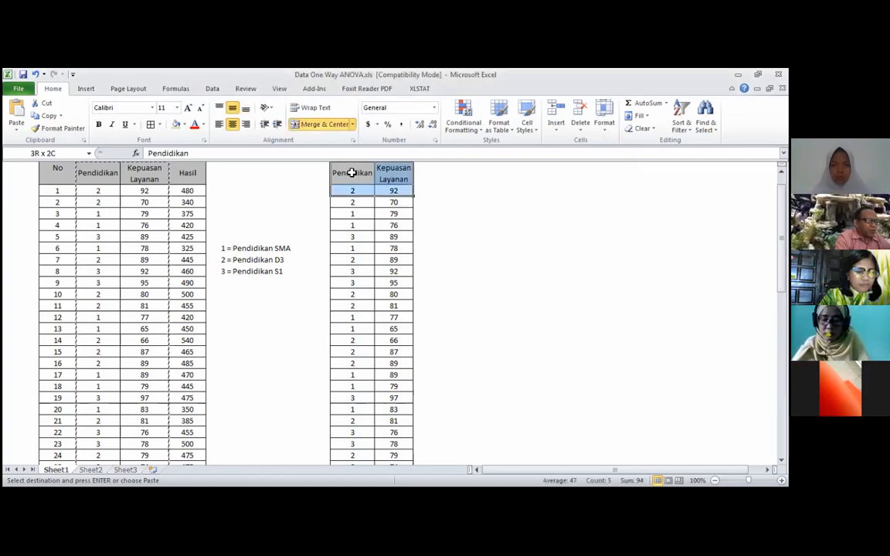
click(351, 172)
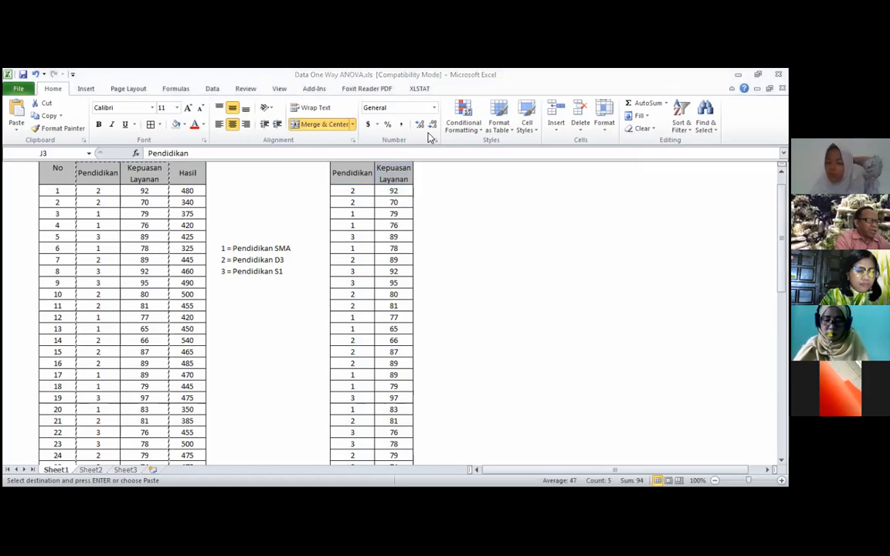
double_click(349, 173)
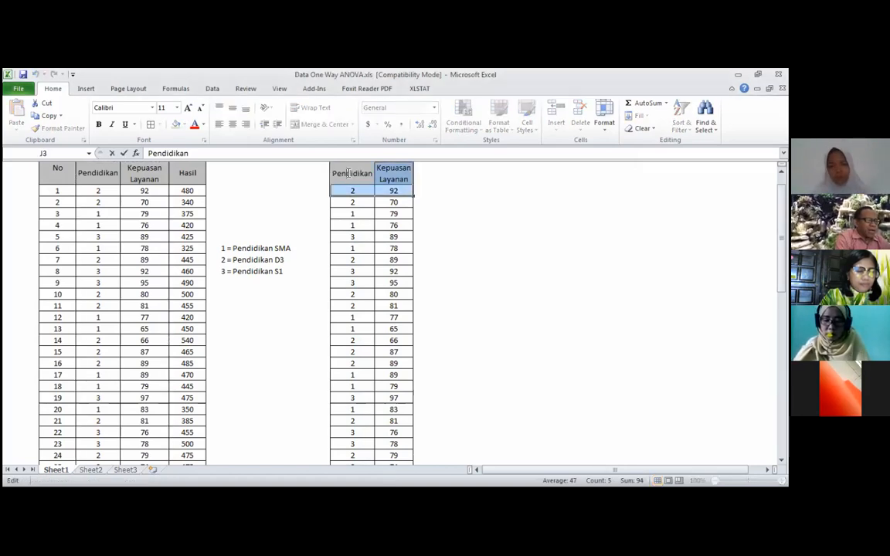
click(328, 225)
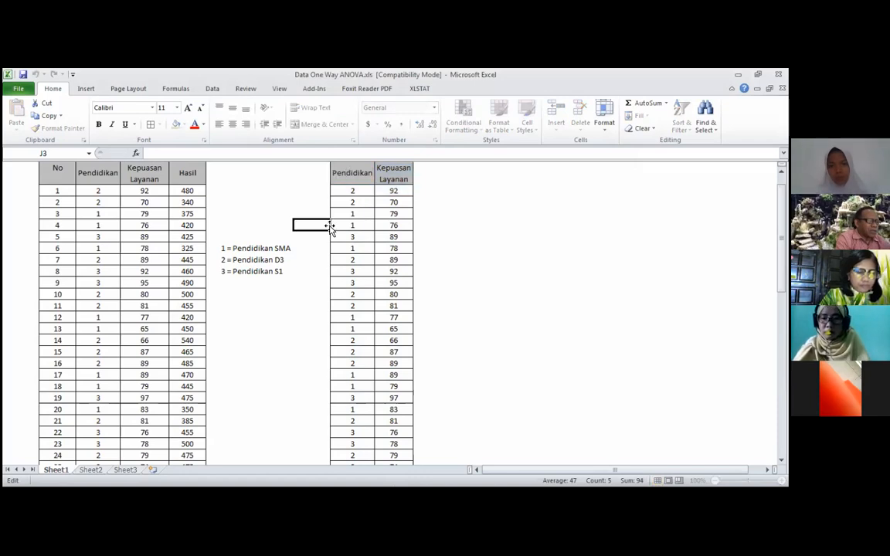
drag(341, 178, 342, 177)
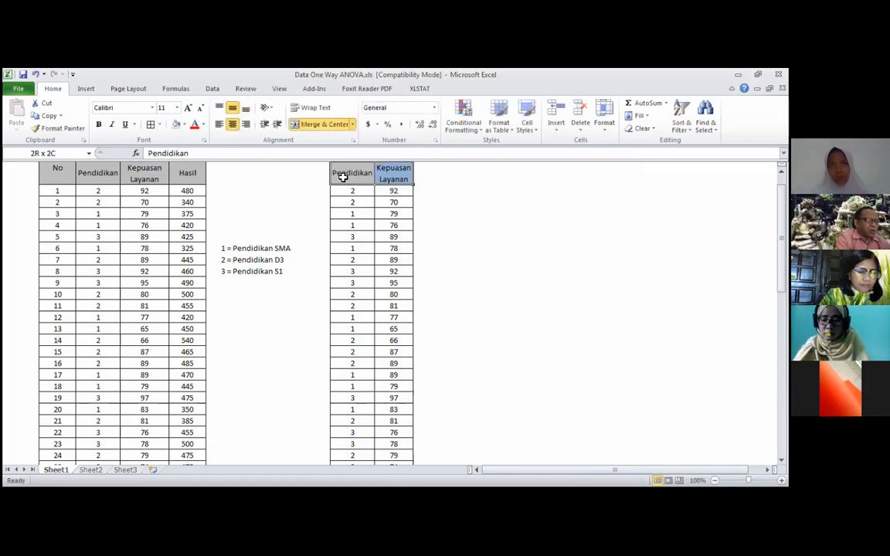
key(ctrl+shift+Down)
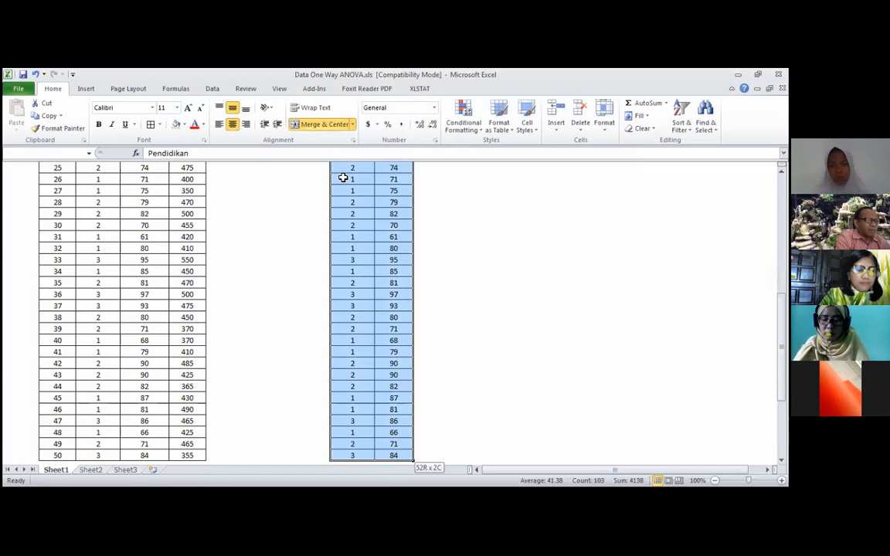
drag(343, 178, 343, 178)
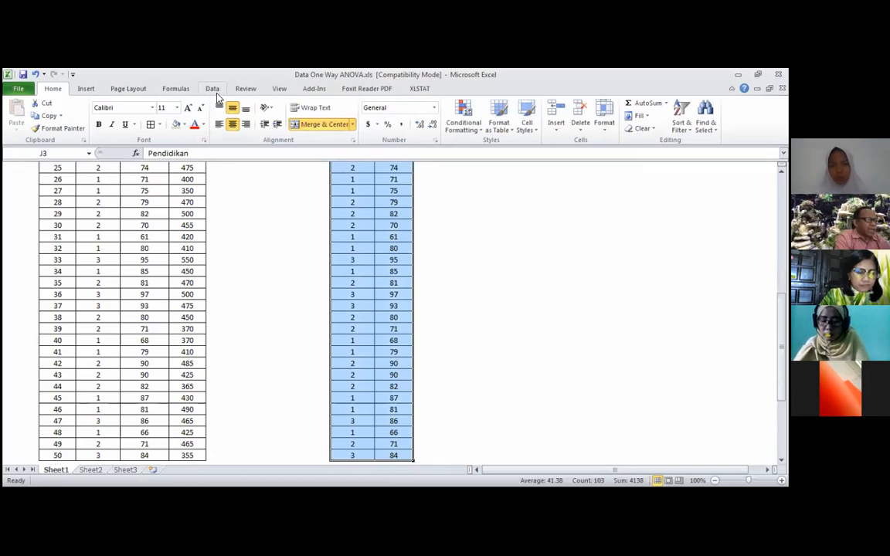
click(212, 90)
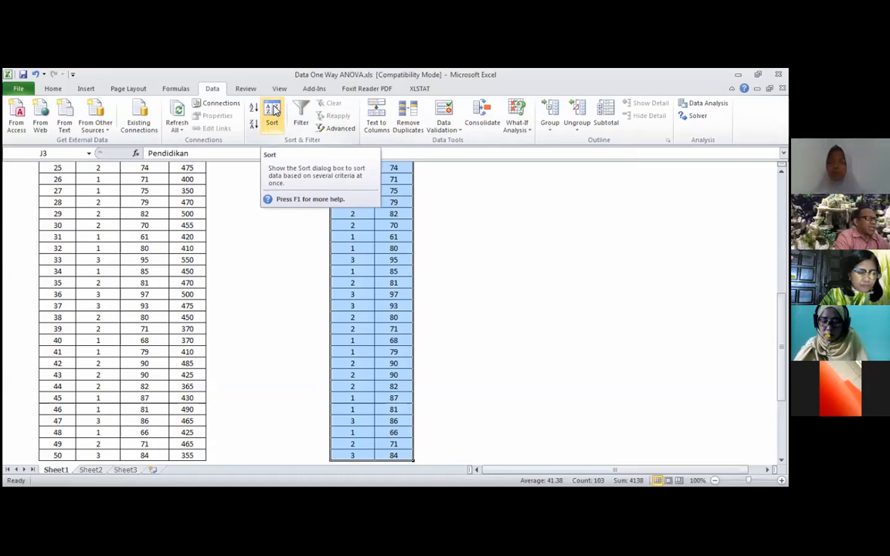
click(444, 122)
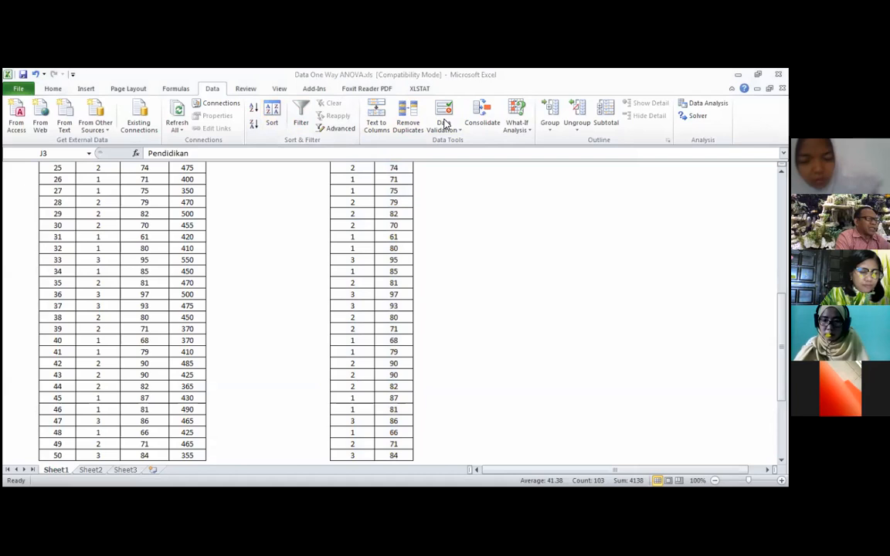
click(273, 112)
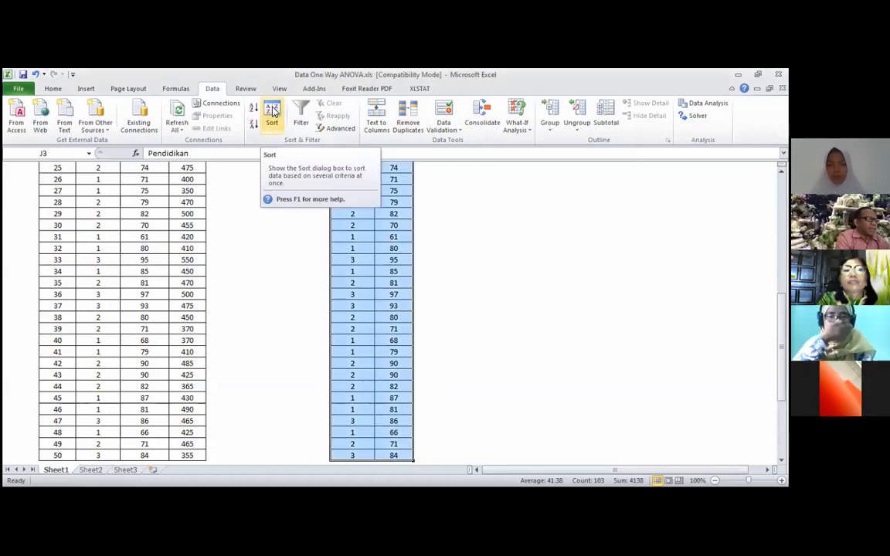
click(273, 110)
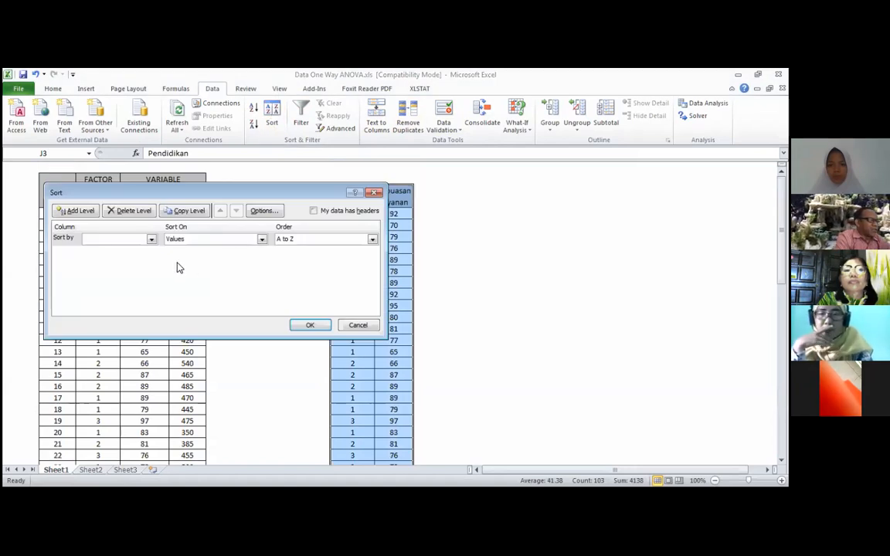
click(151, 240)
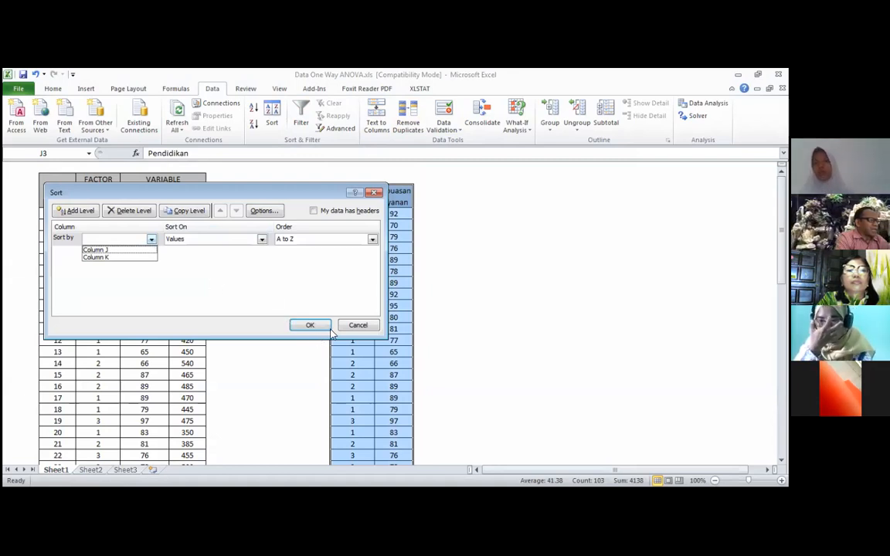
click(357, 327)
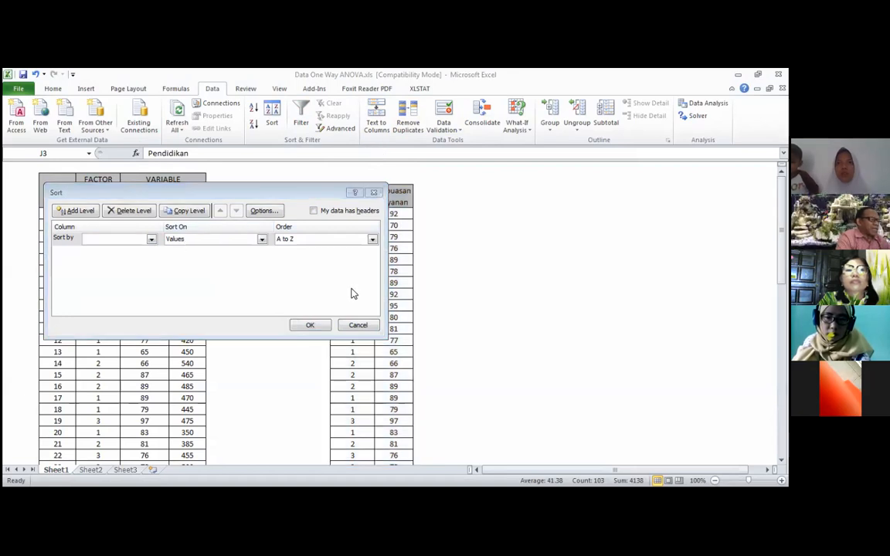
key(Escape)
- Sort the pasted data rows below the headers by Pendidikan values, ordered Smallest to Largest
click(350, 216)
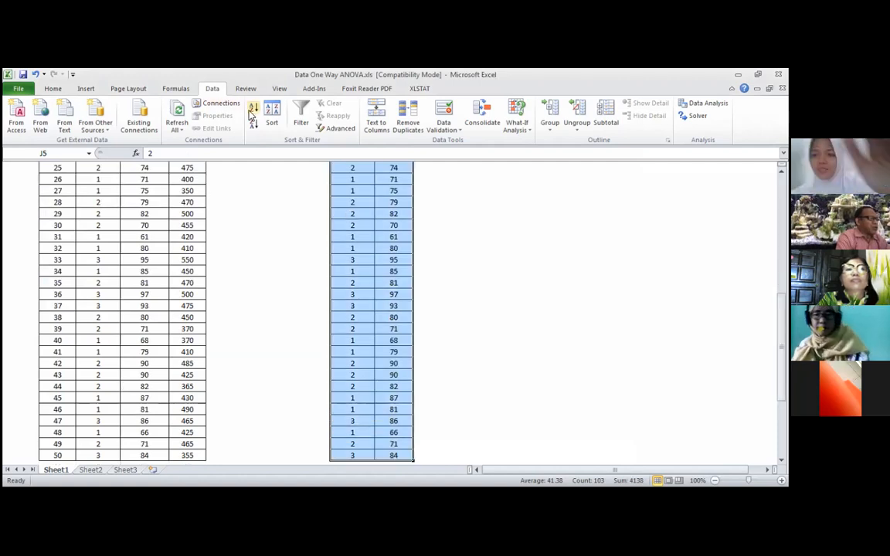
click(272, 117)
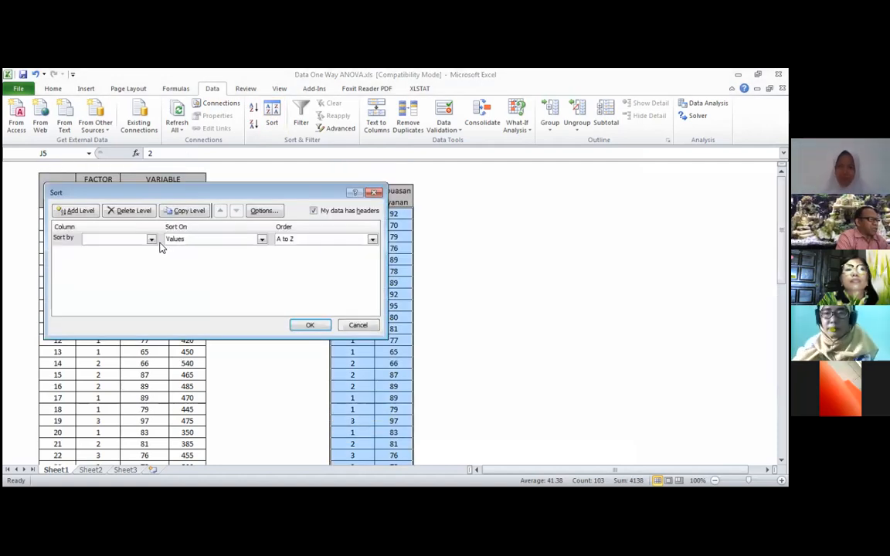
click(151, 240)
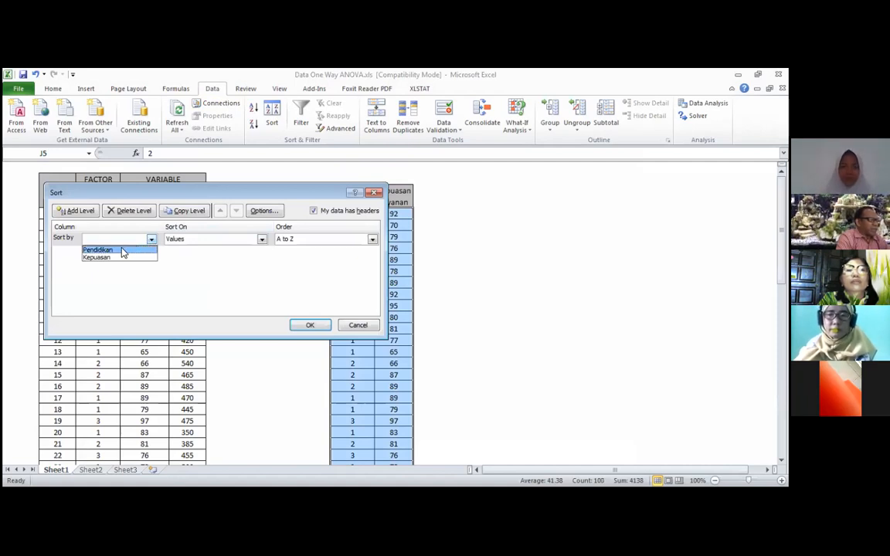
click(122, 251)
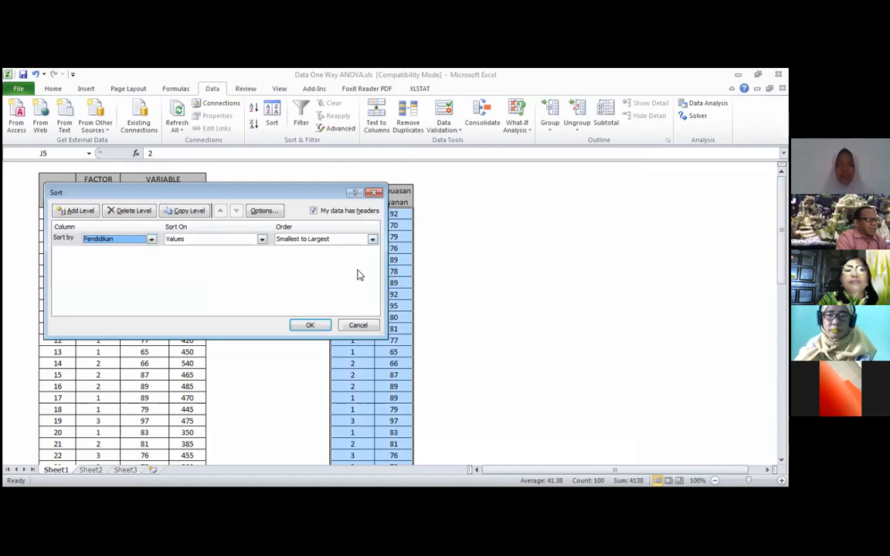
click(309, 325)
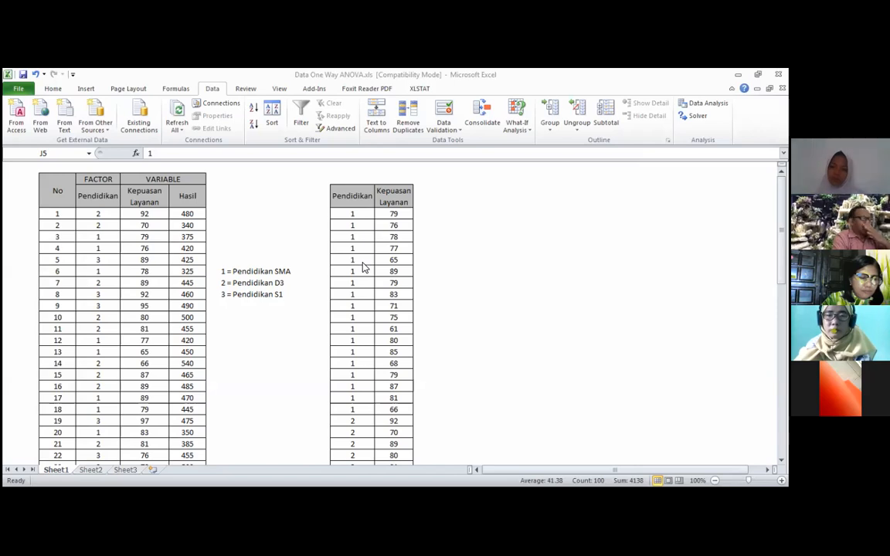
- Set up headings for a new table with Pendidikan in M3 and the group codes 1, 2 and 3 across M4:O4
click(358, 216)
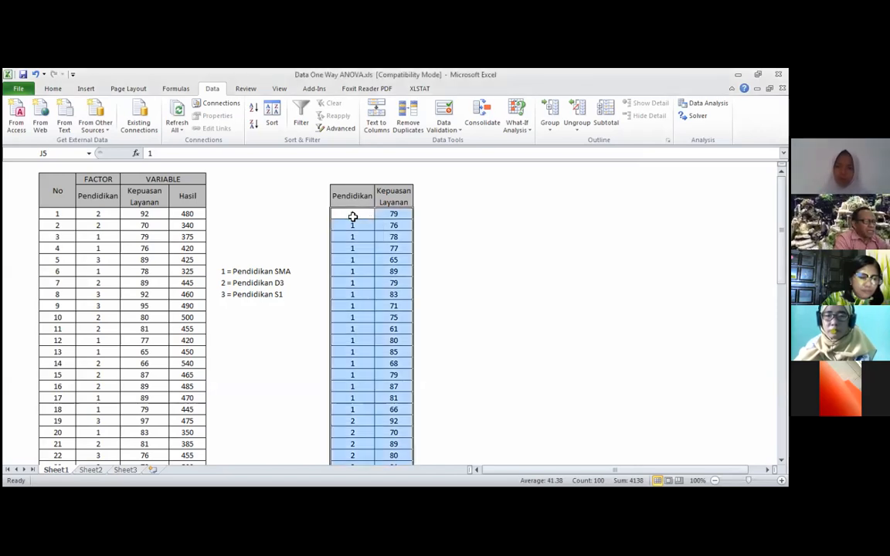
click(394, 213)
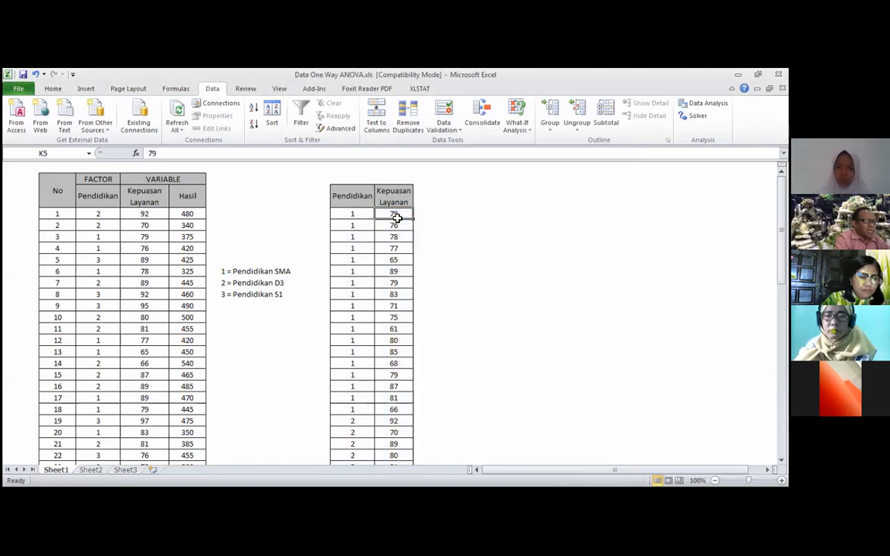
click(469, 201)
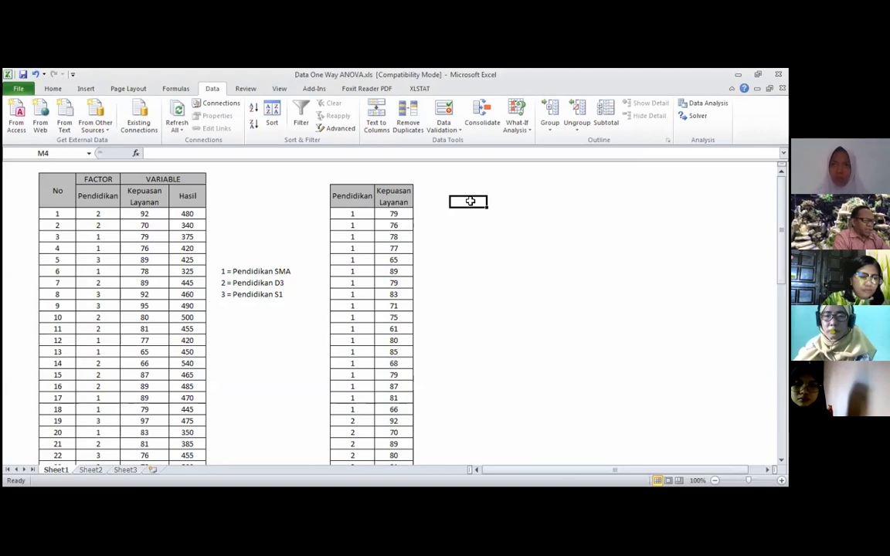
text(1)
key(Tab)
text(2)
key(Tab)
text(3)
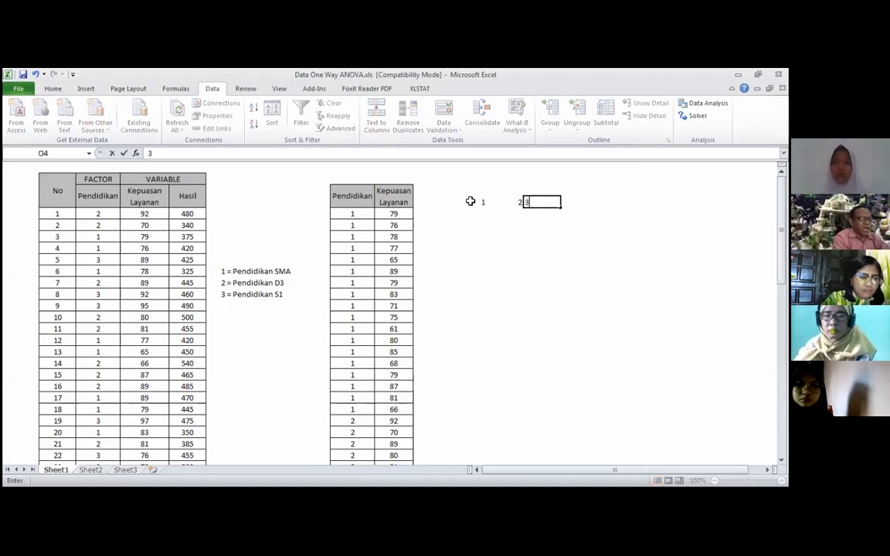
key(Up)
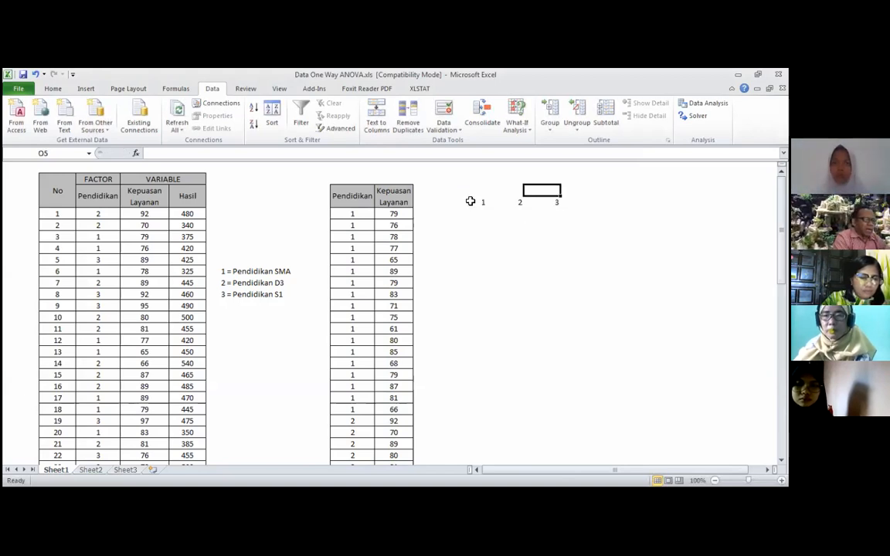
key(Left)
key(Left)
text(Pendidikan)
key(Return)
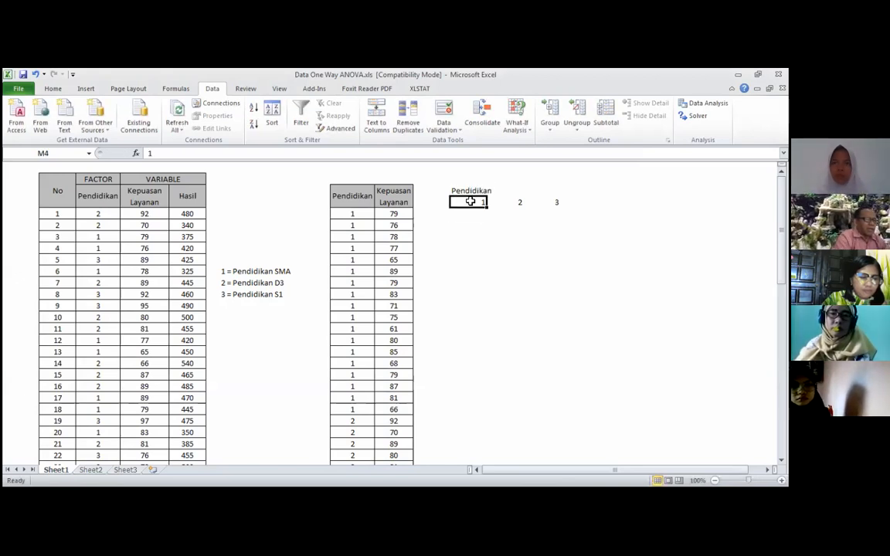
- Copy the Kepuasan Layanan values of Pendidikan group 1 (K5:K22) into the new table's first column, starting at M5
click(398, 215)
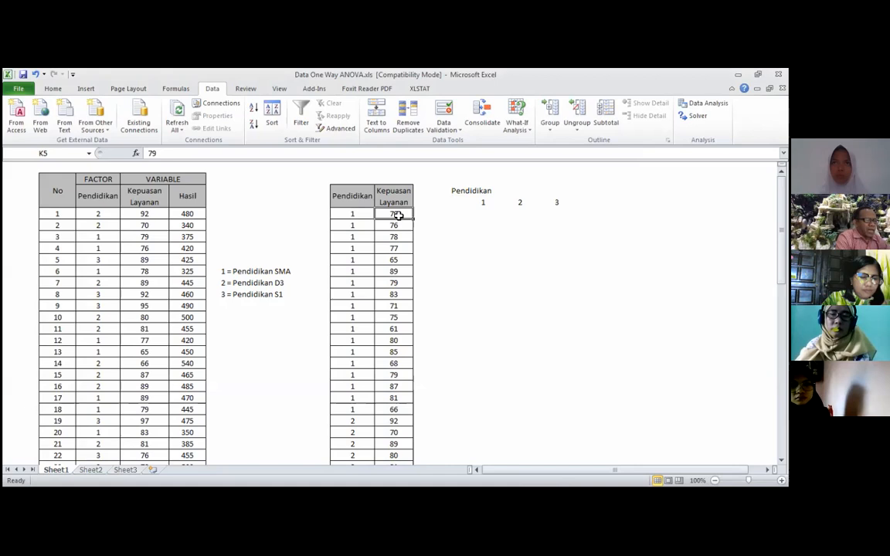
key(shift+Down)
key(shift+Down)
key(shift+Down)
key(shift+Down)
key(shift+Down)
key(shift+Down)
key(shift+Down)
key(shift+Down)
key(shift+Down)
key(shift+Down)
key(shift+Down)
key(shift+Down)
key(shift+Down)
key(shift+Down)
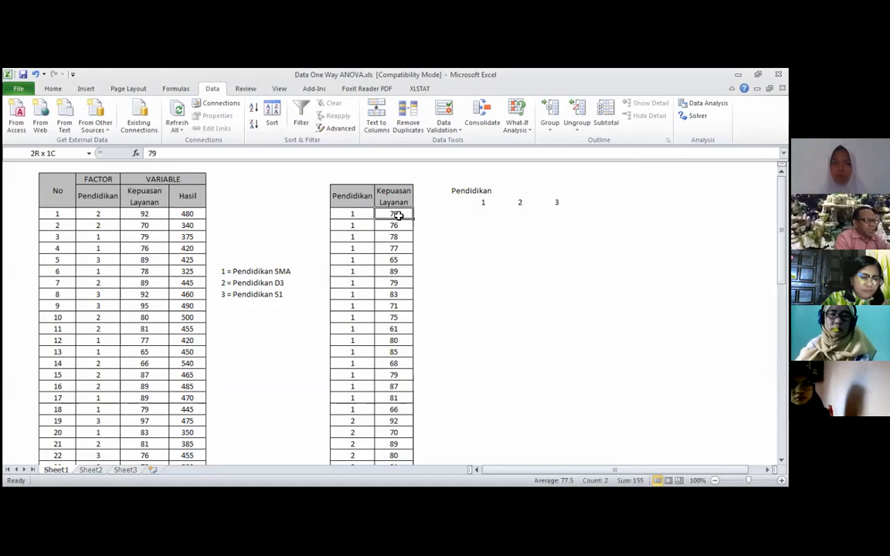
key(shift+Down)
key(shift+Down)
key(shift+Down)
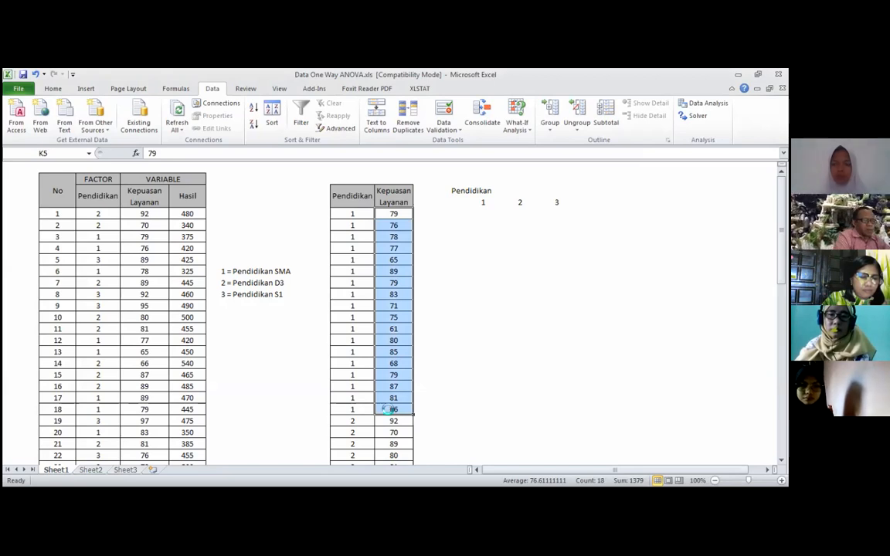
key(ctrl+c)
key(Right)
key(Right)
key(Right)
key(Left)
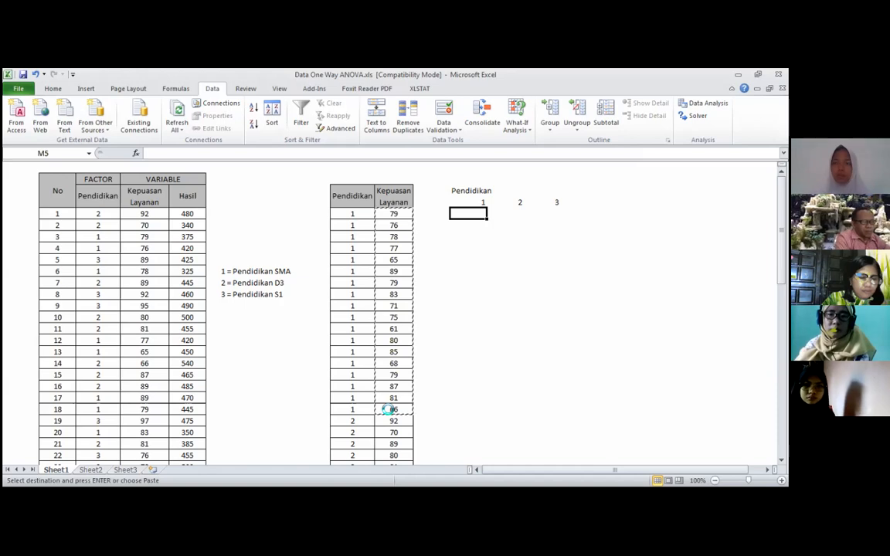
key(ctrl+v)
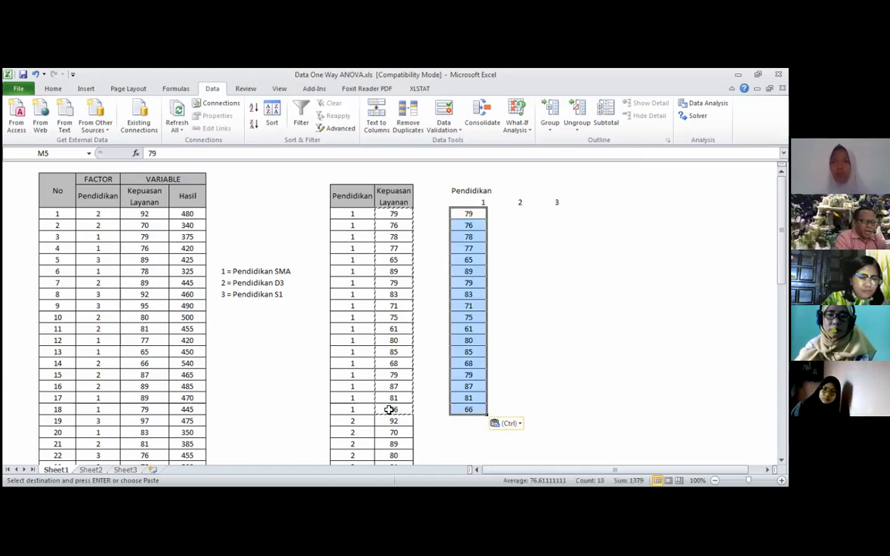
- Copy the Kepuasan Layanan values of Pendidikan group 2 (K23:K43) into the new table's second column, starting at N5
drag(392, 421, 393, 306)
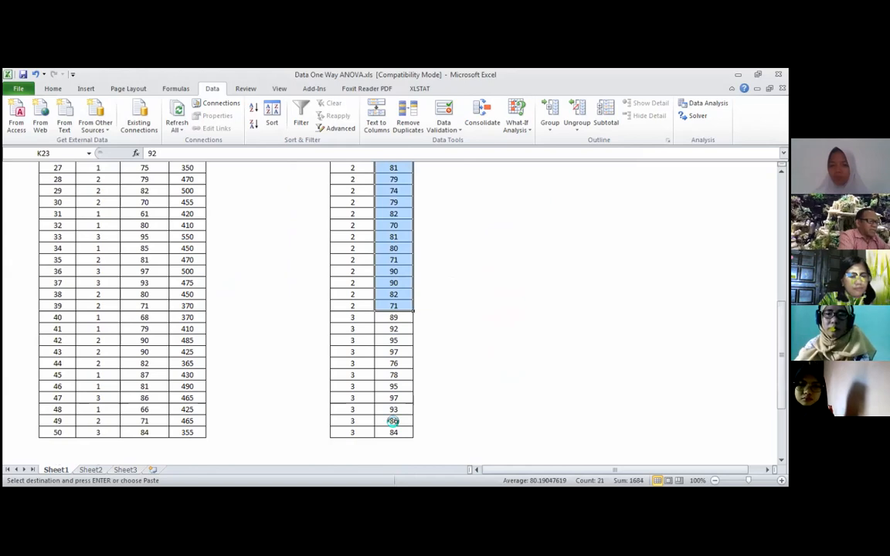
key(ctrl+c)
scroll(392, 421, up, 9)
click(504, 168)
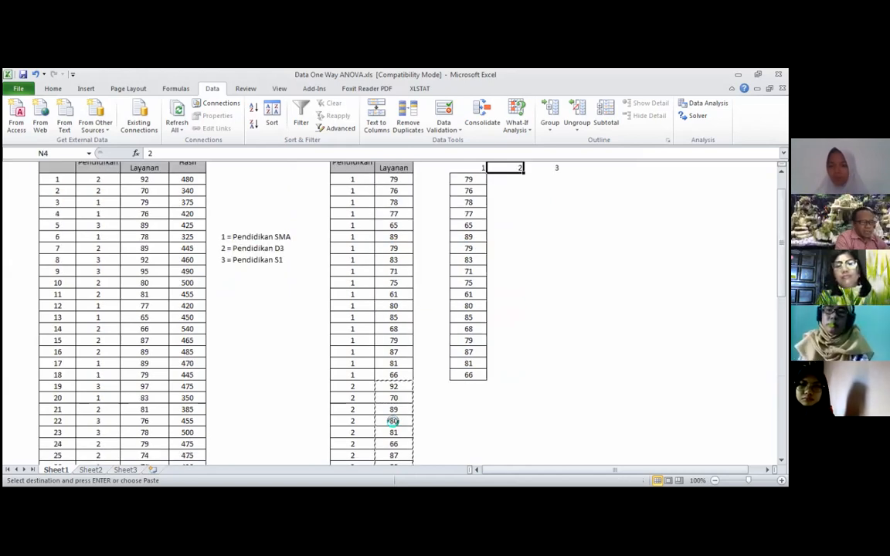
key(ctrl+v)
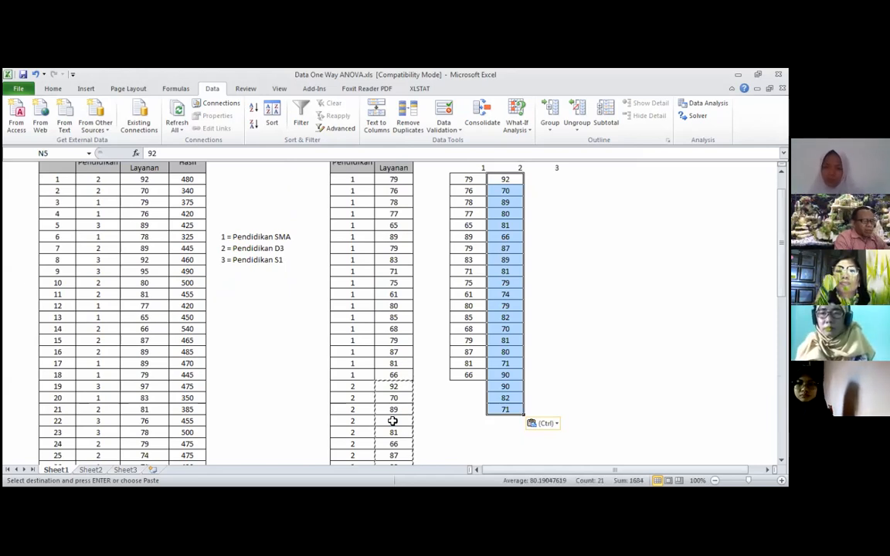
- Copy the Kepuasan Layanan values of Pendidikan group 3 (K44:K54) into the new table's third column, starting at O5
key(Left)
key(Left)
key(Left)
key(Left)
key(Down)
key(Down)
key(Down)
key(Down)
key(Down)
key(Down)
key(Down)
key(Down)
key(Down)
key(Down)
key(Down)
key(Down)
key(Down)
key(Down)
key(Down)
key(Down)
key(Down)
key(Down)
key(Down)
key(Down)
key(Down)
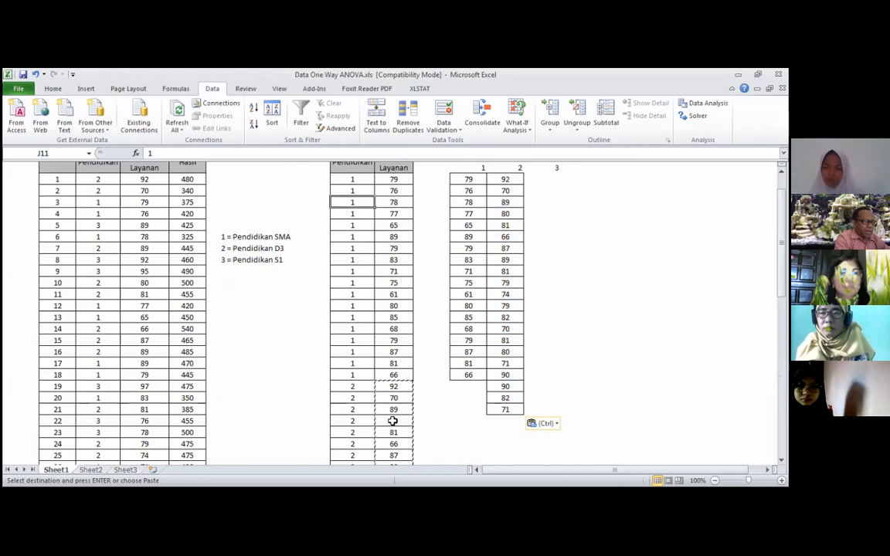
key(Up)
key(Up)
key(Right)
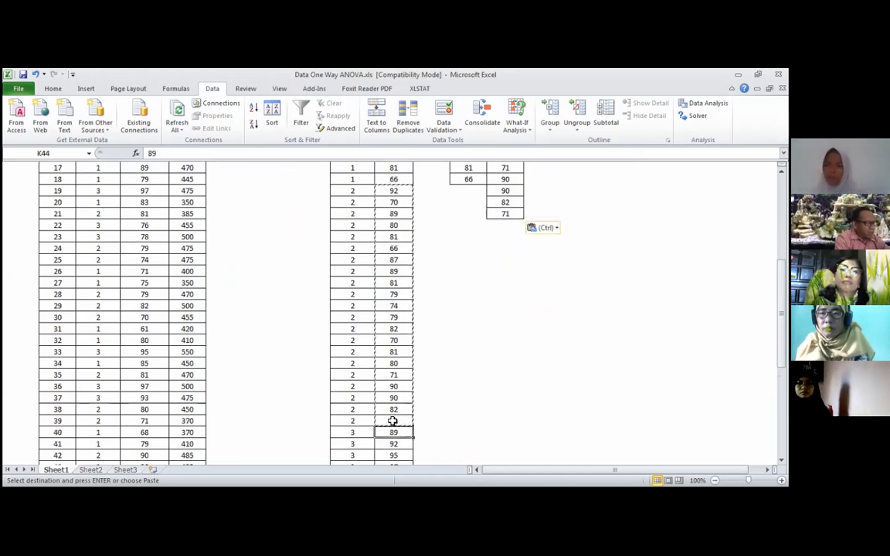
key(ctrl+shift+Down)
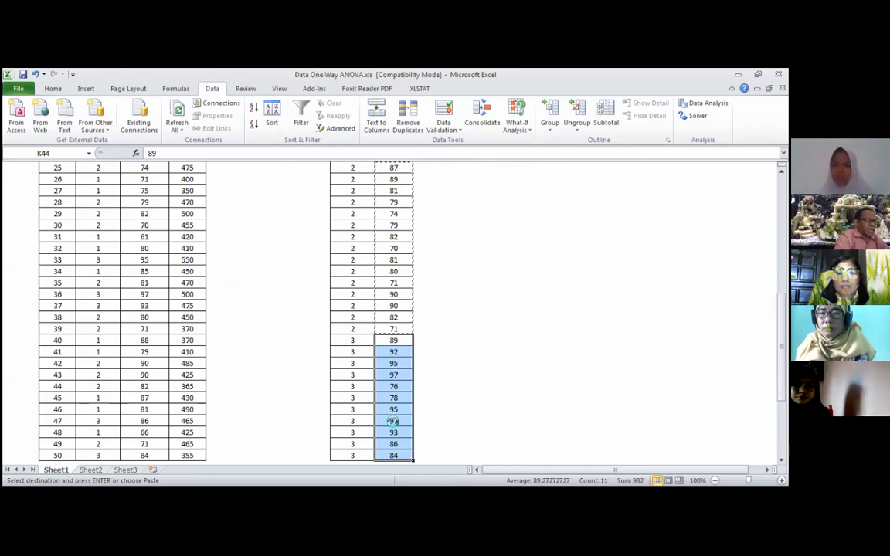
key(Right)
key(Right)
key(Right)
key(Right)
key(ctrl+Up)
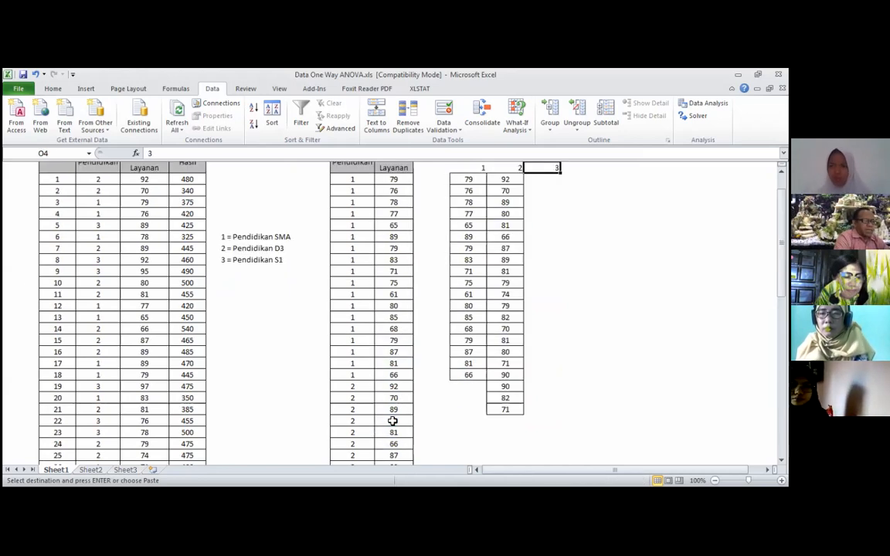
key(Down)
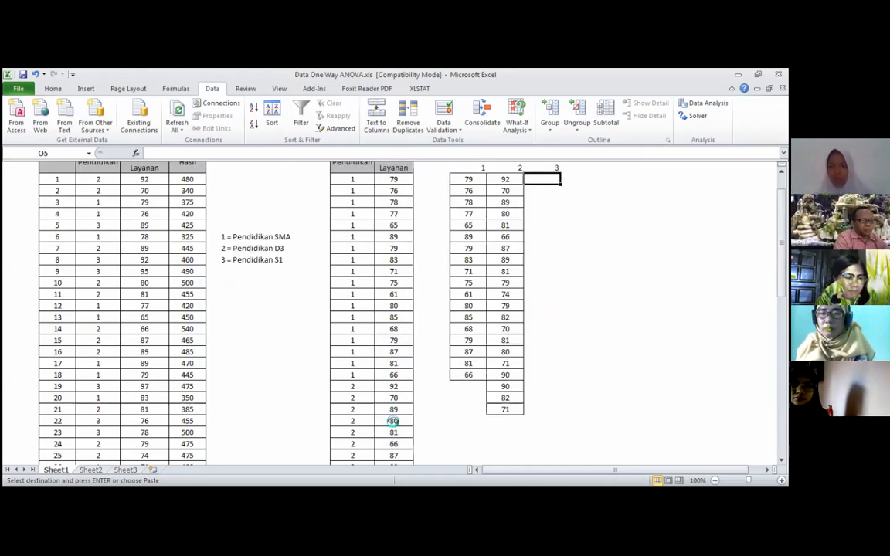
key(ctrl+v)
- Replace the group codes in M4:O4 with the headings SMA, D3 and S1
key(Up)
key(Left)
key(Left)
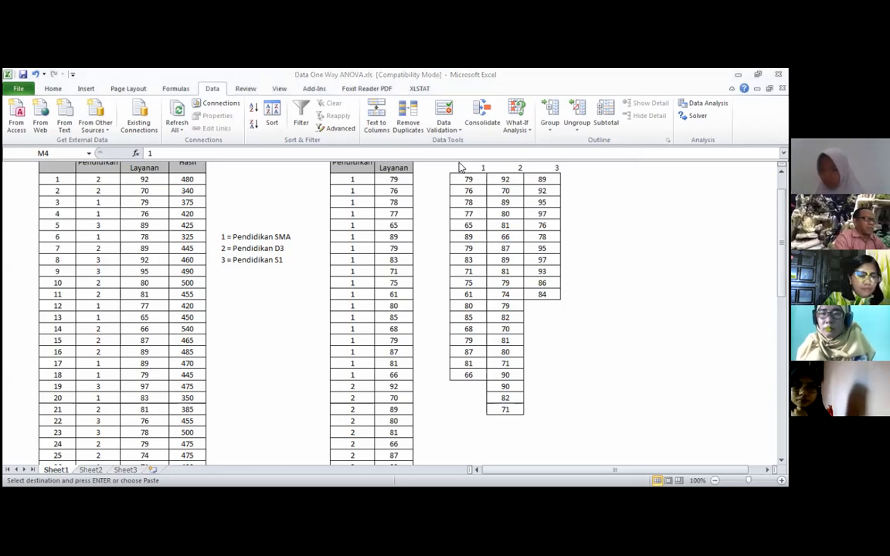
double_click(465, 168)
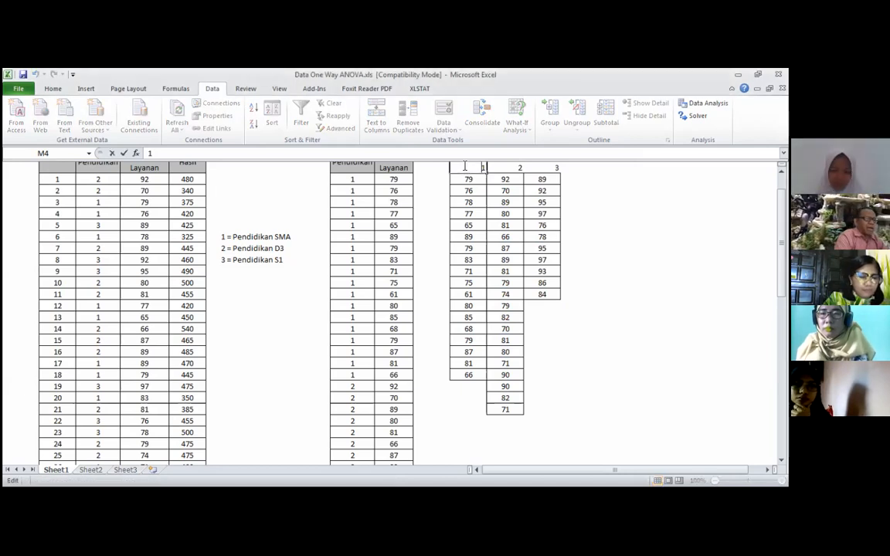
key(Escape)
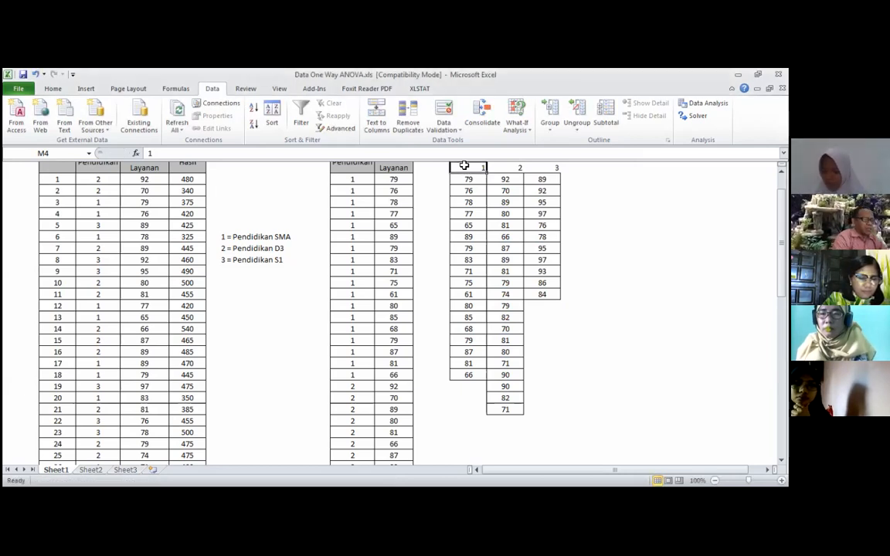
text(SMA)
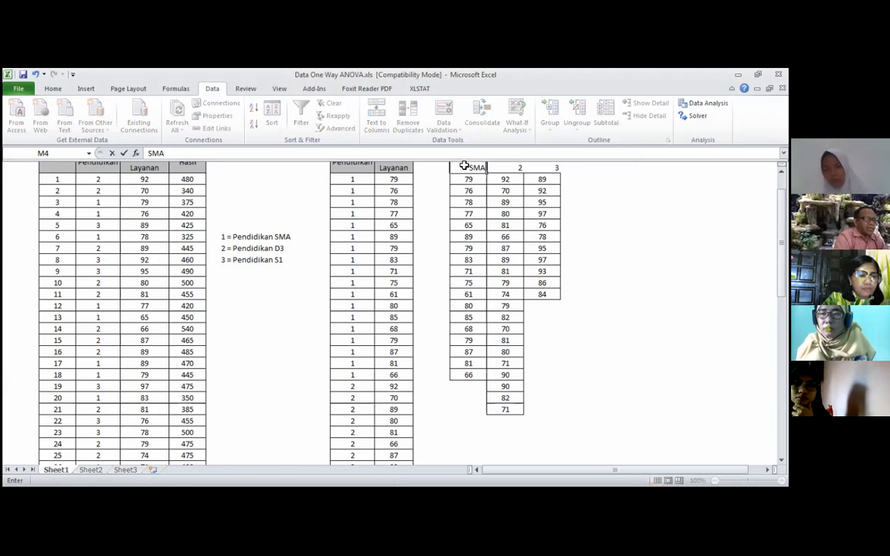
key(Tab)
text(D3)
key(Tab)
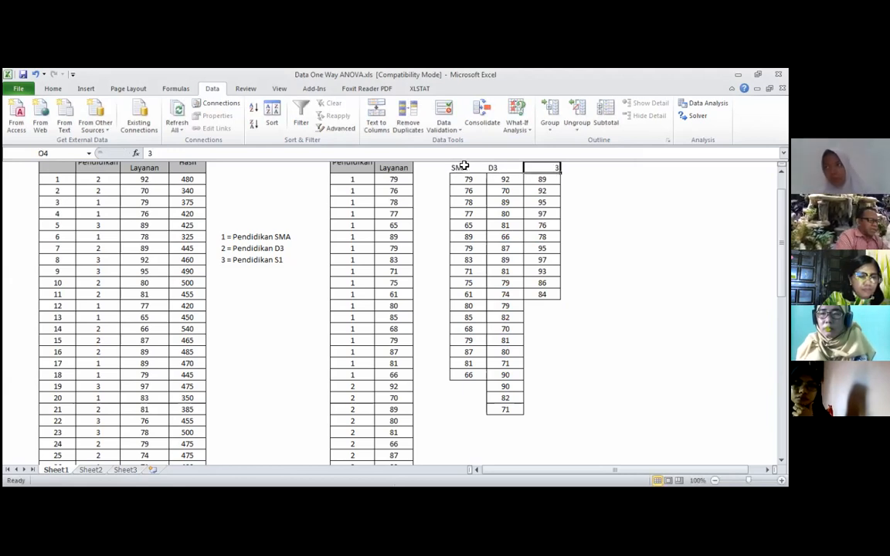
text(S1)
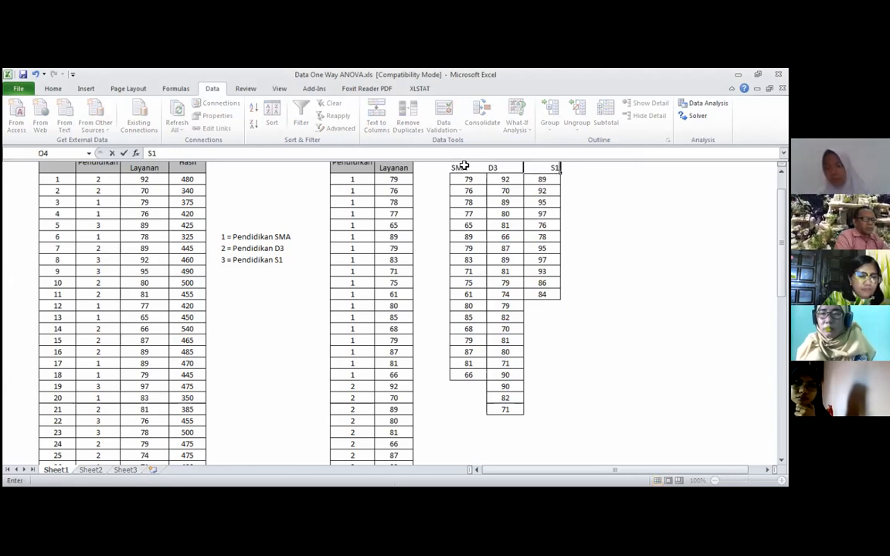
key(Return)
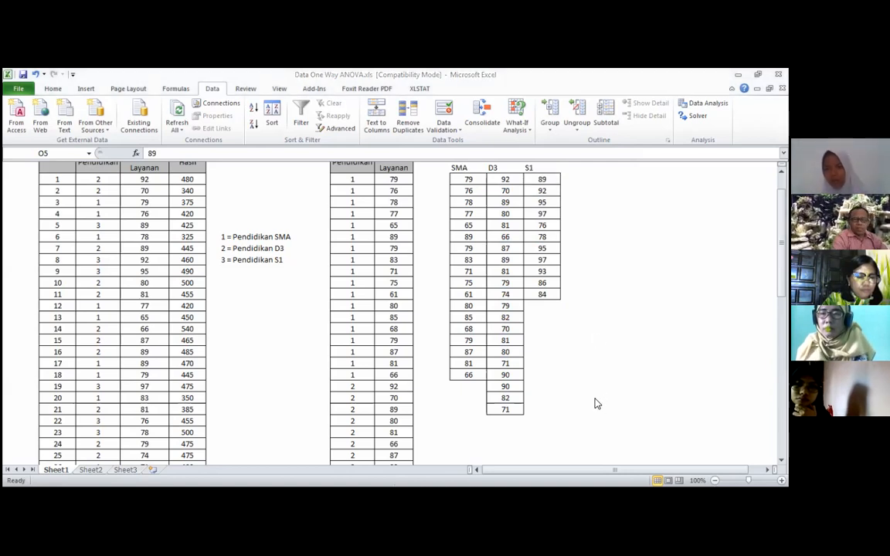
- Merge and center the Pendidikan heading across M3:O3, and center the SMA, D3 and S1 headings below it
click(587, 183)
key(Up)
key(Up)
key(Up)
key(Down)
key(Left)
key(Left)
key(Left)
key(shift+Right)
key(shift+Right)
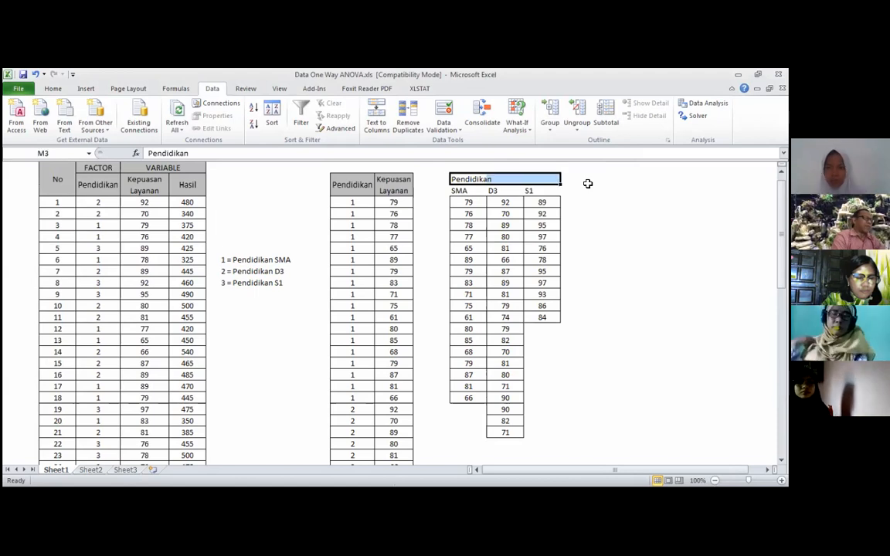
click(52, 88)
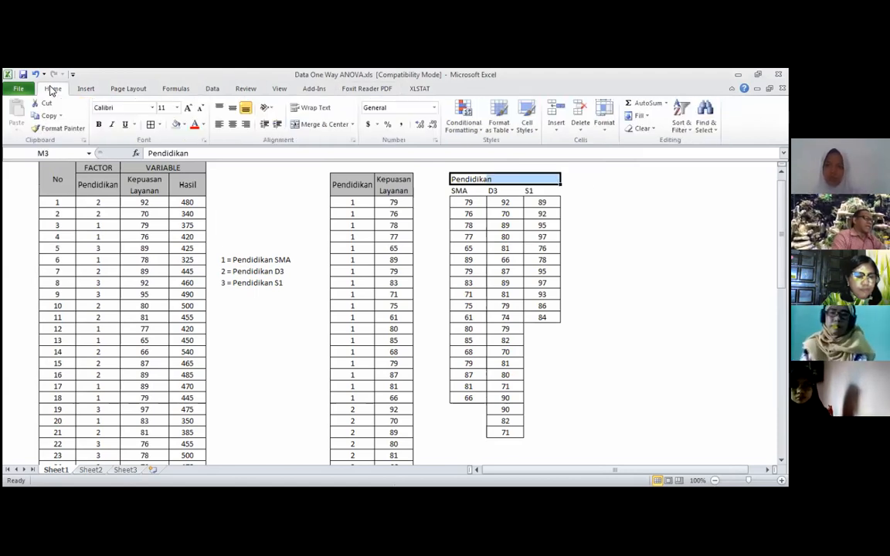
click(310, 125)
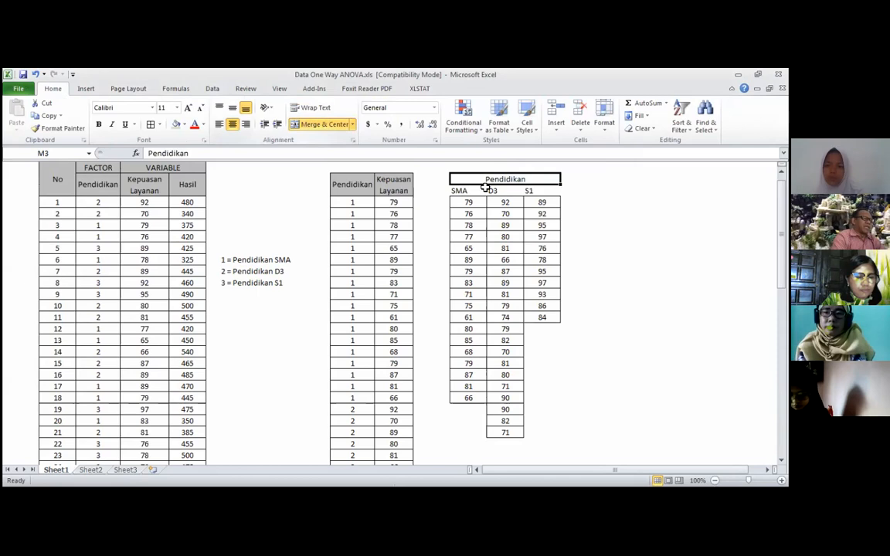
drag(468, 191, 528, 190)
click(231, 125)
key(Right)
key(Left)
key(Right)
key(Left)
key(Right)
key(Right)
key(Left)
key(Left)
key(Down)
key(Down)
key(Down)
key(Right)
key(Right)
key(Right)
key(Right)
key(Right)
key(Right)
key(Right)
key(Right)
key(Right)
key(Right)
key(Right)
key(Right)
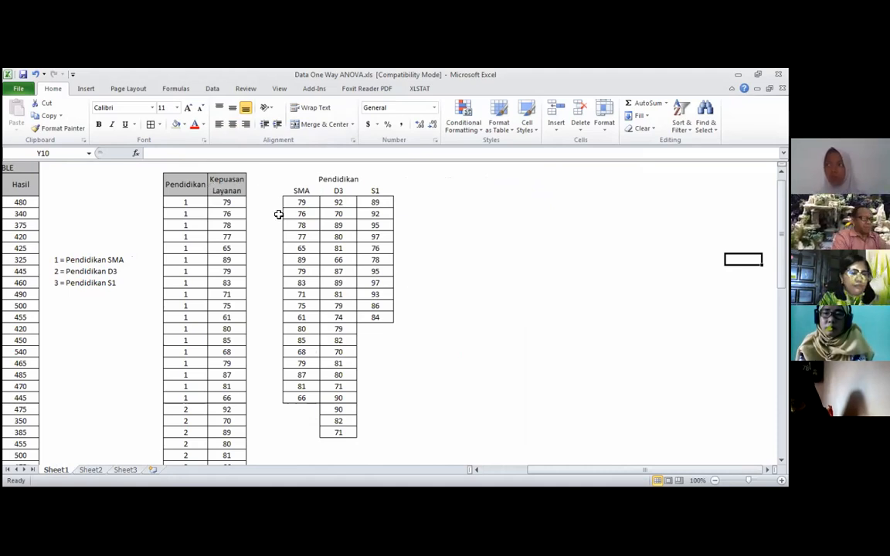
- Review the sorted Pendidikan column down to its last row and compare it with the original source table
click(438, 203)
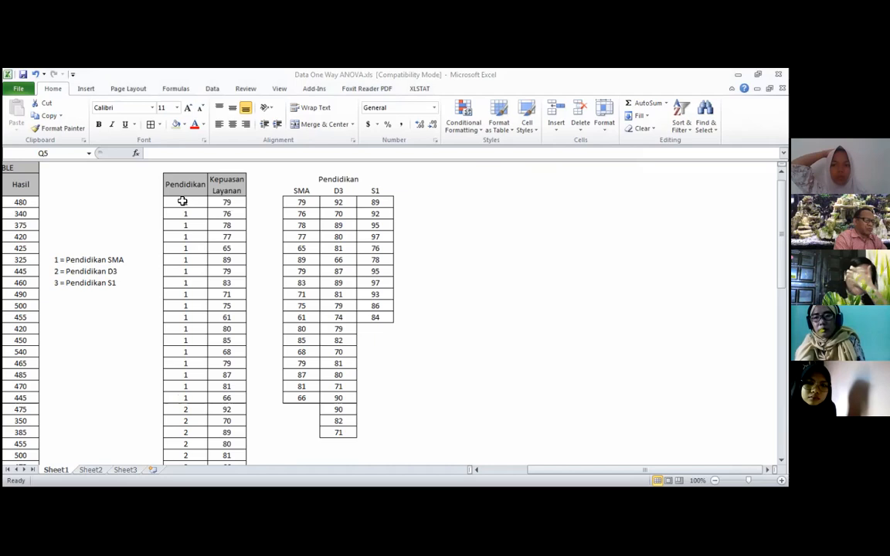
click(182, 201)
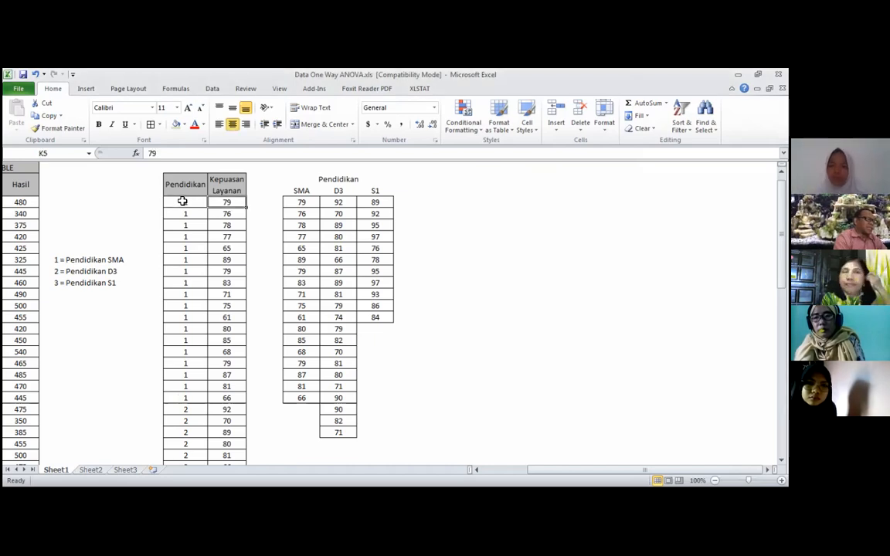
click(182, 201)
key(ctrl+Down)
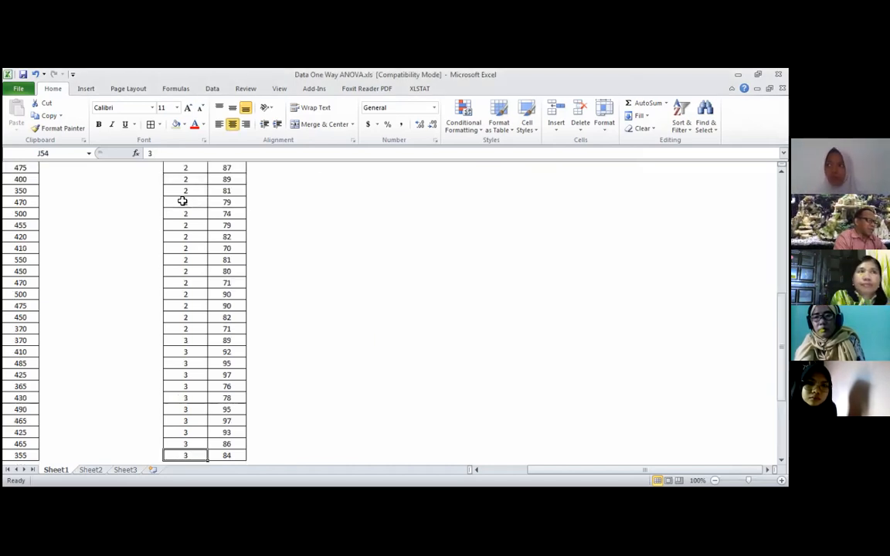
key(ctrl+Up)
key(Left)
key(Left)
key(Left)
key(Left)
key(Left)
key(Left)
key(Left)
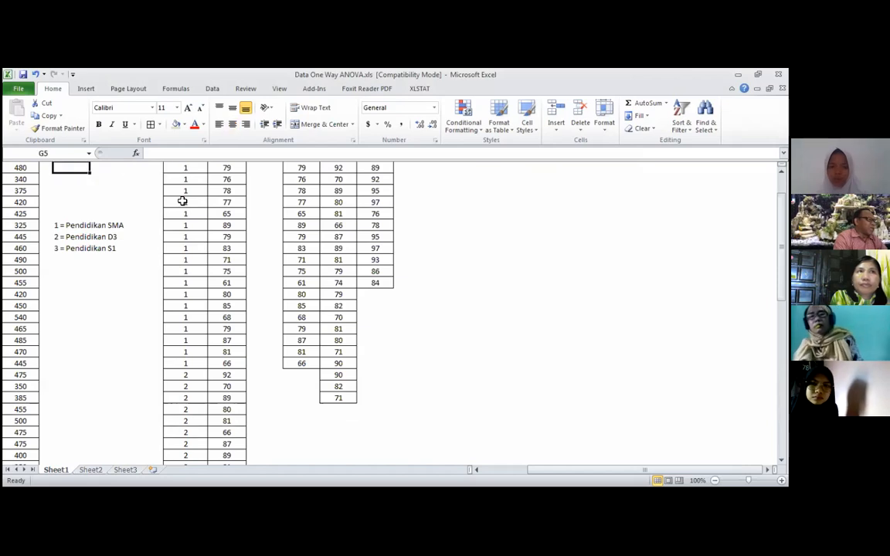
key(Left)
key(Right)
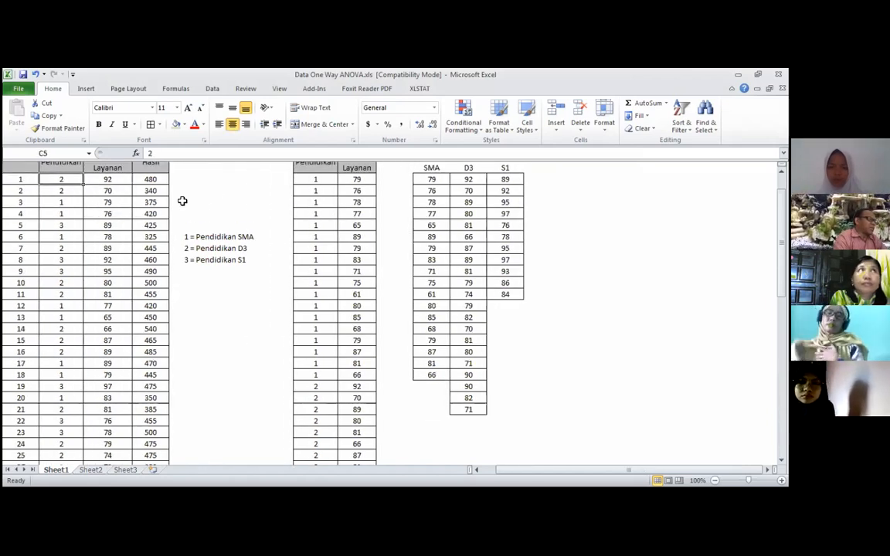
key(Right)
key(Up)
key(Up)
key(Up)
key(Up)
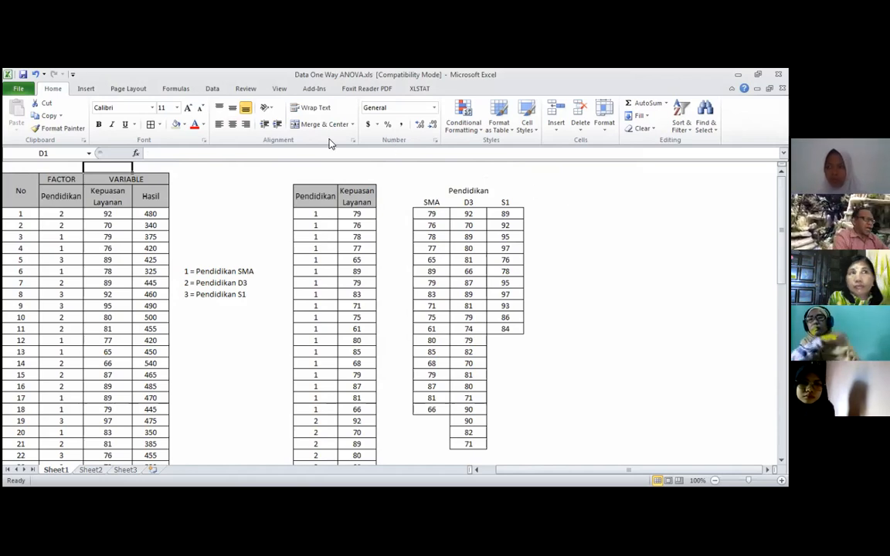
- Open the Anova: Single Factor tool from the Data Analysis tools
click(212, 89)
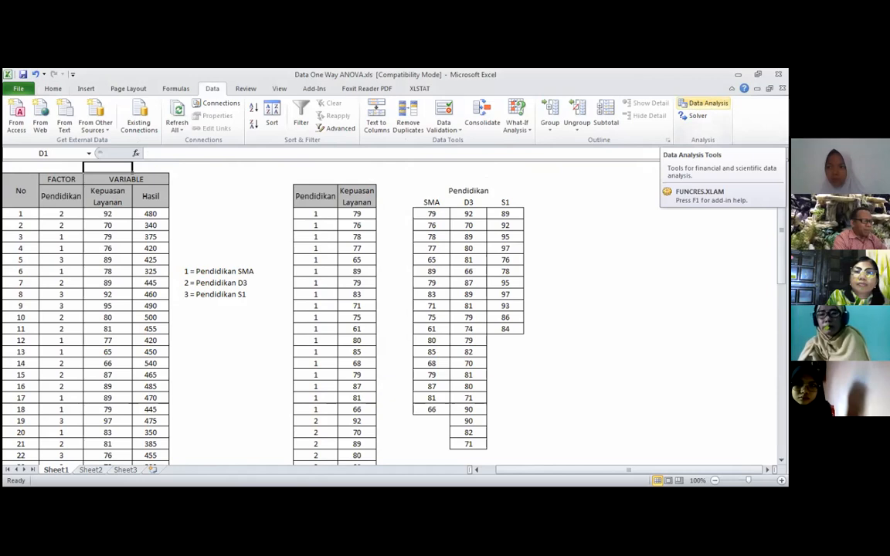
click(703, 103)
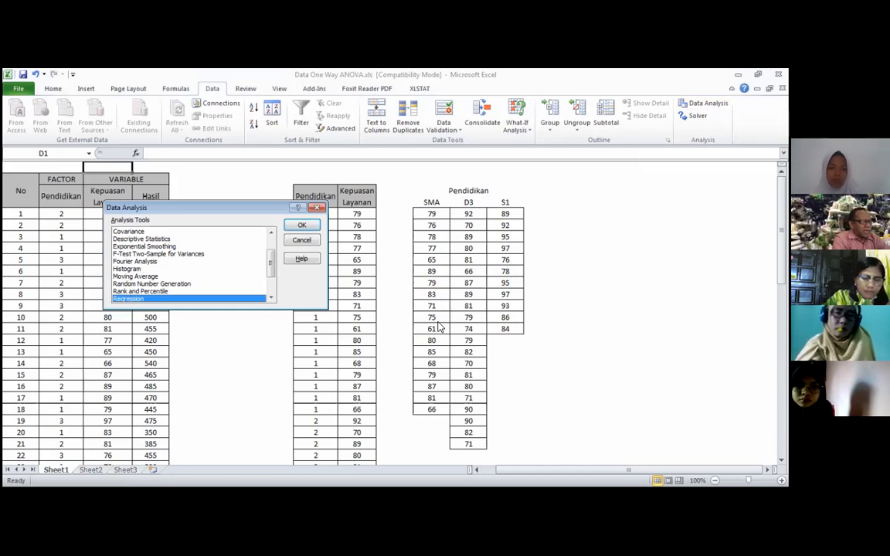
drag(270, 263, 270, 256)
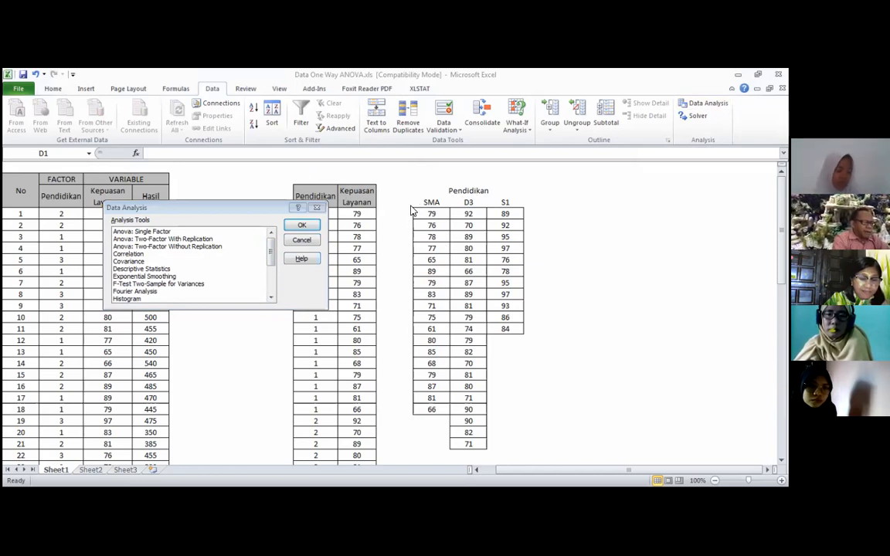
click(142, 232)
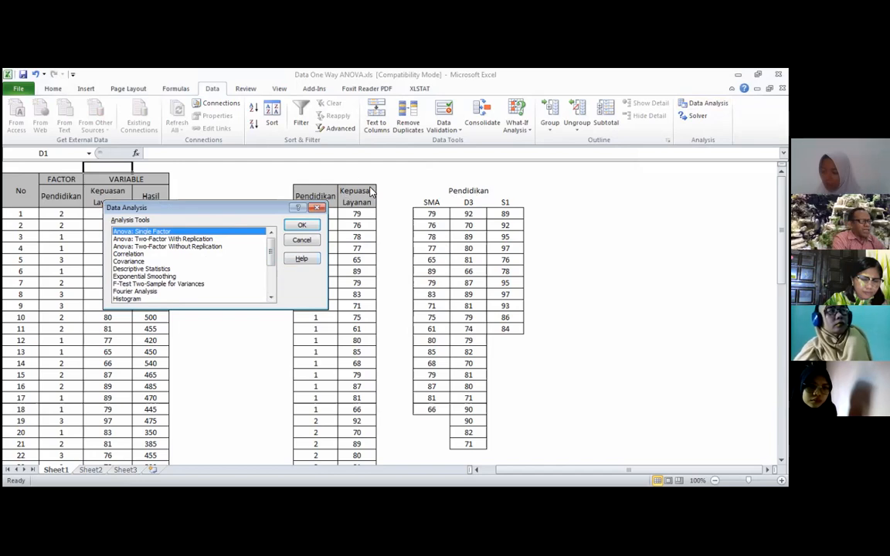
click(301, 226)
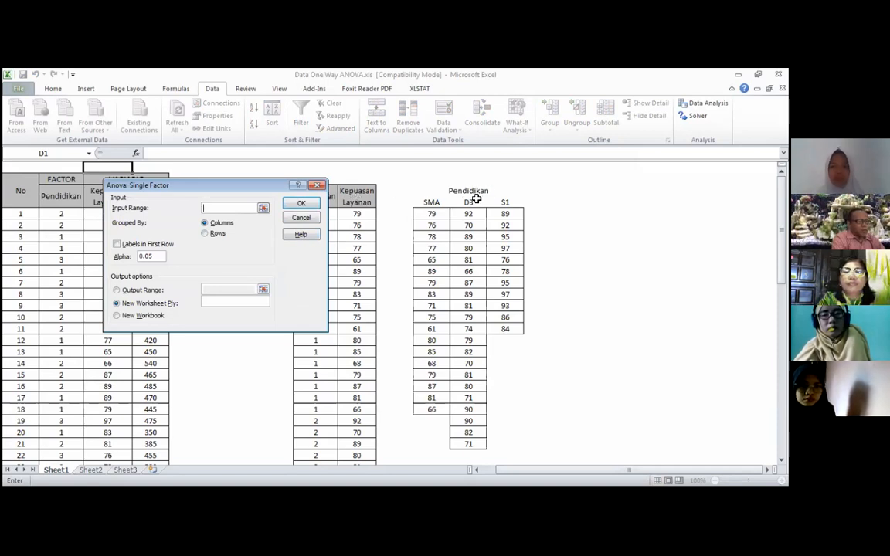
- Set the ANOVA input range to $M$4:$O$25, including the SMA, D3 and S1 headings as labels in the first row
click(430, 203)
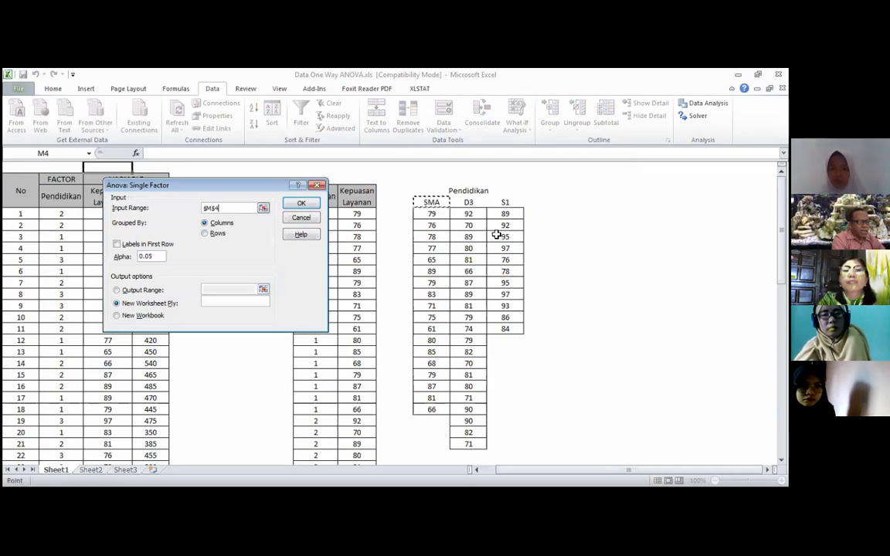
drag(504, 308, 504, 332)
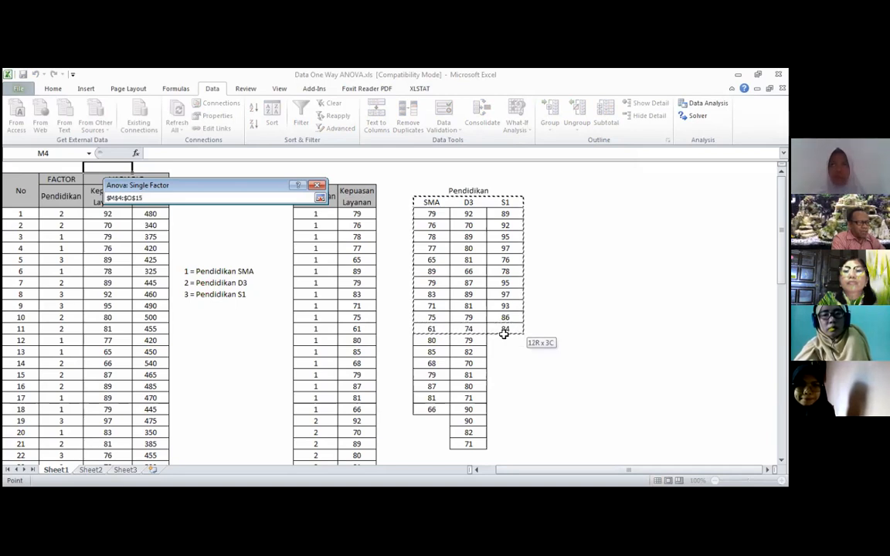
shift+click(506, 409)
drag(510, 433, 512, 439)
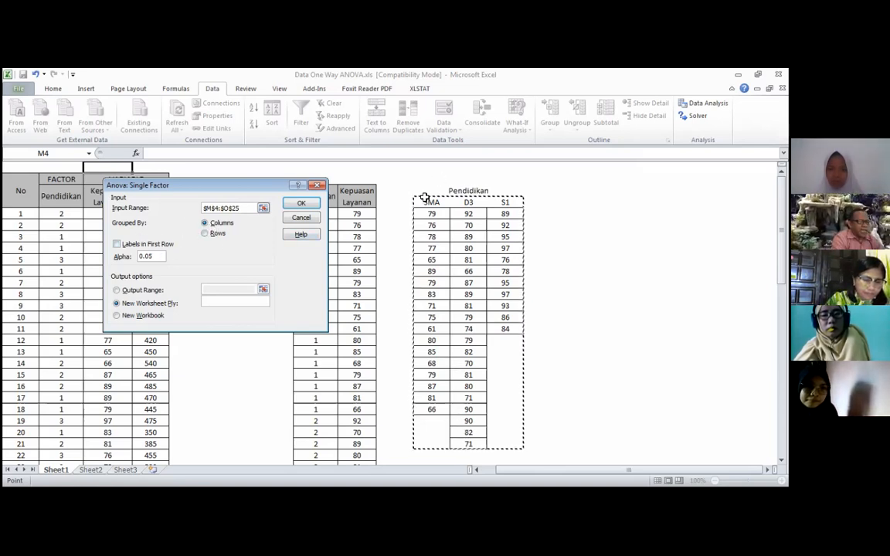
click(117, 244)
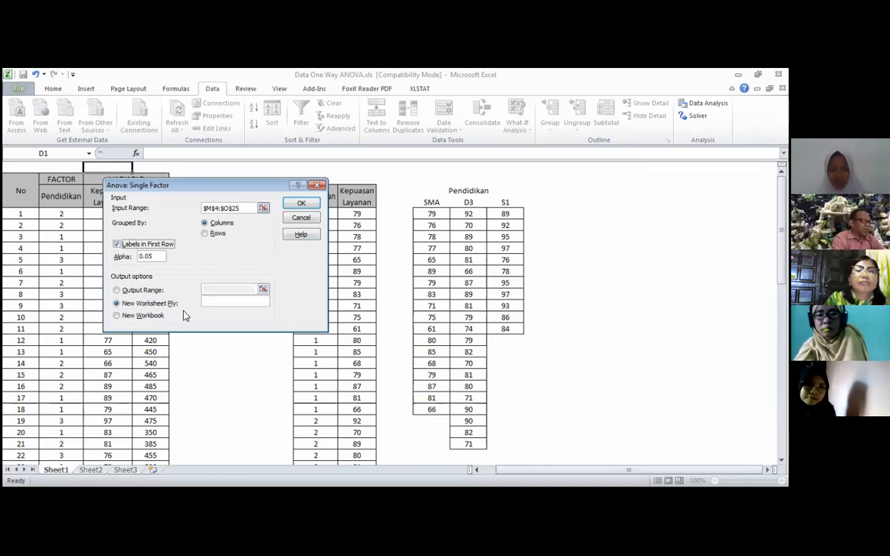
- Send the ANOVA output to cell $Q$5 on the current sheet and run the analysis
click(115, 292)
click(228, 293)
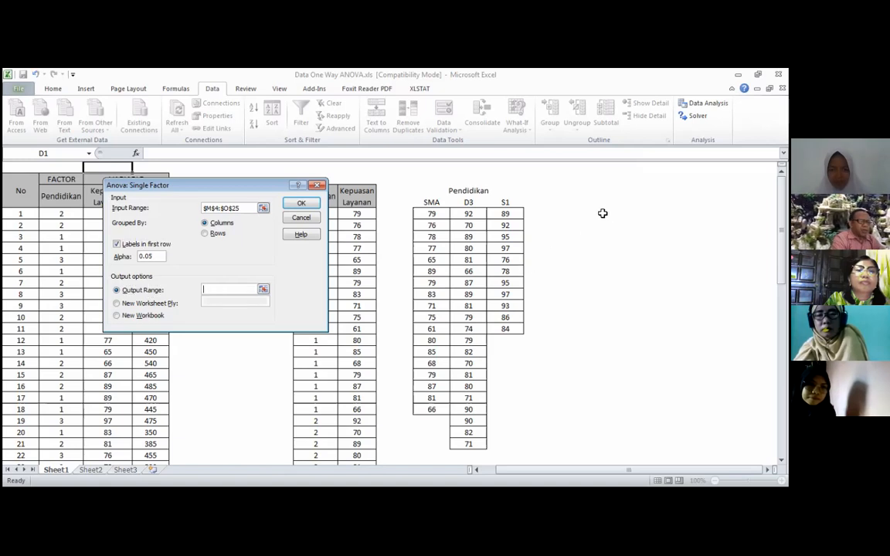
click(576, 211)
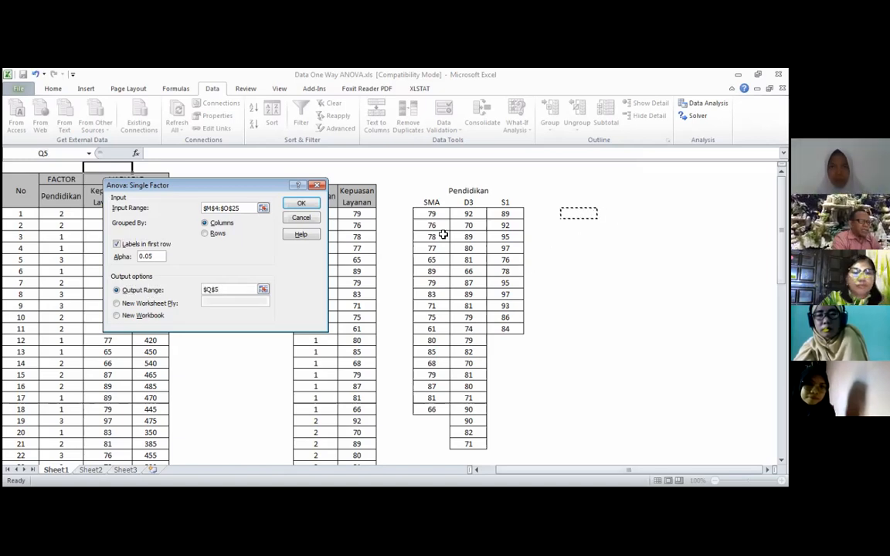
click(300, 201)
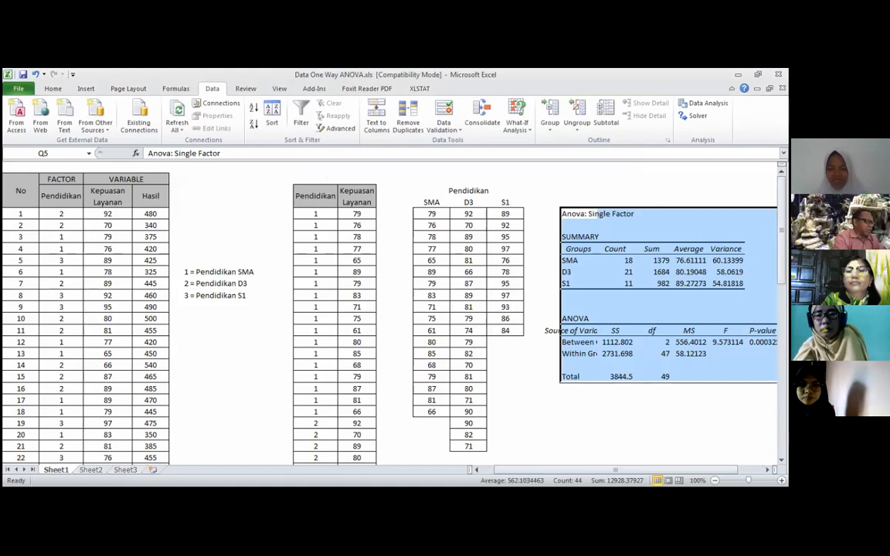
- AutoFit the column widths of the Anova: Single Factor output and bring the whole SUMMARY and ANOVA tables into view
key(alt+o)
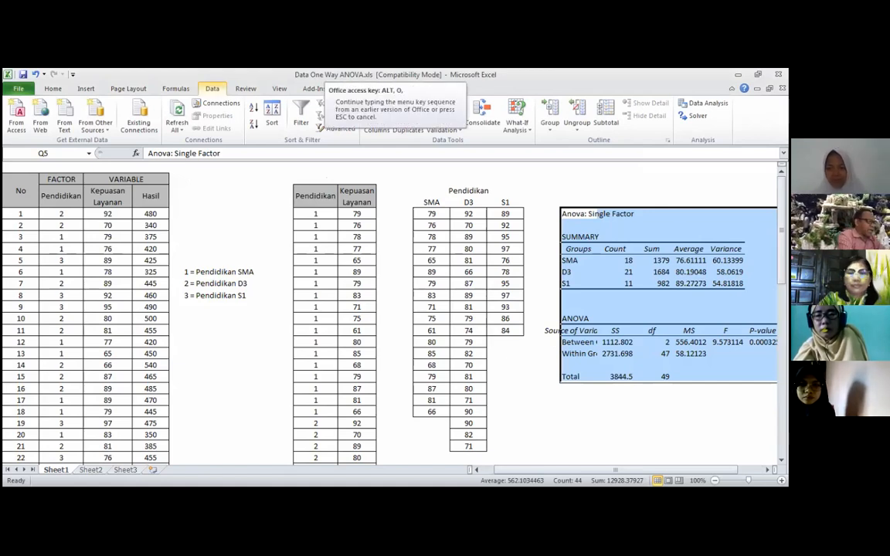
key(c)
key(a)
key(Right)
key(Right)
key(Right)
key(Right)
key(Right)
key(Right)
key(Right)
key(Right)
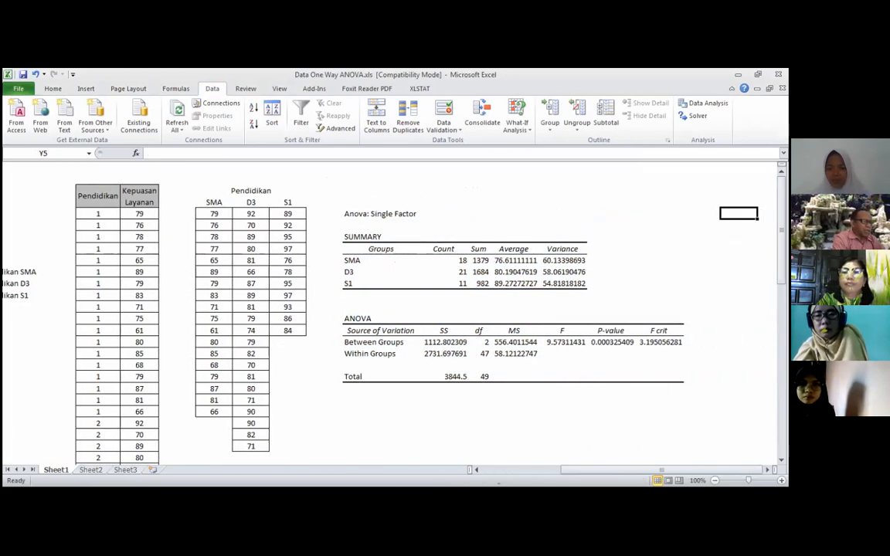
key(Left)
key(Left)
key(Left)
key(Left)
key(Left)
key(Left)
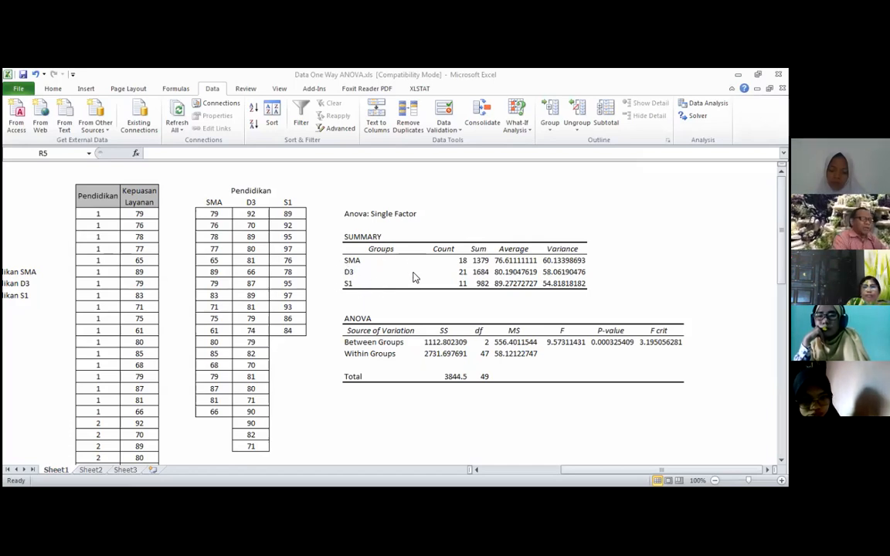
- Calculate the overall average of all SMA, D3 and S1 scores (M5:O25) in cell T3
click(633, 261)
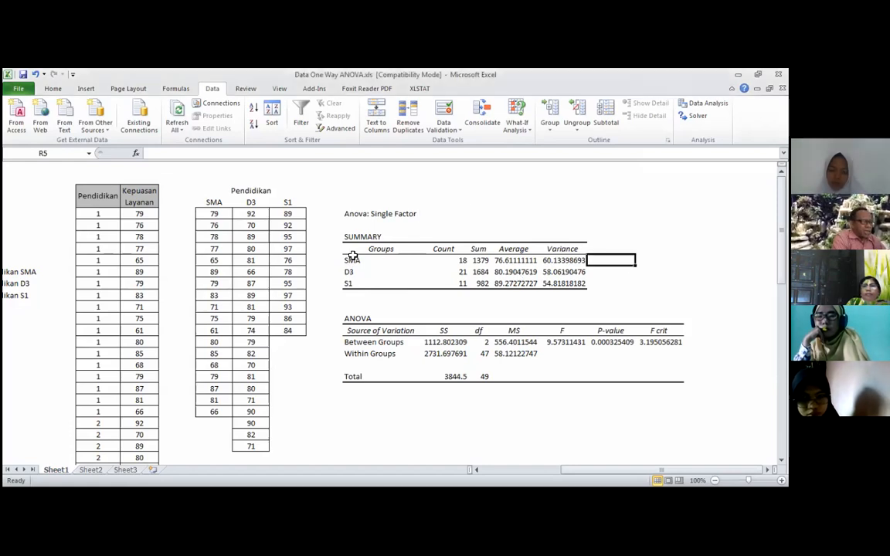
click(218, 214)
drag(218, 215, 277, 443)
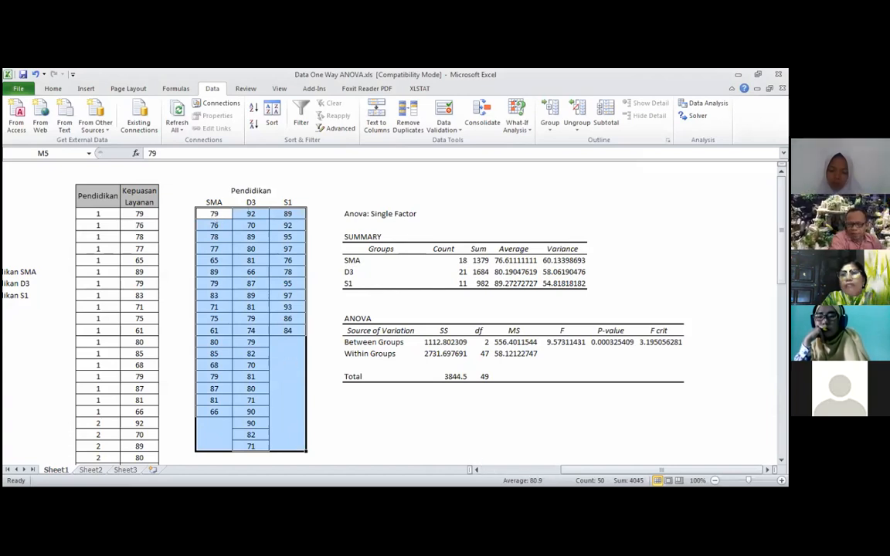
click(510, 195)
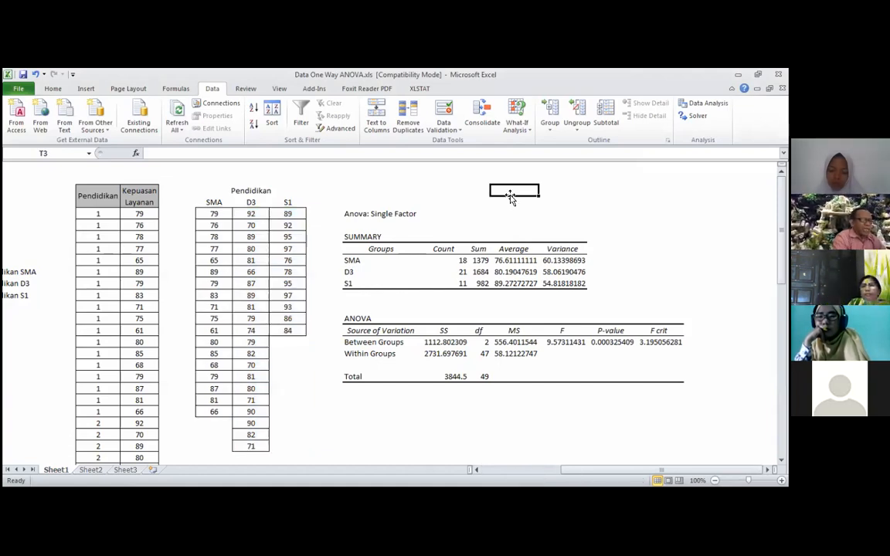
text(=)
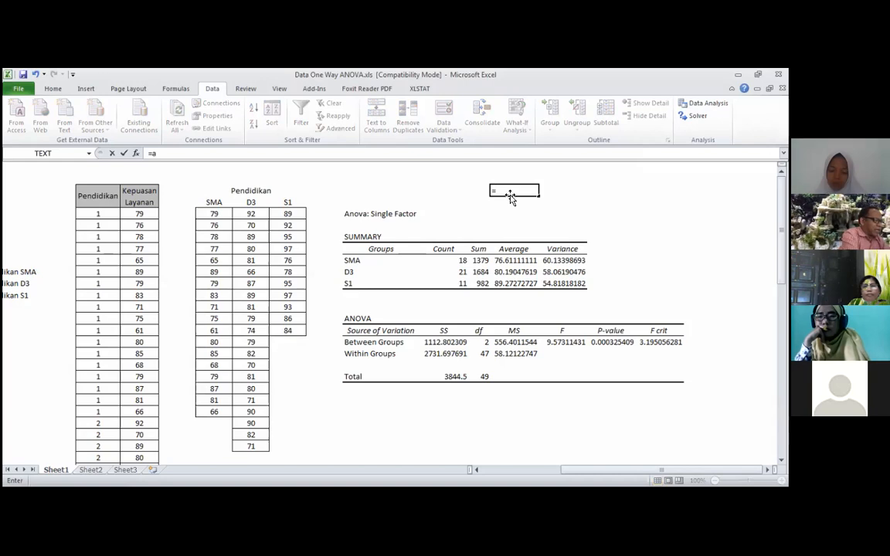
text(avergae)
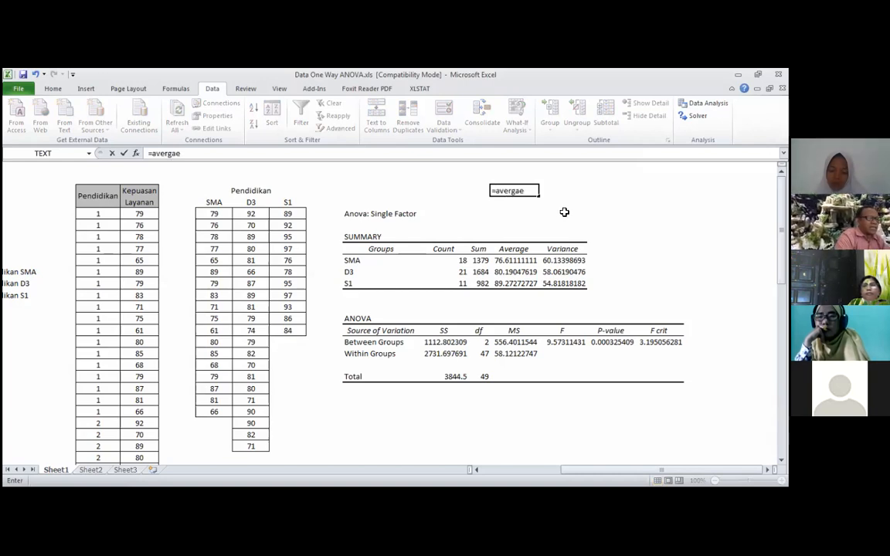
key(BackSpace)
key(BackSpace)
key(BackSpace)
text(age()
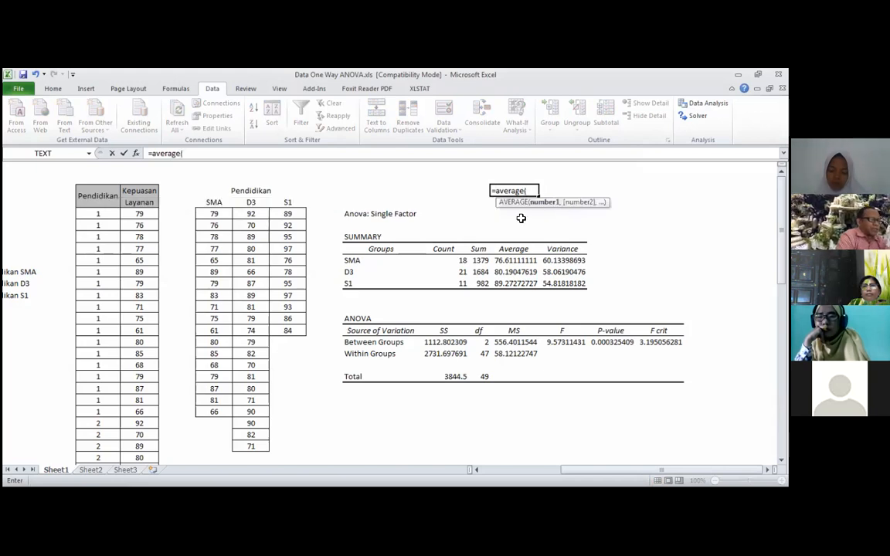
drag(213, 209, 229, 220)
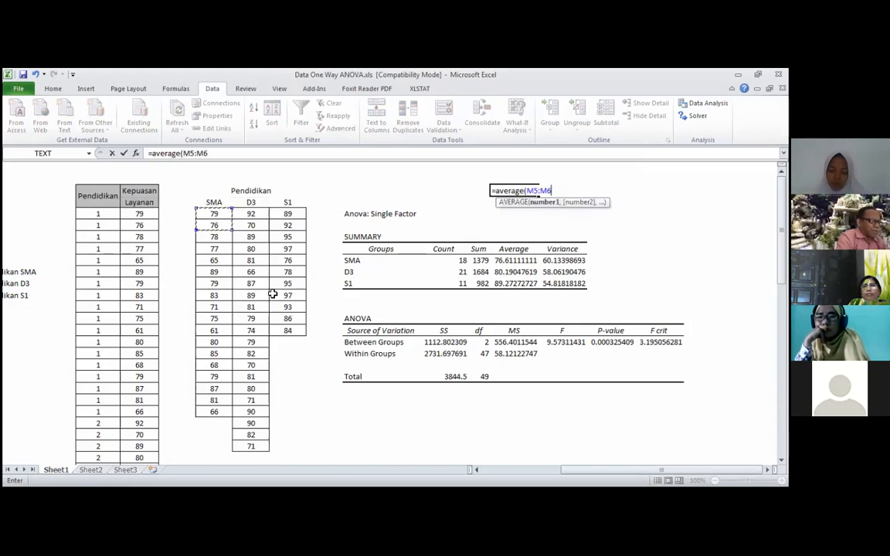
shift+click(275, 439)
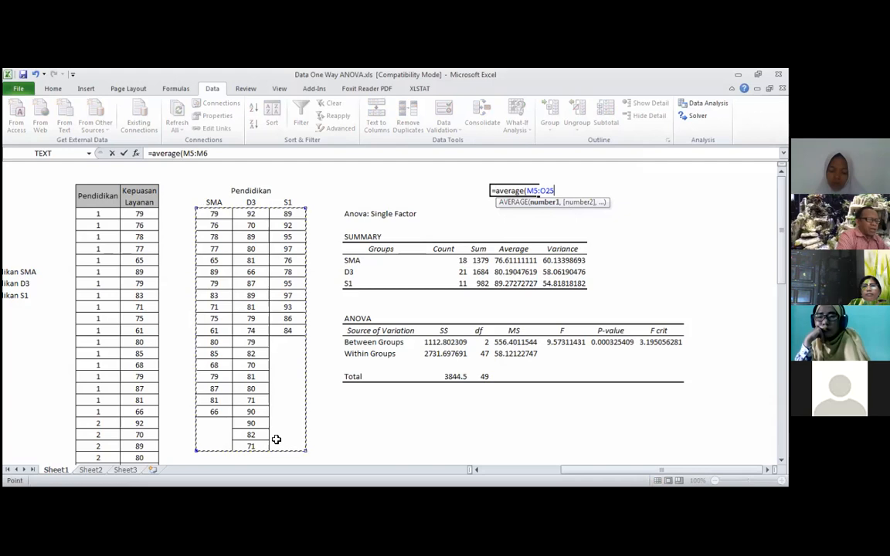
key(Return)
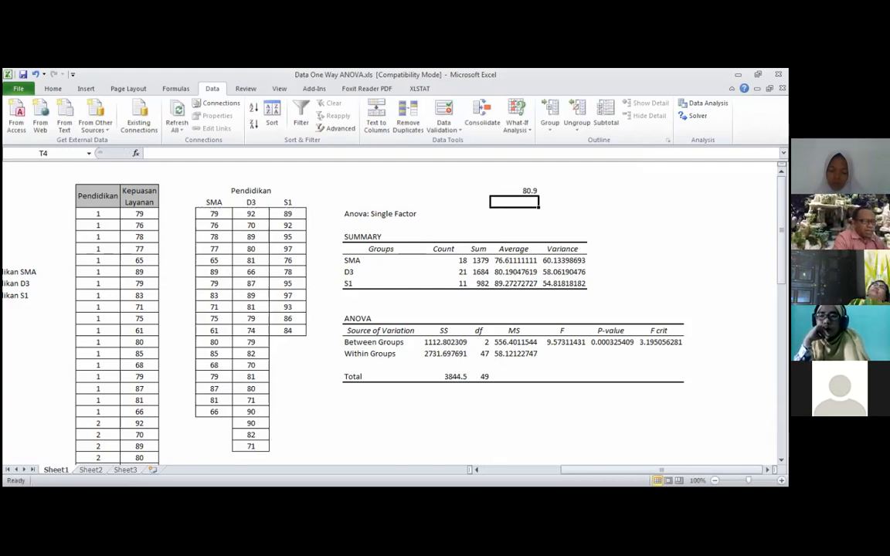
- Highlight the scores in M5:O25 and compare their average with the one in T3
drag(211, 216, 282, 444)
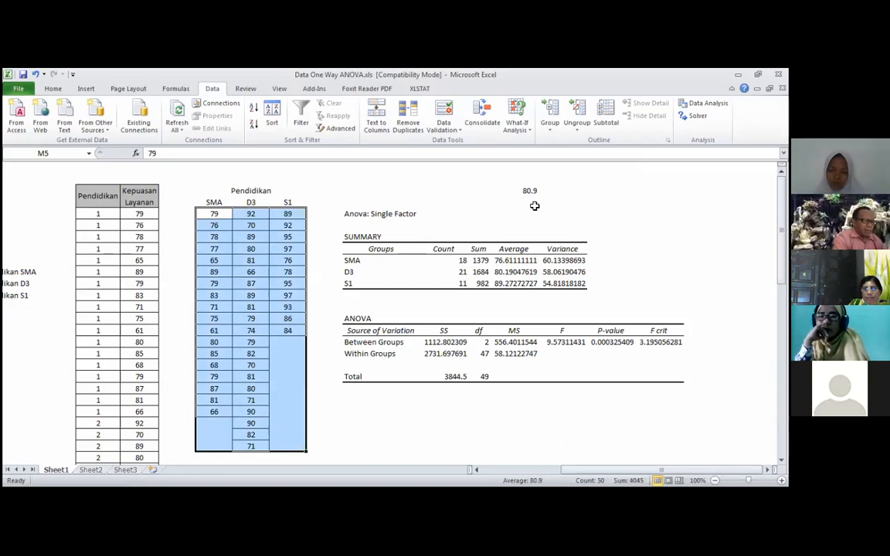
click(452, 186)
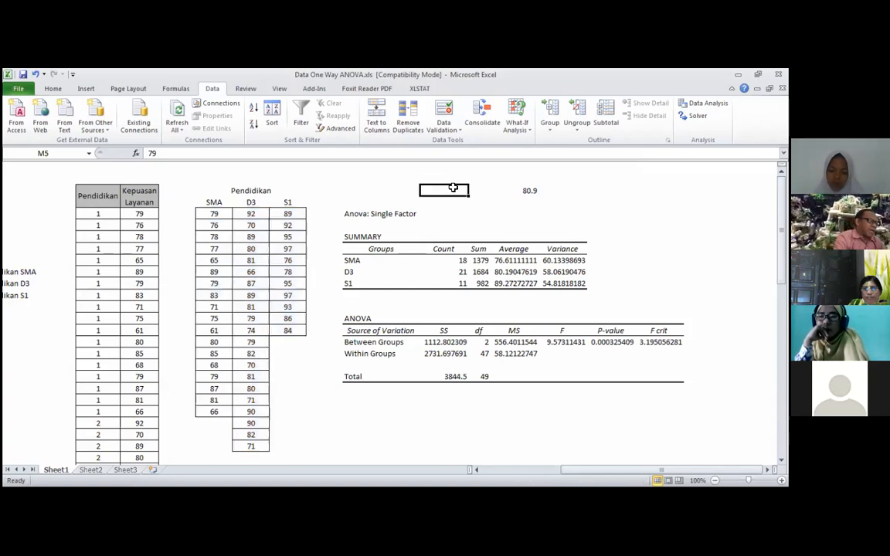
click(214, 423)
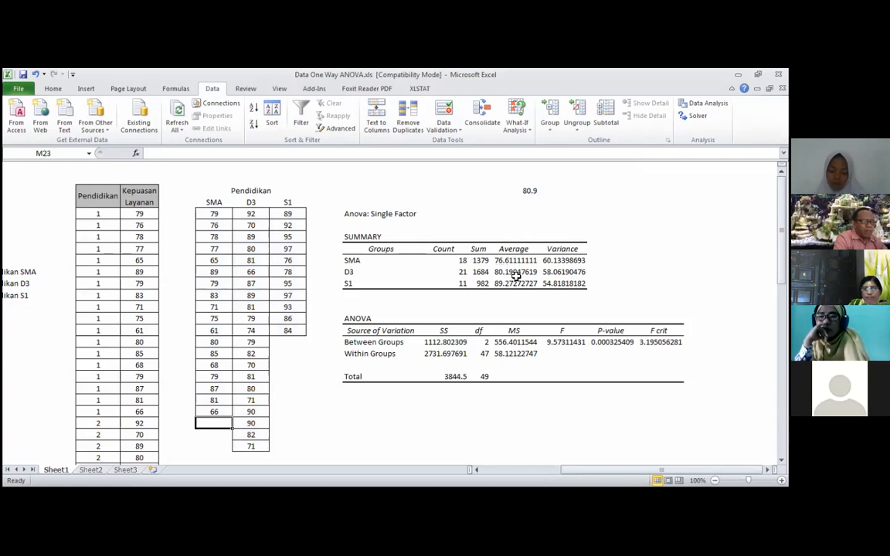
- Calculate the SMA average minus the overall average in W9 with =T9-T3
click(644, 262)
text(=)
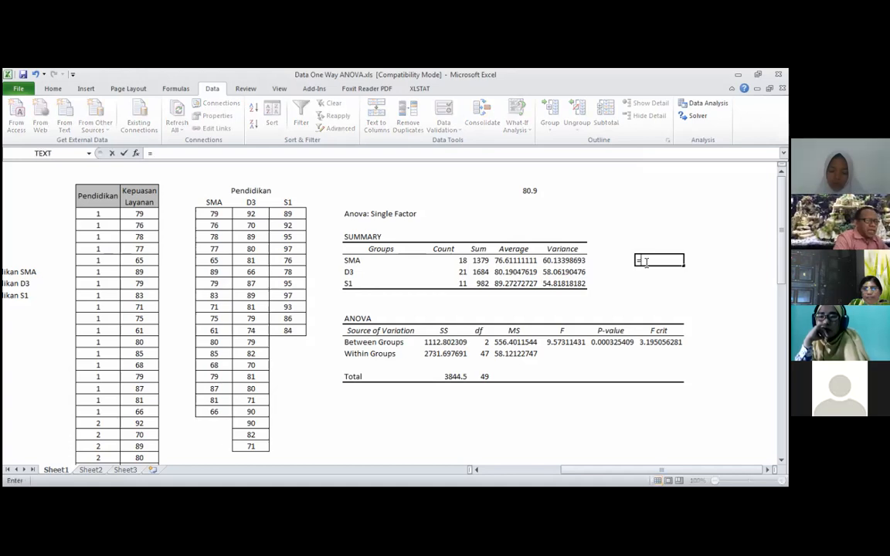
click(513, 260)
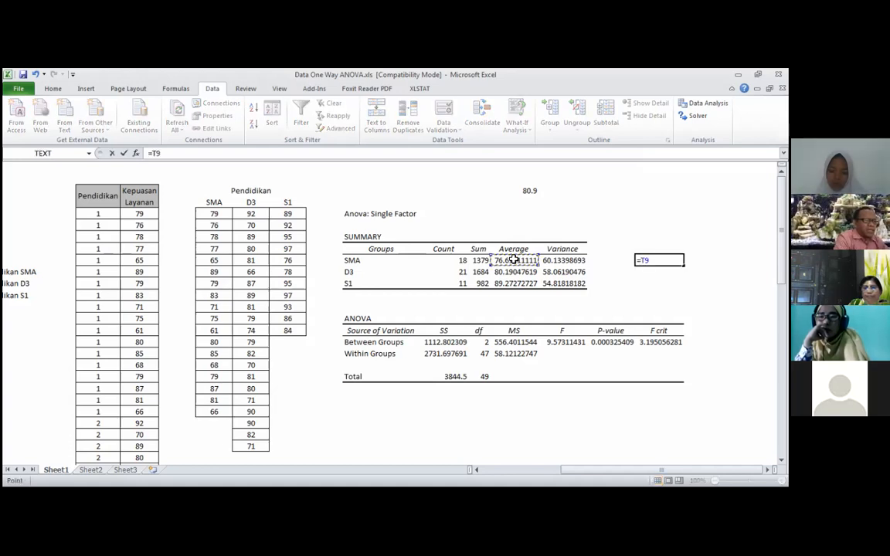
text(-)
click(531, 191)
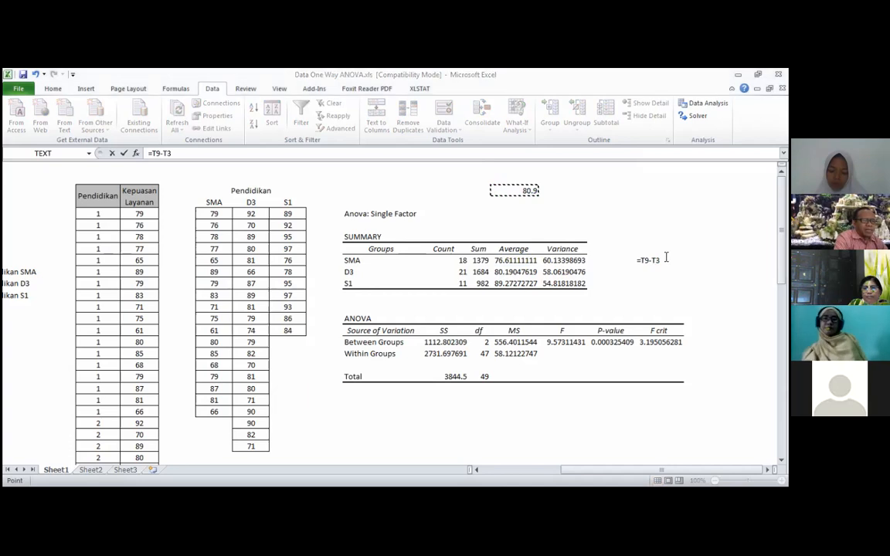
key(Return)
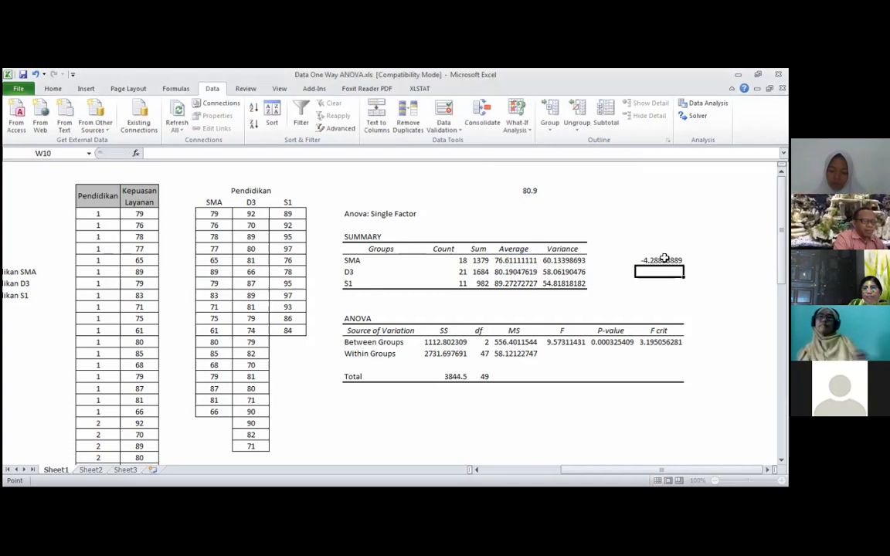
- Calculate the D3 average minus the overall average in W10 with =T10-T3
click(663, 260)
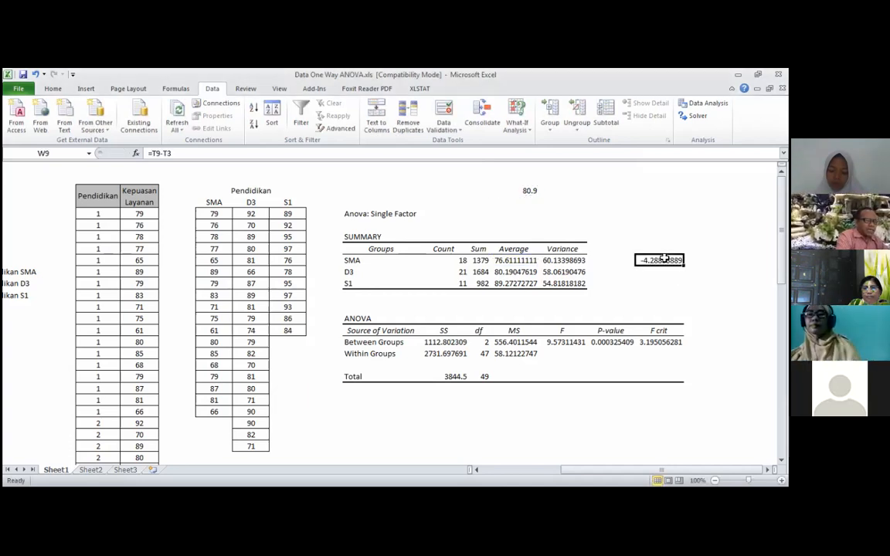
key(Down)
text(=)
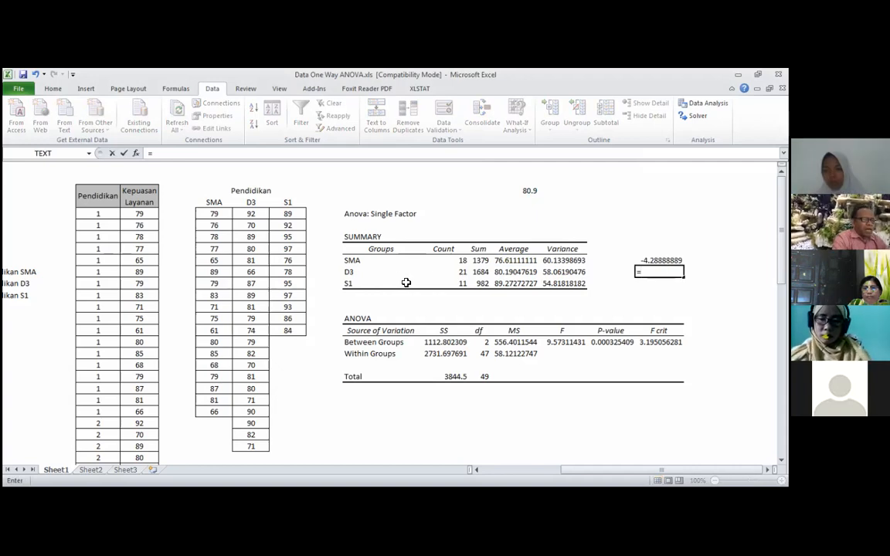
click(512, 273)
text(-)
click(529, 190)
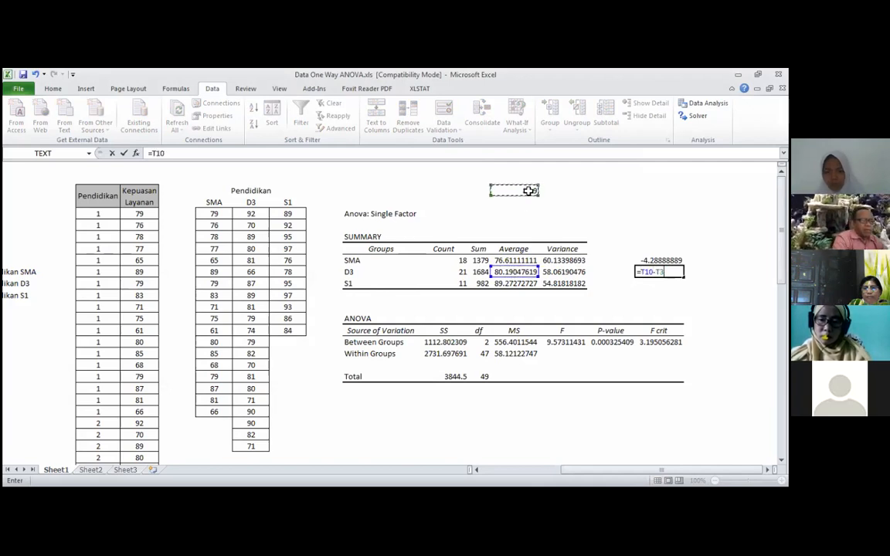
key(Return)
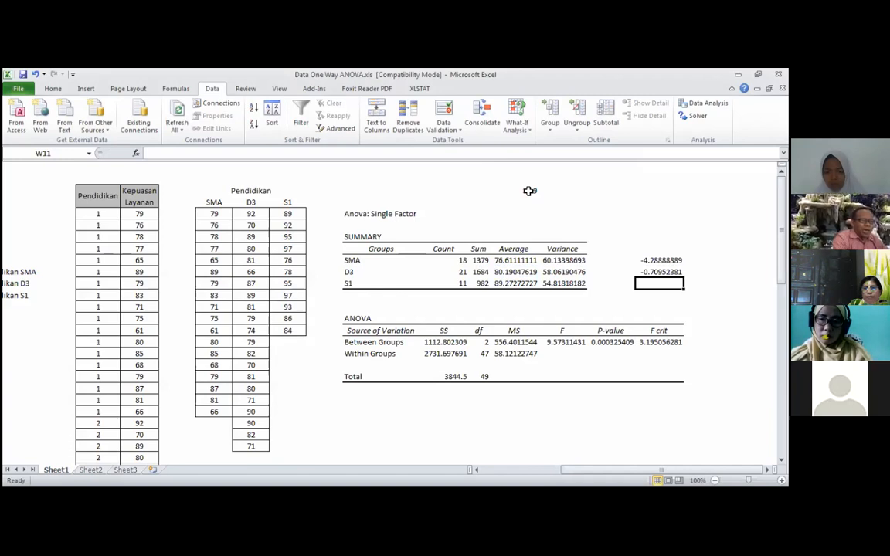
- Calculate the S1 average minus the overall average in W11 with =T11-T3
text(=)
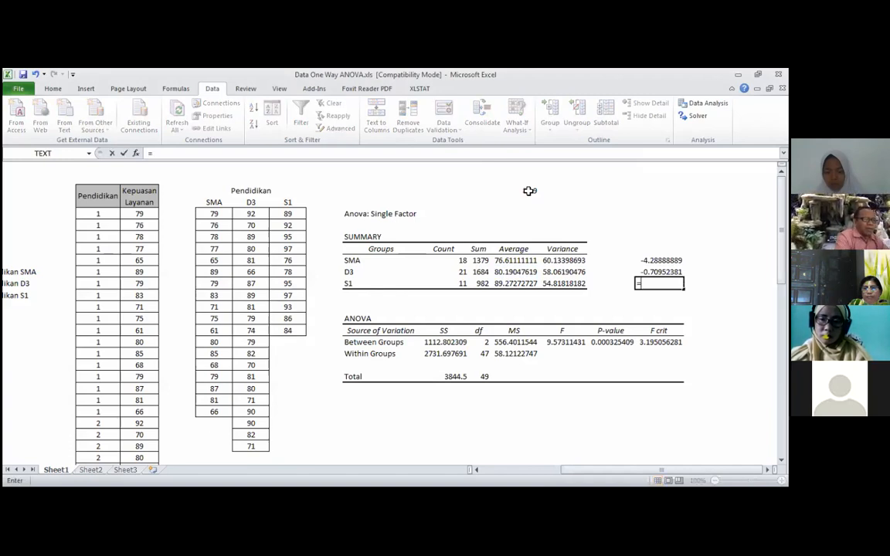
click(511, 284)
text(-)
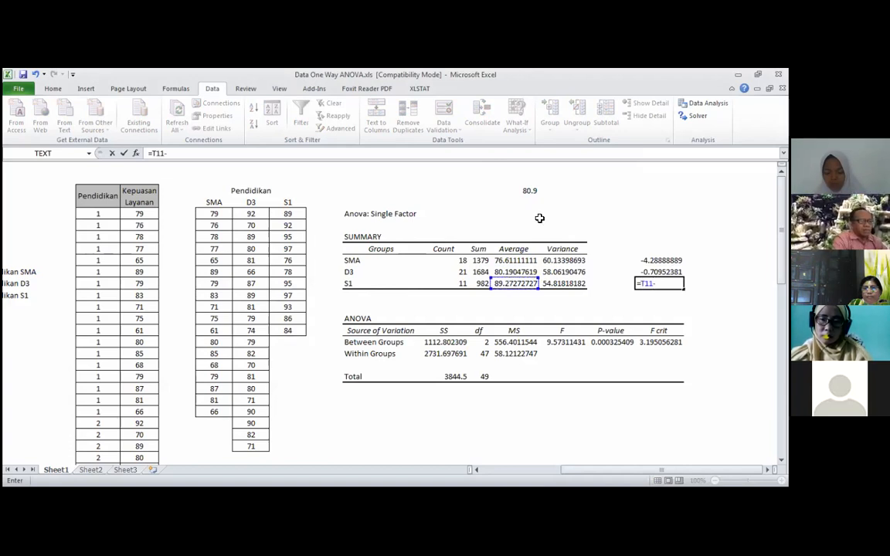
click(532, 190)
key(Return)
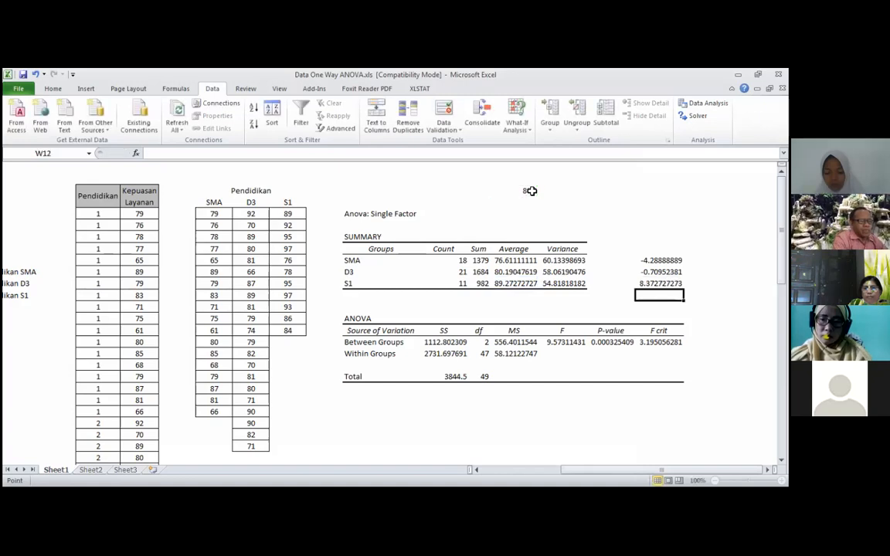
- Format the mean differences in W9:W11 to show five decimal places
key(Up)
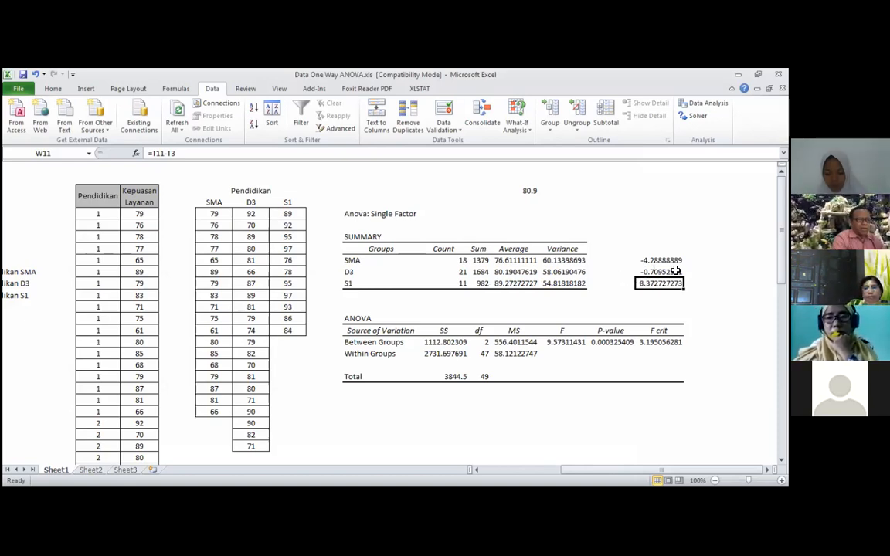
drag(656, 260, 658, 281)
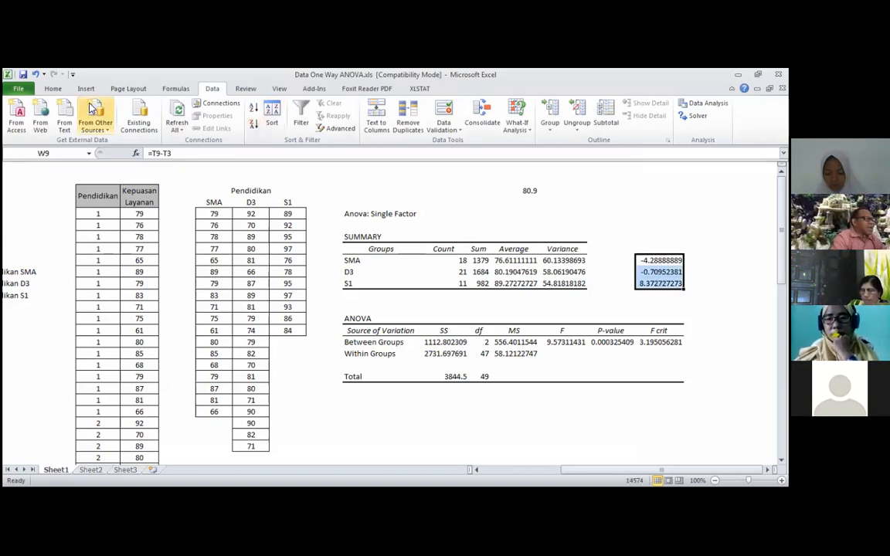
click(52, 88)
click(433, 125)
click(432, 125)
click(432, 125)
click(437, 400)
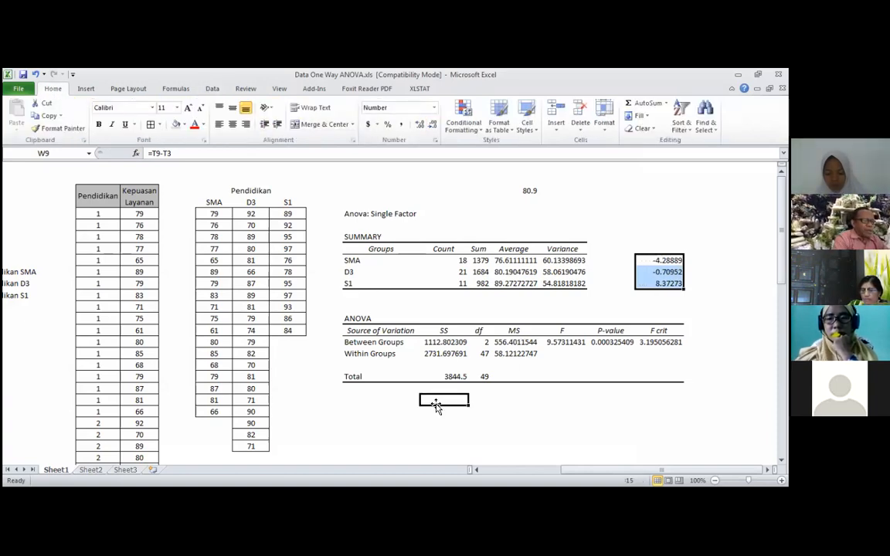
- Examine the between-groups and total degrees of freedom in the ANOVA table against the scores in M5:O25
click(486, 341)
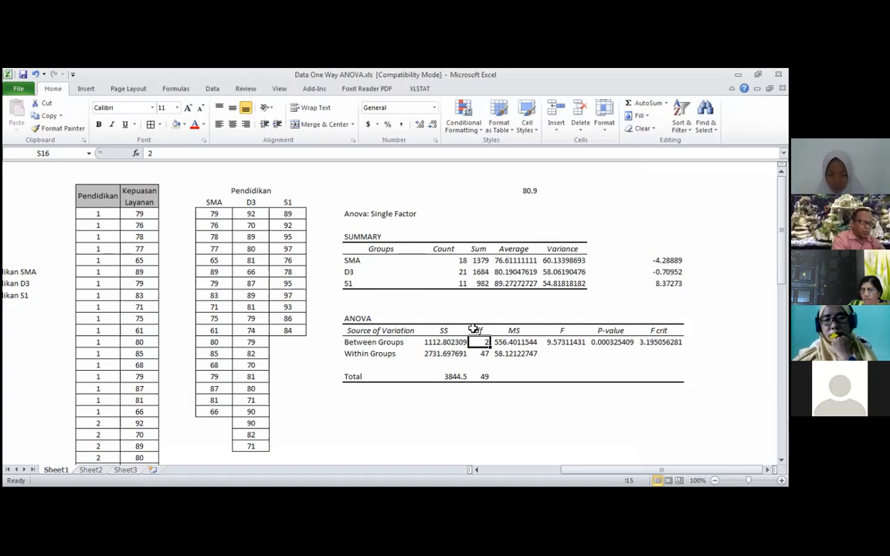
click(484, 376)
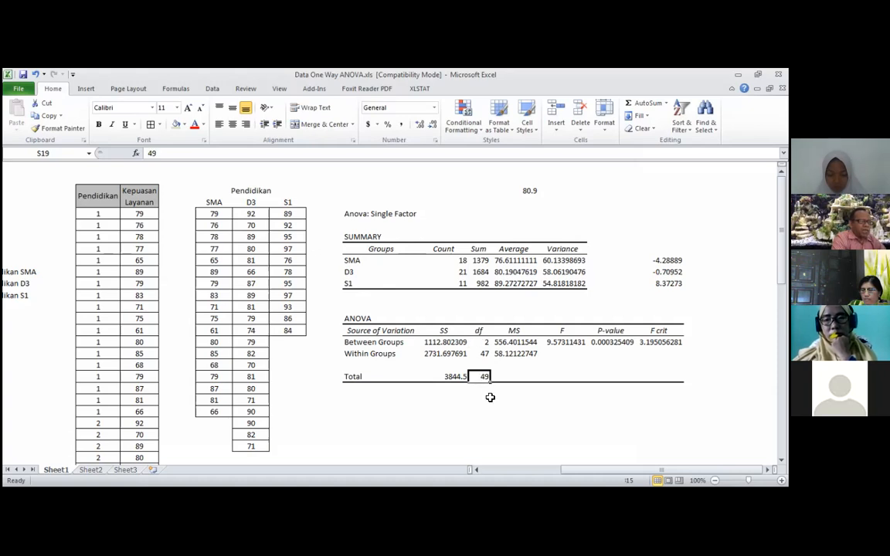
drag(208, 215, 289, 441)
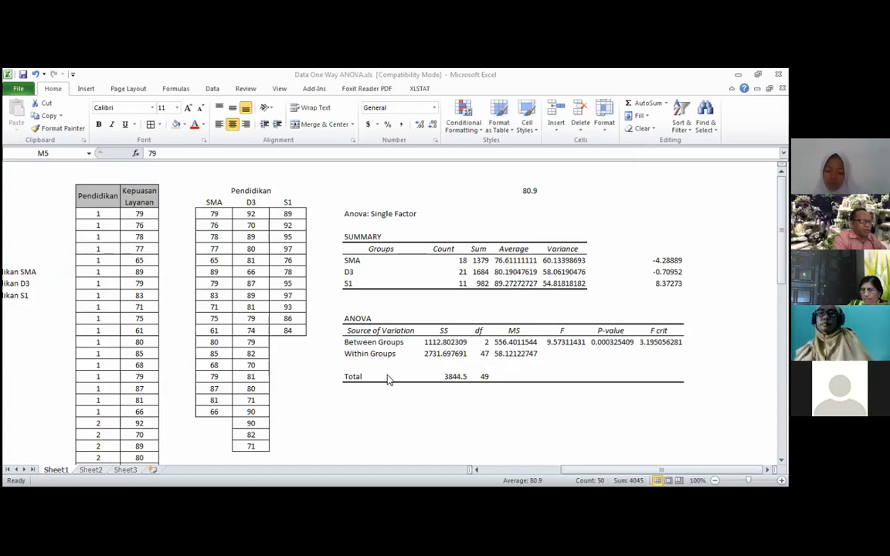
- Enter the null hypothesis in Q21: "H0 : Tingkat Pendidikan tidak berpengaruh terhadap kepuasan layanan"
click(365, 401)
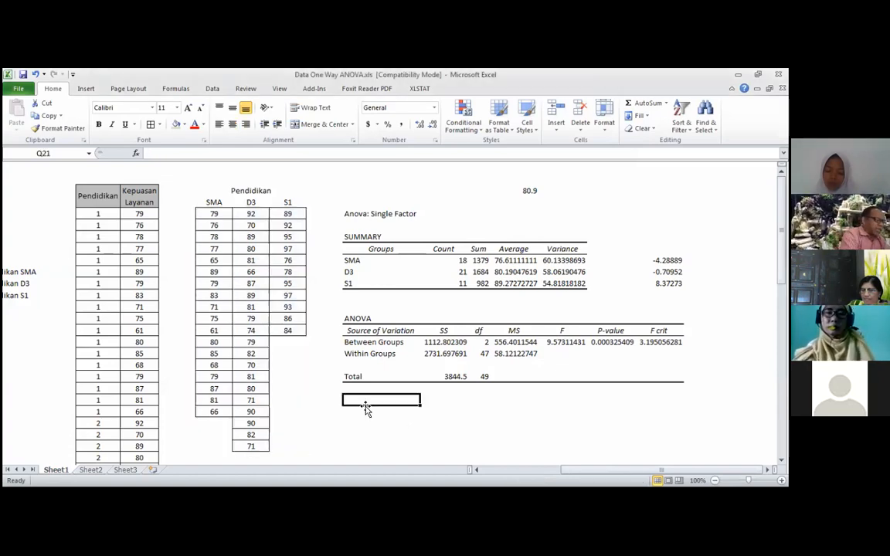
text(H0 : Tin)
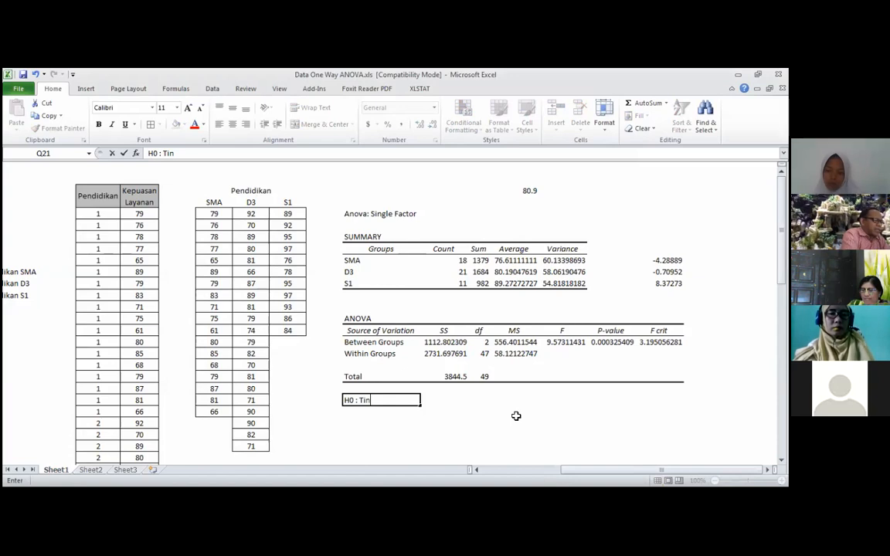
text(gkat Pendidi)
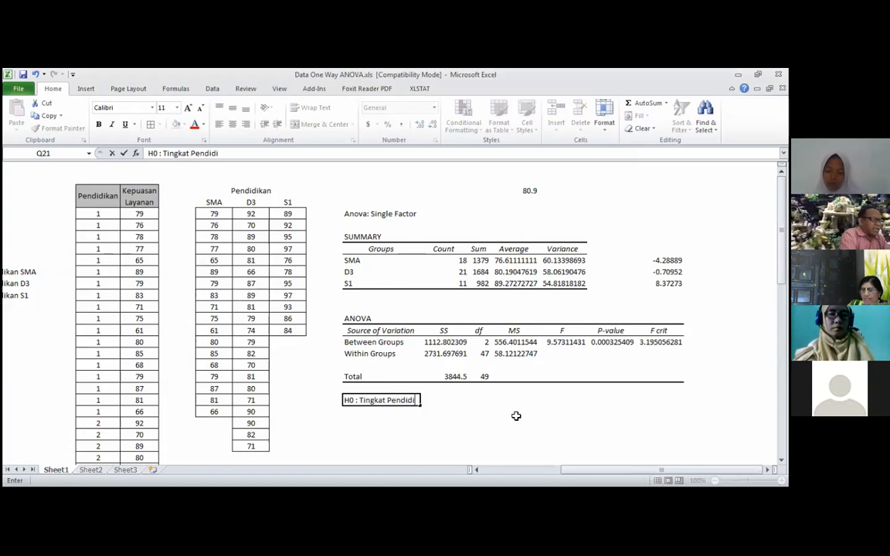
text(kan tidak berpengaruh)
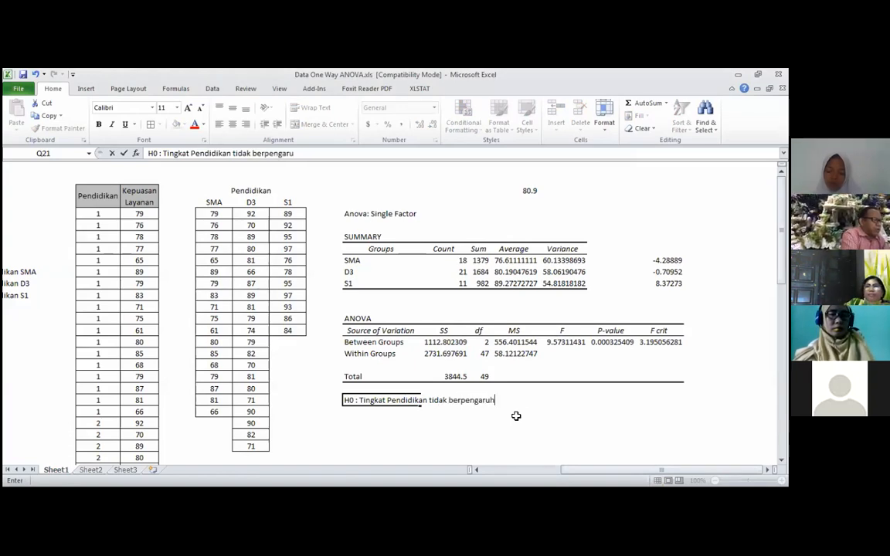
text( terhadap)
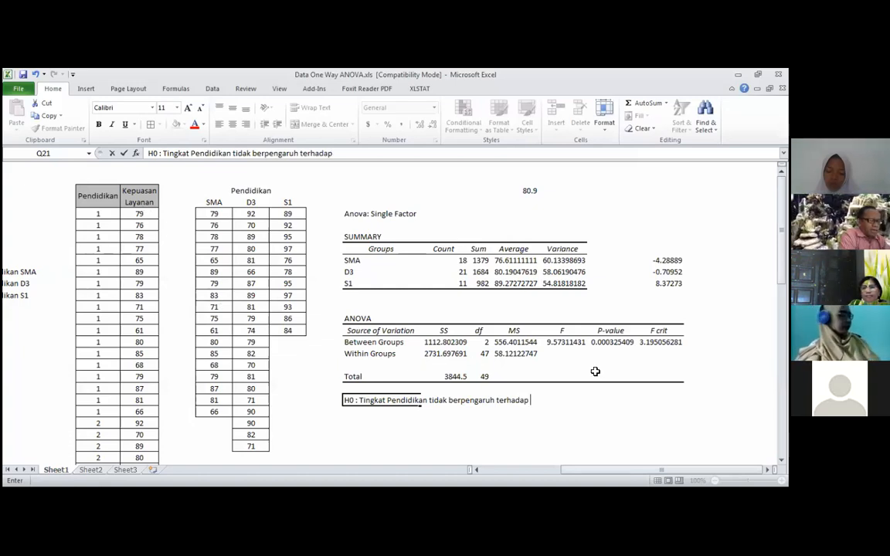
text(kep)
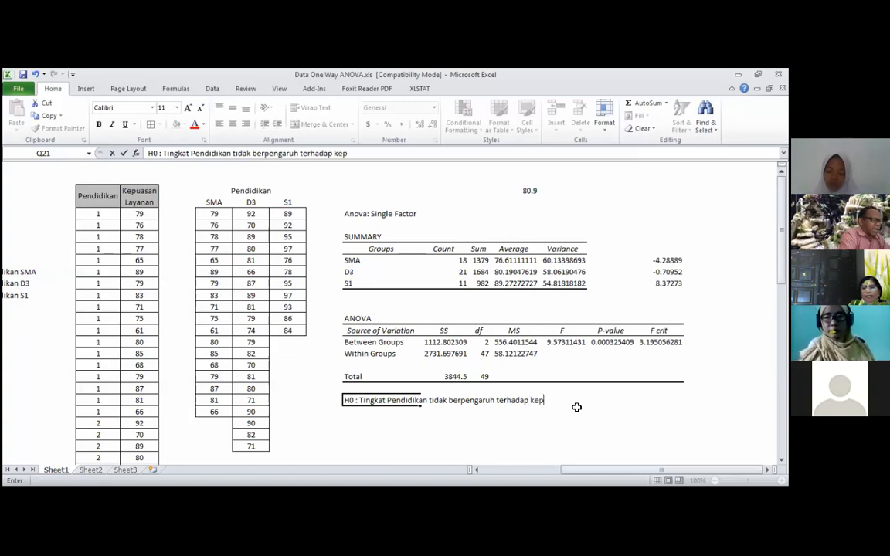
text(uasan layanan)
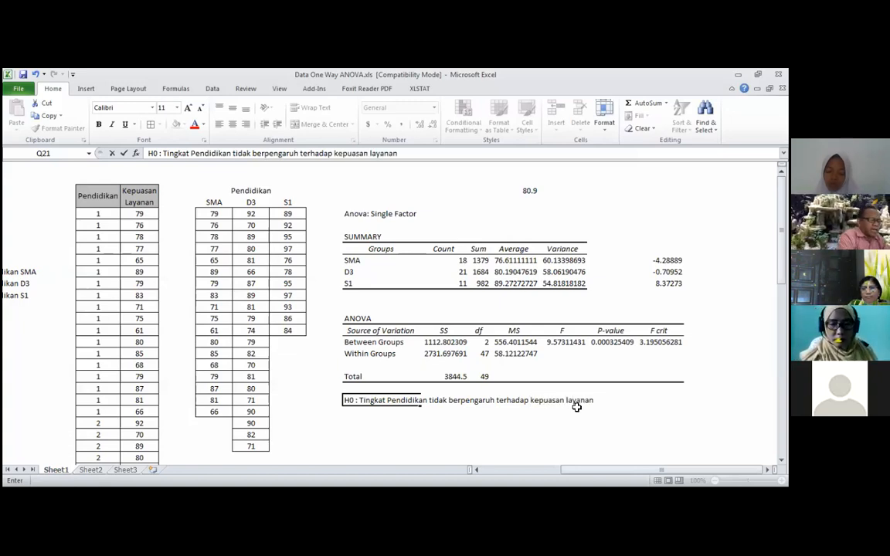
key(Return)
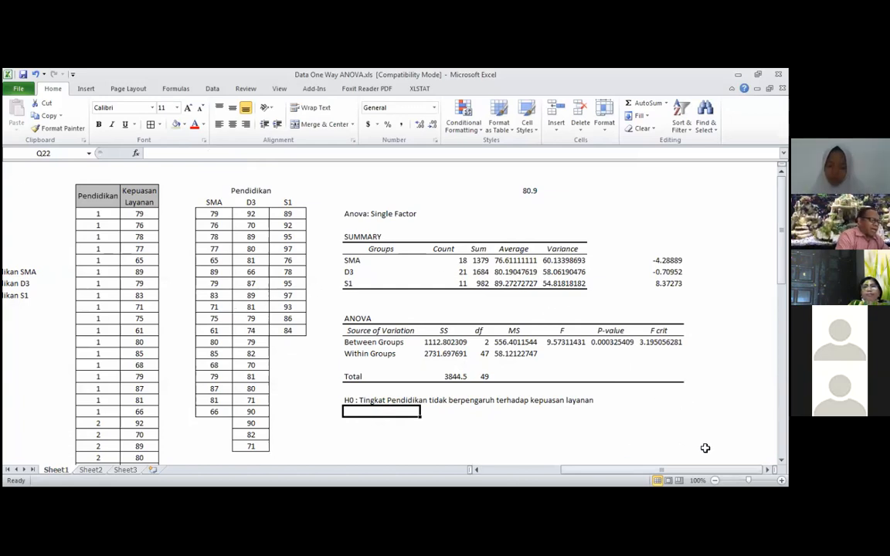
- Enter the alternative hypothesis in Q22: "H1 : Tidak benar bahwa tingkat pendidikan tidak berpengaruh terhadap kepuasan layanan"
text(H1 :)
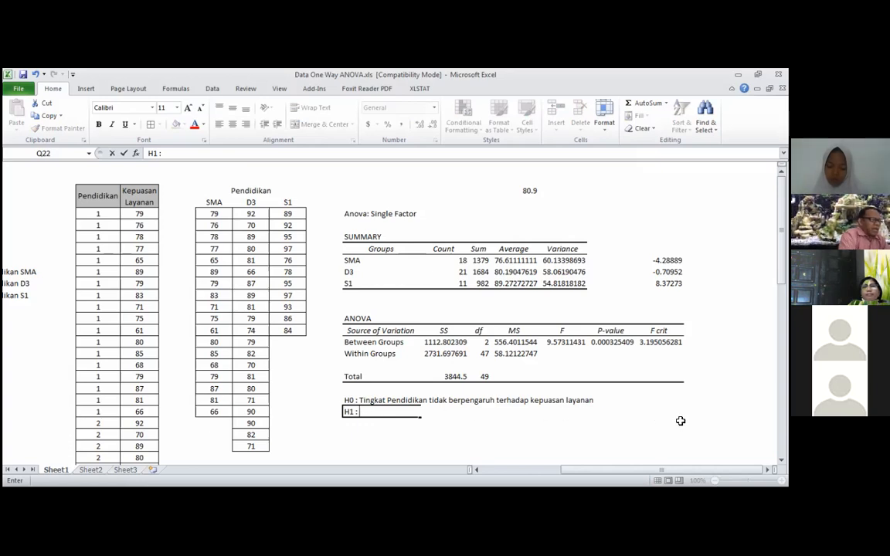
text(Tidak)
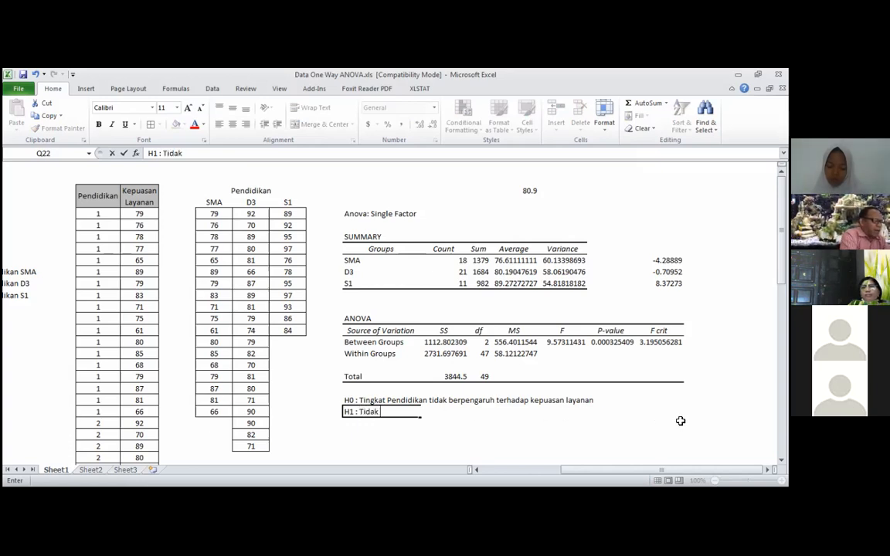
text( benar bahwa)
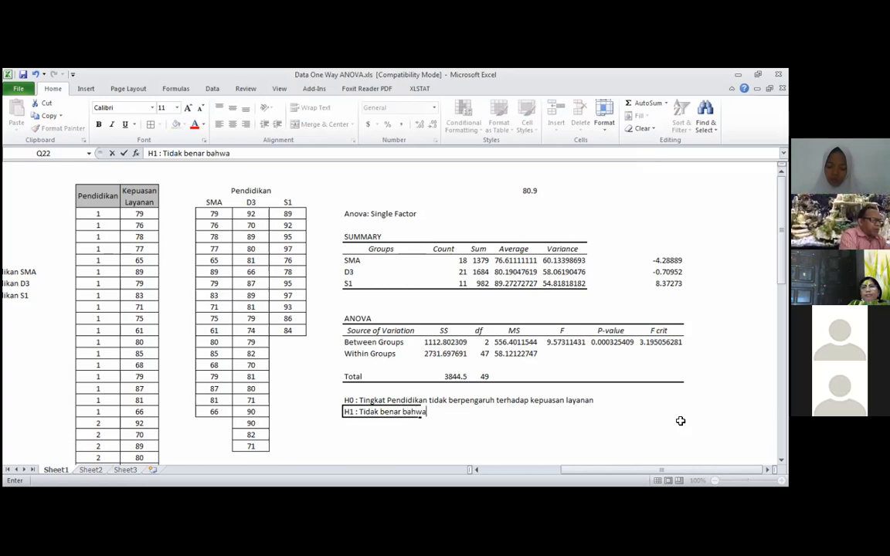
text( tingkat pendidikan tida)
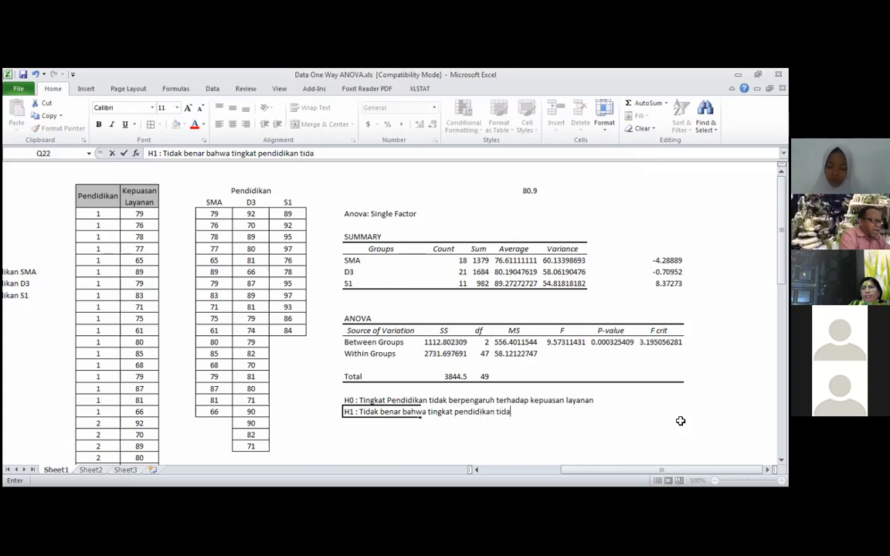
text(k berpengaruh )
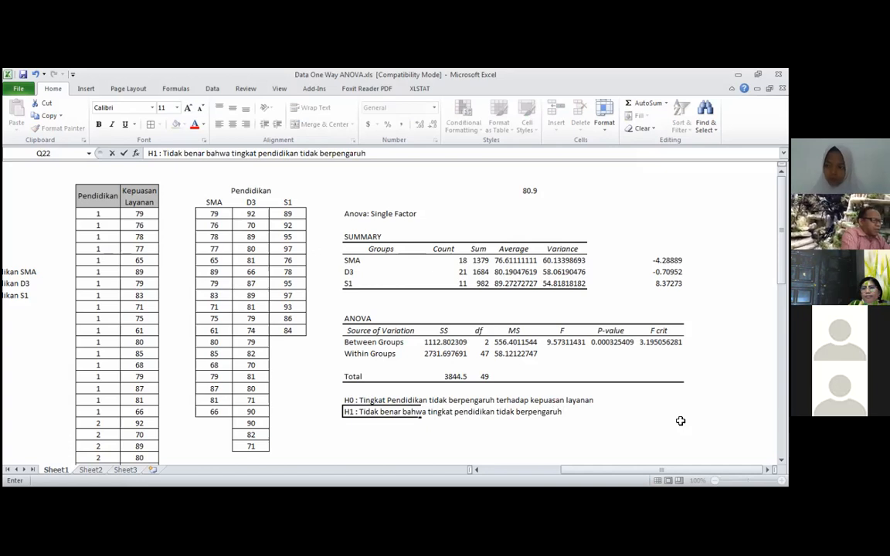
text(terhadap )
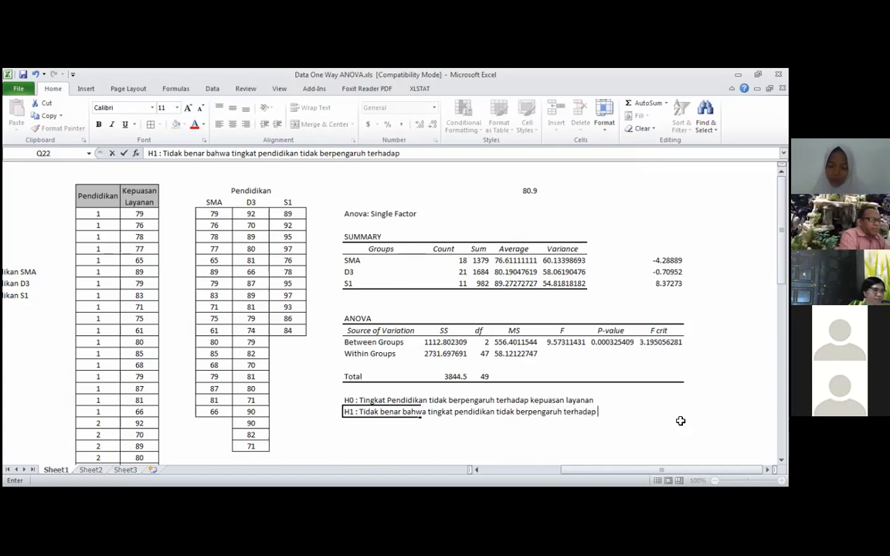
text(kepuasan ay)
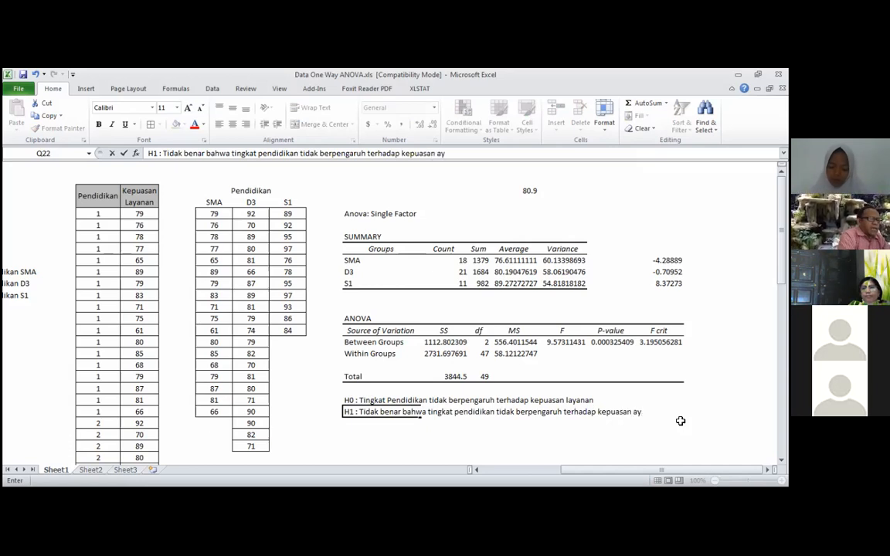
key(BackSpace)
key(BackSpace)
text(layana)
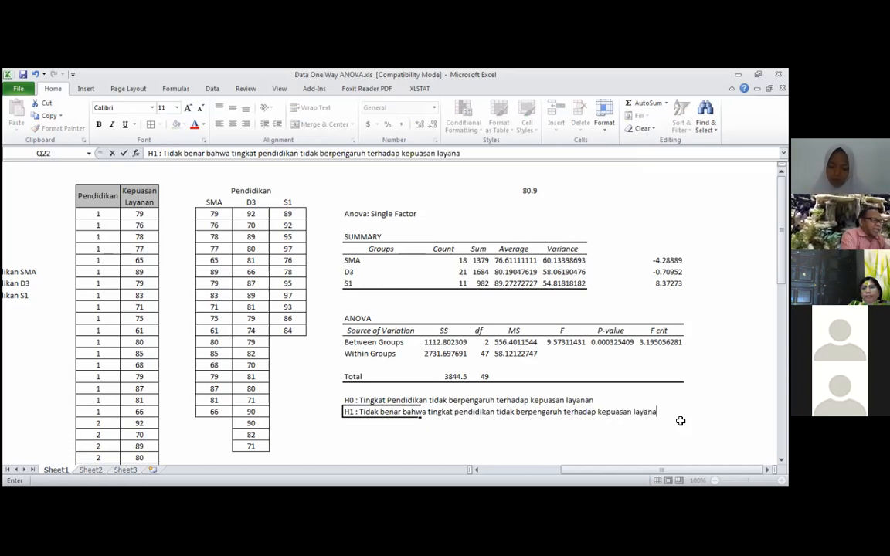
key(Return)
key(Return)
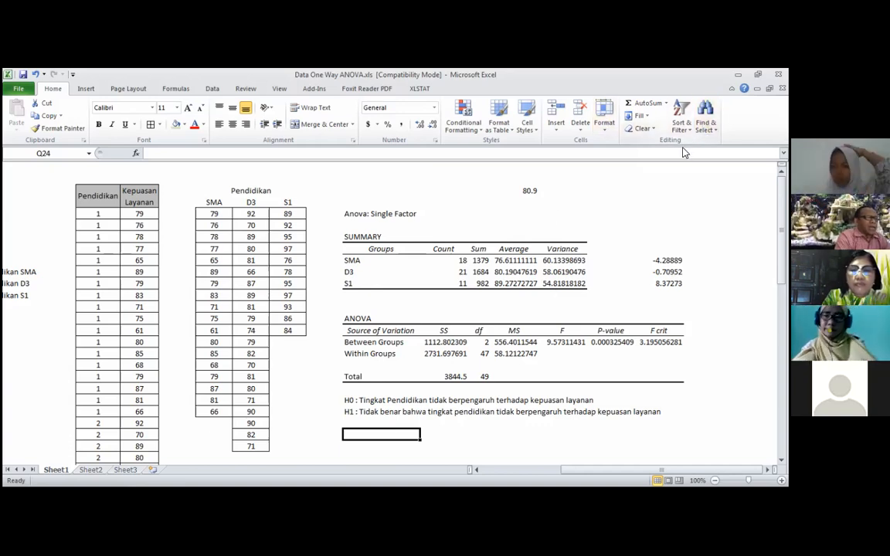
- With Q4 selected, start the Real Statistics data analysis tools and bring up the Anova analyses for One Factor Anova
click(211, 90)
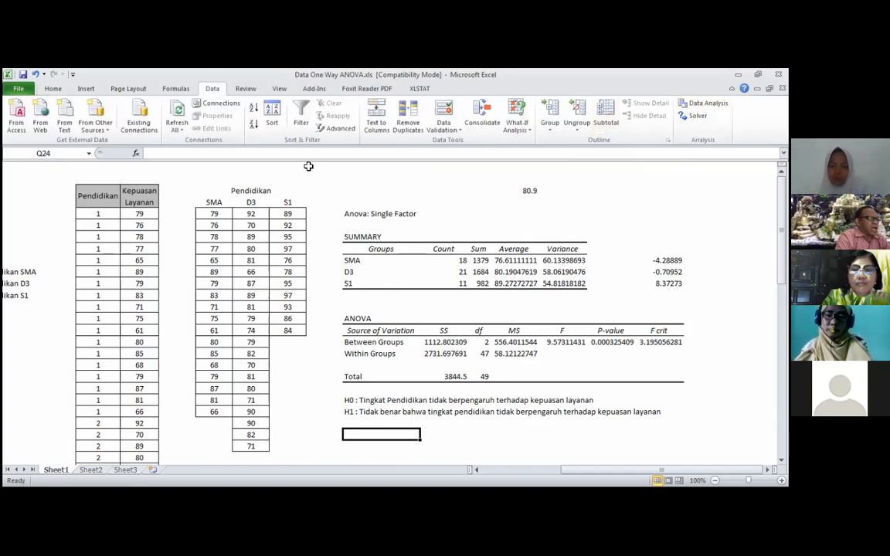
click(354, 201)
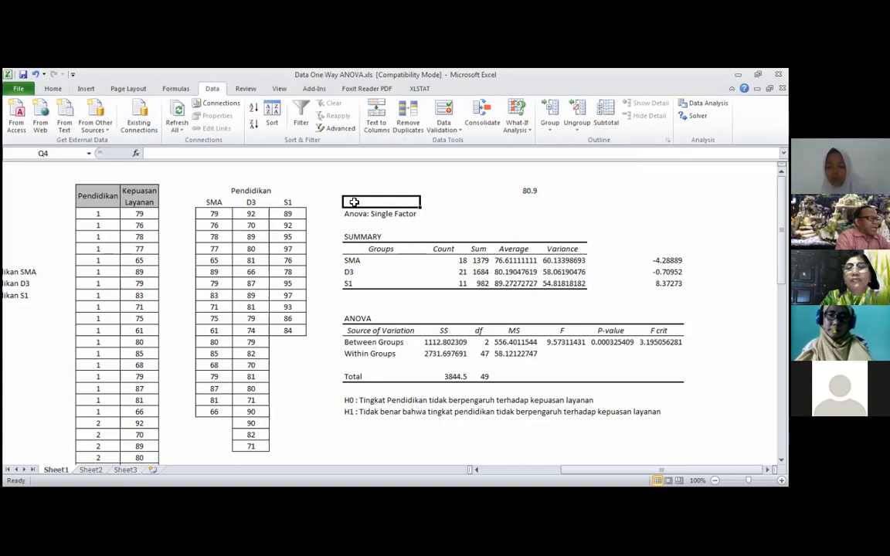
click(314, 90)
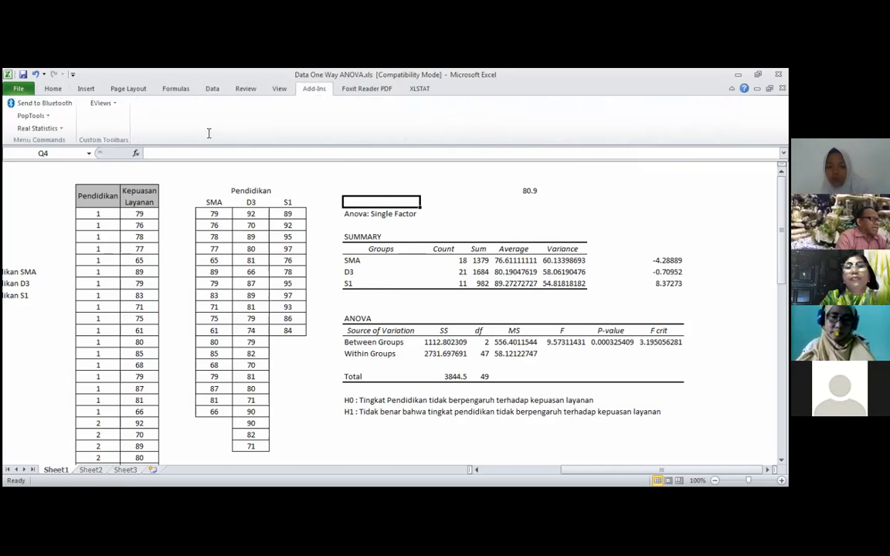
click(53, 130)
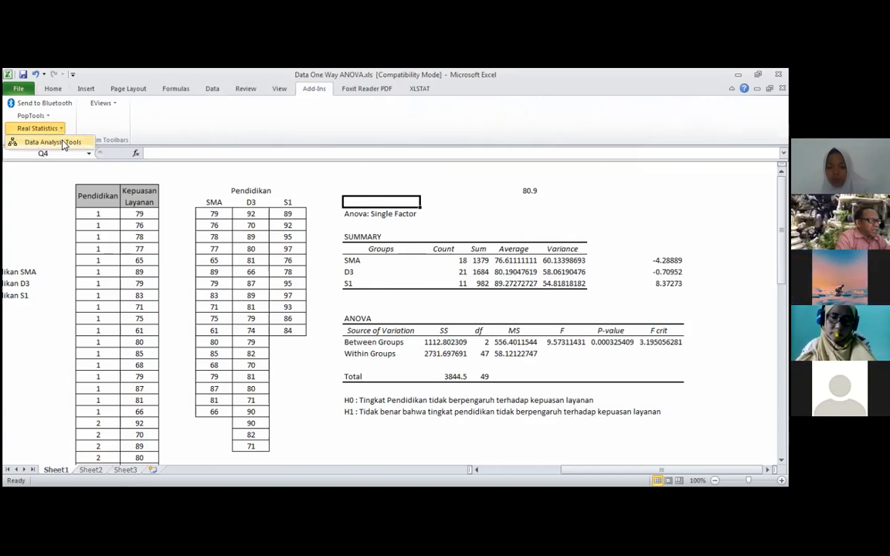
click(54, 142)
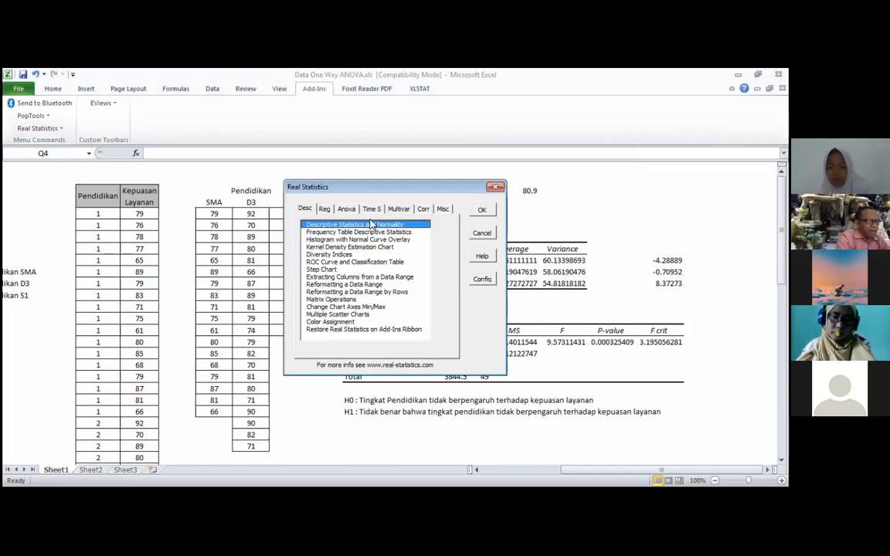
click(348, 210)
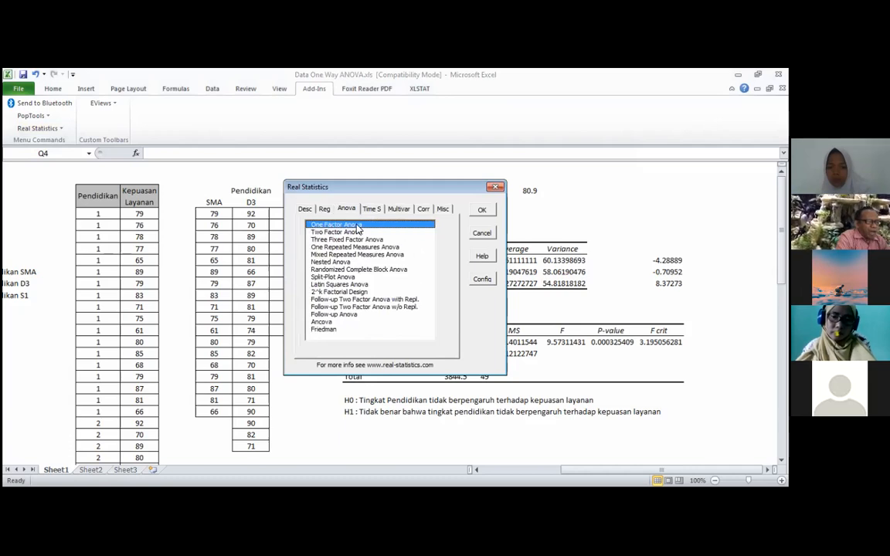
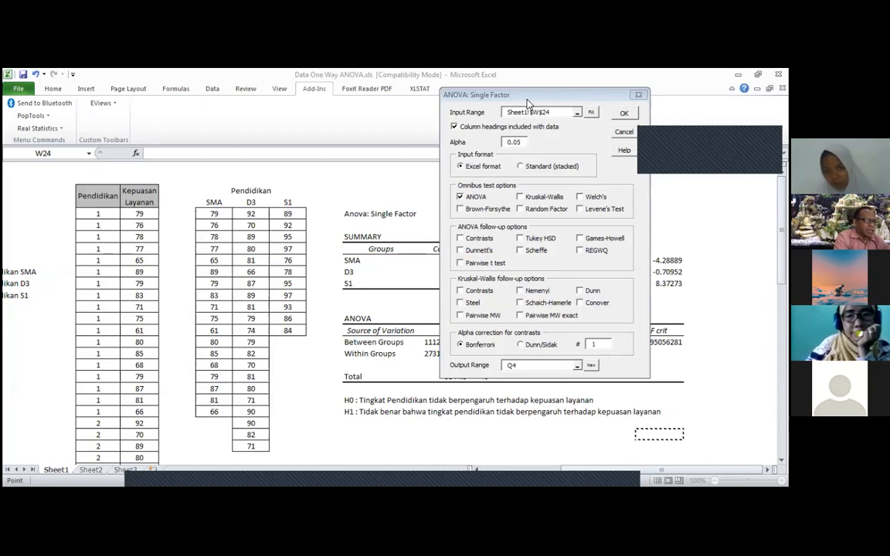
- Reposition the ANOVA: Single Factor dialog and enable ANOVA as the omnibus test
drag(527, 102, 523, 91)
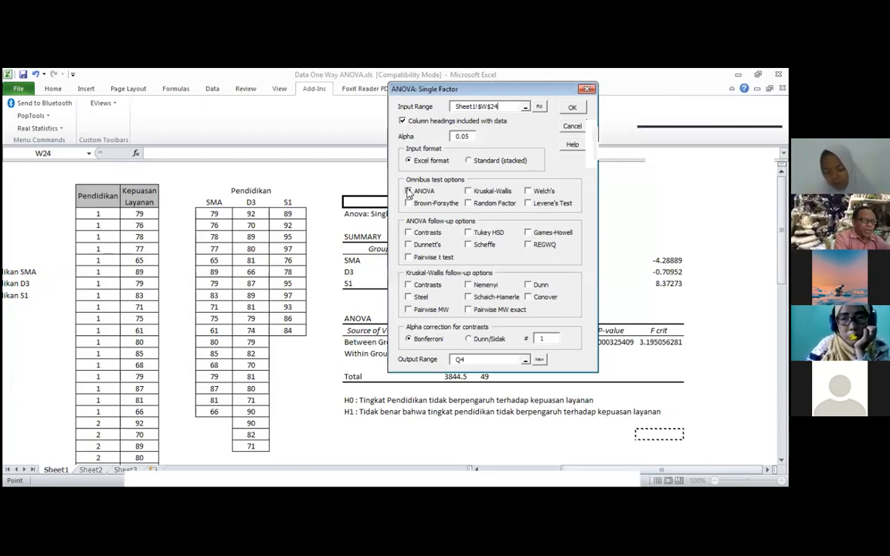
click(408, 192)
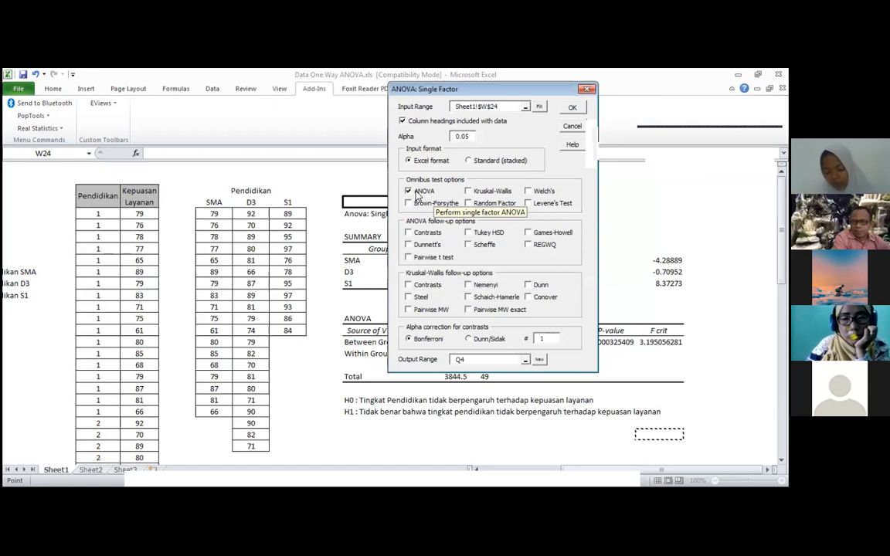
click(408, 190)
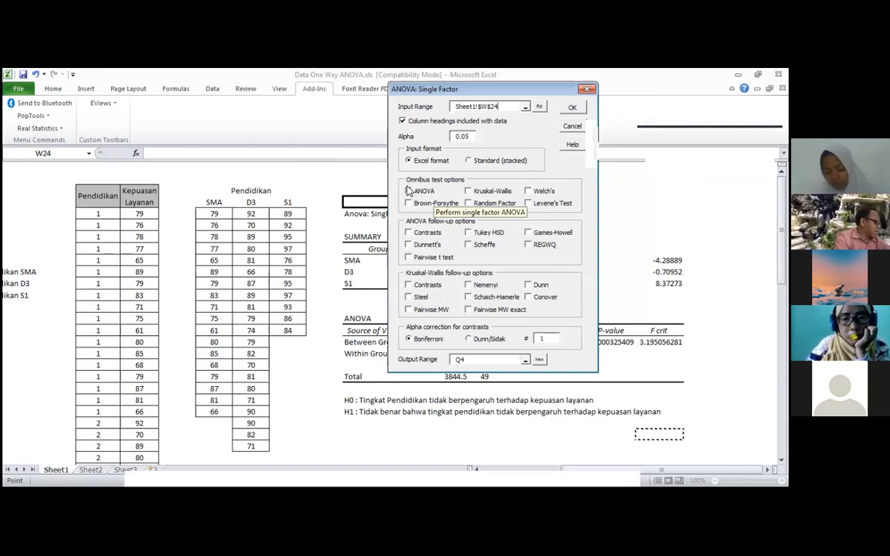
click(407, 189)
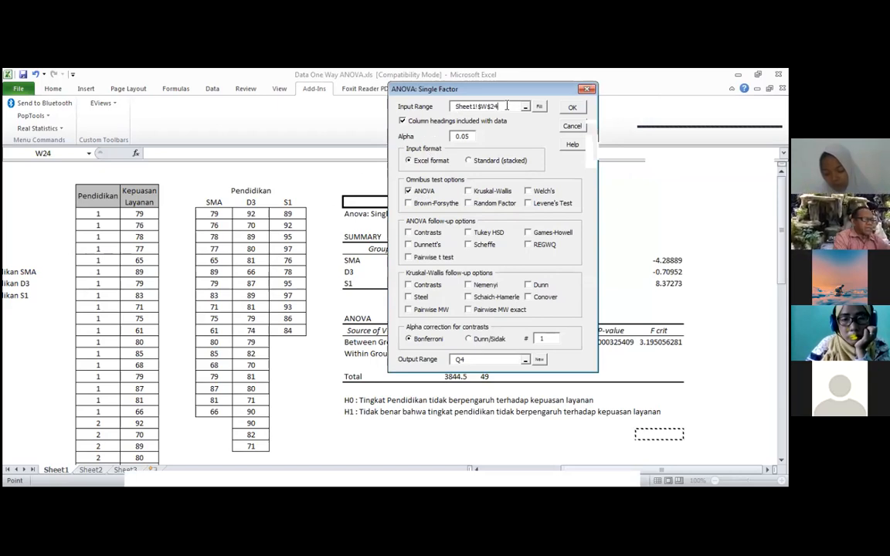
- Set the ANOVA input range to Sheet1!$M$4:$O$25, covering the SMA, D3 and S1 columns with their headings
key(BackSpace)
key(BackSpace)
key(BackSpace)
key(BackSpace)
key(BackSpace)
key(BackSpace)
key(BackSpace)
key(BackSpace)
key(BackSpace)
key(BackSpace)
key(BackSpace)
key(BackSpace)
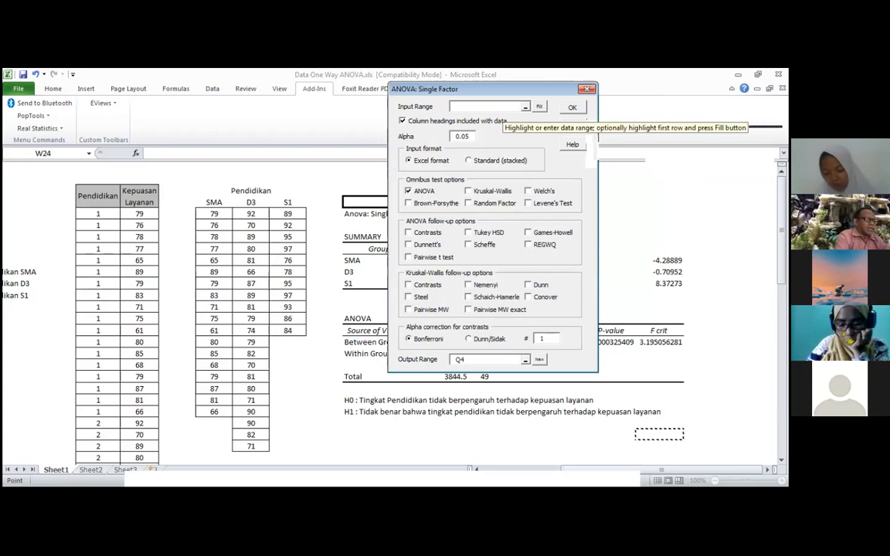
drag(209, 202, 301, 447)
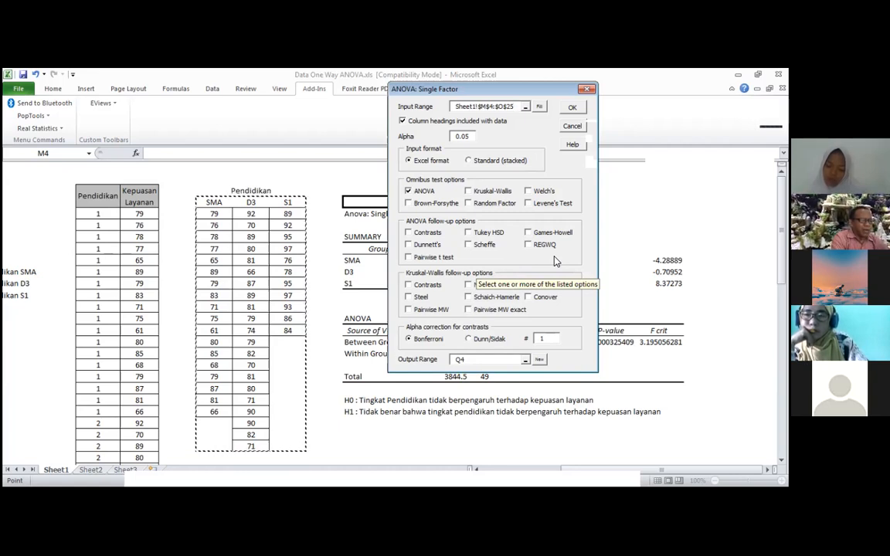
- Enable the pairwise t test follow-up, set the output range to Sheet1!$Q$24, and run the single-factor ANOVA
click(408, 257)
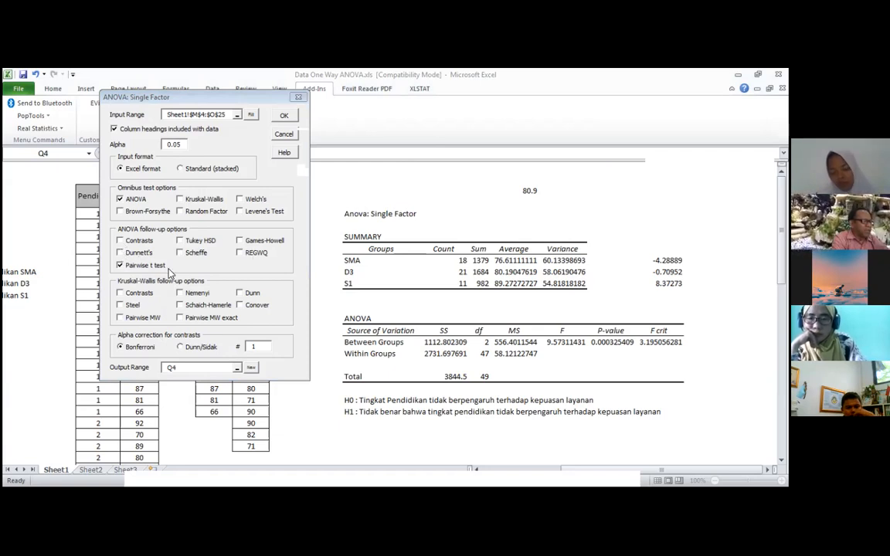
double_click(185, 367)
key(BackSpace)
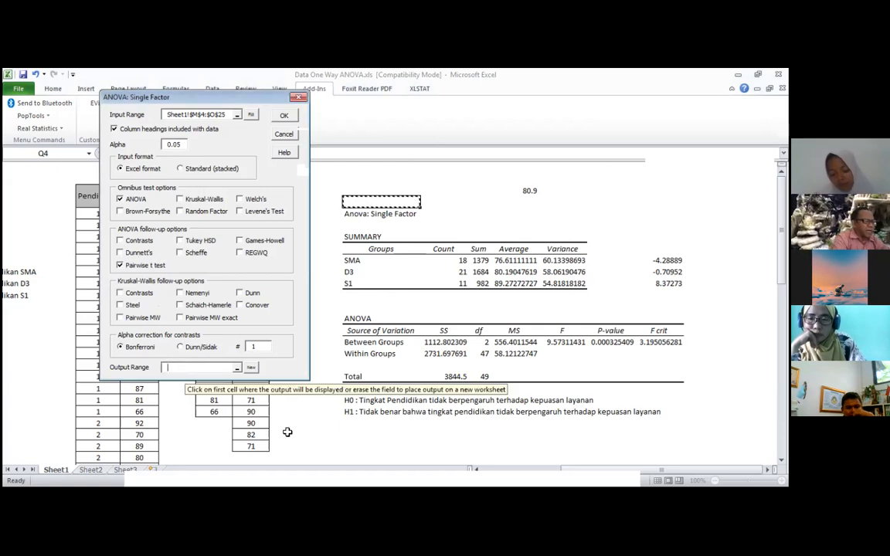
click(358, 433)
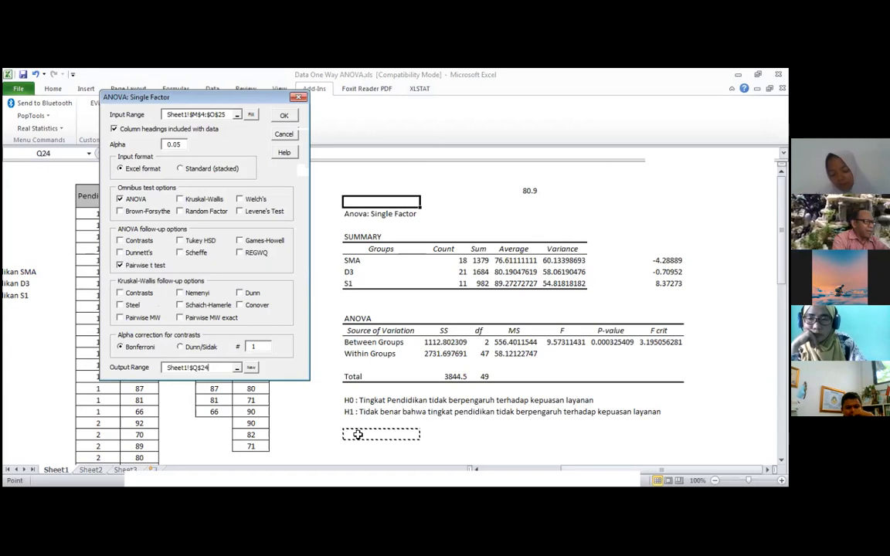
click(283, 116)
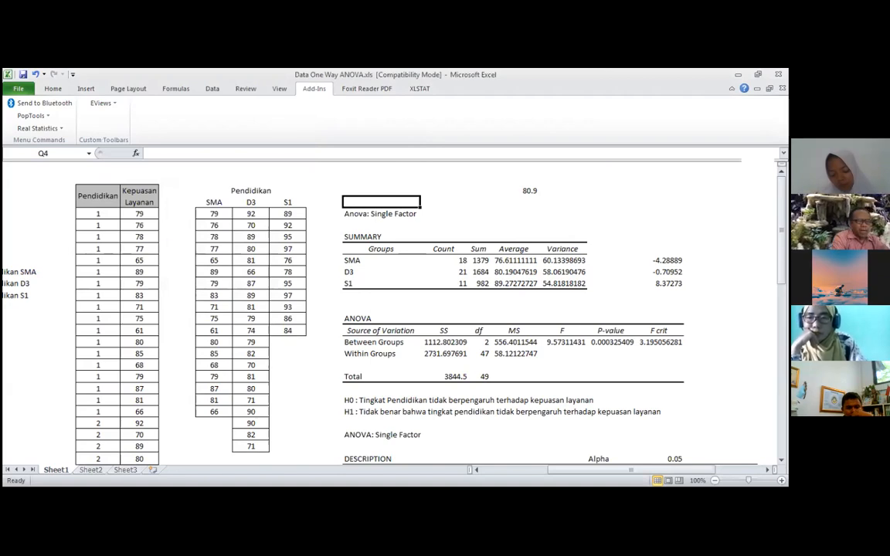
- Compare the new DESCRIPTION and ANOVA tables with the earlier Anova: Single Factor output
scroll(389, 309, down, 4)
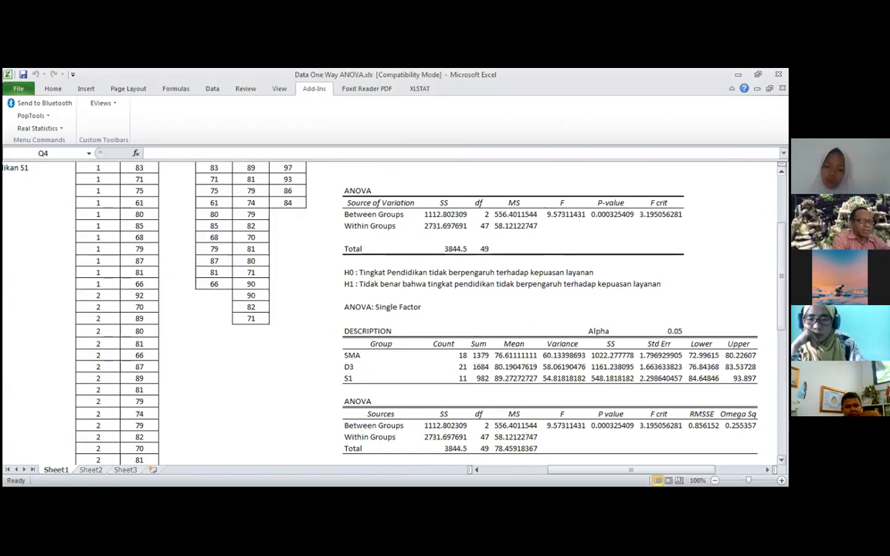
scroll(552, 344, up, 1)
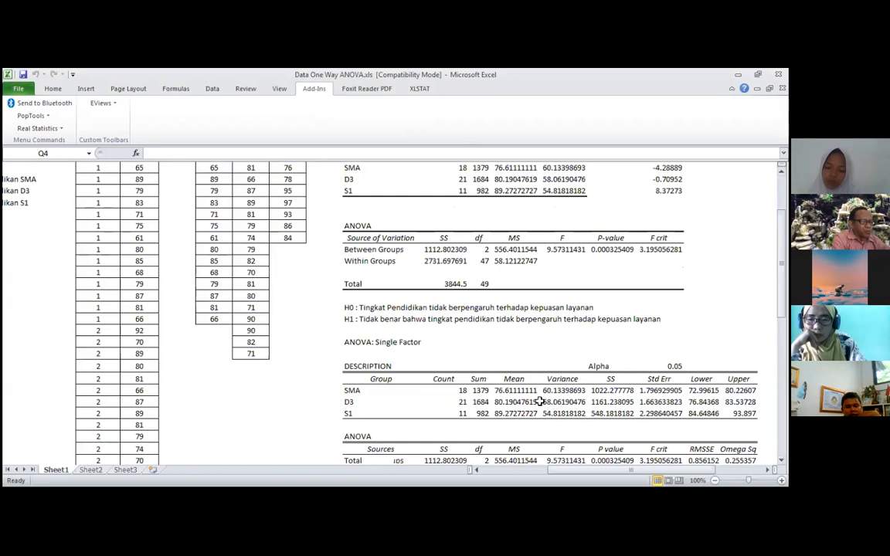
click(514, 379)
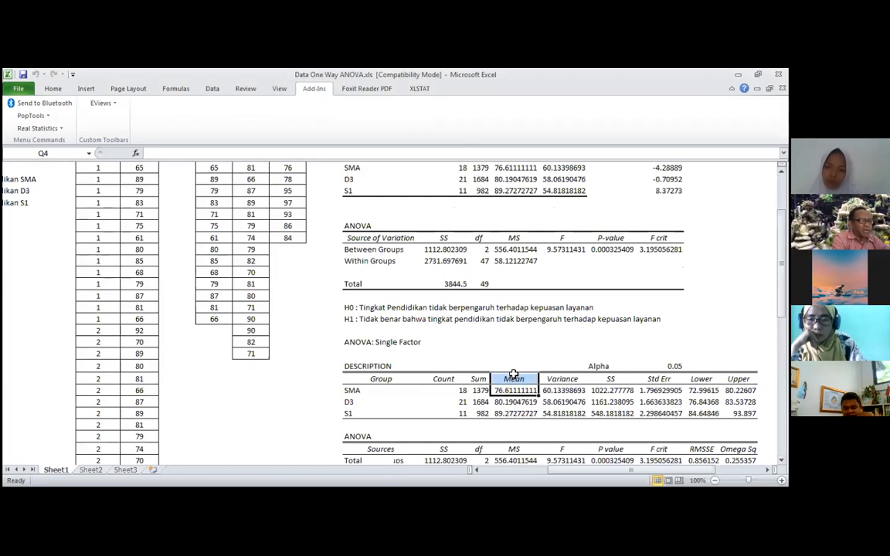
click(610, 342)
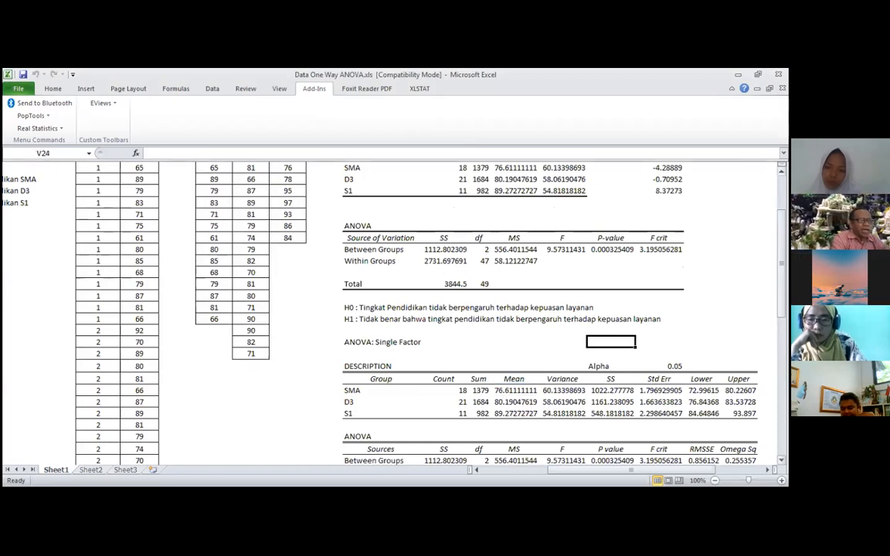
scroll(519, 180, up, 1)
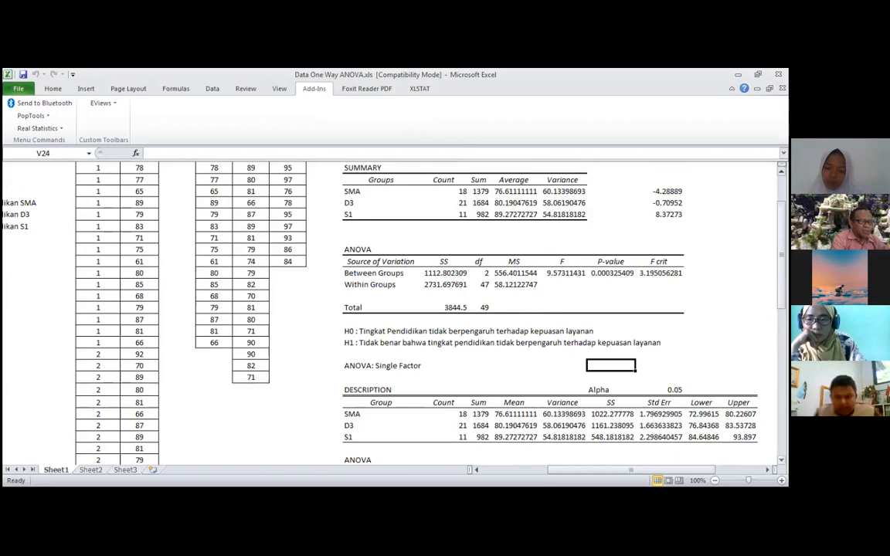
scroll(398, 308, down, 4)
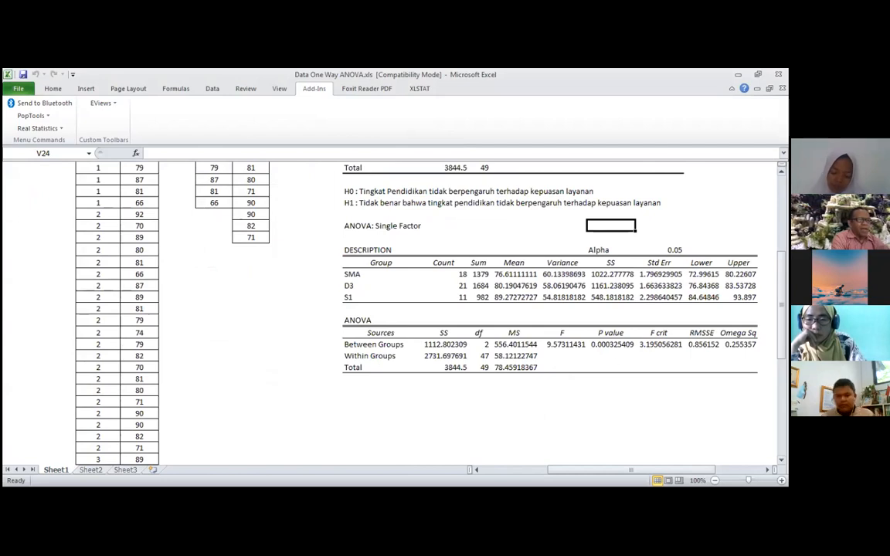
scroll(398, 309, up, 3)
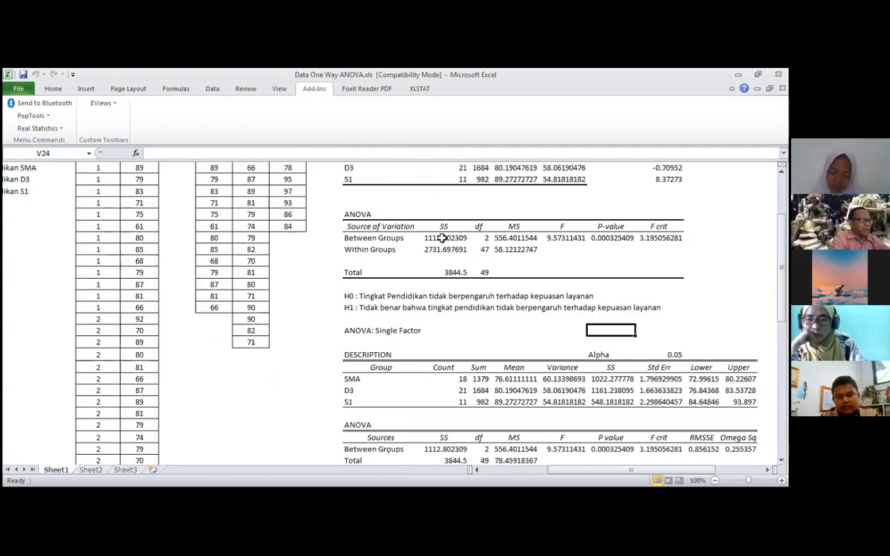
scroll(398, 309, down, 1)
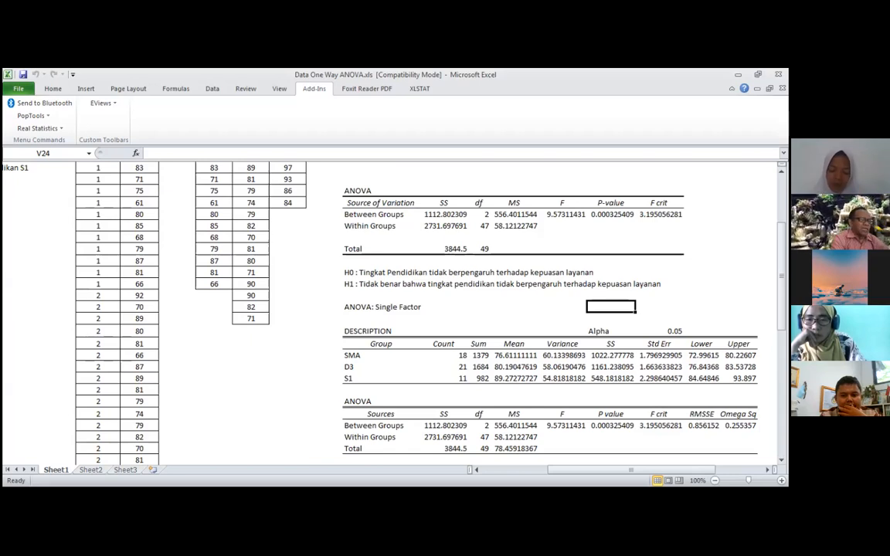
scroll(540, 309, down, 4)
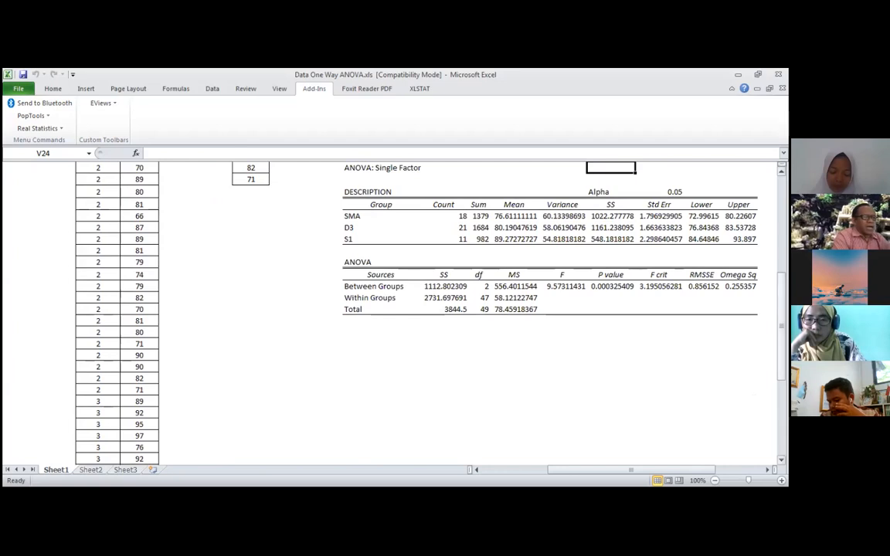
- Examine the pairwise t tests table and the formula behind the SMA–D3 mean difference in AD27
scroll(386, 309, right, 5)
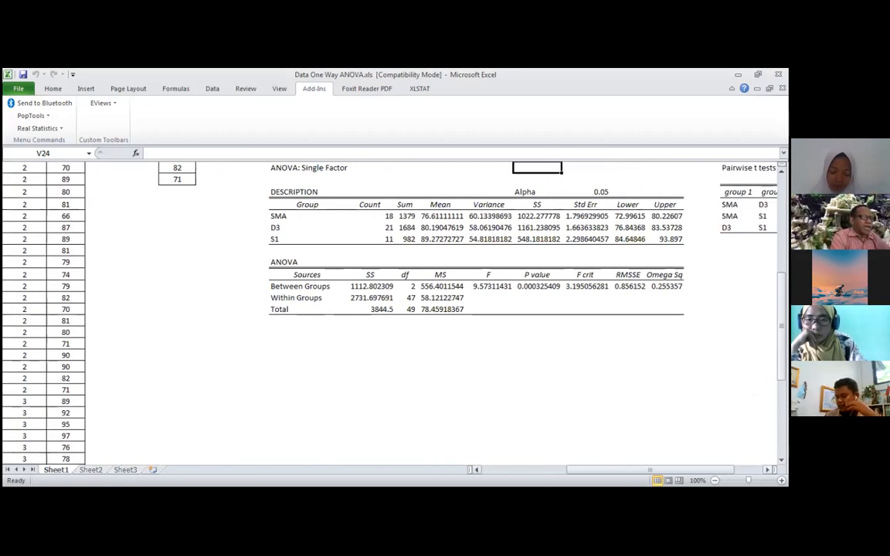
scroll(386, 309, right, 1)
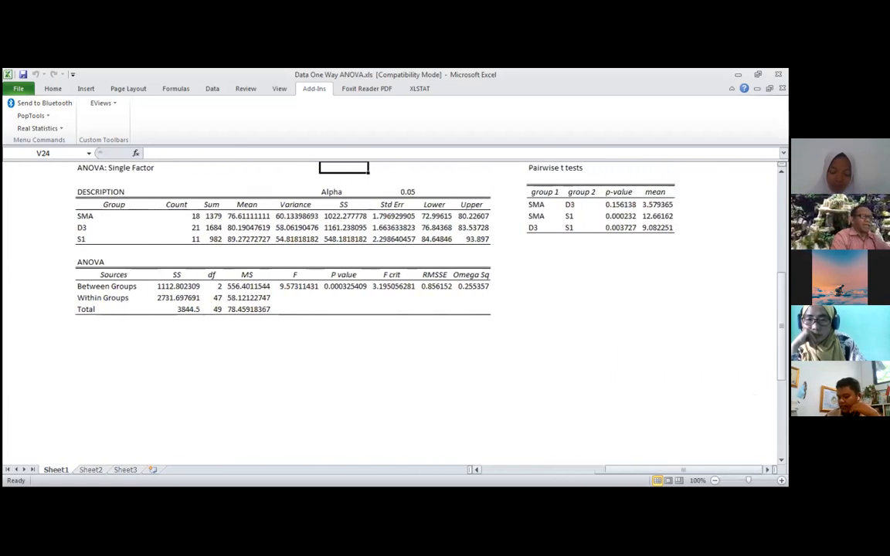
scroll(387, 309, up, 2)
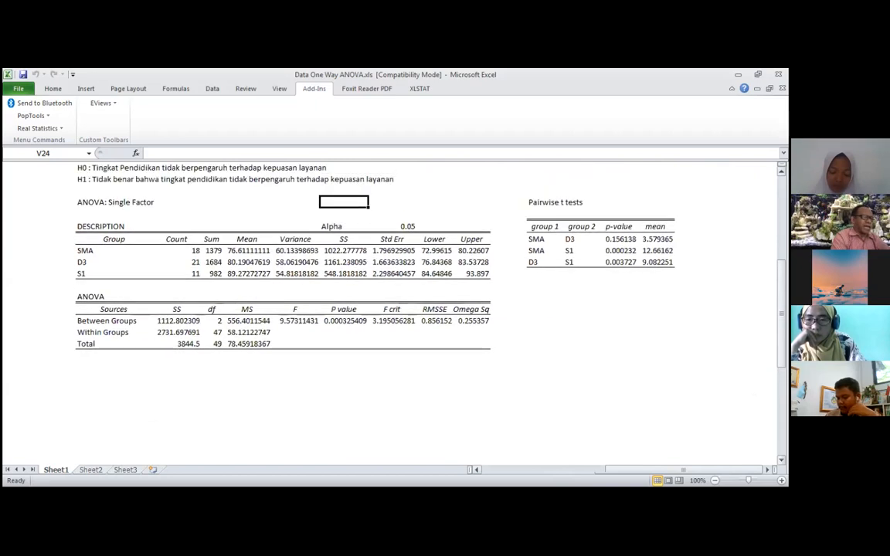
scroll(425, 309, up, 1)
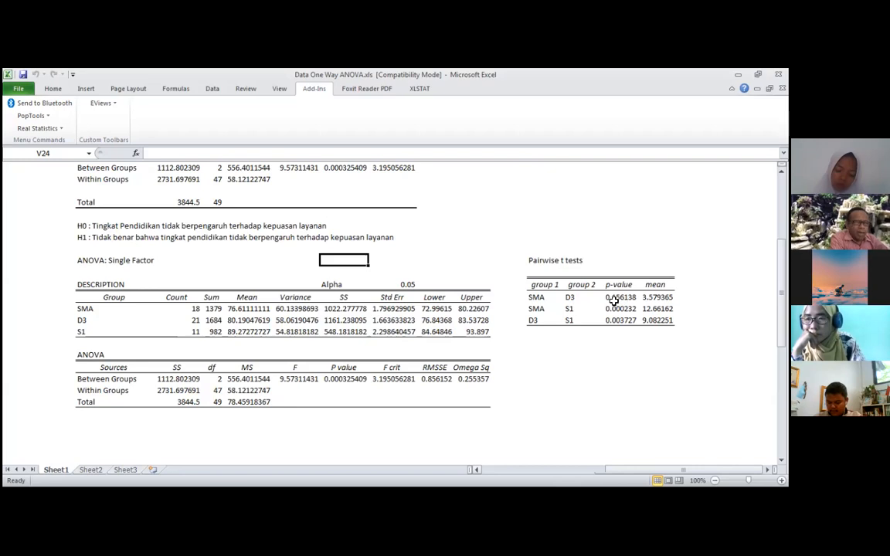
click(656, 298)
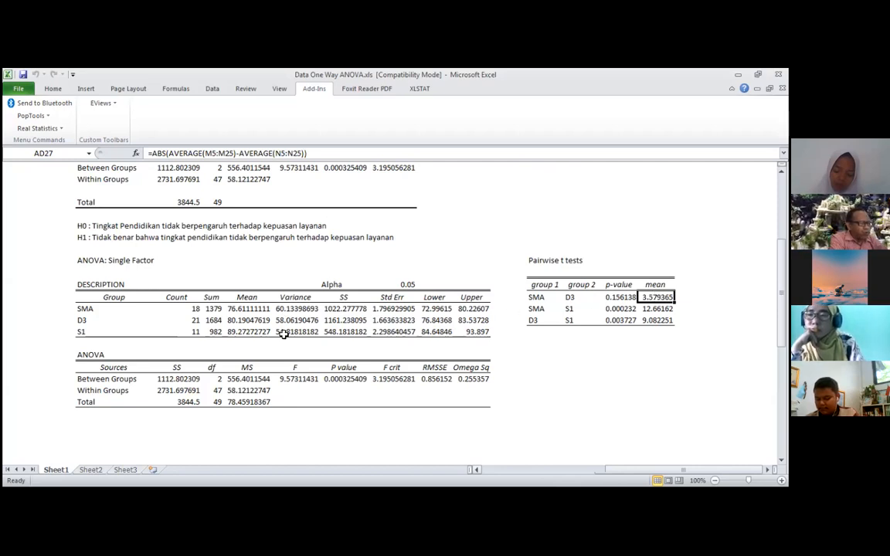
- Check the SMA–D3 mean difference by entering =ABS(T28-T29) in AE27, beside the pairwise t tests table
click(698, 295)
text(=)
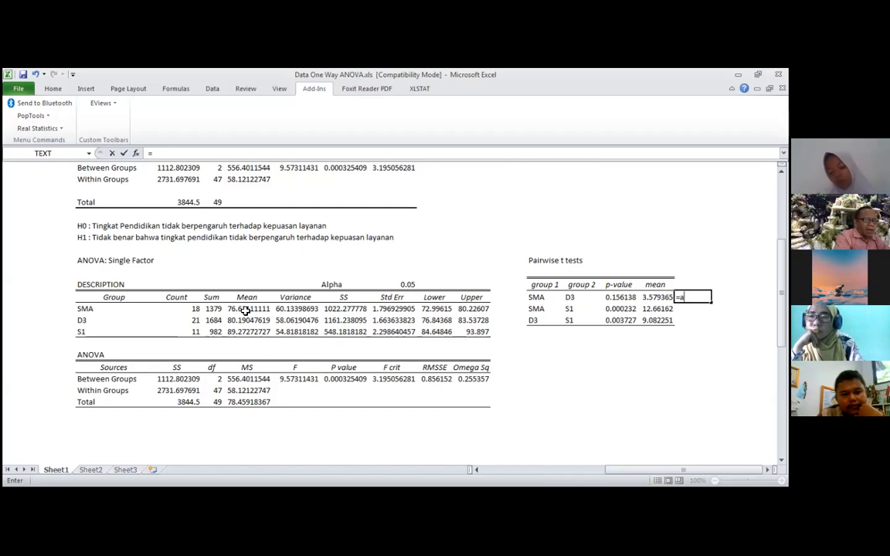
text(bs()
click(240, 308)
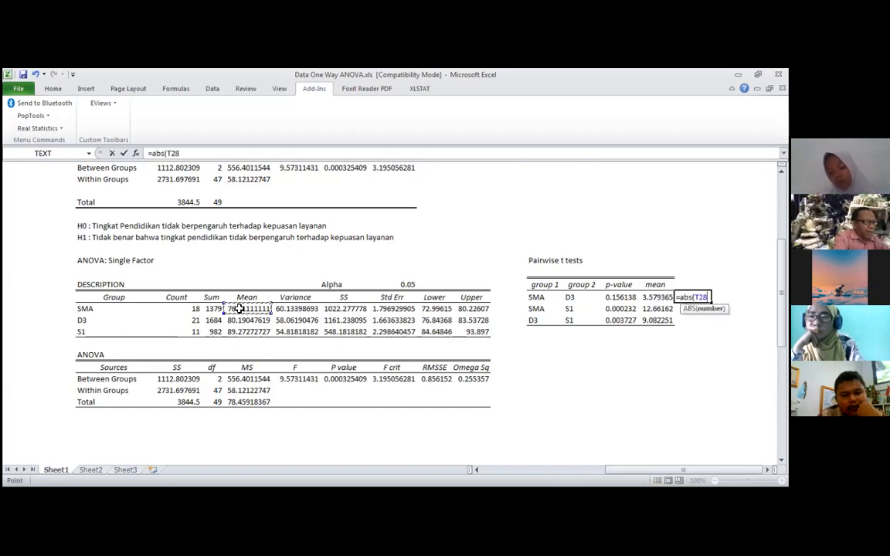
text(-)
click(241, 319)
text())
key(Return)
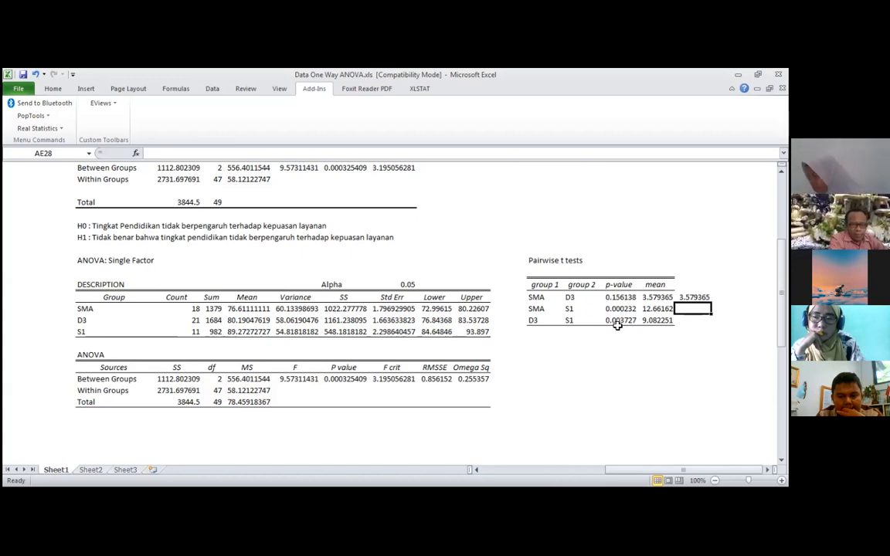
- Inspect the formulas for the D3–S1 mean difference and the D3–S1 and SMA–S1 p-values
click(657, 321)
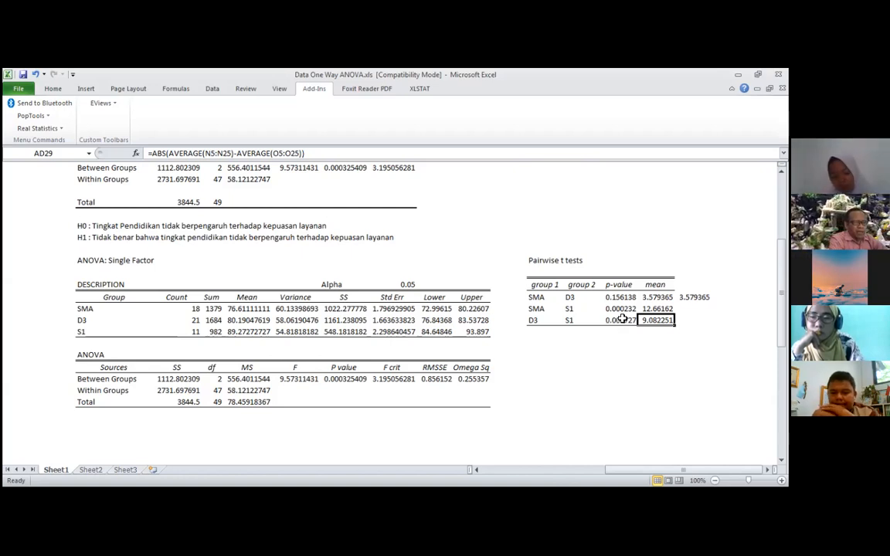
click(621, 319)
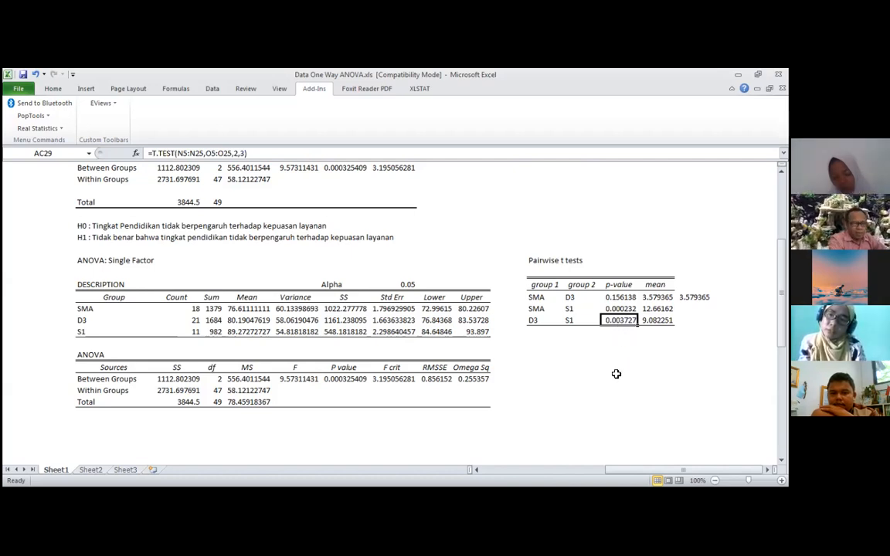
click(622, 308)
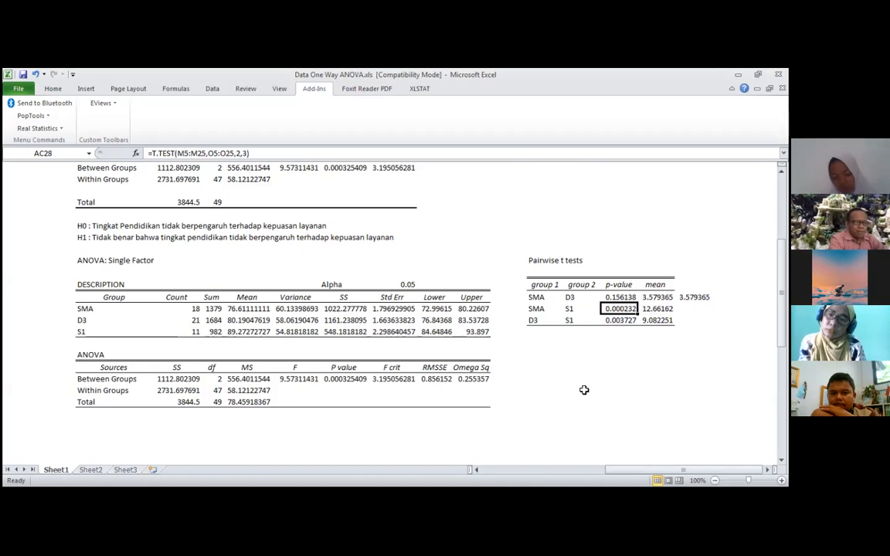
click(583, 350)
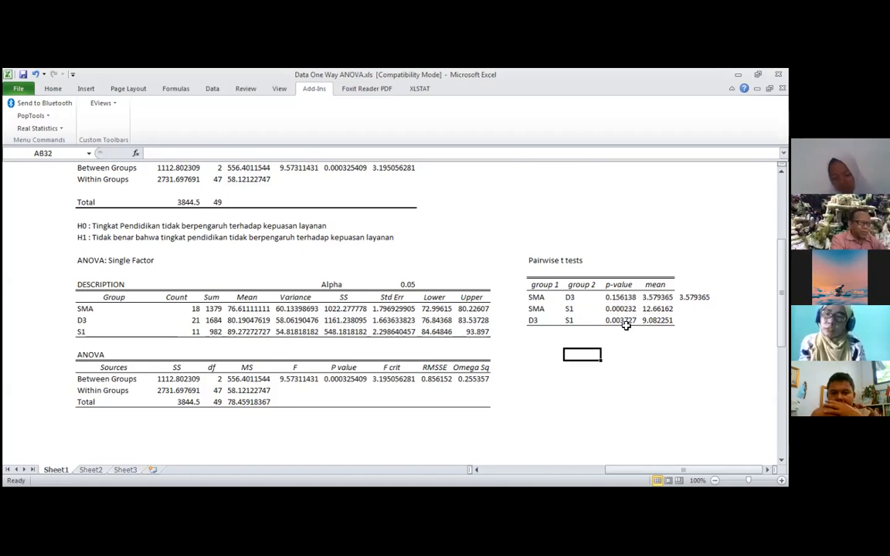
click(560, 192)
key(Up)
key(Up)
key(Up)
key(Up)
key(Up)
key(Up)
key(Up)
key(Up)
key(Up)
key(Up)
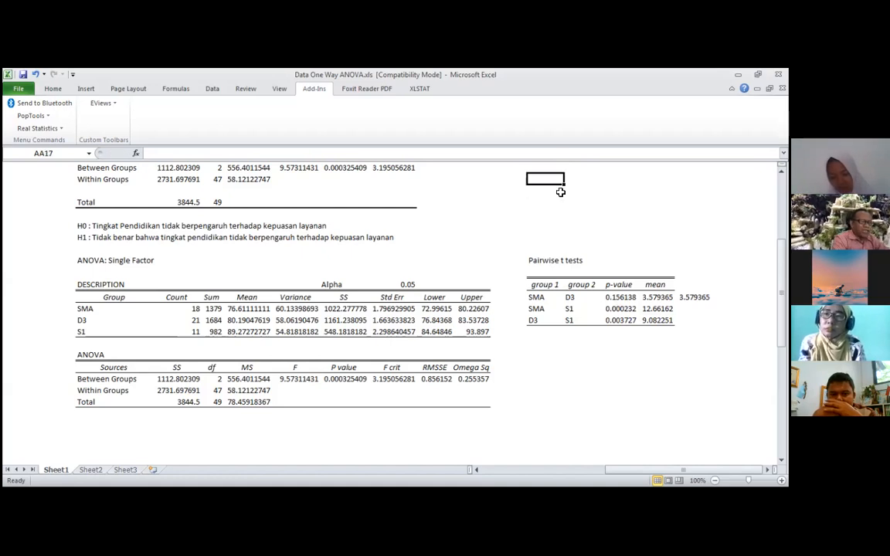
key(Up)
key(Up)
key(Up)
key(Up)
key(Up)
key(Up)
key(Up)
key(Down)
key(Down)
key(Down)
key(Down)
key(Down)
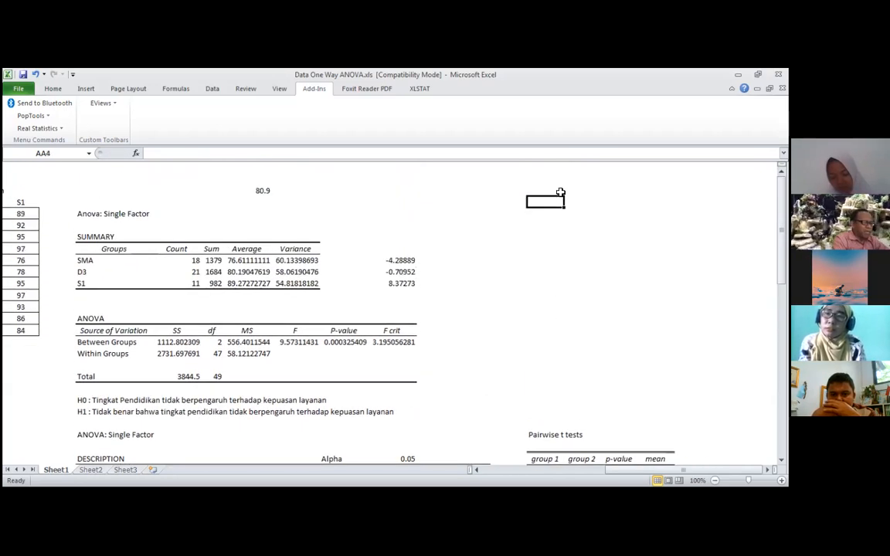
key(Down)
key(Down)
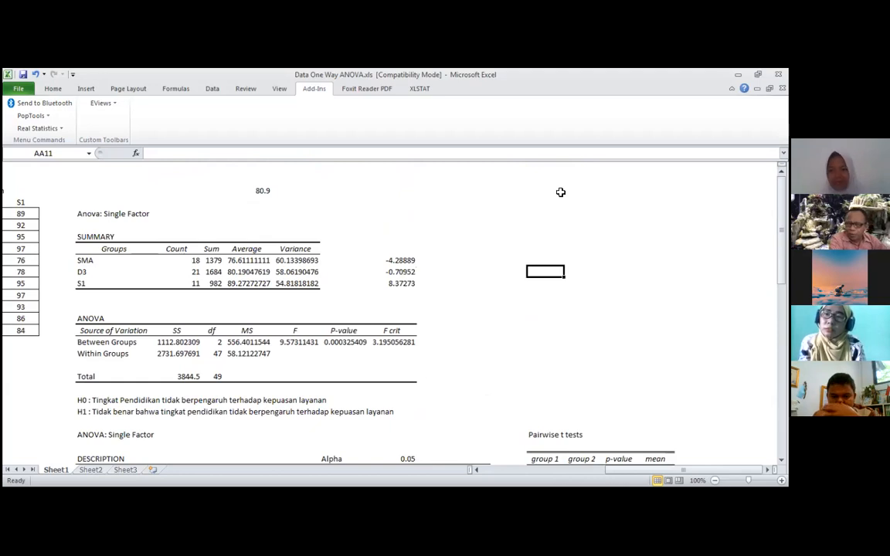
key(Down)
key(Down)
key(Down)
key(Down)
key(Down)
key(Down)
key(Down)
key(Down)
key(Down)
key(Down)
key(Down)
key(Down)
key(Down)
key(Down)
key(Down)
key(Down)
key(Down)
key(Down)
key(Down)
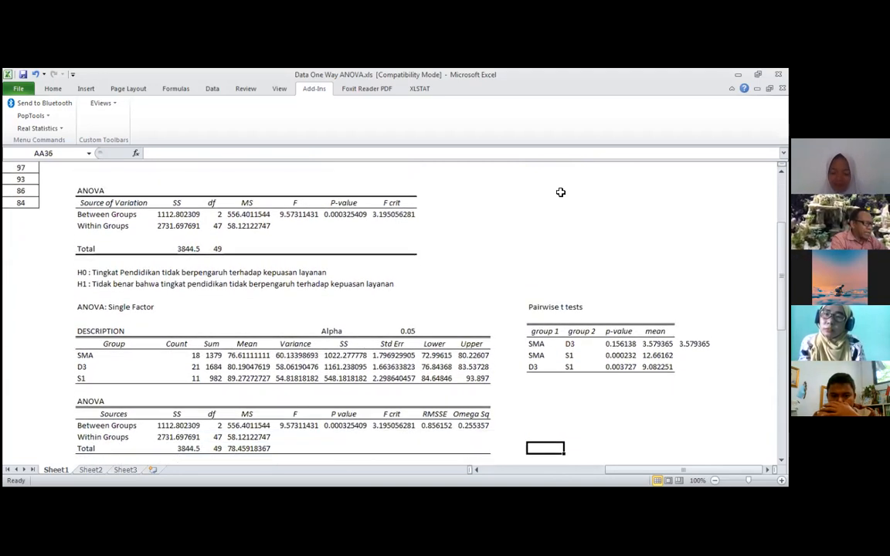
key(Down)
key(Down)
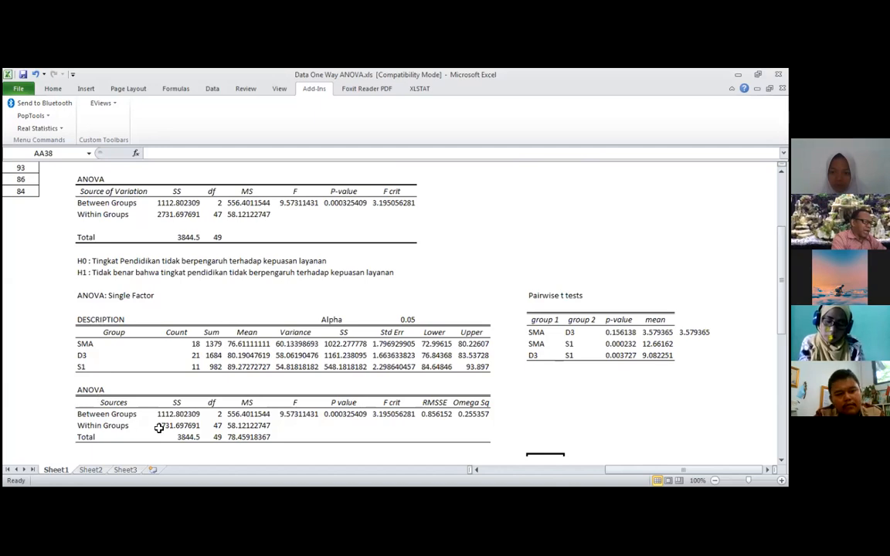
click(16, 241)
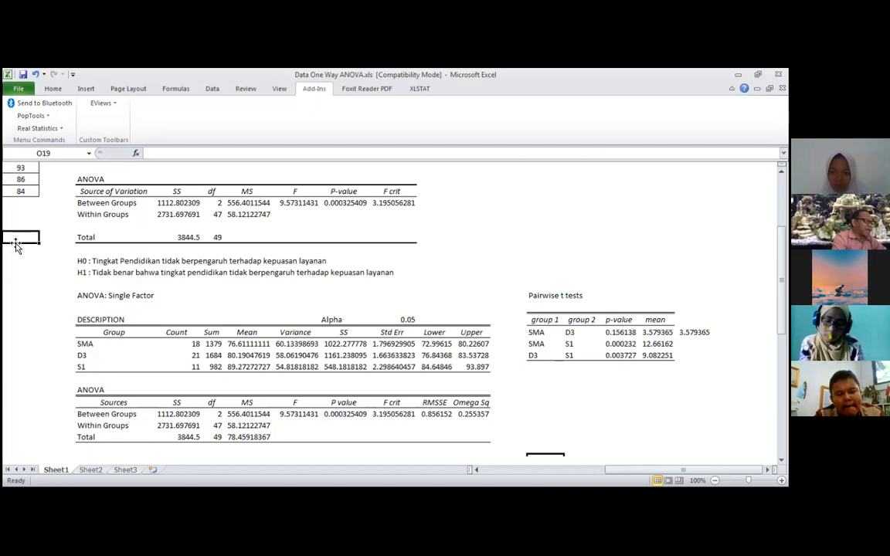
key(Left)
key(Home)
key(Right)
key(Right)
key(Right)
key(Right)
key(Right)
key(Right)
key(Right)
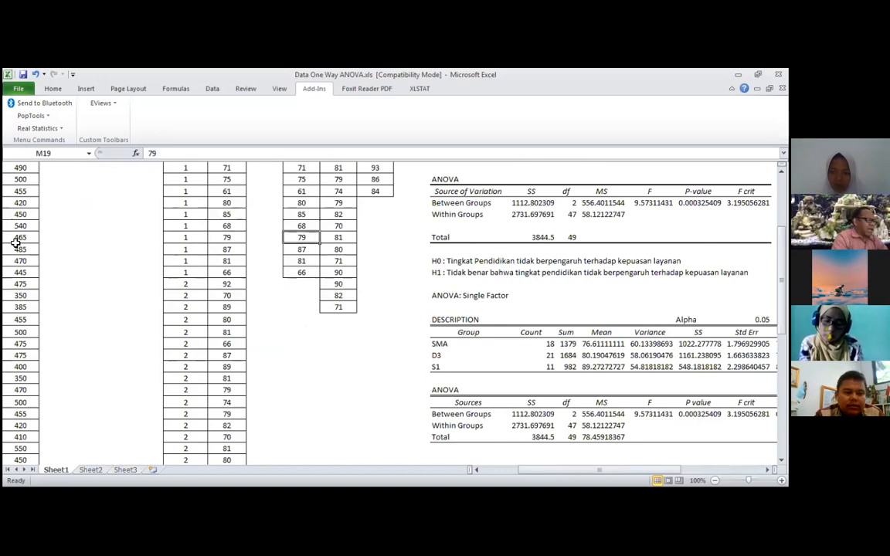
click(90, 470)
click(56, 470)
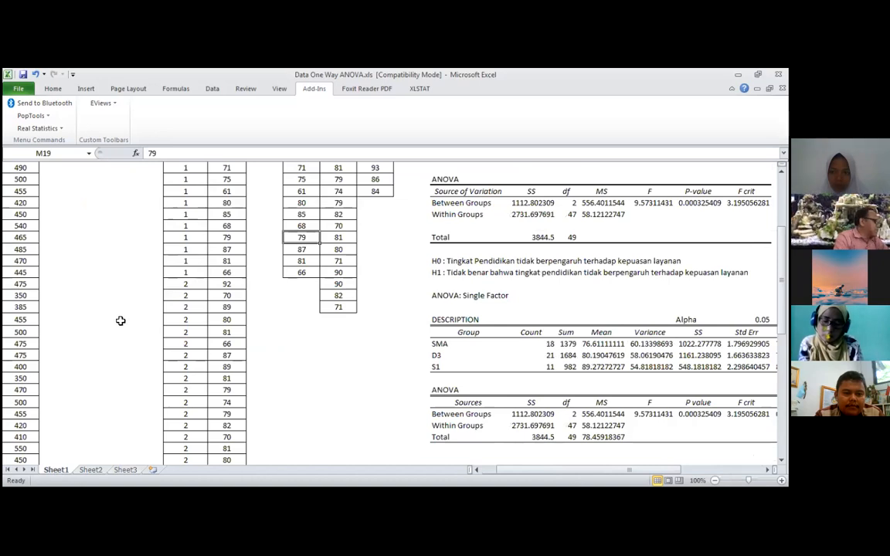
- Copy the SMA, D3 and S1 data with their headings from Sheet1 into Sheet2, starting at cell C3
drag(318, 236, 319, 204)
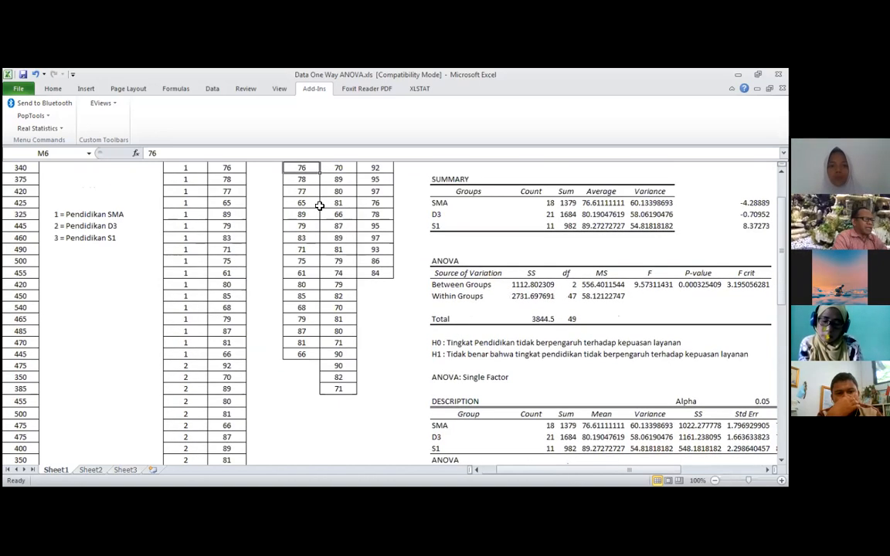
key(Up)
key(Up)
key(Down)
key(shift+Right)
key(shift+Right)
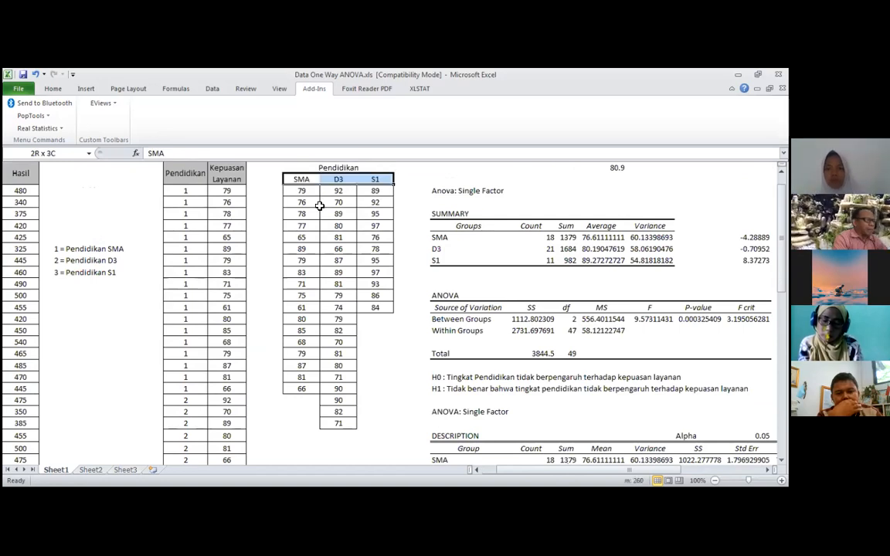
key(shift+Down)
key(shift+Down)
key(shift+Down)
key(shift+Down)
key(shift+Down)
key(shift+Down)
key(shift+Down)
key(shift+Down)
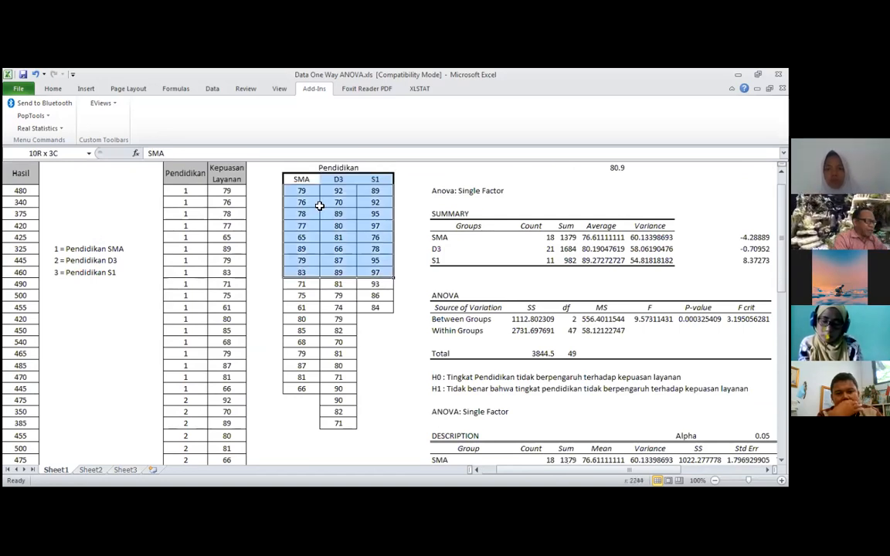
key(ctrl+shift+Down)
key(shift+Down)
key(shift+Down)
key(shift+Down)
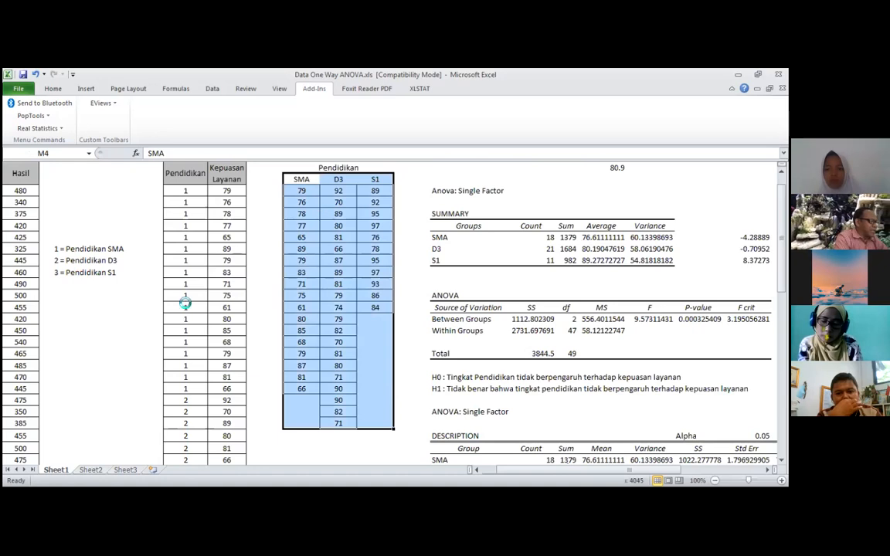
key(ctrl+c)
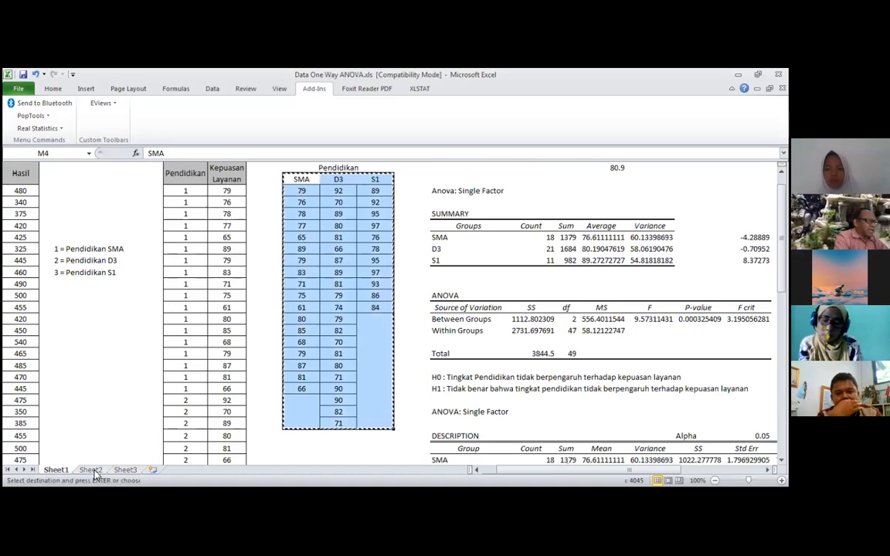
click(92, 471)
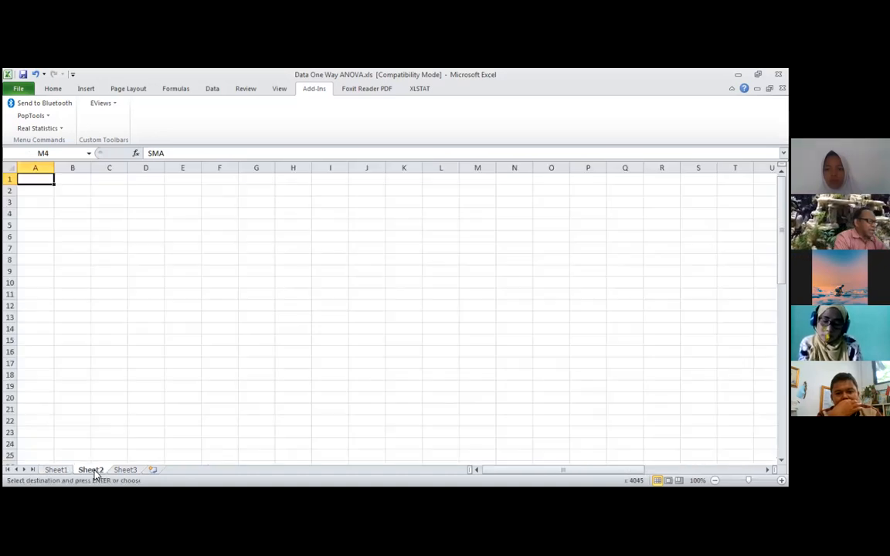
click(107, 203)
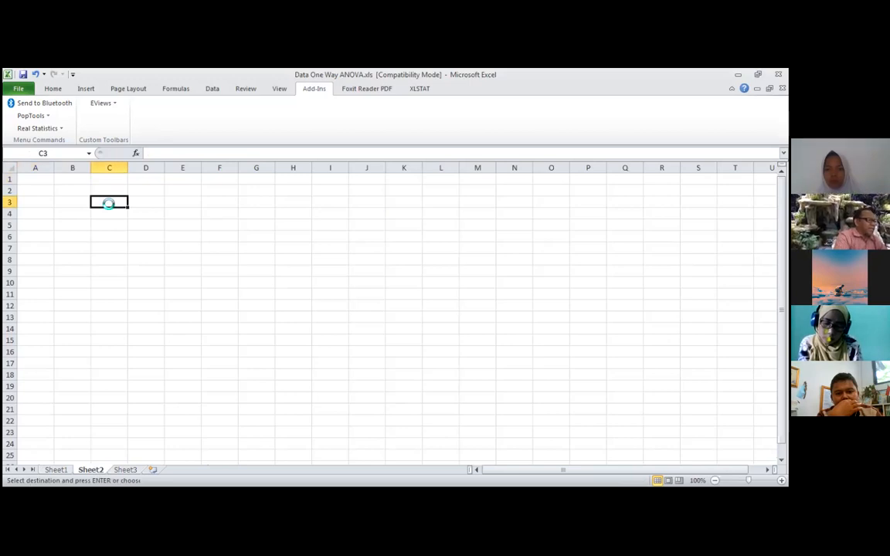
key(ctrl+v)
- Add an SMP column from B3 beside the copied data with the values 65, 64, 59, 69, 72, 56, 54, 65 and 68
key(Left)
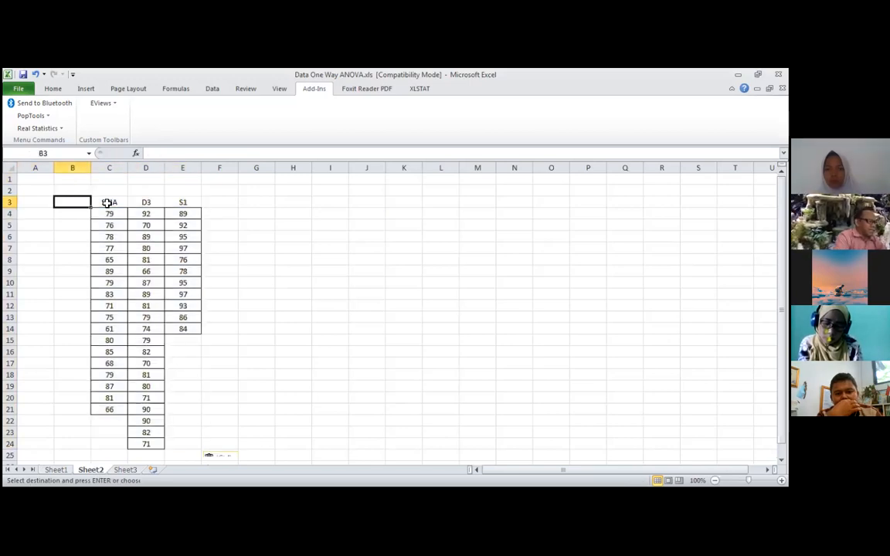
text(SMP)
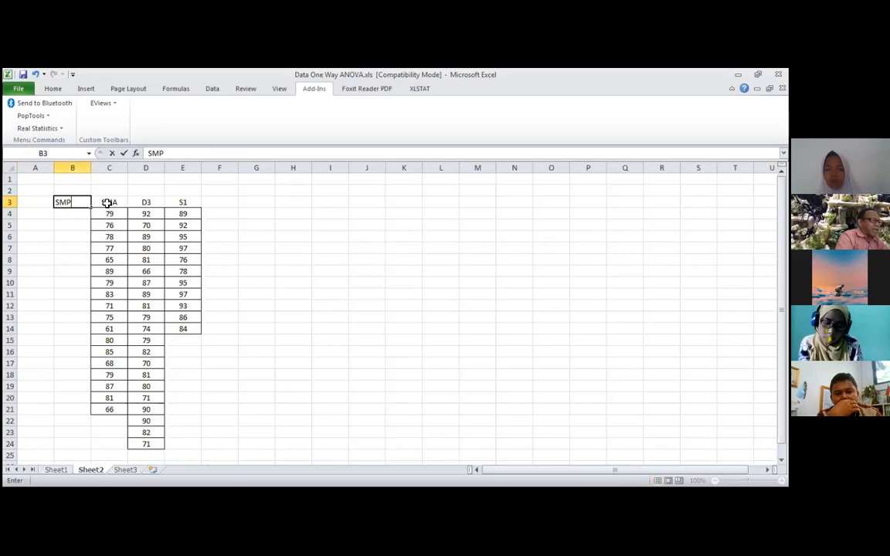
key(Return)
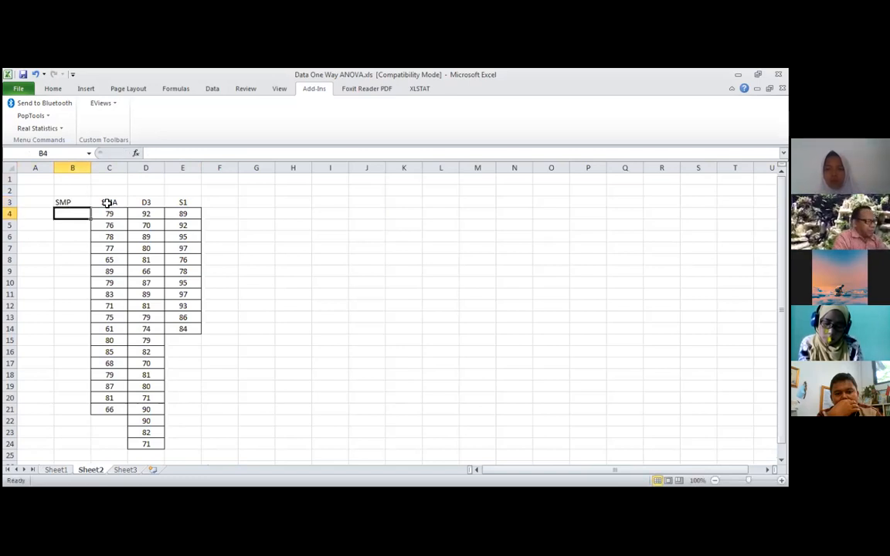
text(65)
key(Return)
text(64)
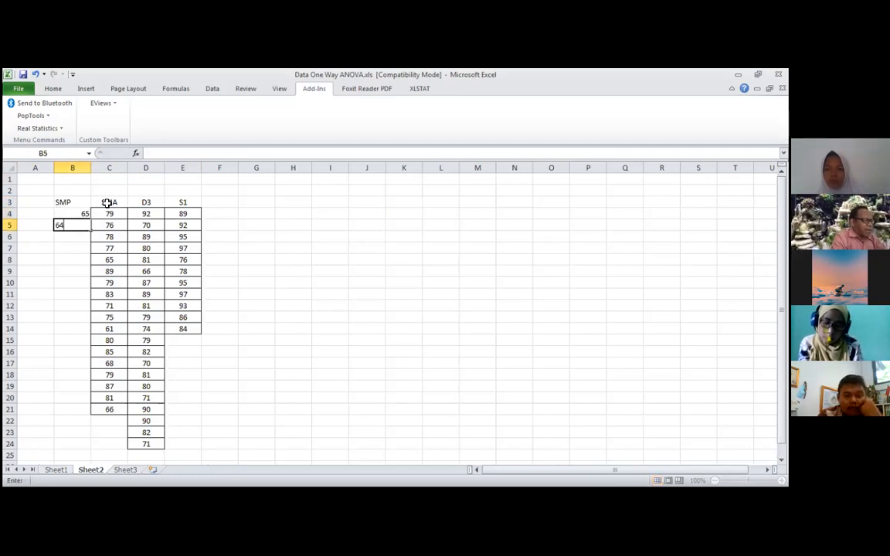
key(Return)
text(59)
key(Return)
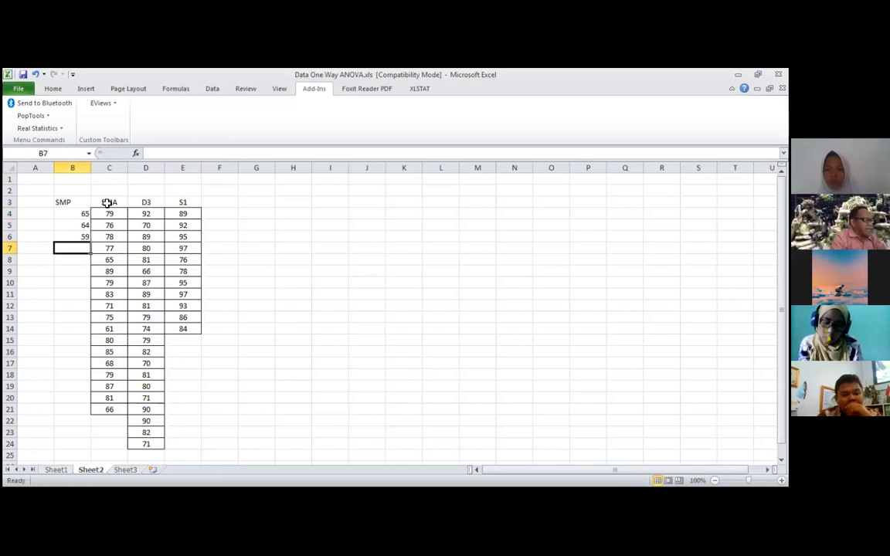
text(69)
key(Return)
text(72)
key(Return)
text(56)
key(Return)
text(54)
key(Return)
text(65)
key(Return)
text(68)
key(Return)
- Centre the SMP values in B4:B12 horizontally
key(Up)
key(Up)
key(Up)
key(Up)
key(Up)
key(Up)
key(Up)
key(Up)
key(Up)
key(shift+Down)
key(shift+Down)
key(shift+Down)
key(shift+Down)
key(shift+Down)
key(shift+Down)
key(shift+Down)
key(shift+Down)
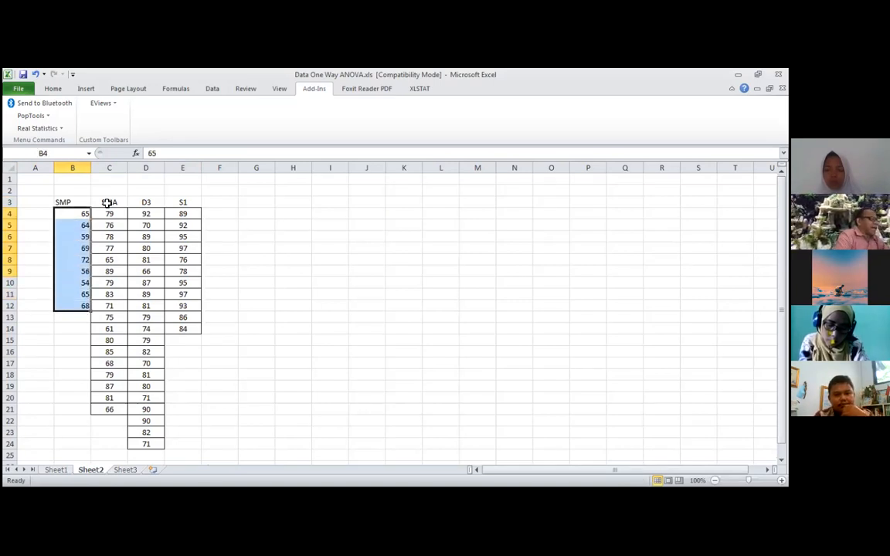
click(51, 90)
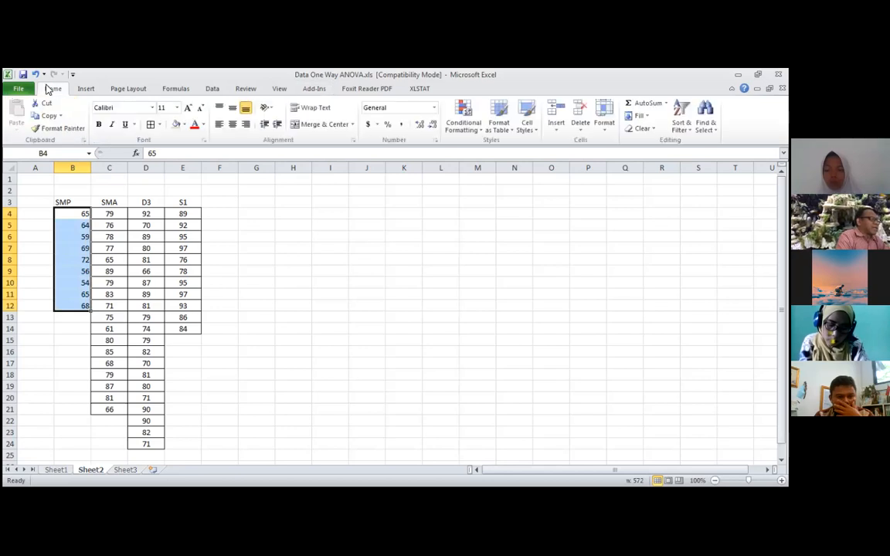
click(233, 125)
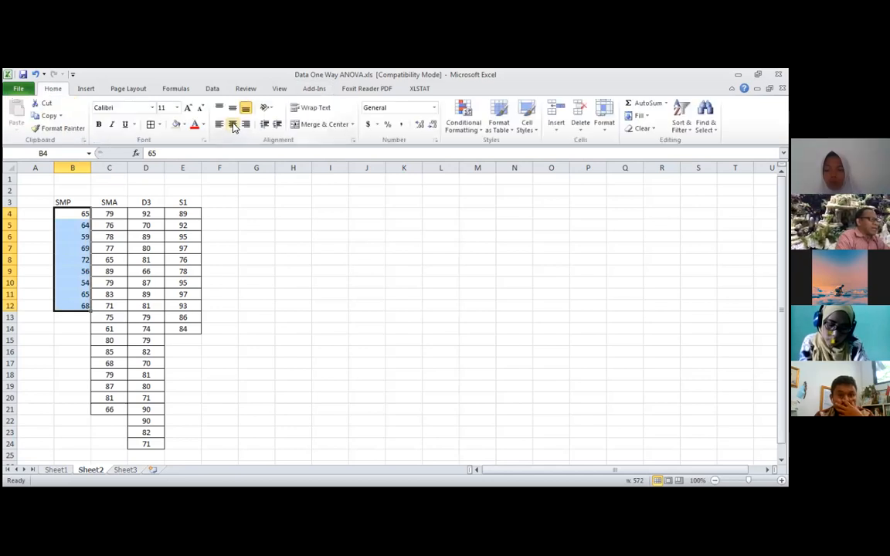
- Start a Real Statistics One Factor Anova with Sheet2 range B3:E24, covering SMP, SMA, D3 and S1, as the input
click(70, 202)
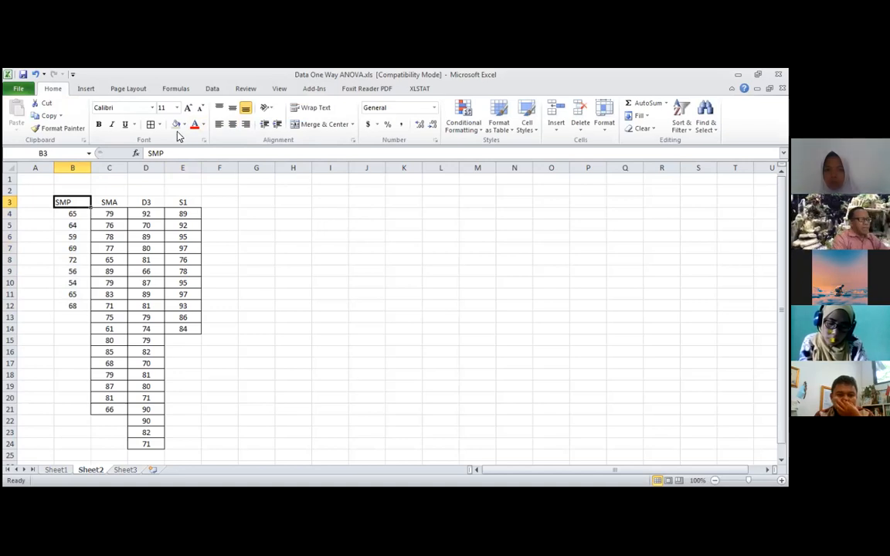
click(308, 90)
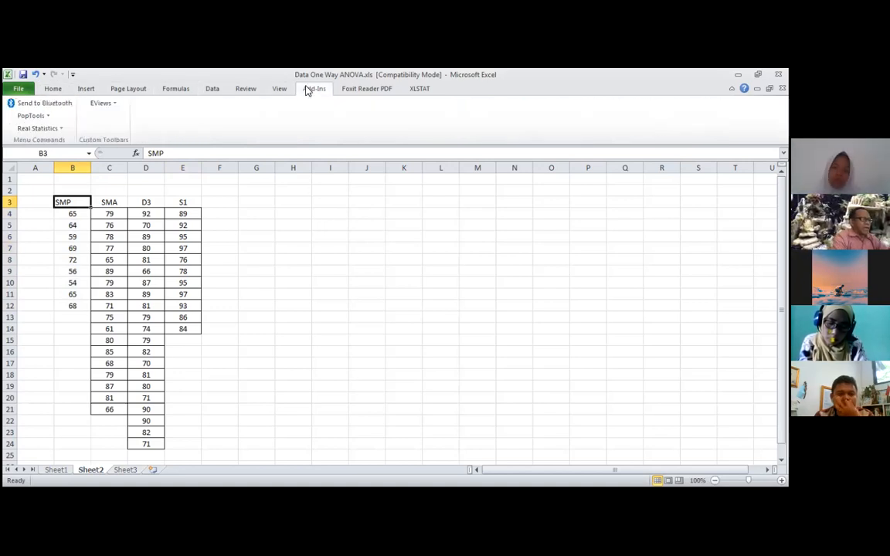
click(21, 131)
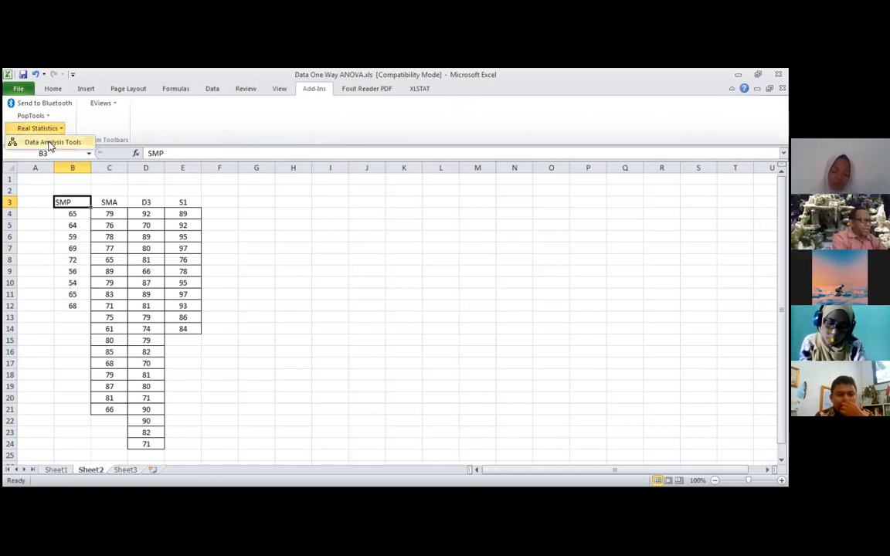
click(49, 143)
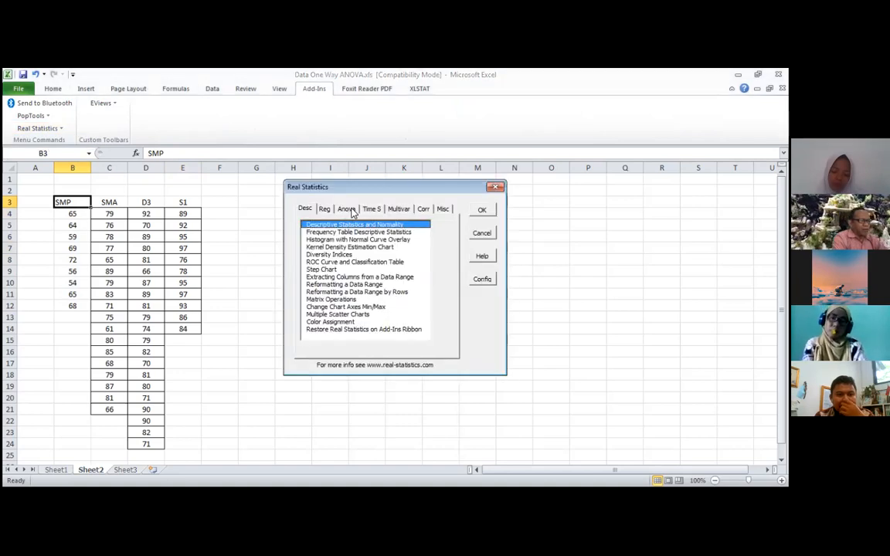
click(348, 209)
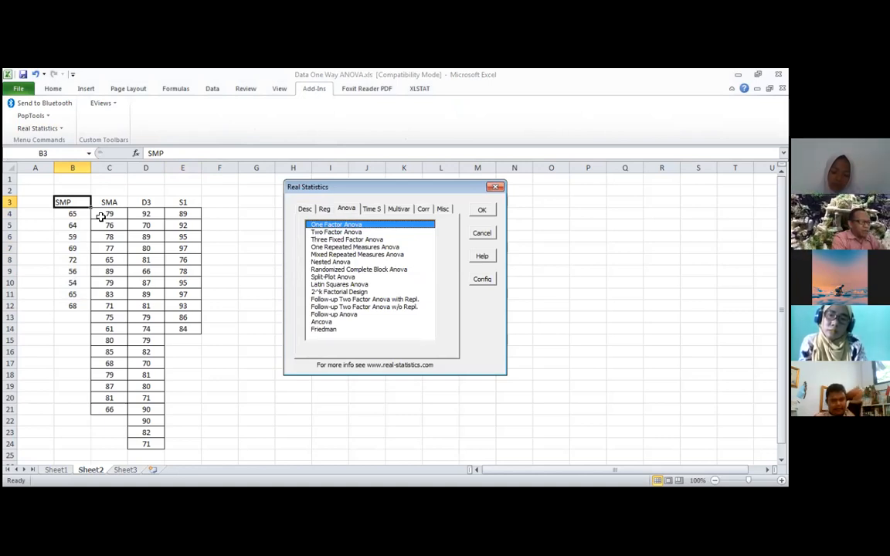
click(480, 211)
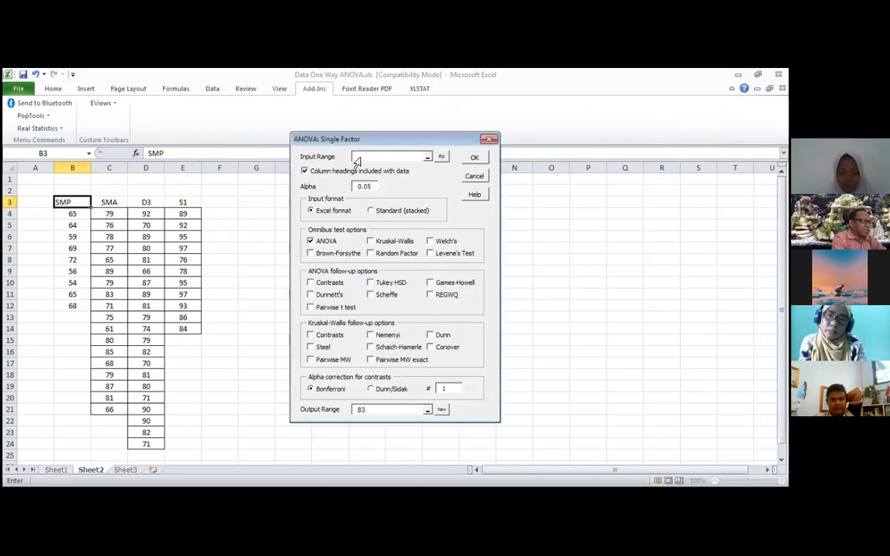
click(73, 202)
drag(74, 203, 184, 444)
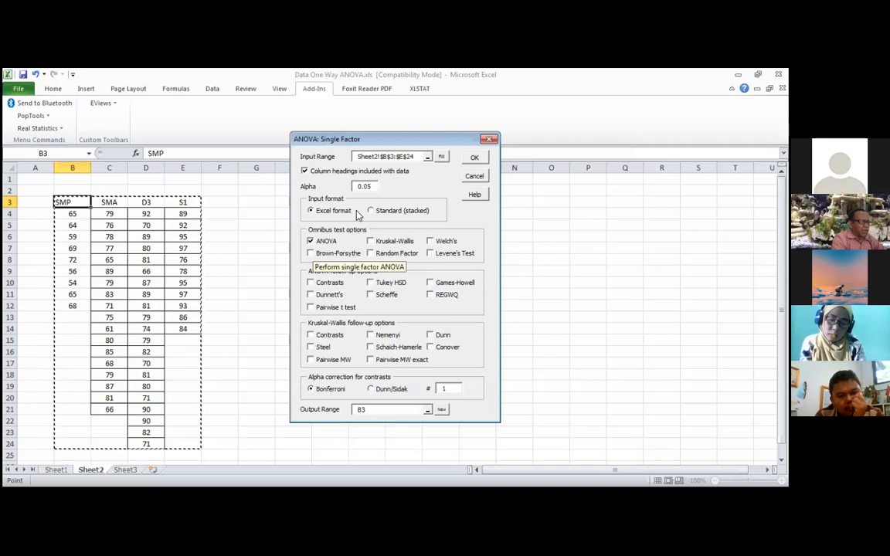
- Include the Pairwise t test follow-up, set the output range to Sheet2 cell H3 and run the analysis
click(309, 307)
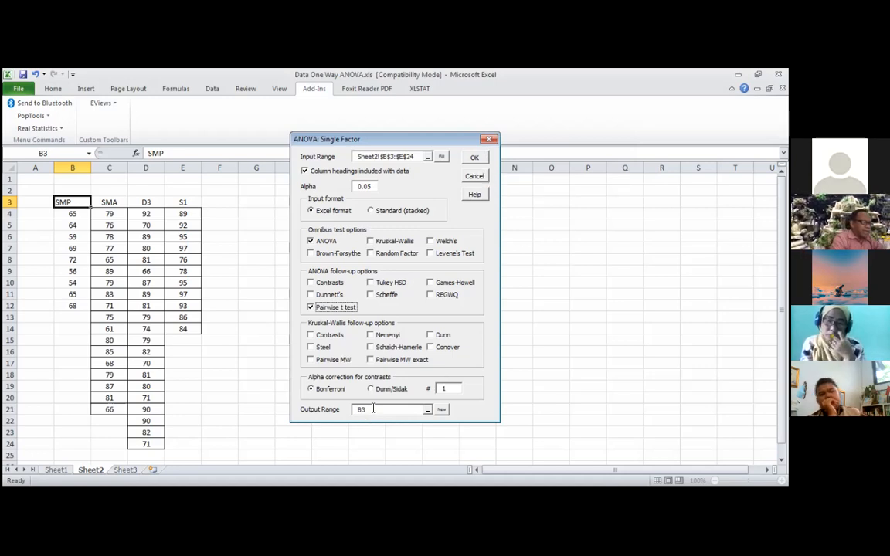
key(BackSpace)
key(BackSpace)
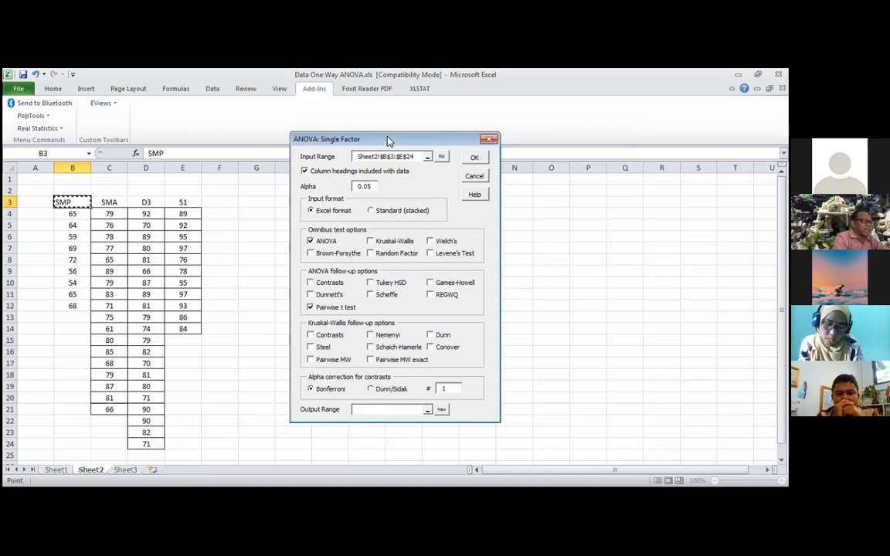
drag(388, 141, 550, 121)
click(284, 206)
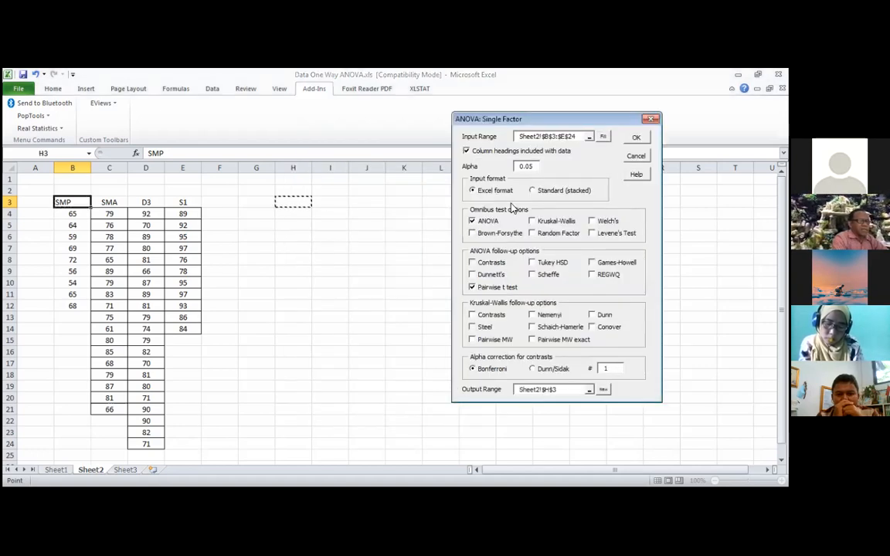
click(633, 137)
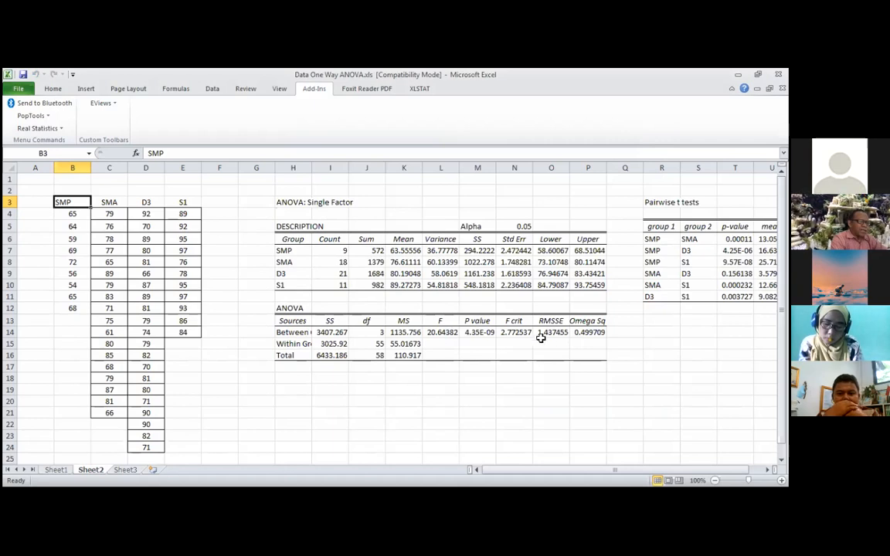
- Autofit the column widths of the ANOVA: Single Factor output in H3:P16
click(482, 332)
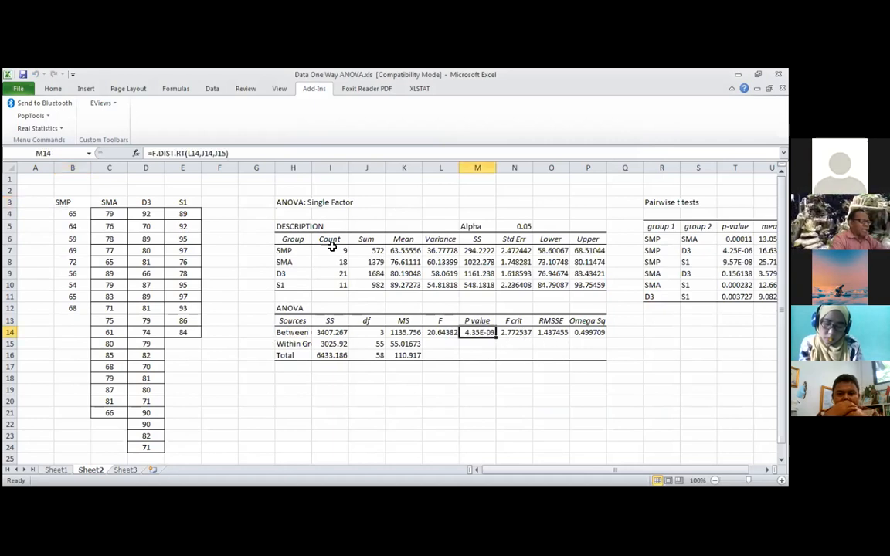
click(293, 201)
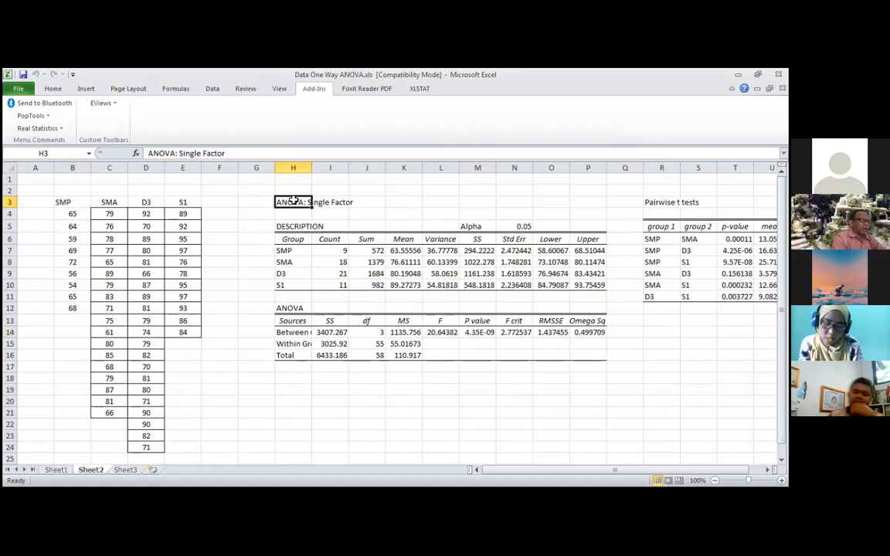
key(shift+Right)
key(shift+Right)
key(shift+Right)
key(shift+Right)
key(shift+Right)
key(shift+Right)
key(shift+Right)
key(shift+Right)
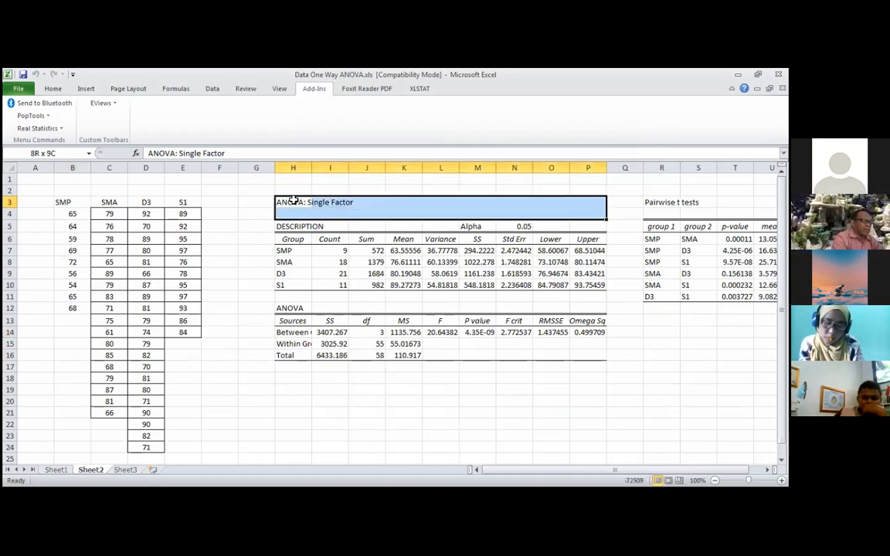
key(shift+Down)
key(shift+Down)
key(shift+Down)
key(shift+Down)
key(shift+Down)
key(shift+Down)
key(shift+Down)
key(shift+Down)
key(shift+Down)
key(shift+Down)
key(shift+Down)
key(shift+Down)
key(shift+Down)
key(alt+o)
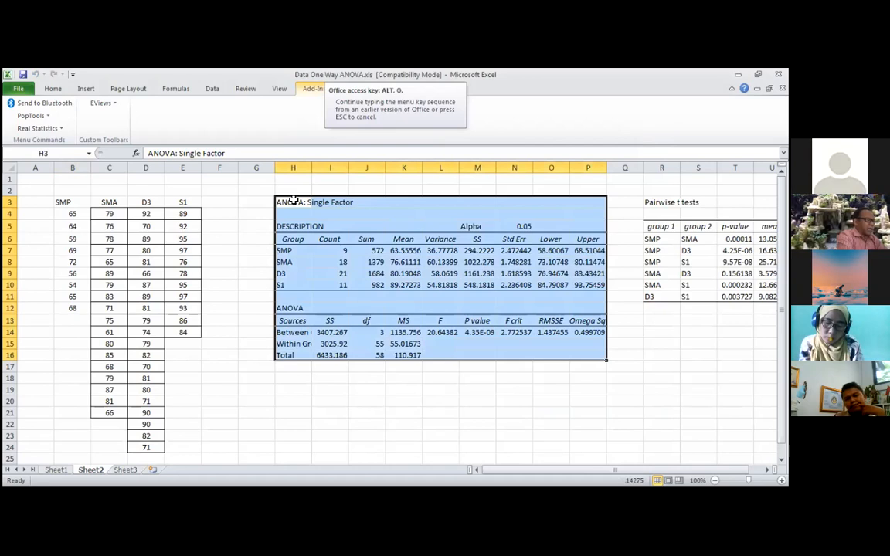
key(c)
key(a)
- Look over the DESCRIPTION and ANOVA tables of the four-group analysis on Sheet2
key(Right)
key(Down)
key(Down)
key(Down)
key(Down)
key(Down)
key(Down)
key(Down)
key(Down)
key(Down)
key(Down)
key(Down)
key(Down)
key(Down)
key(Up)
key(Right)
key(Right)
key(Right)
key(Right)
key(Up)
key(Down)
key(Down)
key(Down)
key(Down)
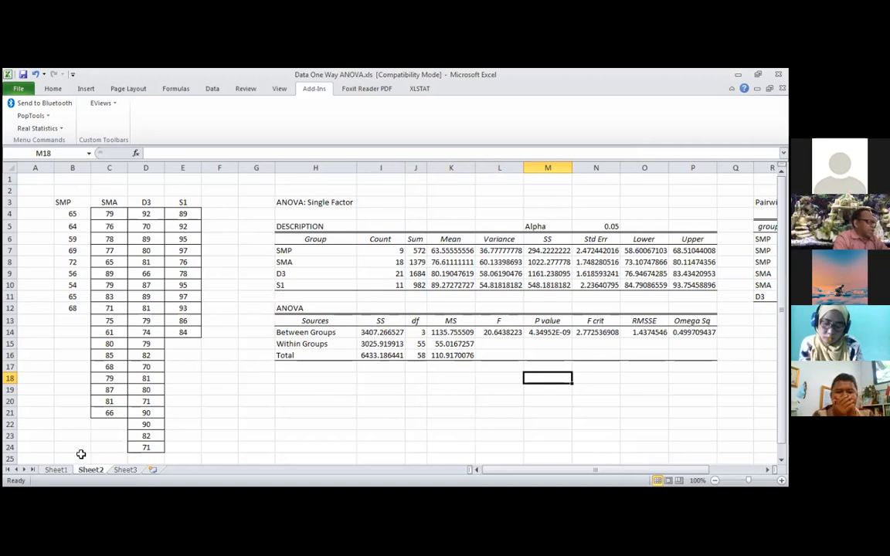
- Compare the three-group output on Sheet1 with Sheet2's ANOVA table and inspect the between-groups P value in M14
click(46, 471)
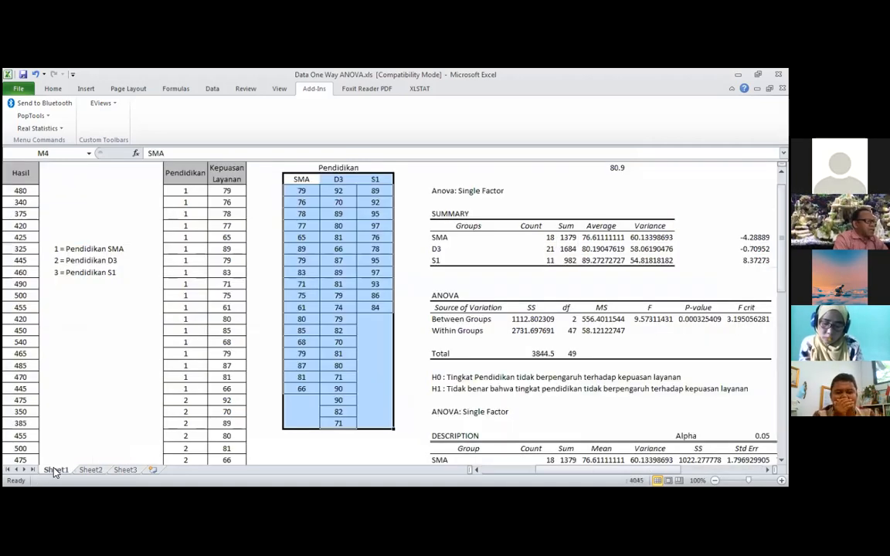
click(90, 470)
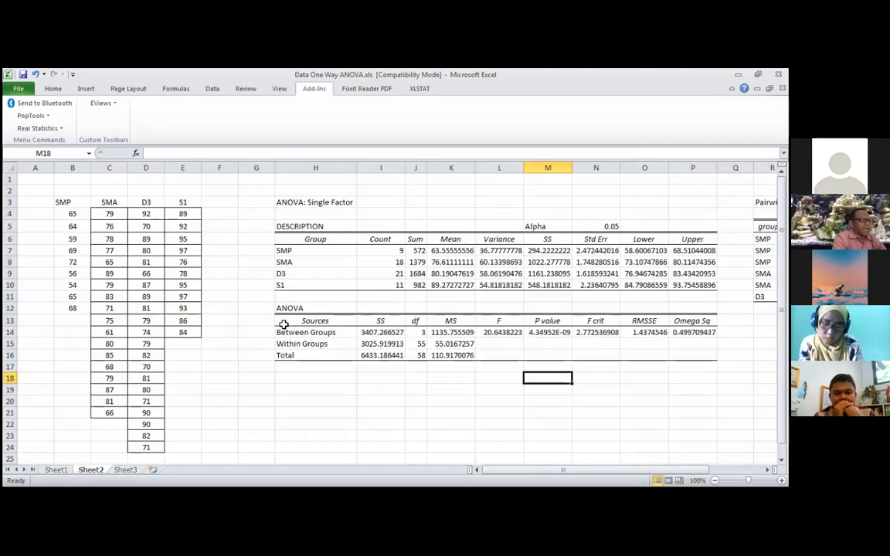
click(547, 334)
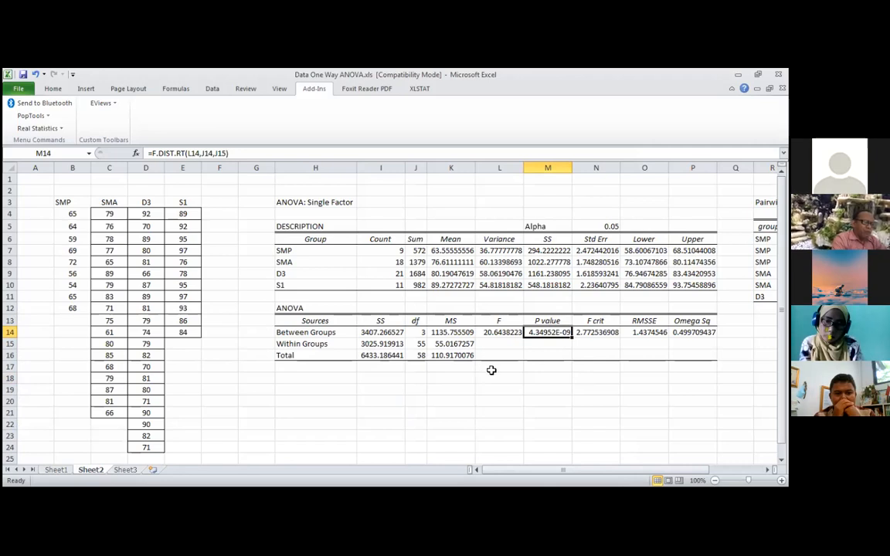
click(558, 368)
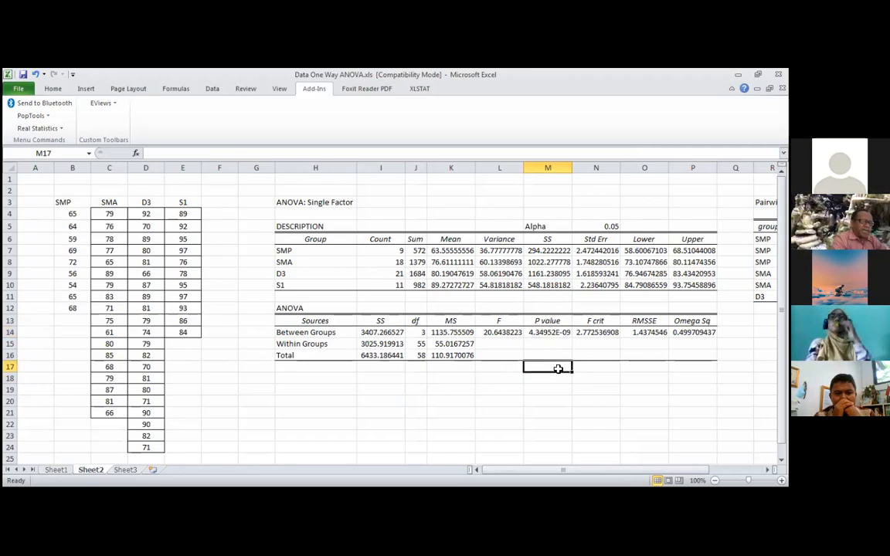
- Make the between-groups P value in M14 of Sheet2's ANOVA table bold and red
click(558, 332)
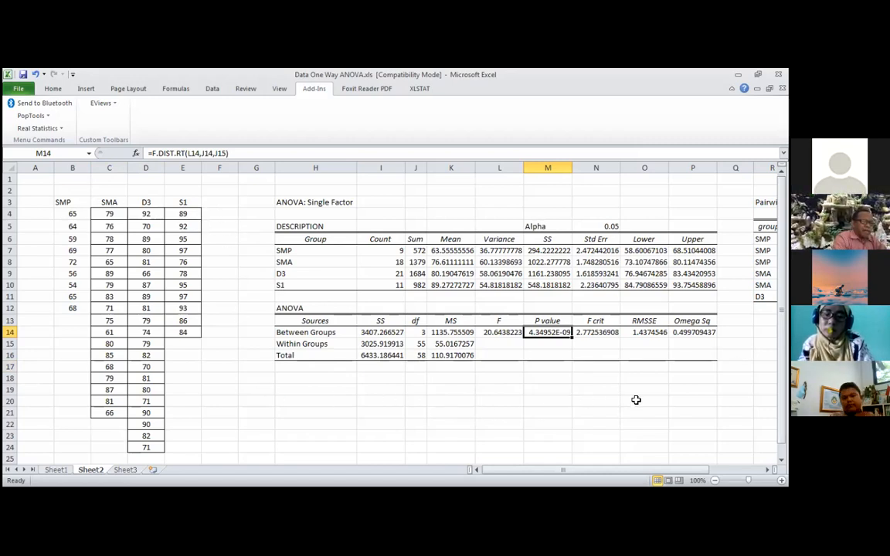
click(662, 376)
key(Right)
key(Right)
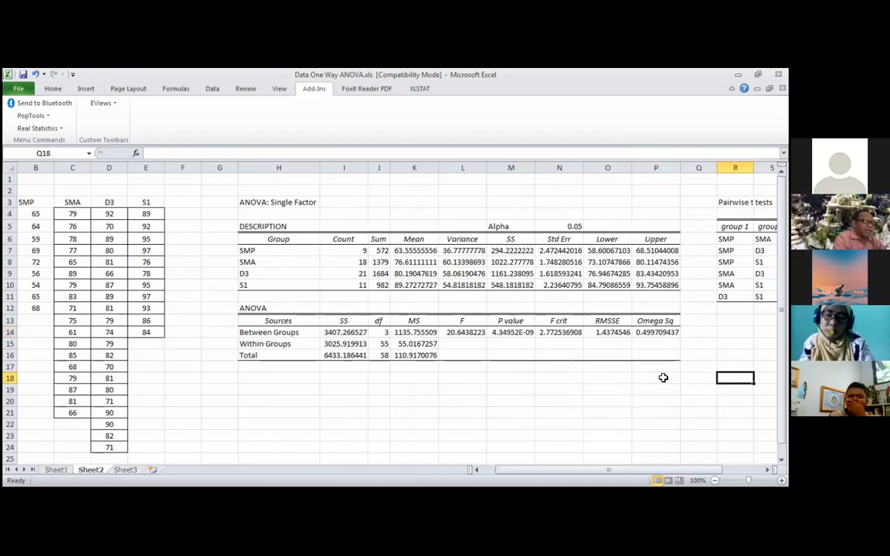
click(497, 332)
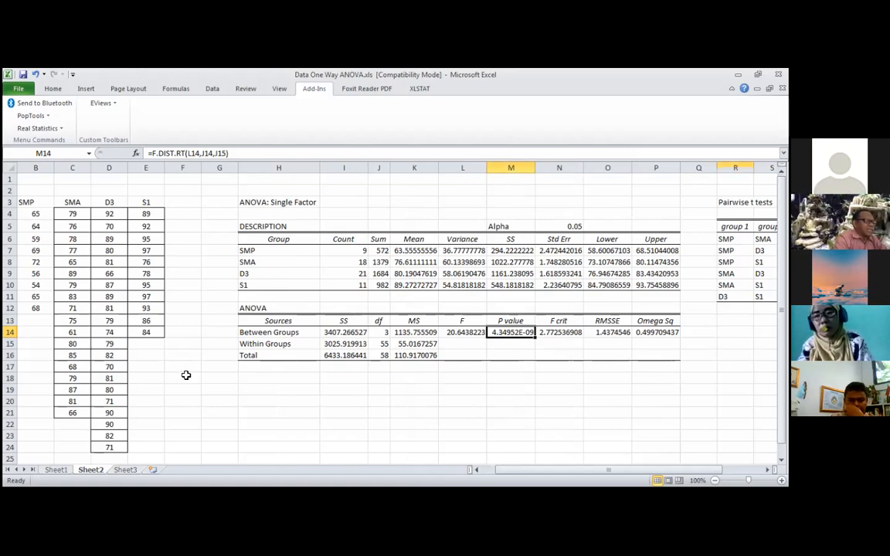
click(52, 90)
click(194, 126)
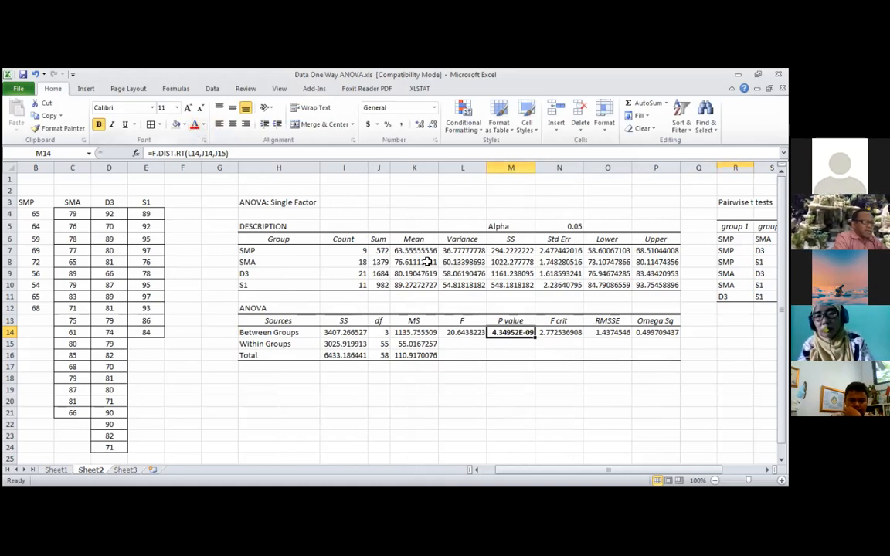
- Check Sheet1's three-group ANOVA output, then examine the pairwise t test p-values in T6:T11 on Sheet2
click(52, 470)
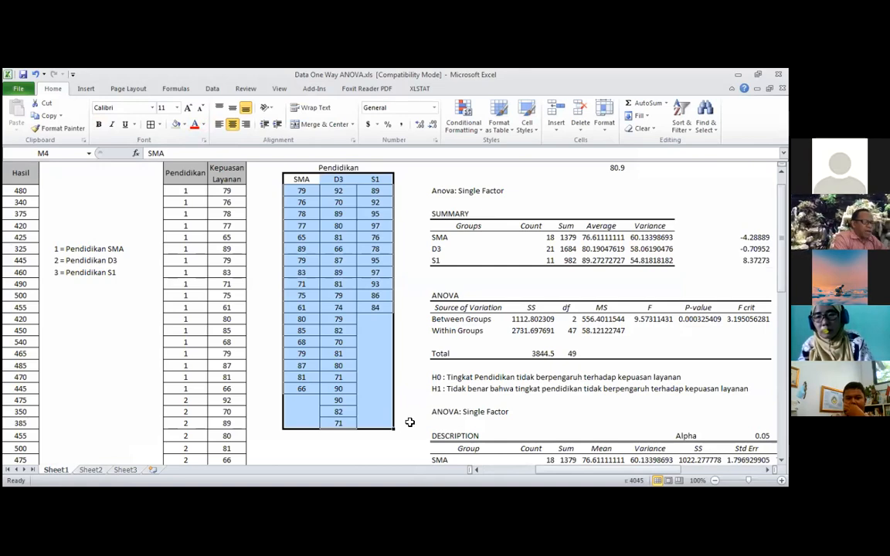
click(91, 470)
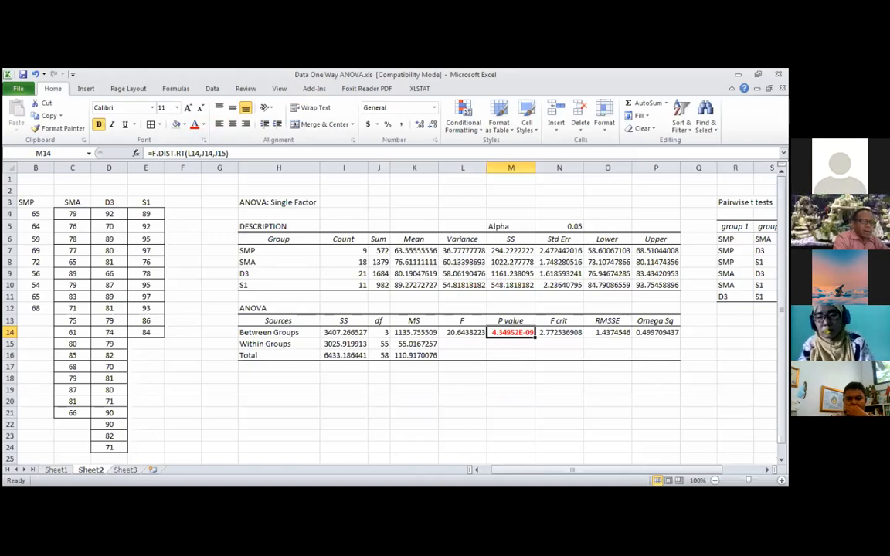
click(734, 366)
key(Right)
key(Right)
key(Right)
key(Right)
key(Right)
key(Right)
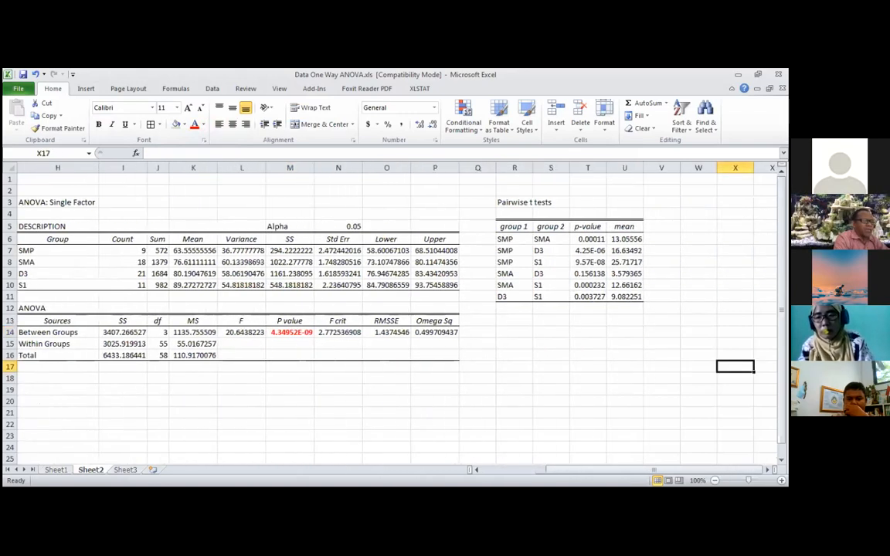
drag(588, 240, 595, 297)
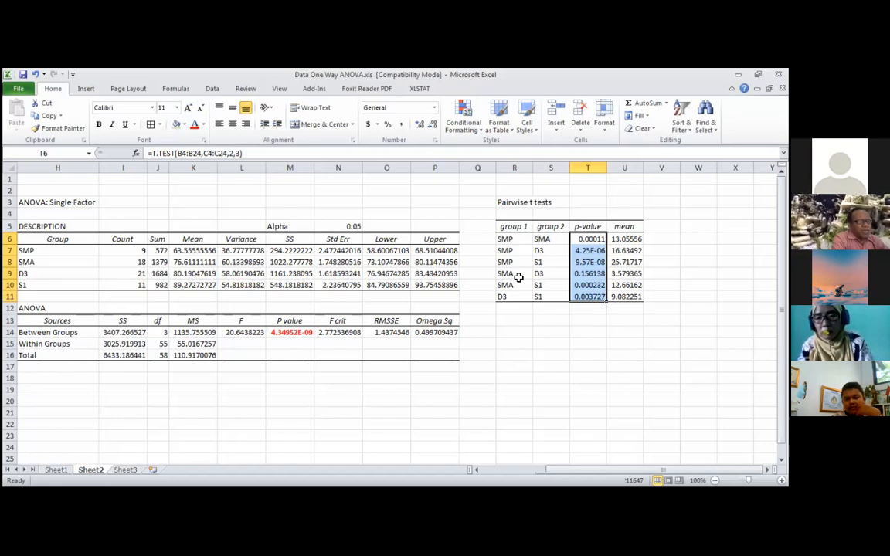
- Color the SMA versus D3 pairwise p-value in T9 red
click(585, 273)
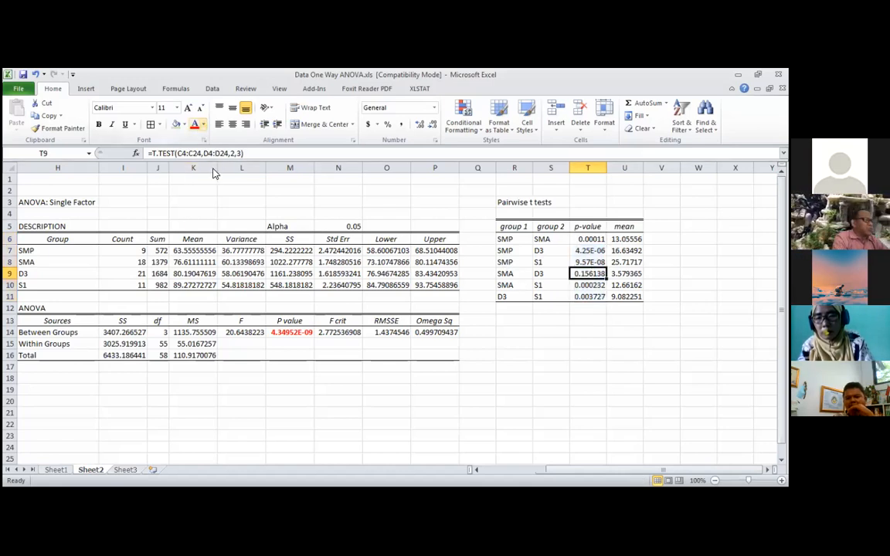
click(203, 124)
click(194, 222)
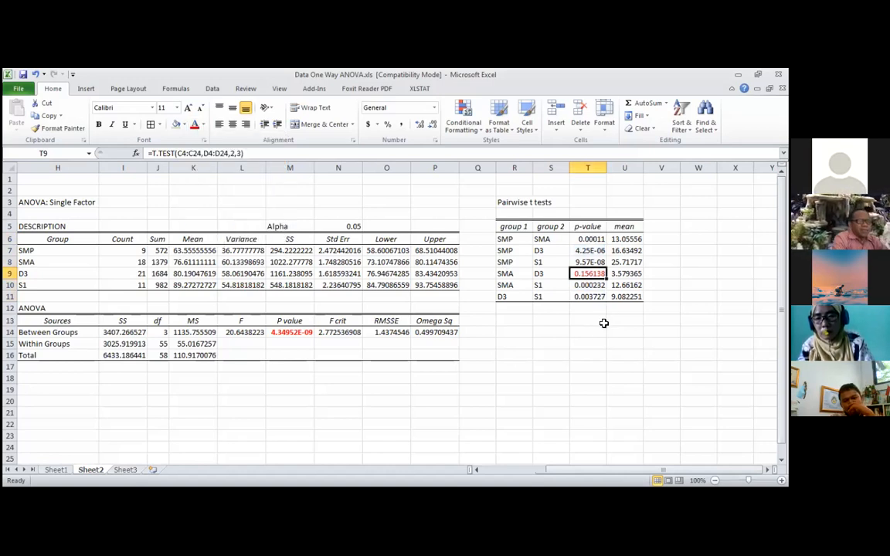
- Apply the comma number style to the SMP–D3 and SMP–S1 p-values in T7:T8 and extend them to ten decimals
drag(588, 250, 588, 262)
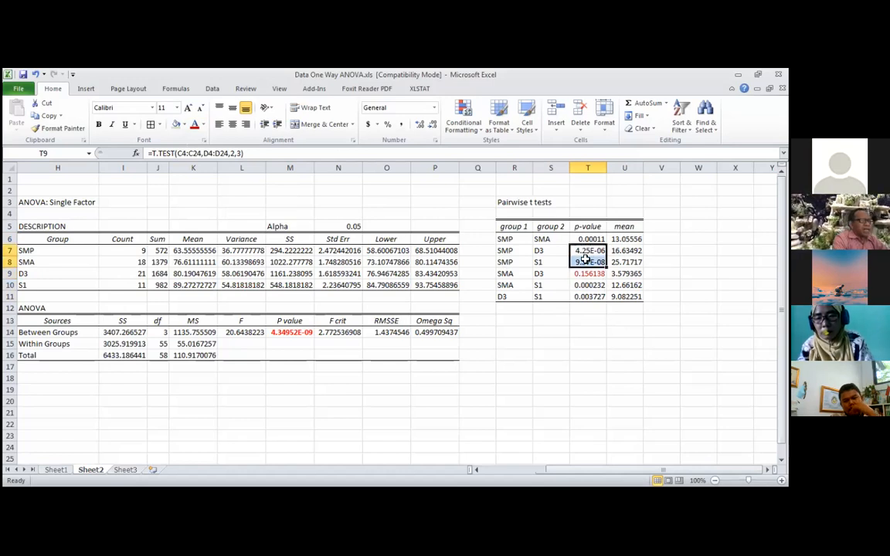
click(401, 125)
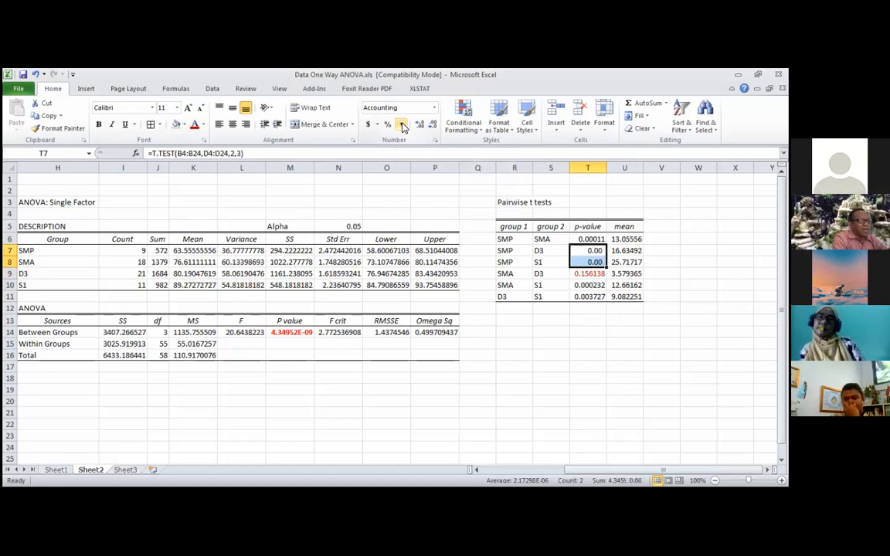
click(419, 126)
click(418, 125)
click(419, 126)
click(418, 125)
click(419, 125)
click(418, 125)
click(418, 125)
click(418, 125)
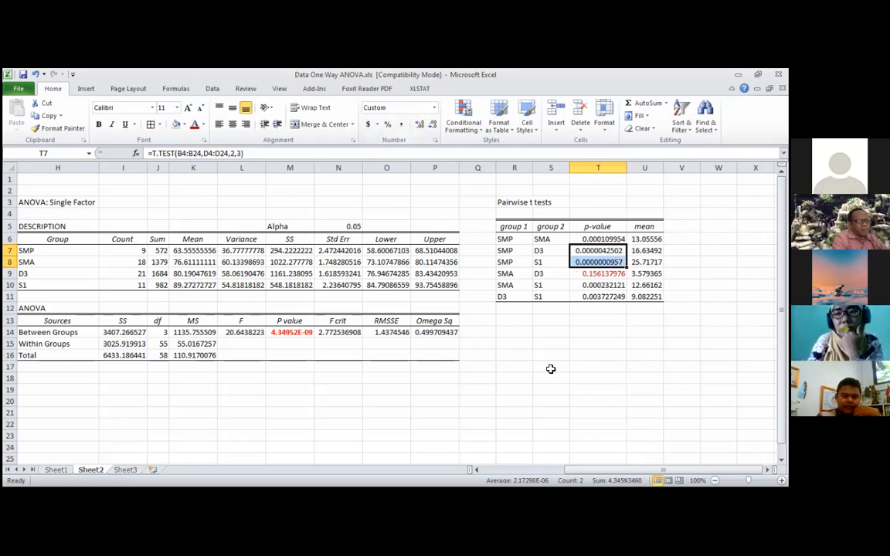
click(560, 325)
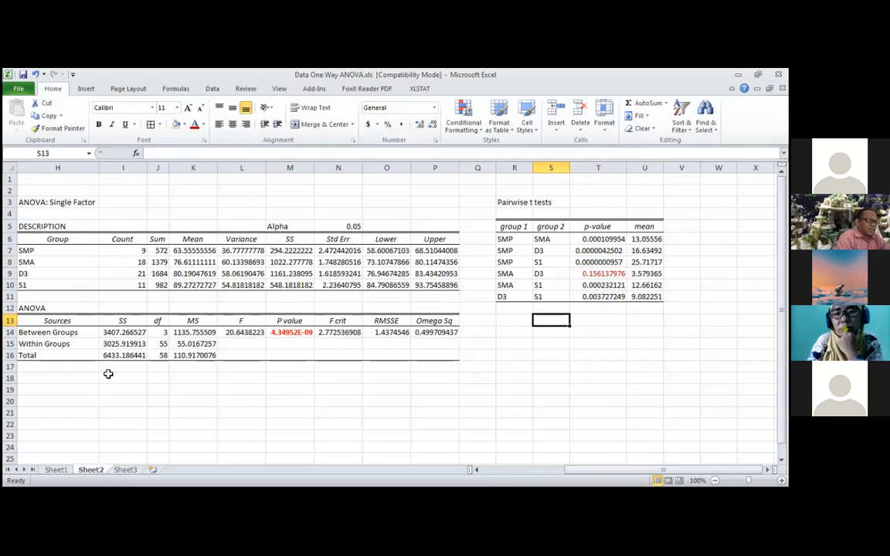
- Review the four-group ANOVA tables alongside the pairwise t test results on Sheet2
key(Left)
key(Left)
key(Left)
key(Left)
key(Left)
key(Left)
key(Left)
key(Left)
key(Left)
key(Left)
key(Left)
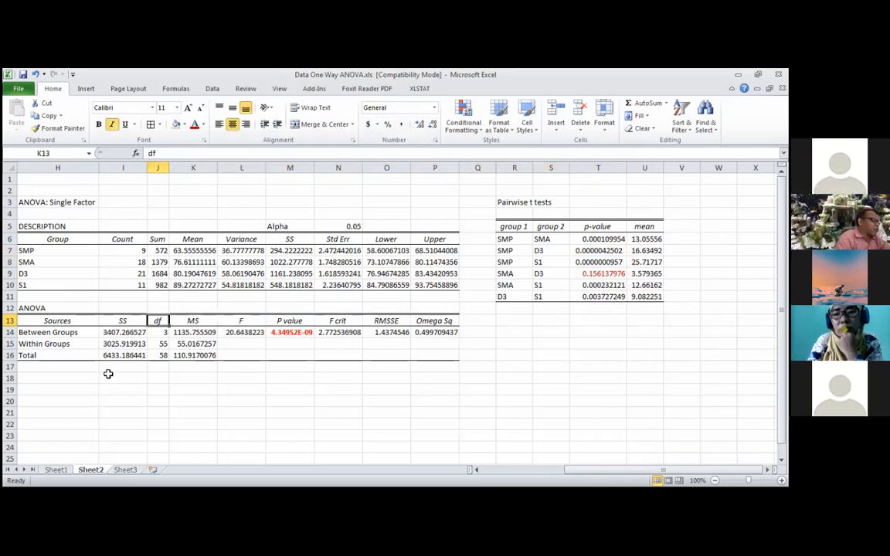
key(Left)
key(Left)
key(Right)
key(Right)
key(Right)
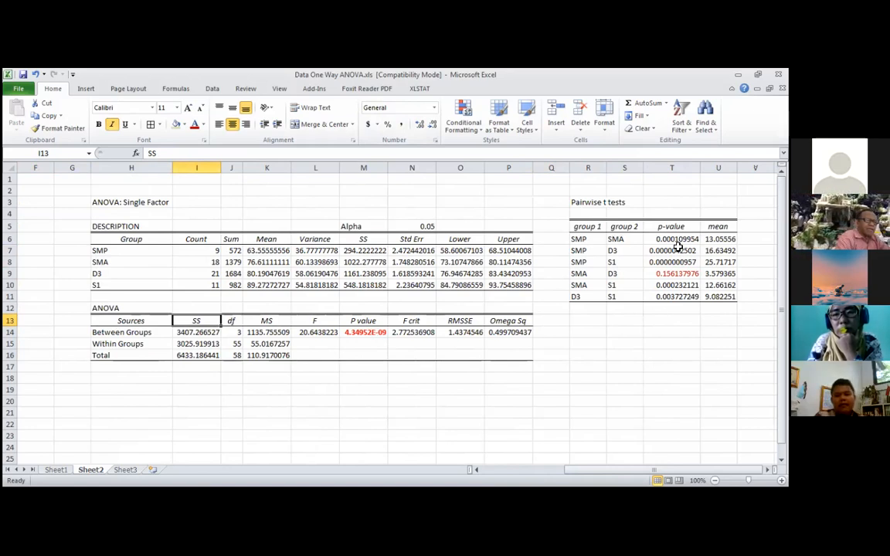
- Format all pairwise p-values in T6:T11 as numbers with five decimals
drag(677, 240, 677, 295)
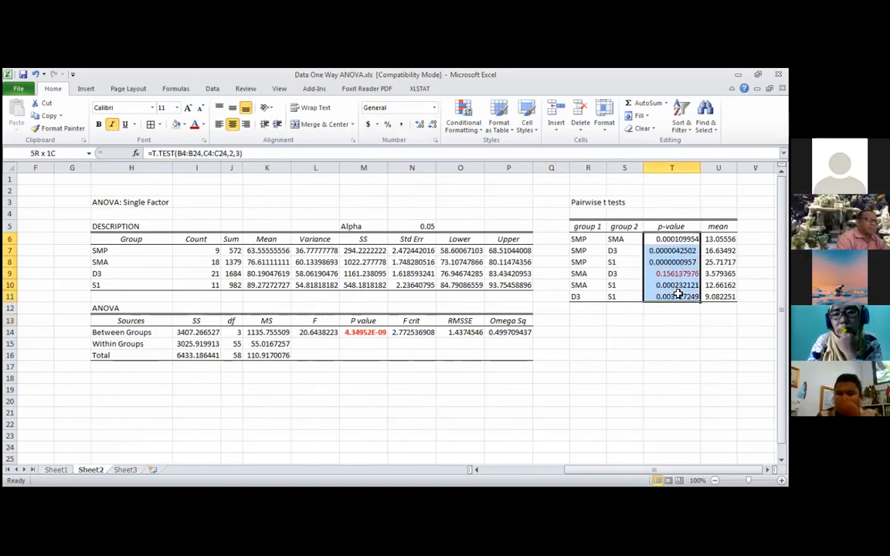
click(432, 125)
click(432, 125)
click(433, 125)
click(433, 125)
click(433, 125)
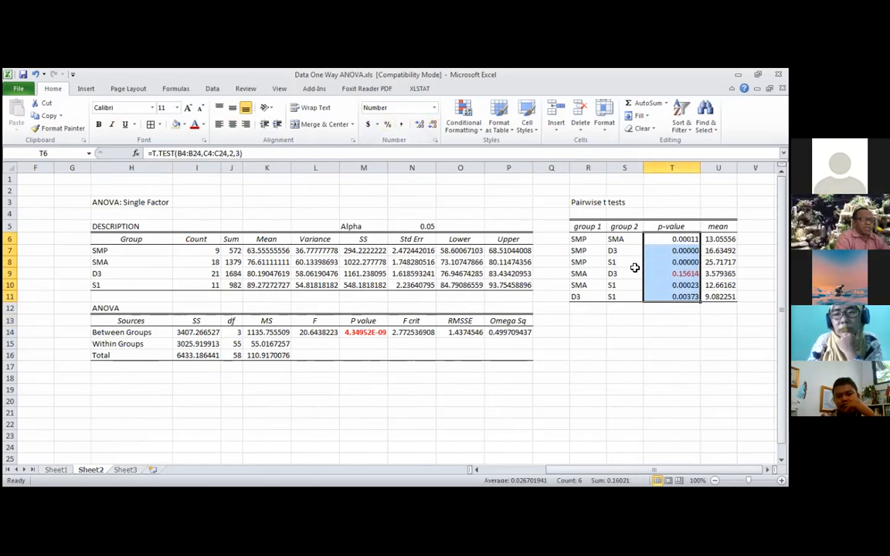
- Enter the significance level =5% in T13 below the pairwise p-values and display it with five decimals
click(686, 319)
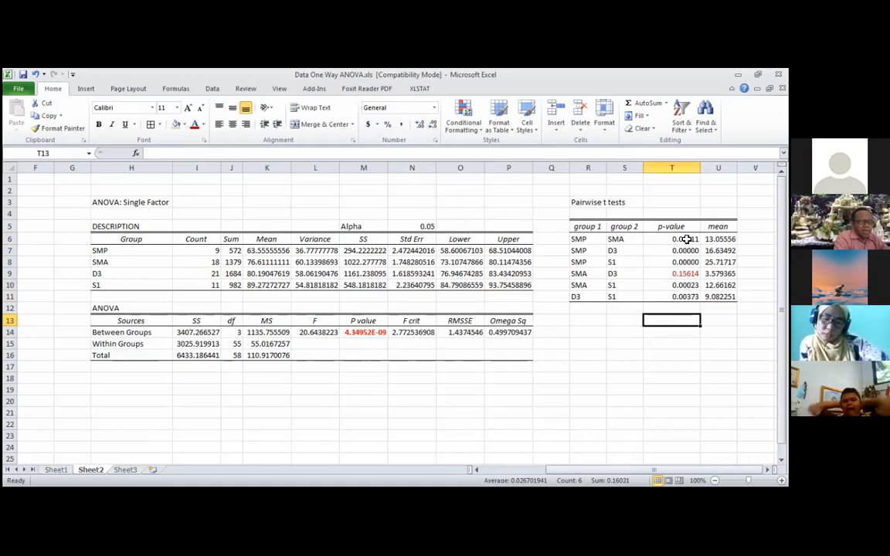
text(=)
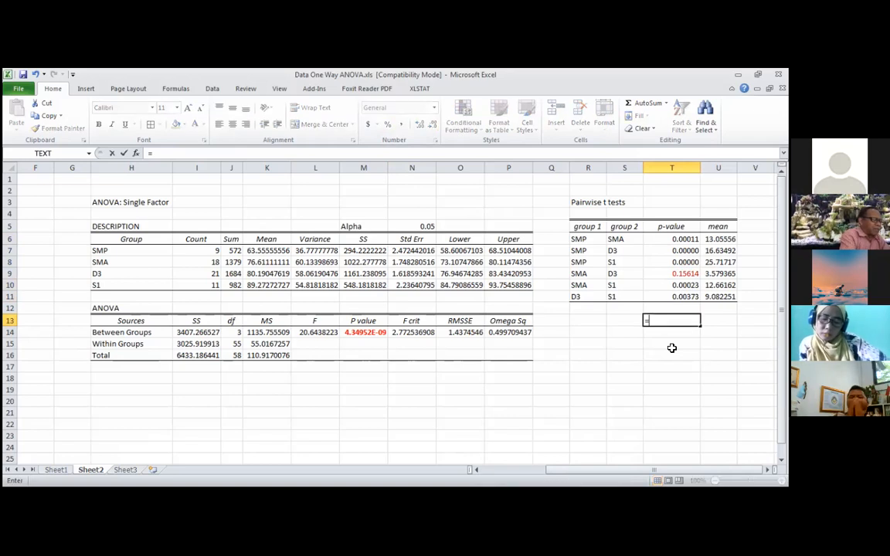
text(5%)
key(Return)
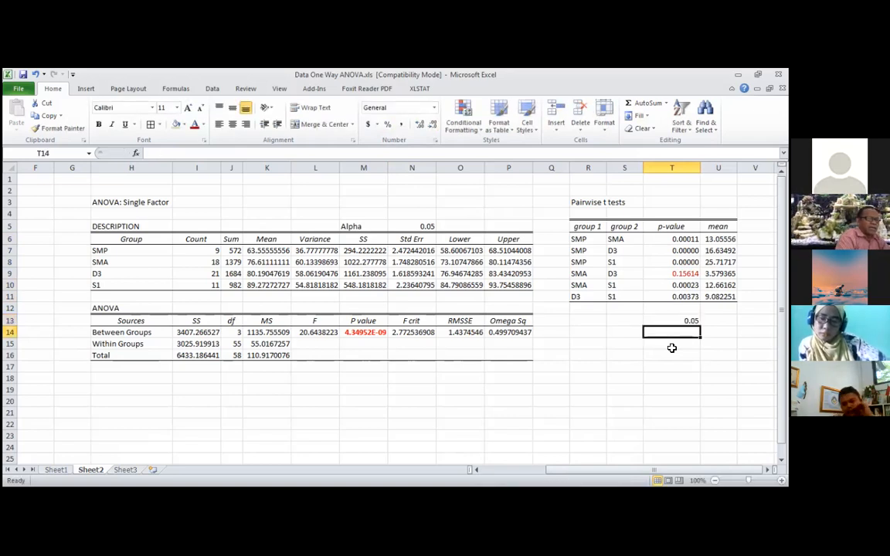
click(693, 322)
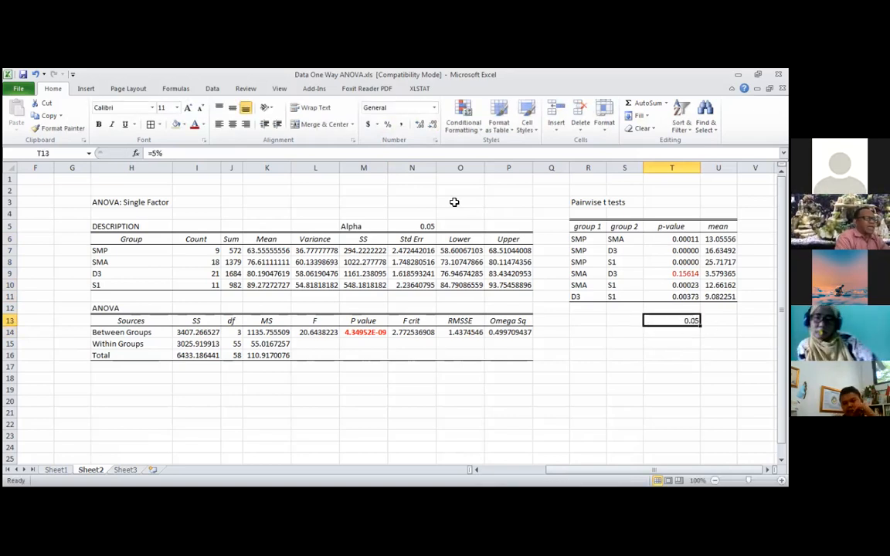
click(419, 124)
click(418, 124)
click(418, 125)
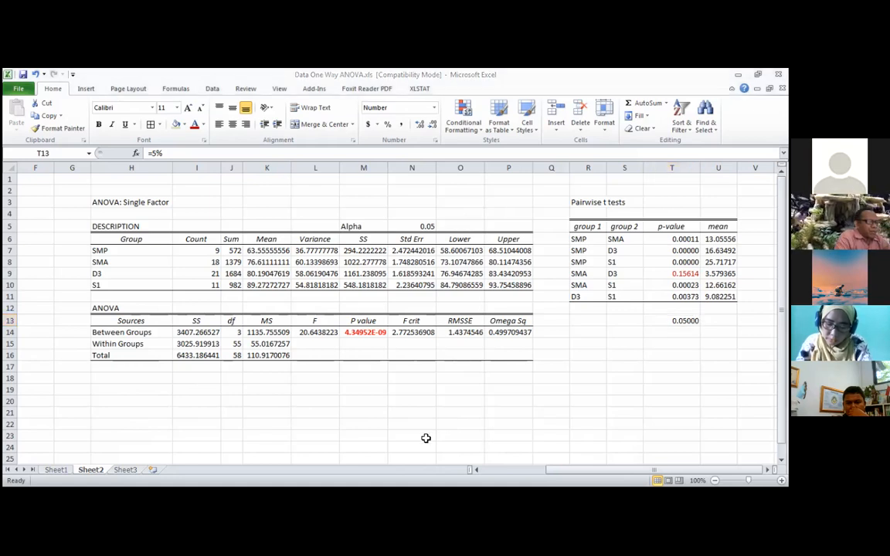
click(357, 381)
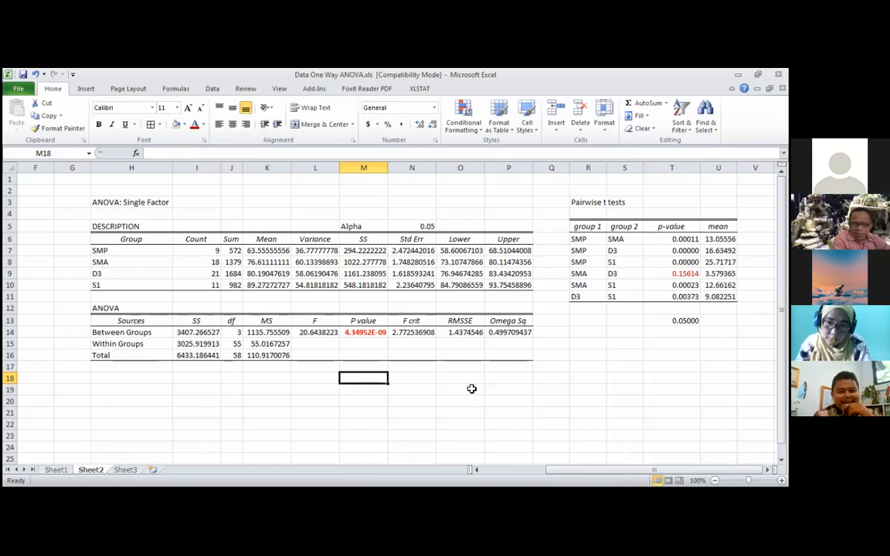
click(578, 320)
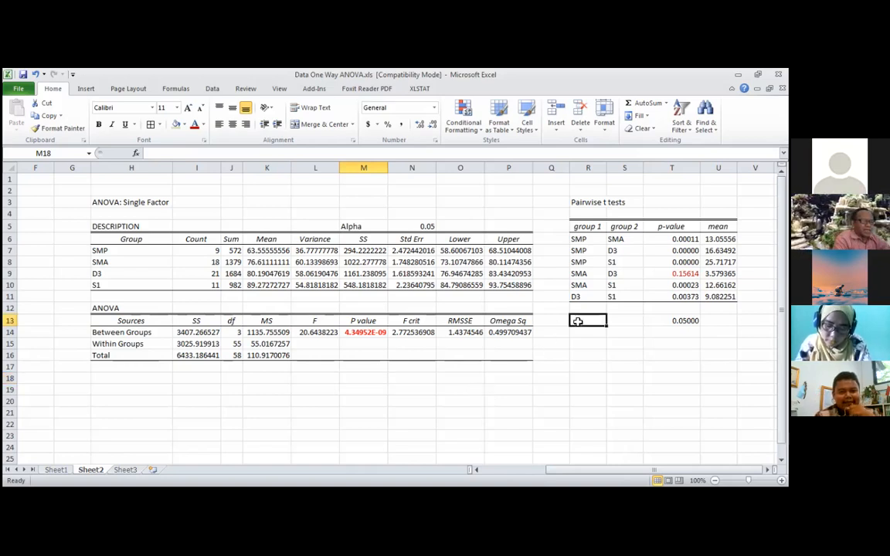
click(375, 387)
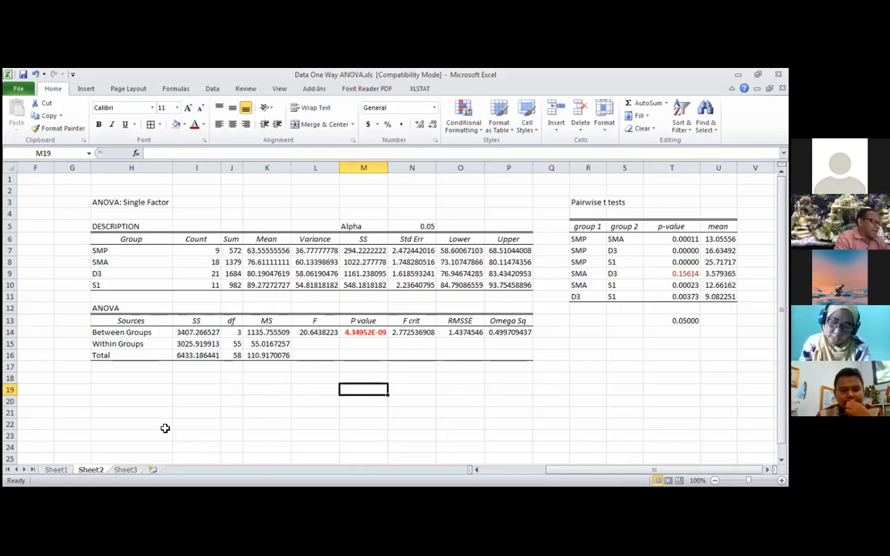
- Look over the original data table, the education-level coding and the SMA, D3 and S1 columns on Sheet1
click(54, 469)
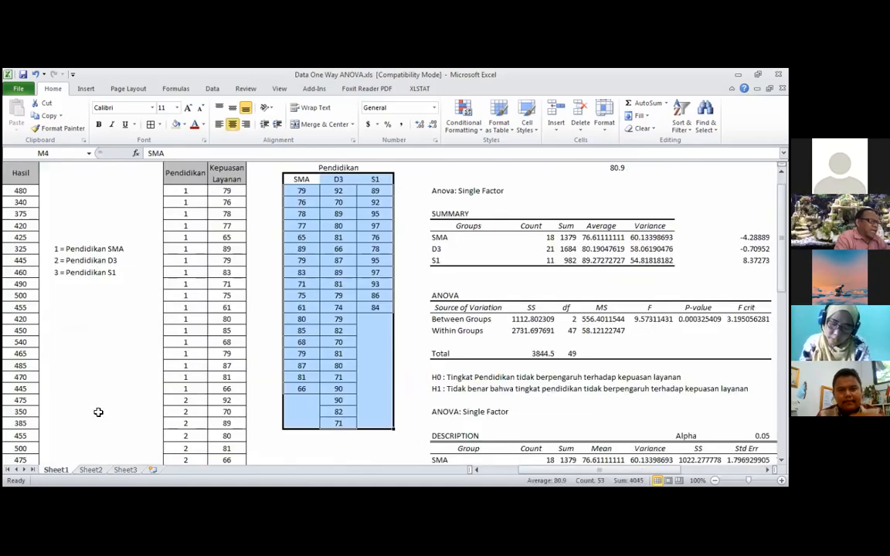
click(106, 386)
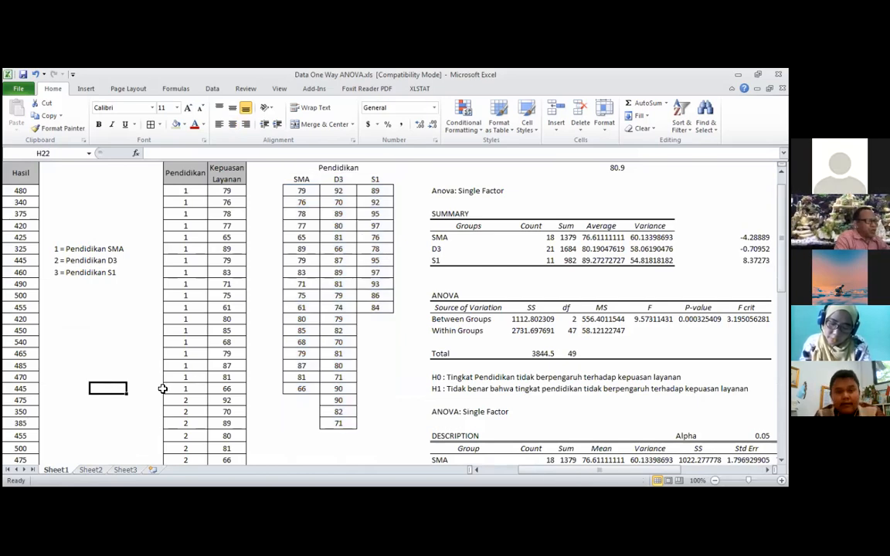
click(285, 421)
key(Left)
key(Left)
key(Left)
key(Left)
key(Left)
key(Left)
key(Left)
key(Left)
key(Left)
key(Left)
key(Left)
key(Left)
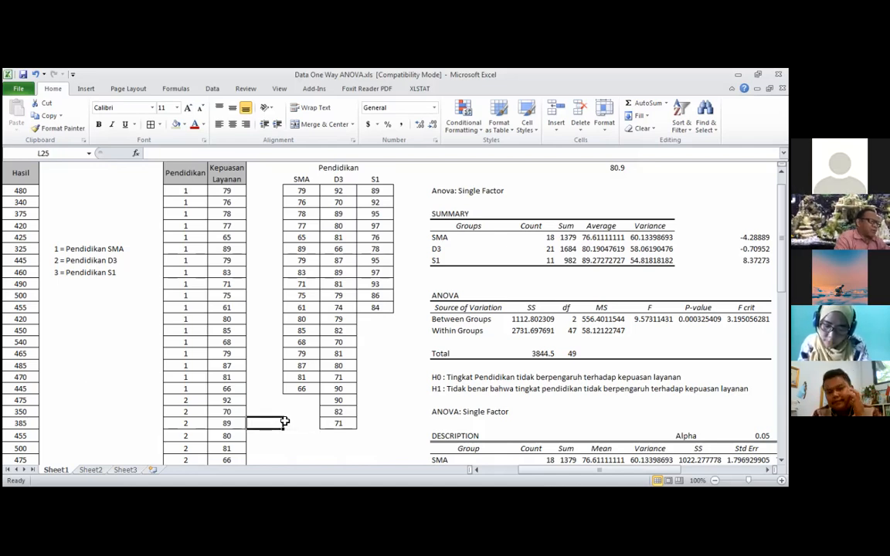
key(Up)
key(Up)
key(Up)
key(Up)
key(Up)
key(Up)
key(Up)
key(Up)
key(Up)
key(Up)
key(Up)
key(Up)
key(Up)
key(Up)
key(Up)
key(Up)
key(Up)
key(Up)
key(Up)
key(Up)
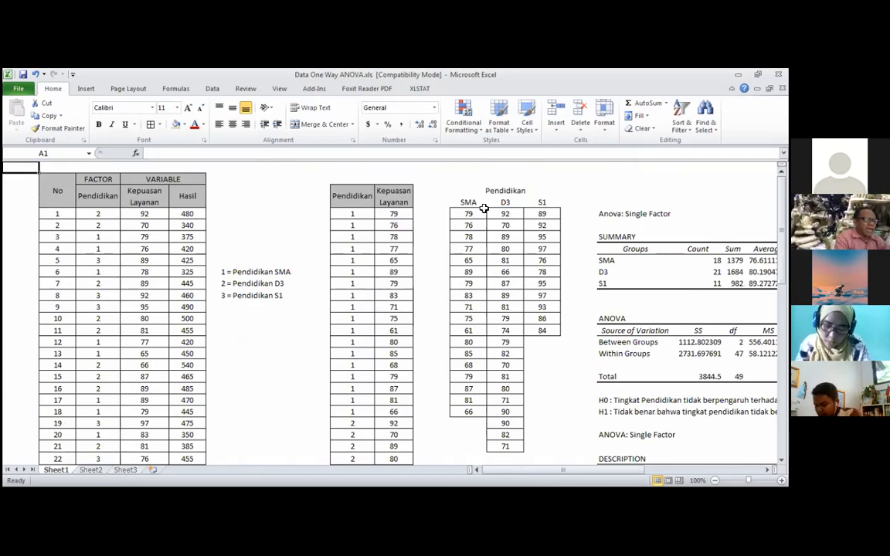
click(561, 398)
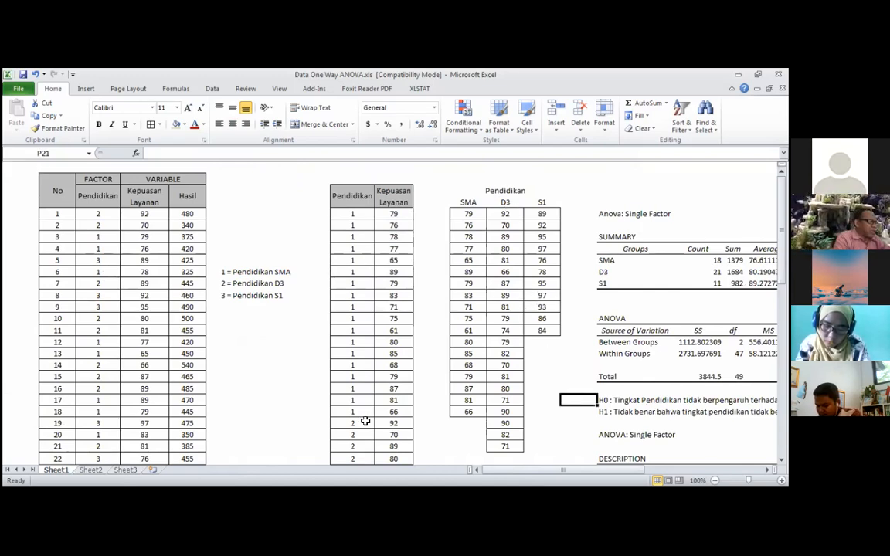
- Start the Real Statistics T Test and Non-parametric Equivalents procedure with SMA range M4:M22 as input 1 and D3 range N4:N25 as input 2
click(312, 90)
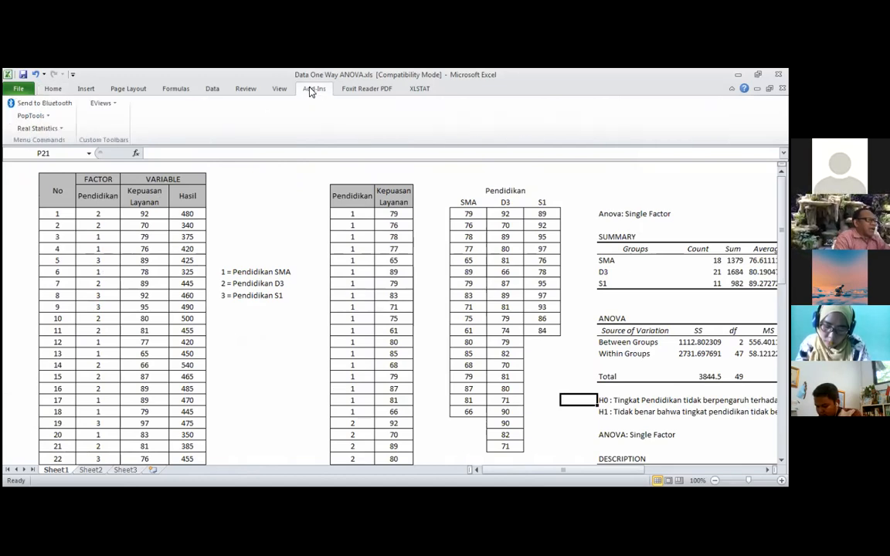
click(31, 129)
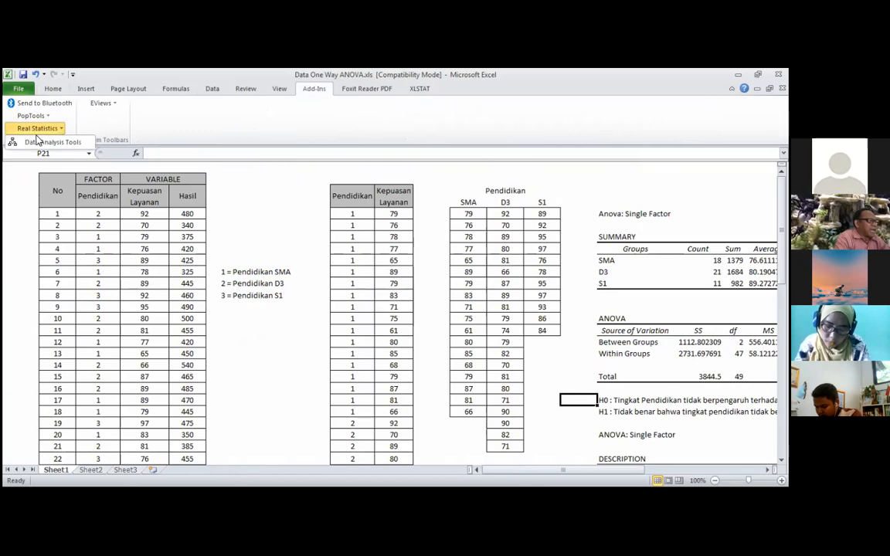
click(41, 144)
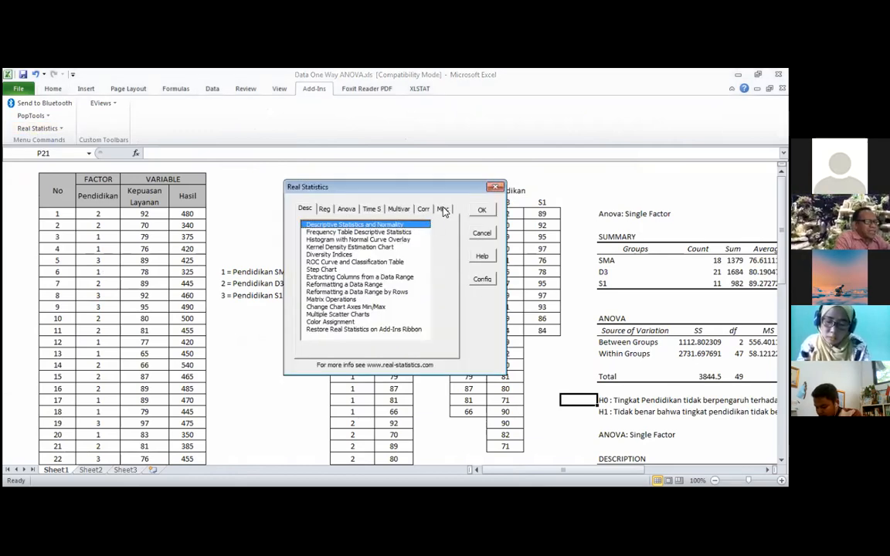
click(442, 209)
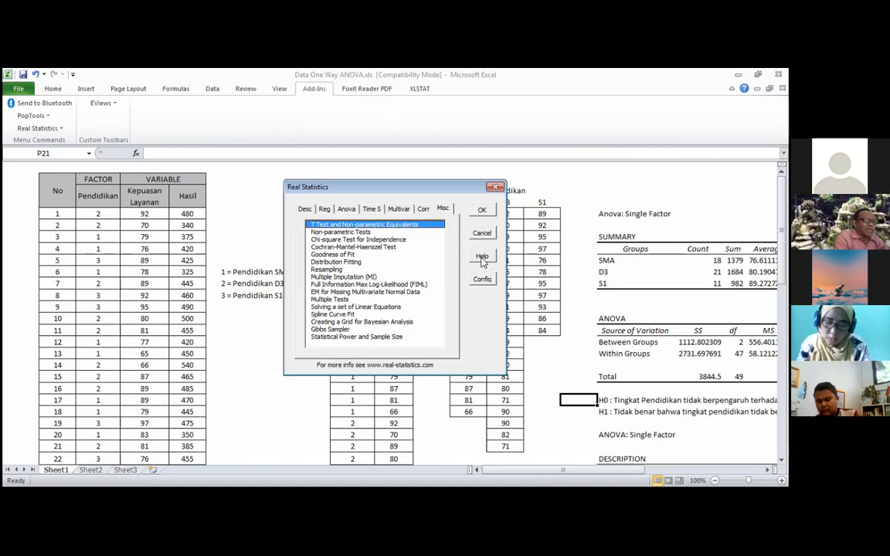
click(483, 211)
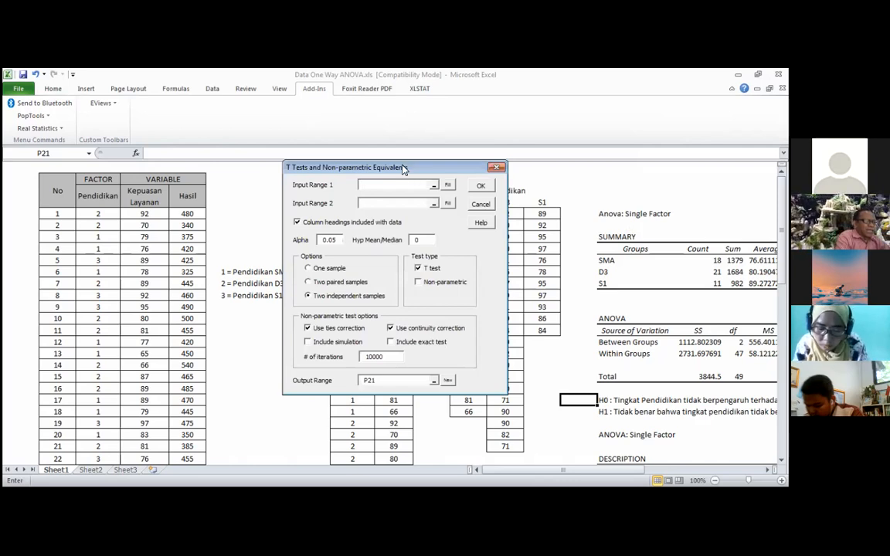
drag(309, 167, 116, 190)
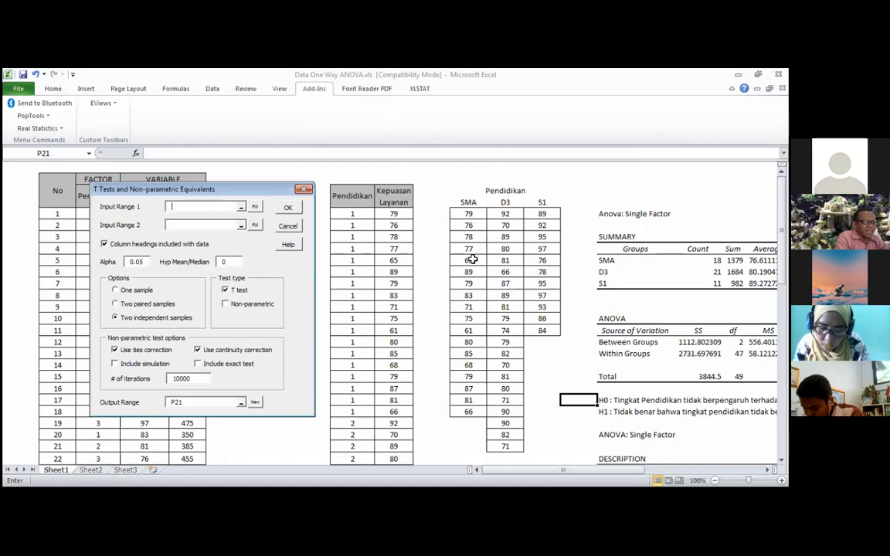
drag(468, 202, 481, 411)
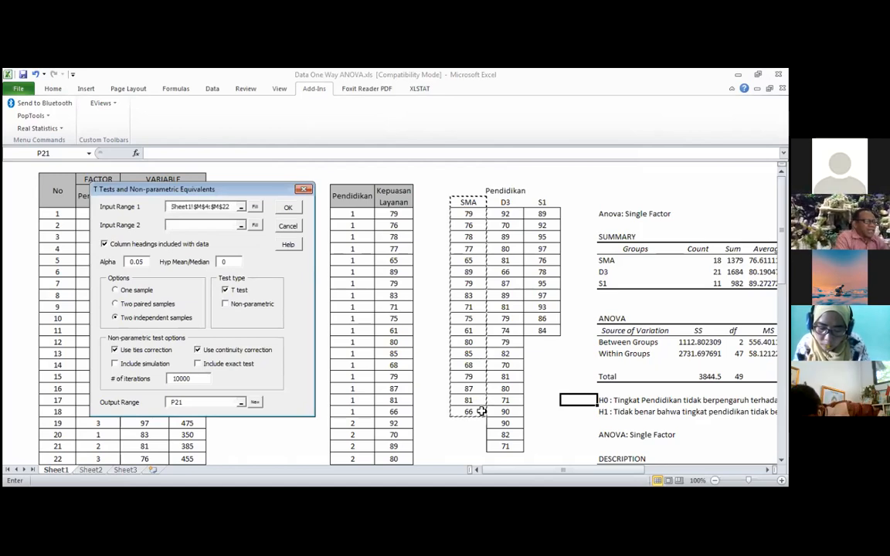
click(196, 225)
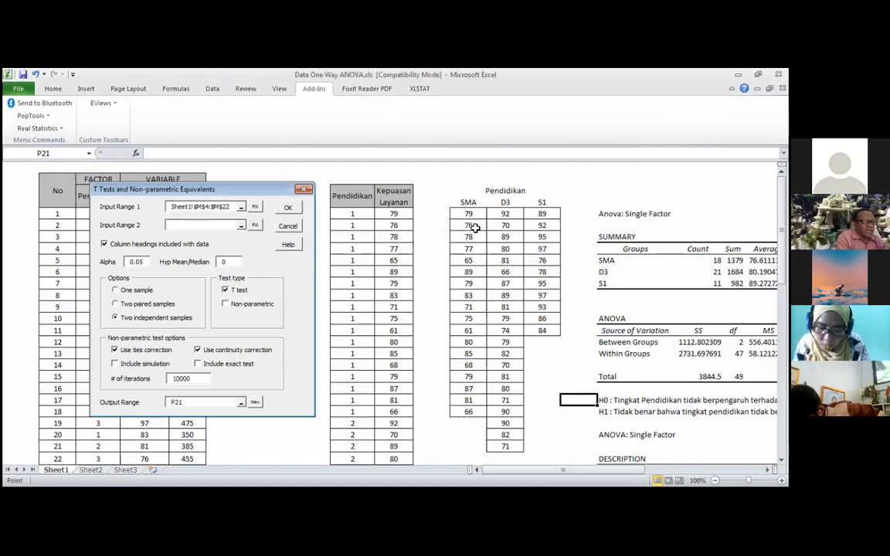
drag(505, 202, 521, 445)
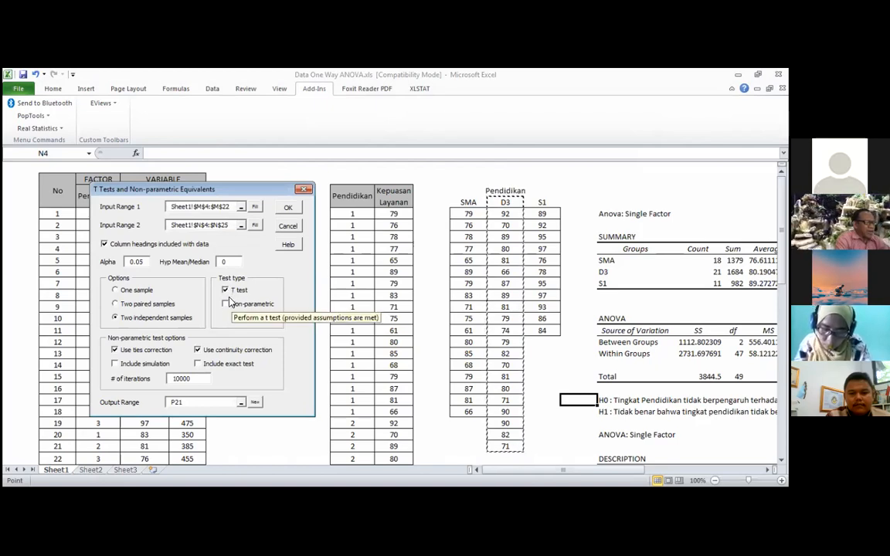
- Direct the t test output to empty cells to the right of the pairwise t tests table on Sheet1 and run the two-independent-samples test
click(199, 404)
key(BackSpace)
key(BackSpace)
key(BackSpace)
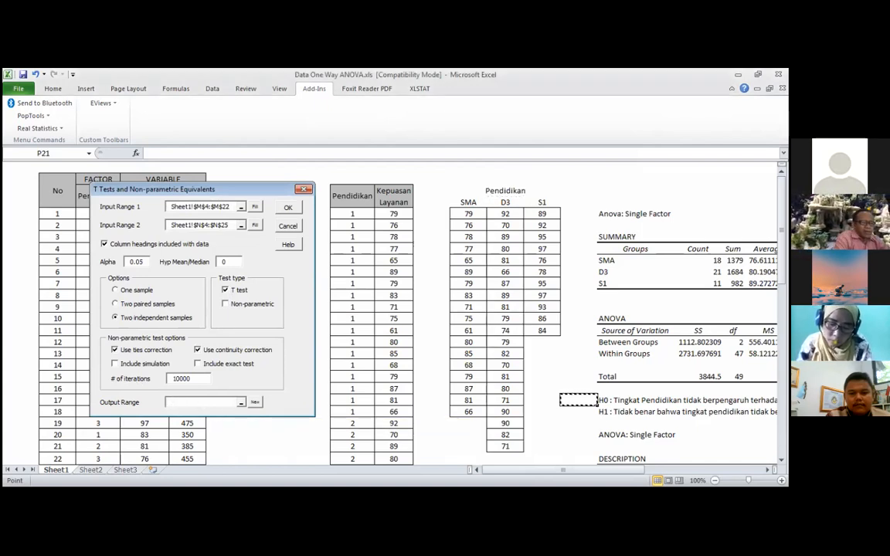
key(Right)
key(Right)
key(Right)
key(Right)
key(Right)
key(Right)
key(Right)
key(Right)
key(Right)
key(Right)
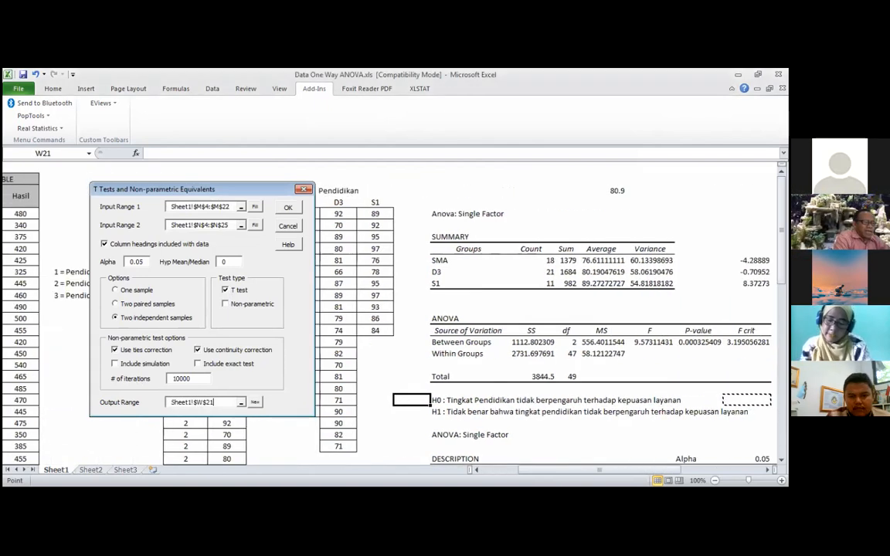
key(Right)
key(Right)
key(Down)
key(Down)
key(Down)
key(Down)
key(Down)
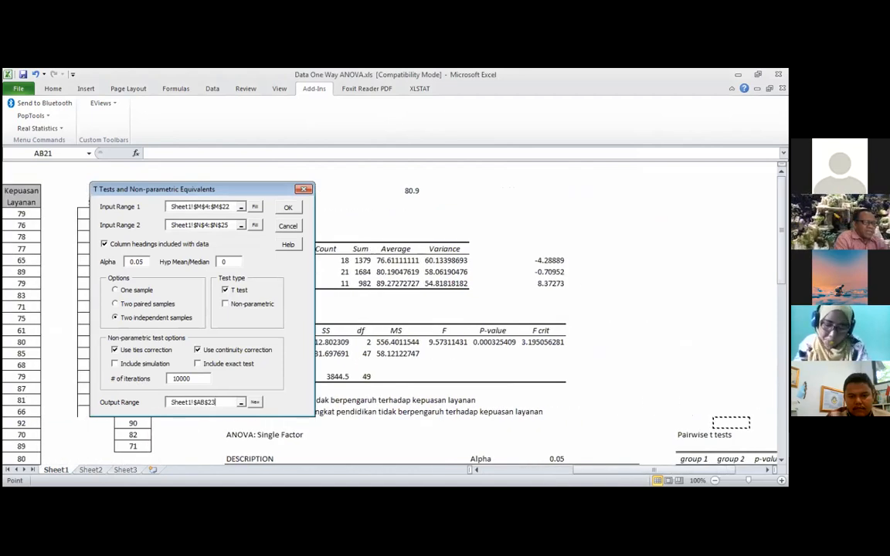
key(Down)
key(Down)
key(Down)
key(Down)
key(Down)
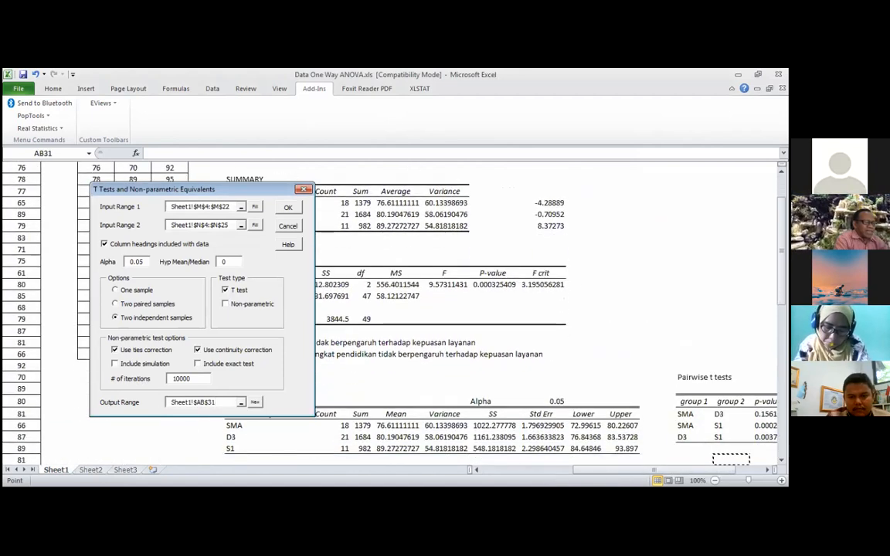
key(Right)
key(Right)
key(Right)
key(Right)
key(Right)
key(Right)
key(Right)
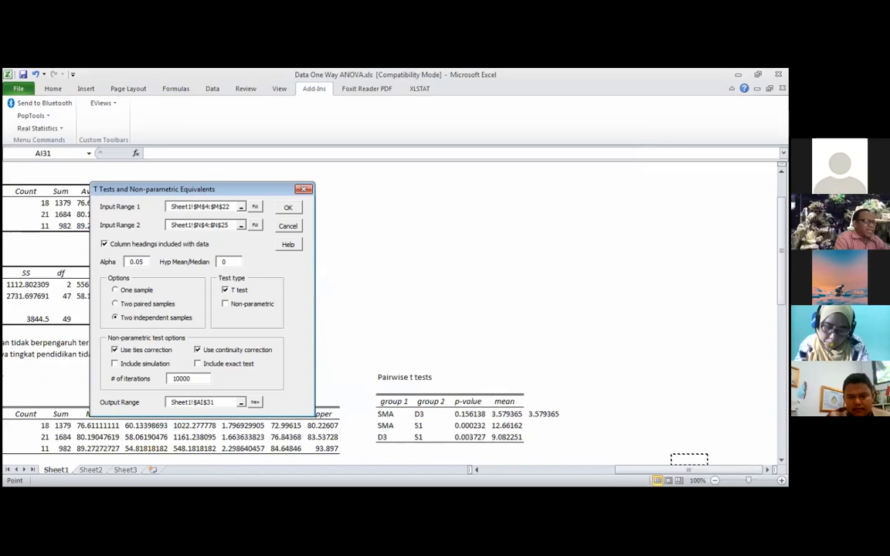
click(610, 210)
click(285, 207)
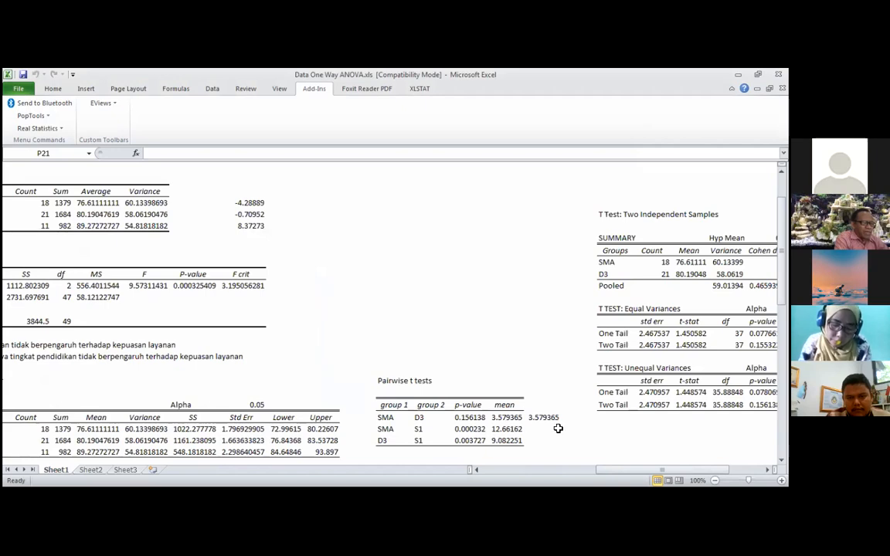
- Compare the two-tail unequal-variance p-value with the pairwise SMA–D3 p-value, and bring up the four-group ANOVA results on Sheet2
key(Right)
key(Right)
key(Right)
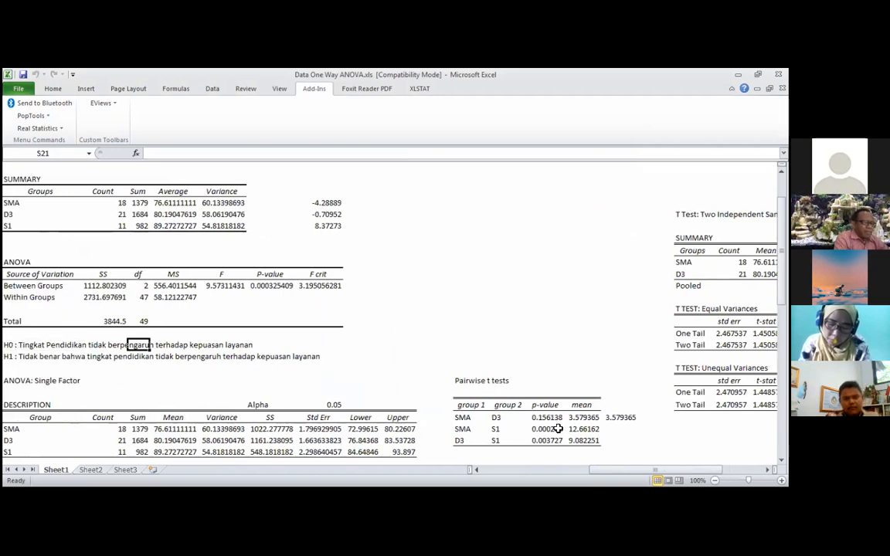
click(675, 405)
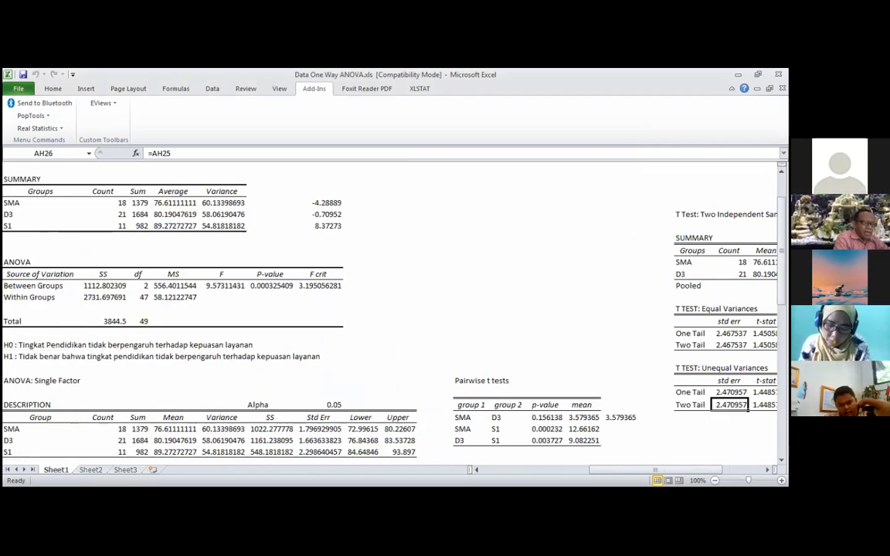
key(Right)
key(Right)
key(Right)
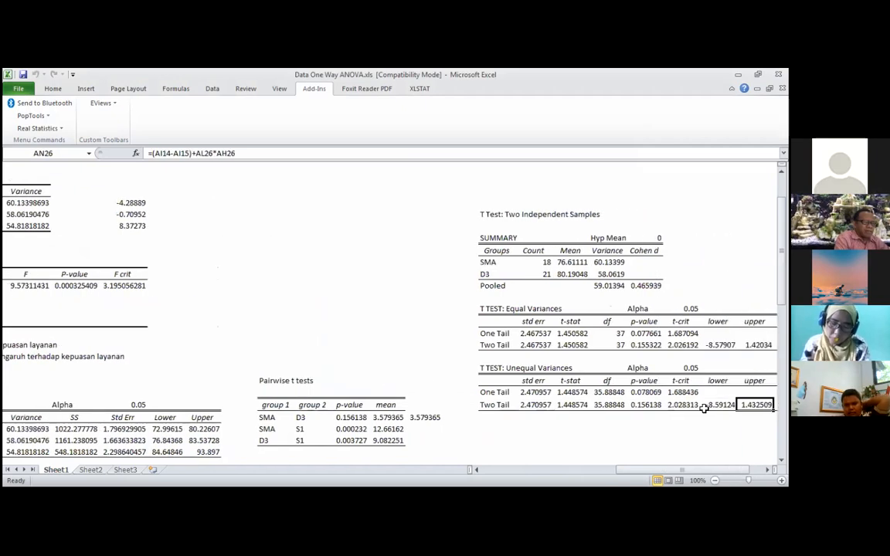
click(653, 405)
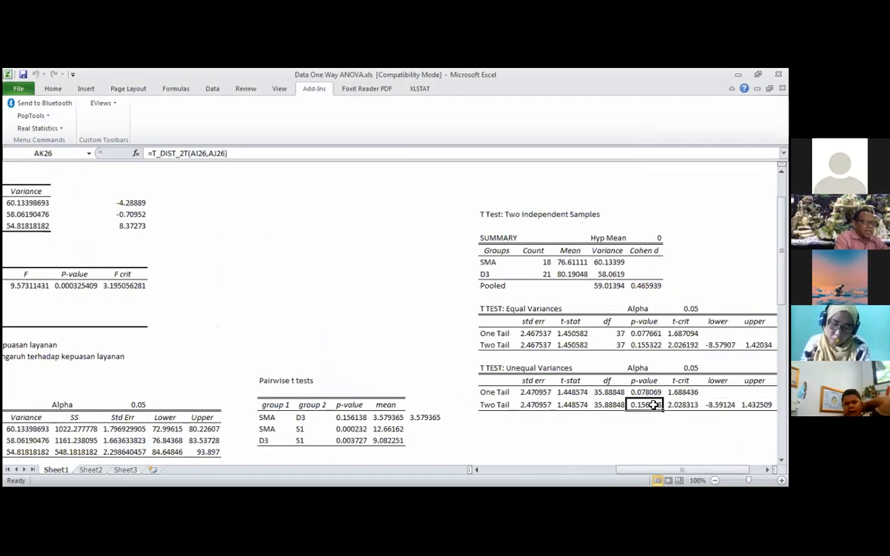
click(347, 417)
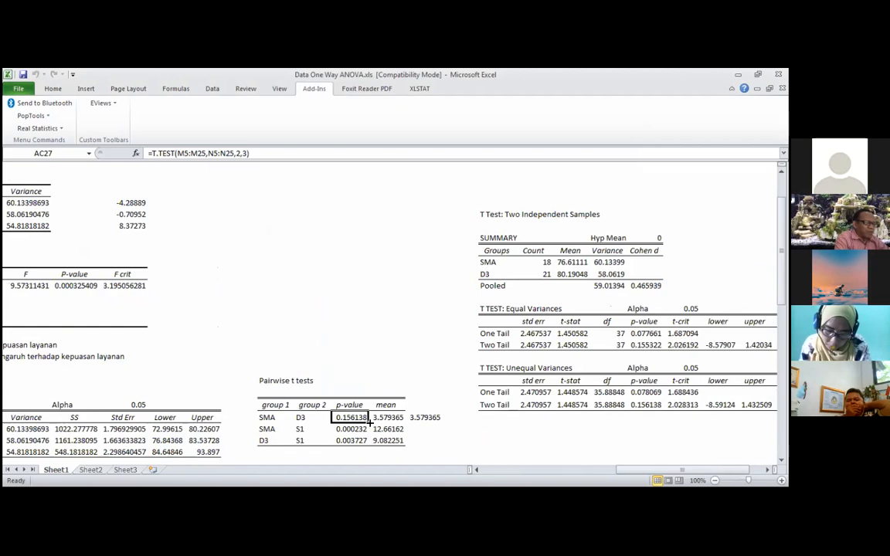
mouse_move(651, 407)
mouse_down()
mouse_move(650, 415)
mouse_move(650, 402)
mouse_up()
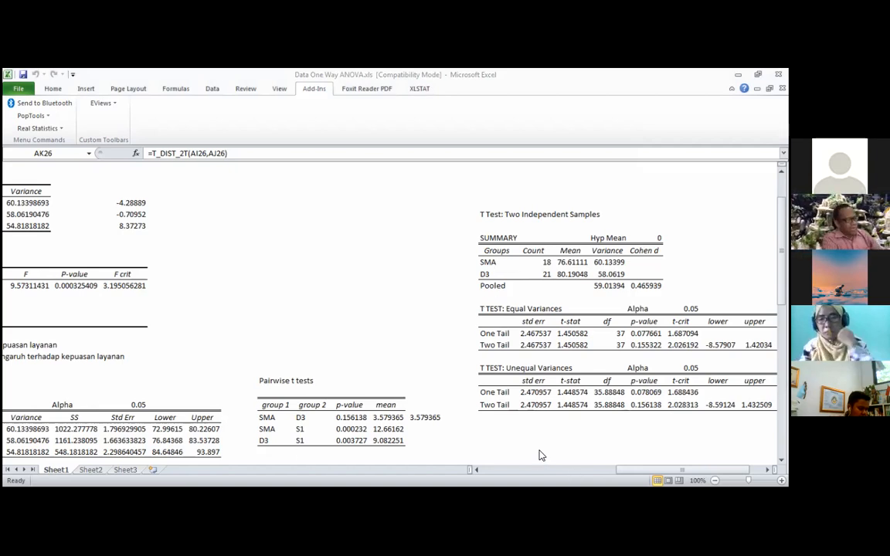
click(91, 470)
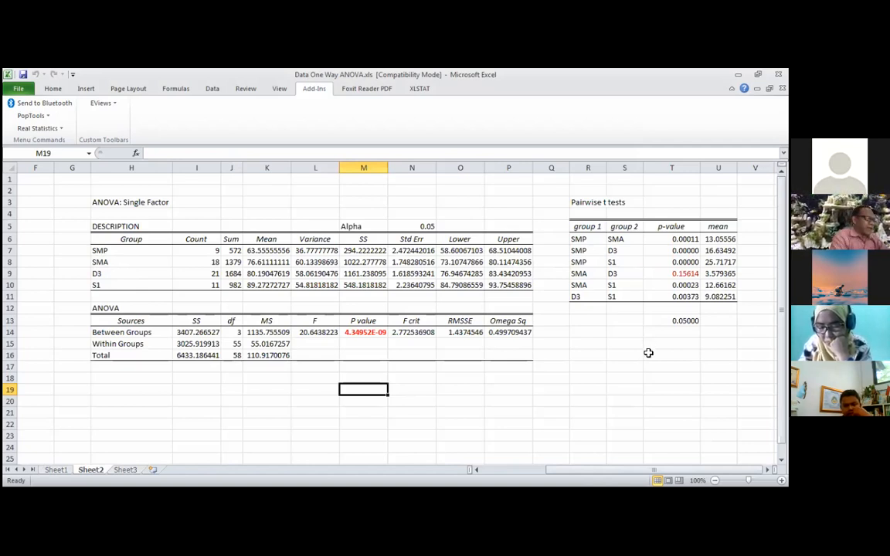
click(131, 420)
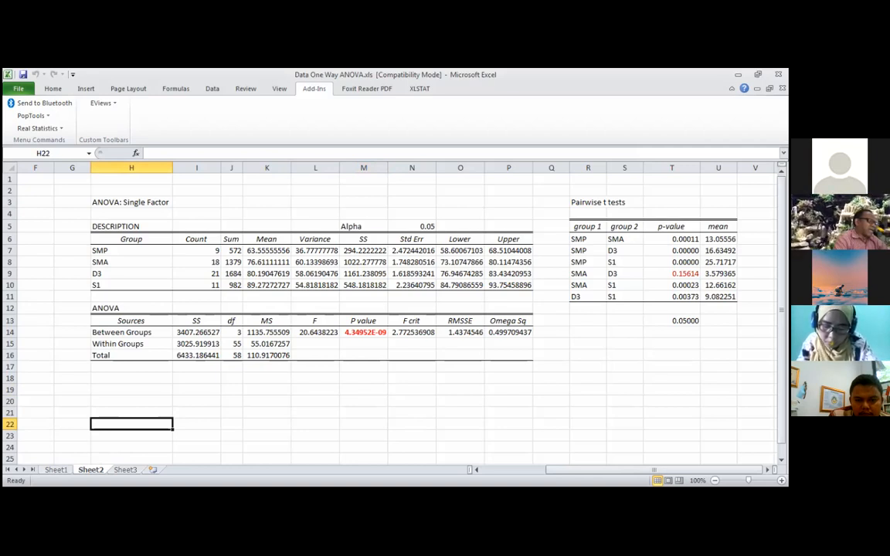
- Switch to the workbook Rancangan Acak Kelompok Lengkap 2021.xlsx and examine the randomization layout on the Pengacakan RAKL sheet
key(alt+Tab)
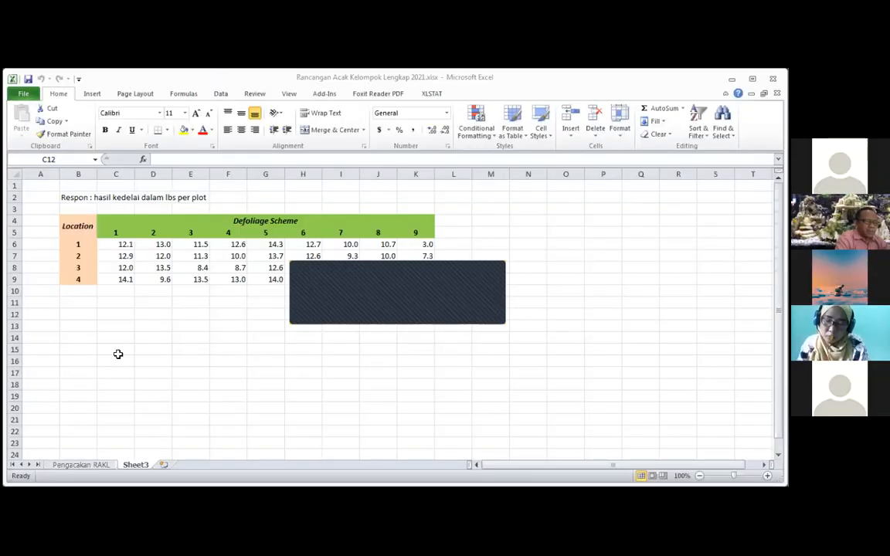
click(67, 465)
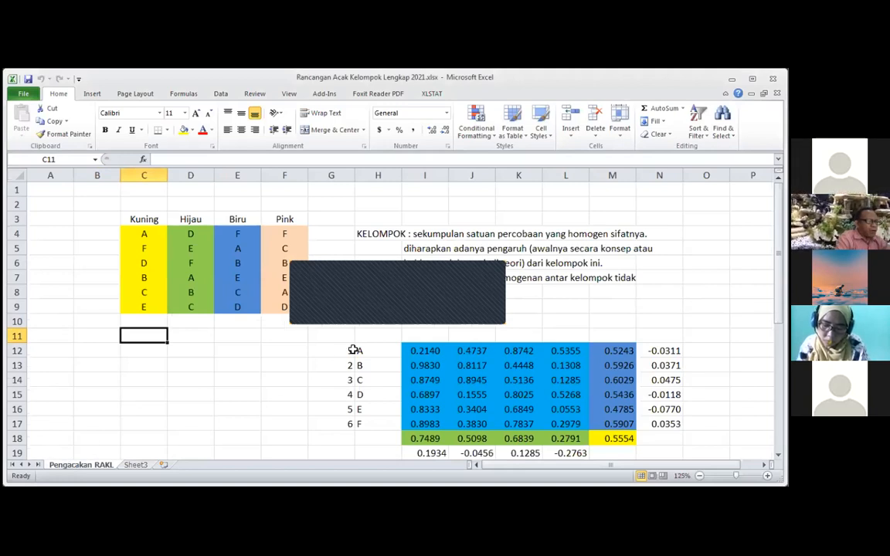
click(242, 373)
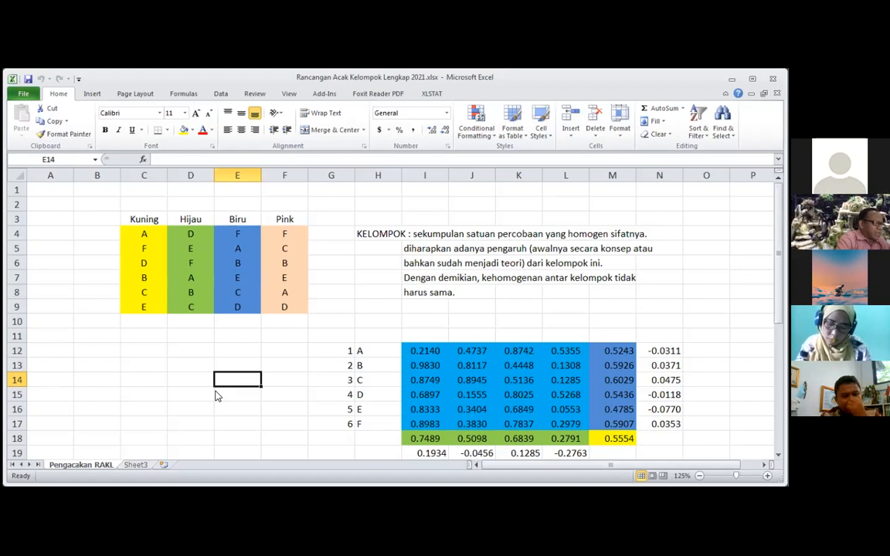
click(145, 361)
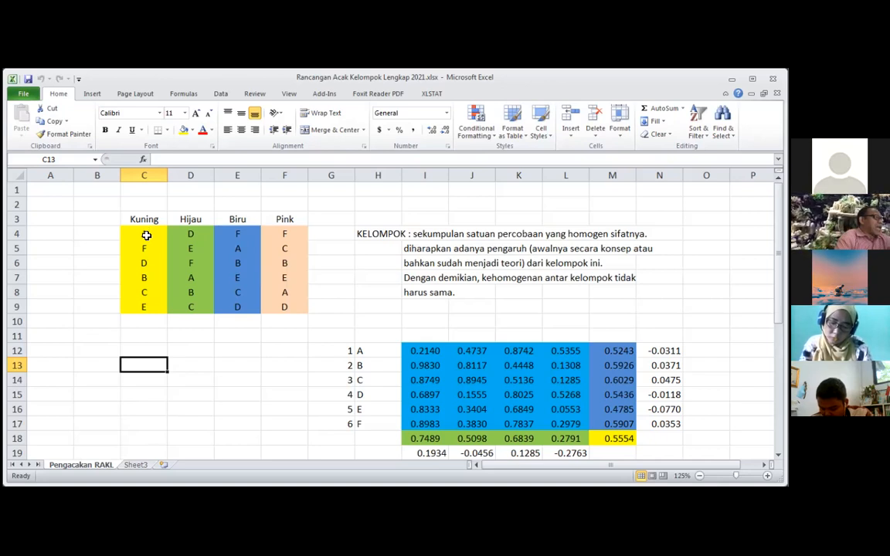
- Add a new worksheet and list the methods Met A, Met B and Met C in cells B3:B5
click(163, 466)
click(74, 209)
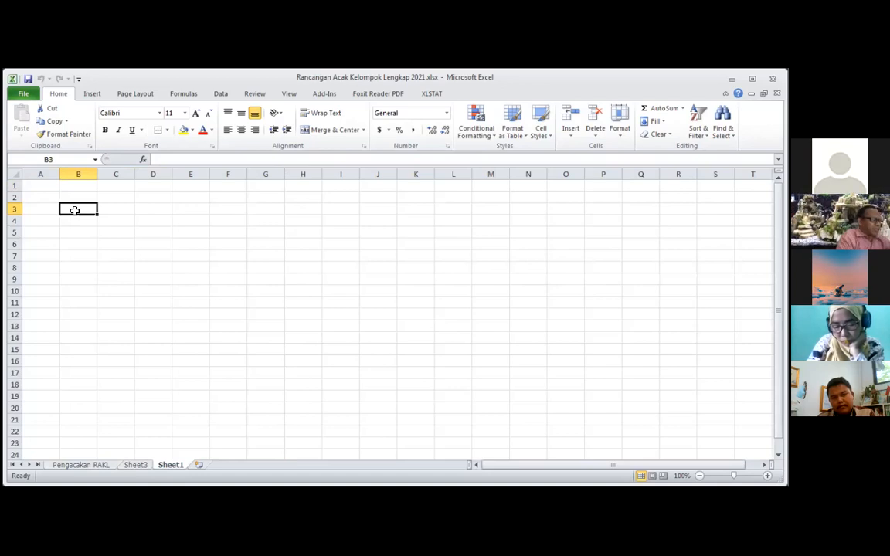
text(Meta)
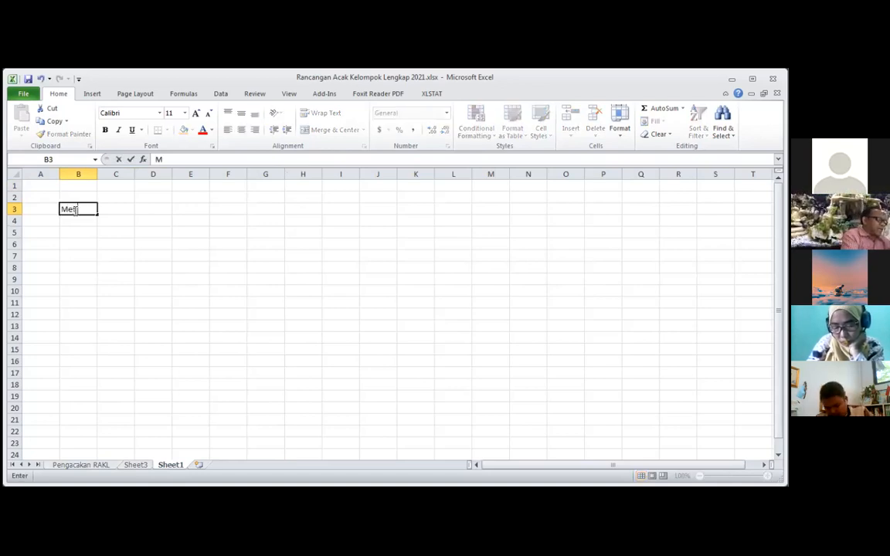
key(Return)
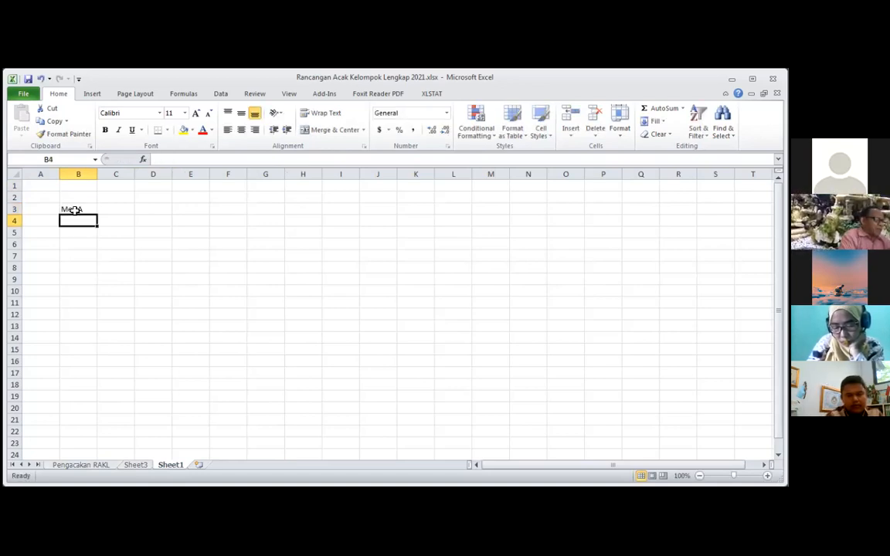
text(Met B)
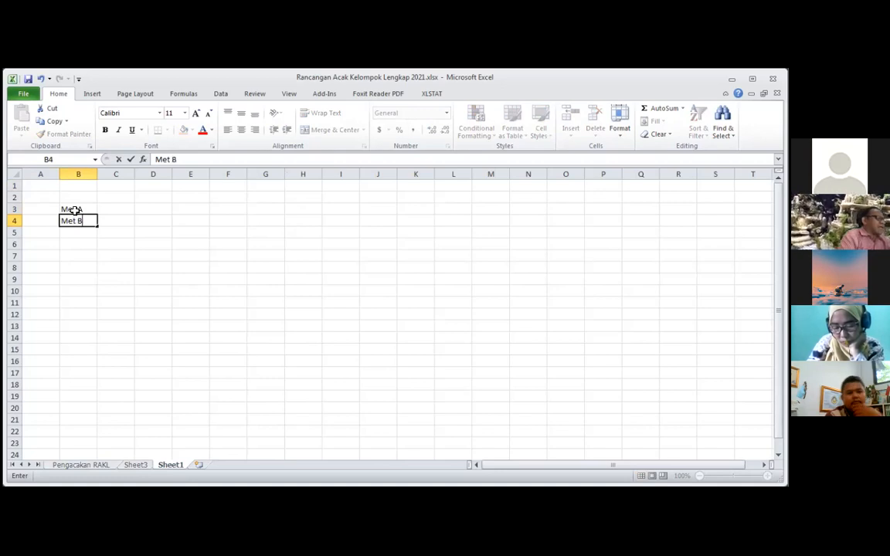
key(Return)
text(M)
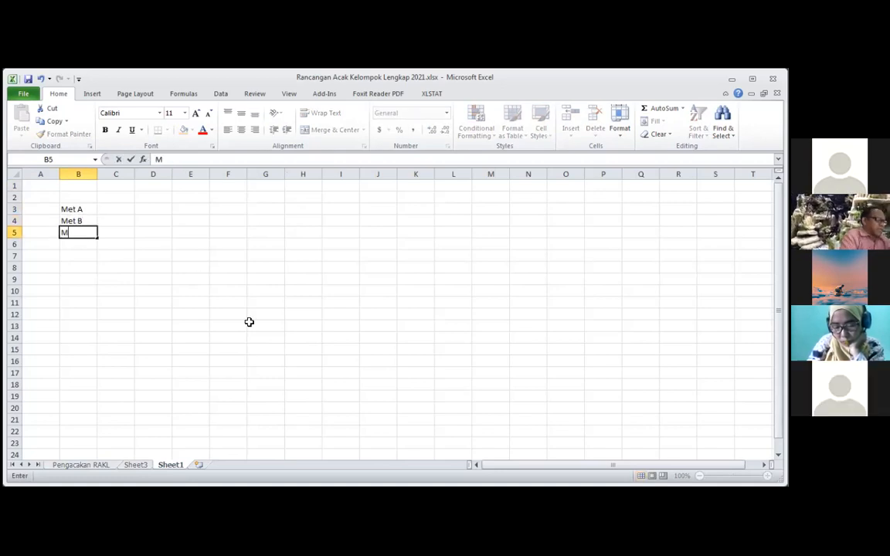
text(et C)
key(Tab)
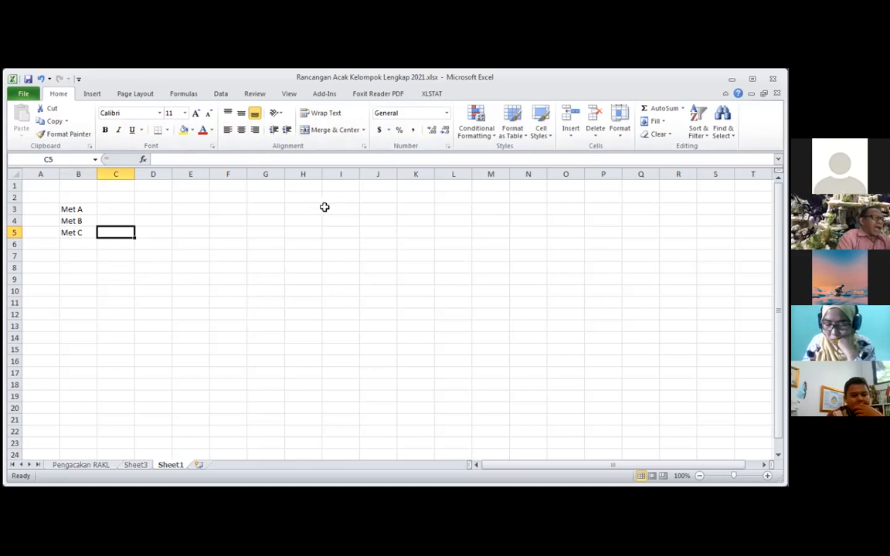
- Set the new worksheet's zoom to 200%
click(286, 94)
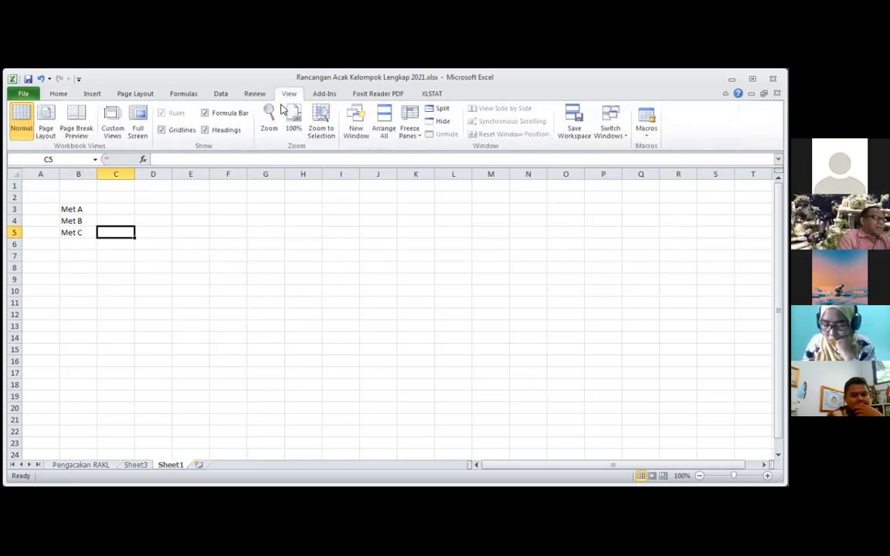
click(268, 120)
click(585, 233)
click(585, 316)
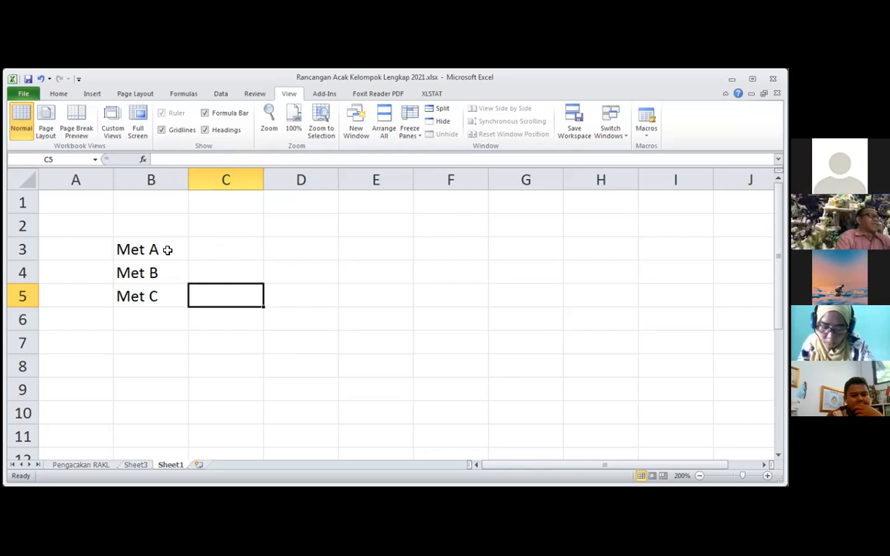
- Relabel the methods in cells B3:B5 as var A, var B and var C
click(230, 251)
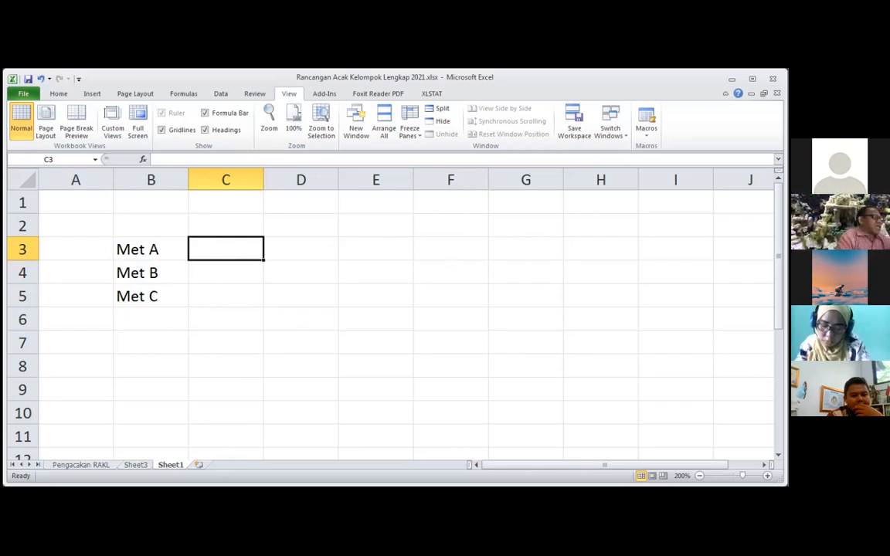
click(136, 251)
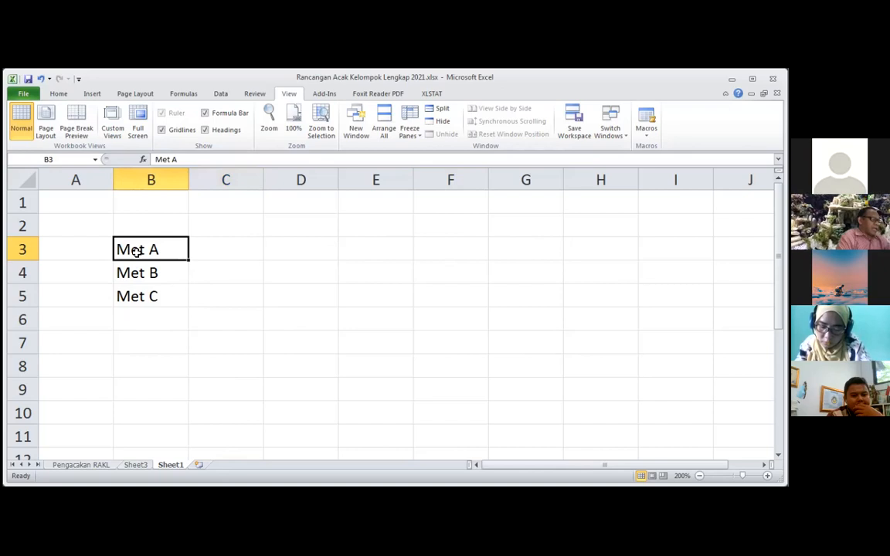
text(var A)
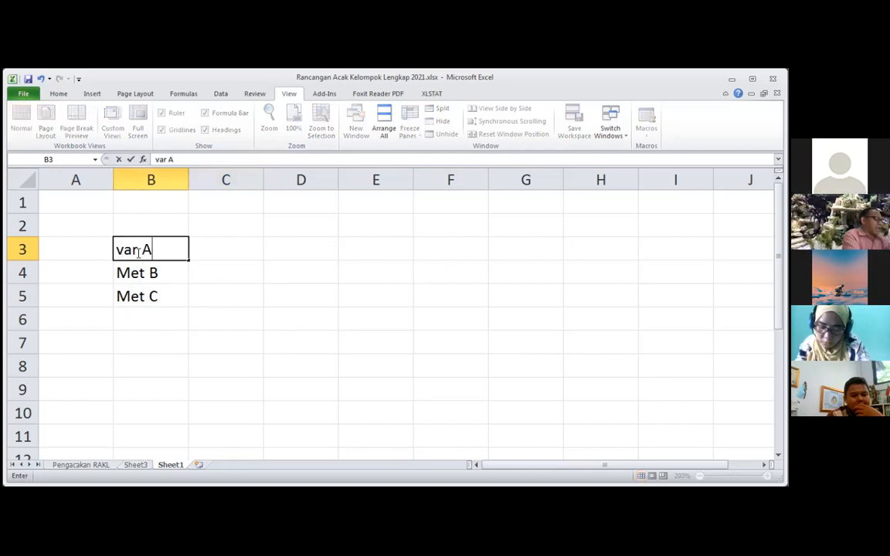
key(Return)
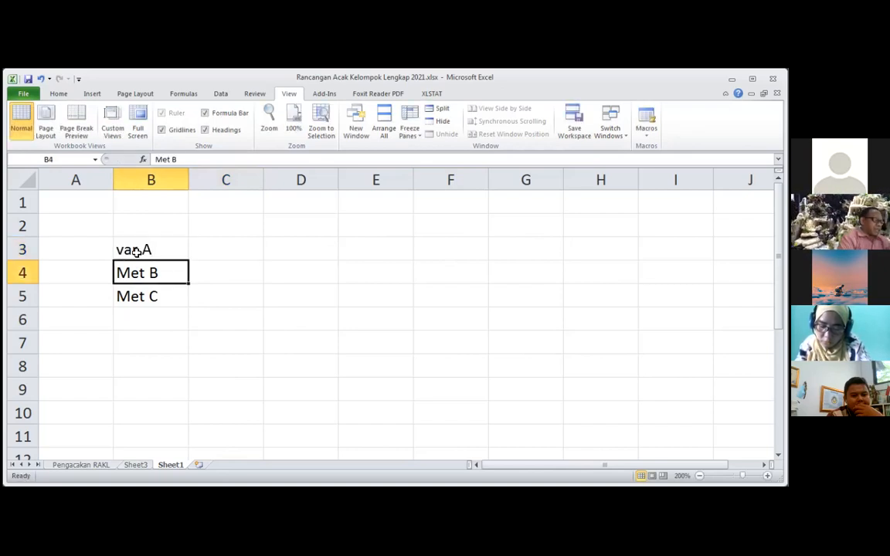
text(var B)
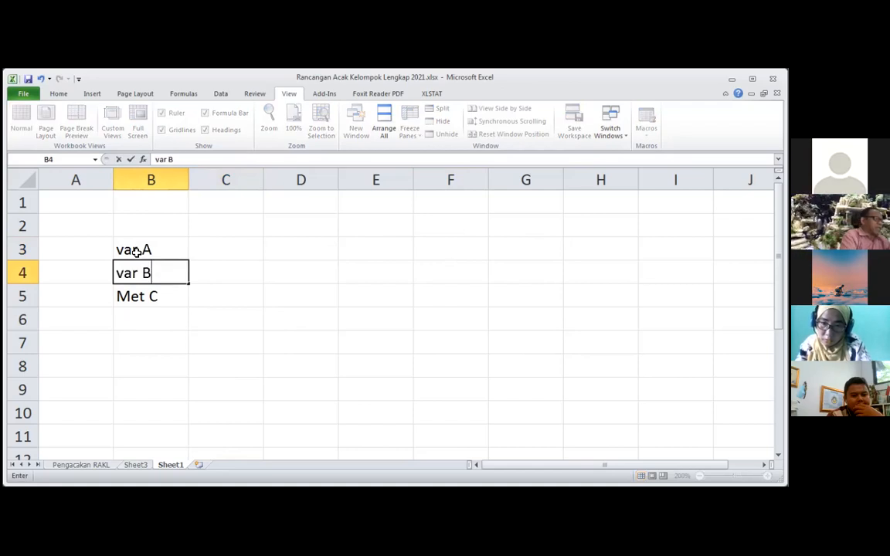
key(Return)
text(var C)
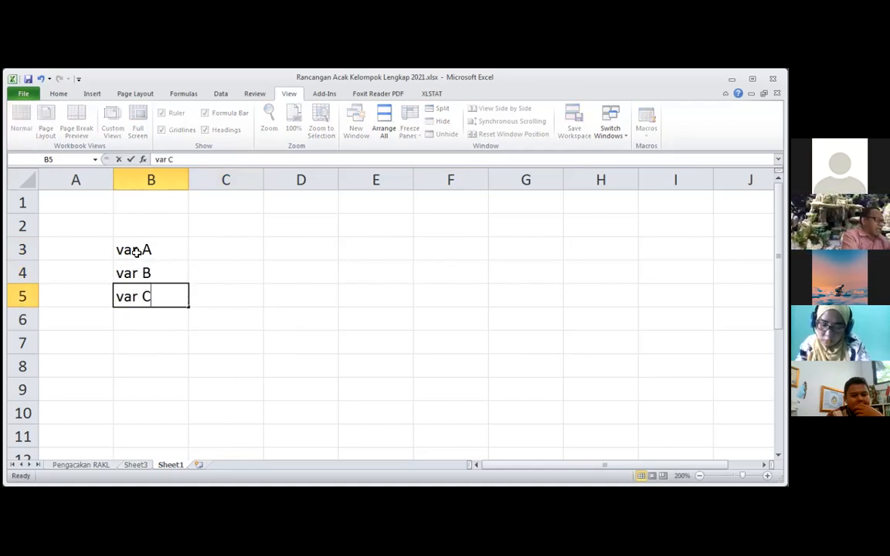
key(Return)
key(Up)
key(Up)
key(Up)
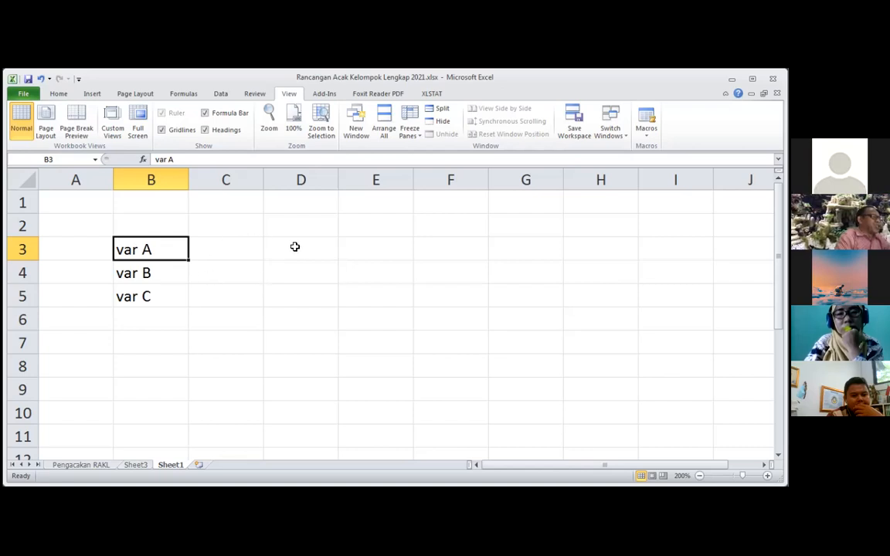
- Enter 8 beside each of var A, var B and var C in cells C3:C5
click(227, 250)
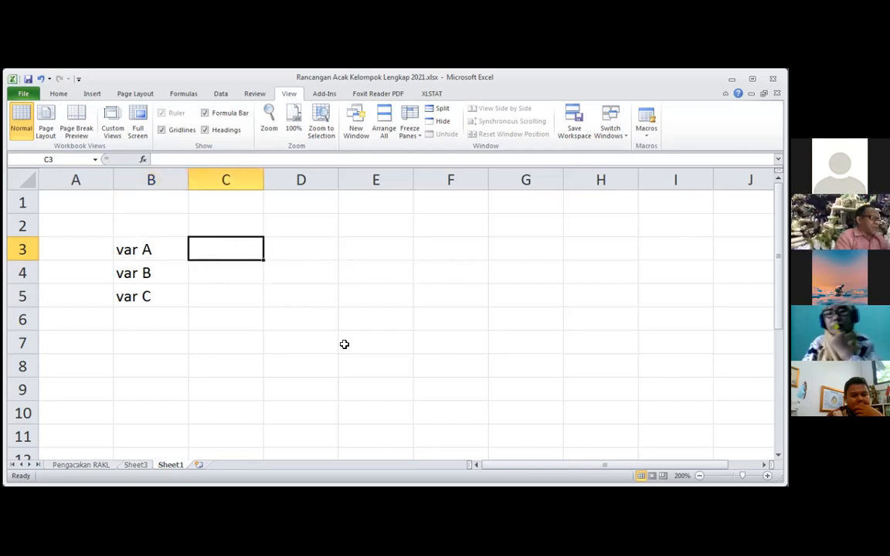
text(8)
key(Return)
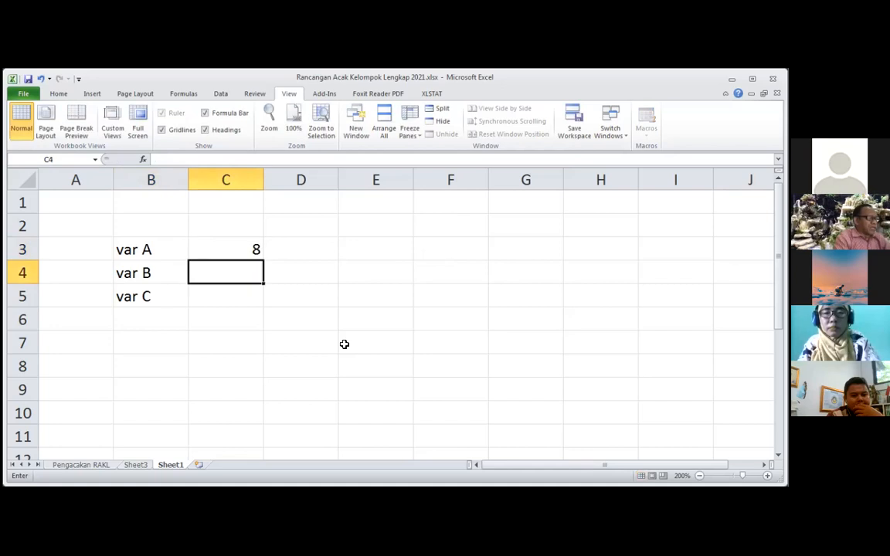
text(8)
key(Return)
text(8)
key(Return)
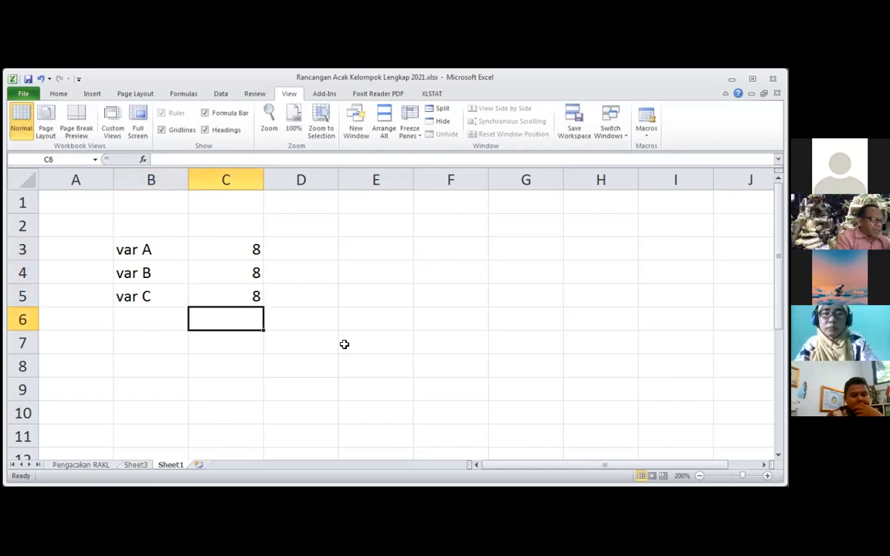
key(Up)
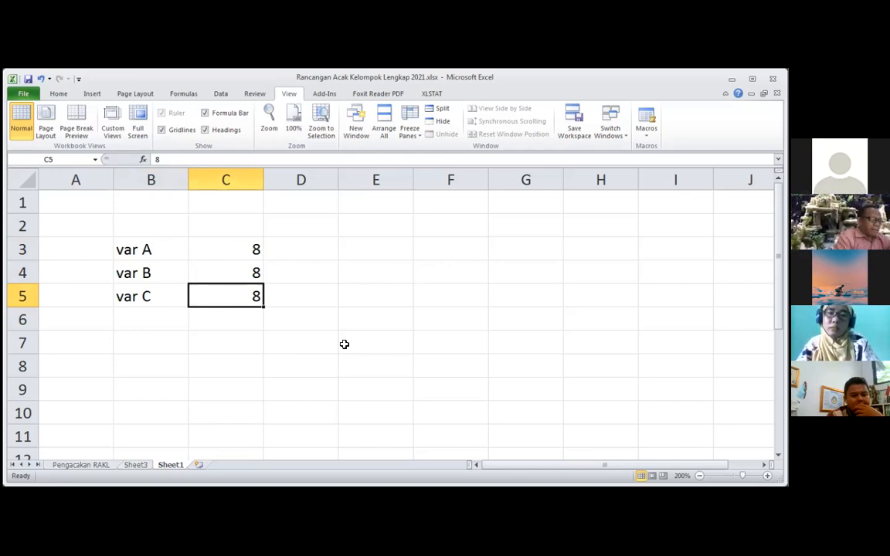
key(Up)
key(Up)
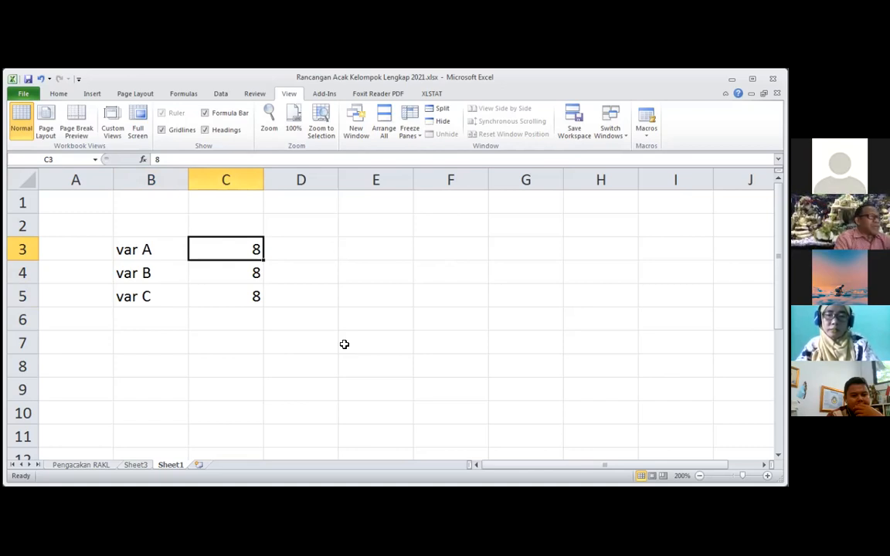
key(Down)
key(Up)
key(Up)
key(Up)
key(Down)
key(Down)
key(Down)
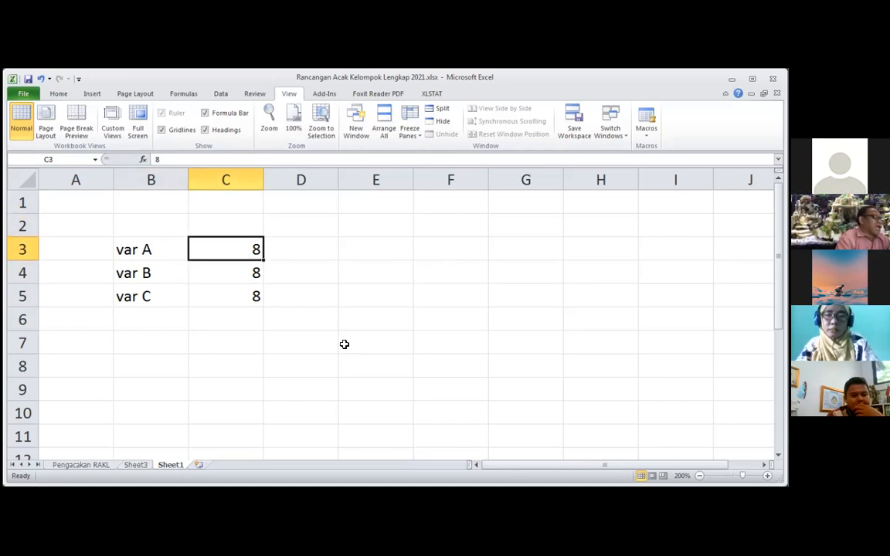
key(Left)
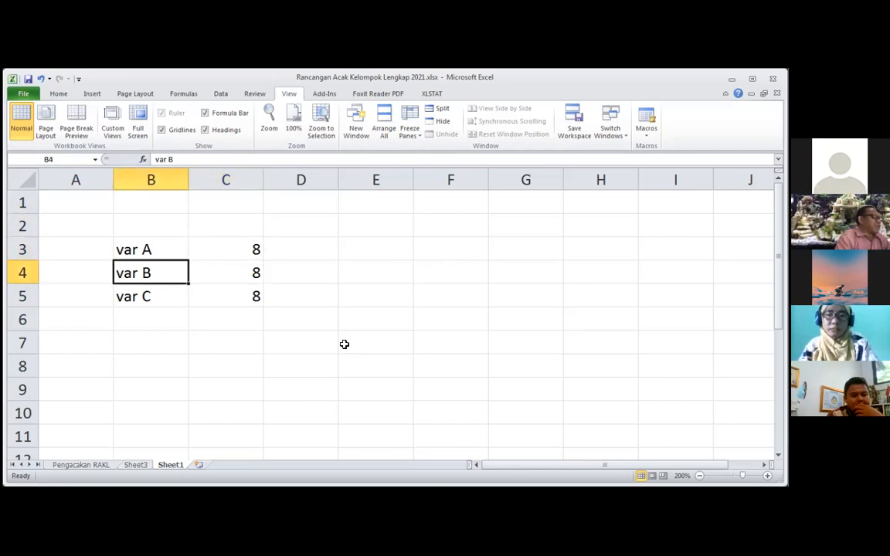
key(Up)
key(Down)
key(Down)
- Replace every occurrence of var with met in the labels in cells B3:B5
key(Up)
key(Up)
key(shift+Down)
key(shift+Down)
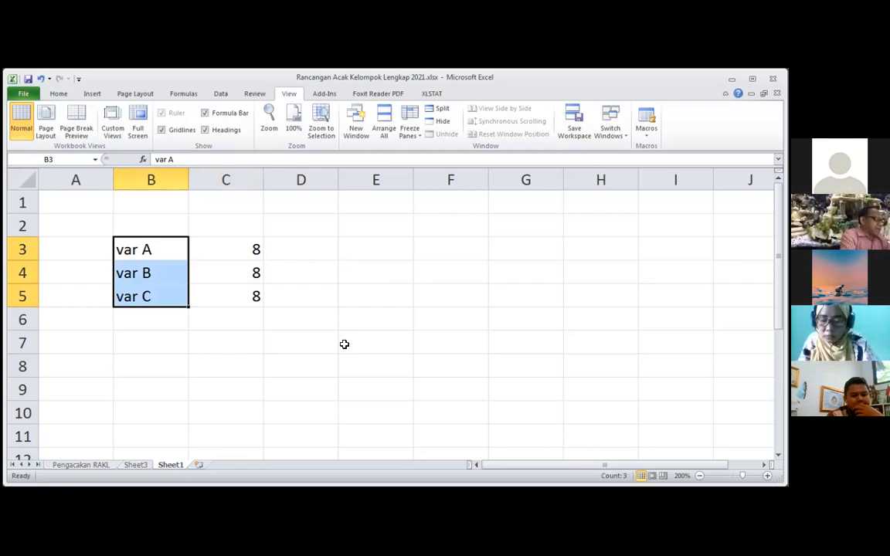
key(ctrl+h)
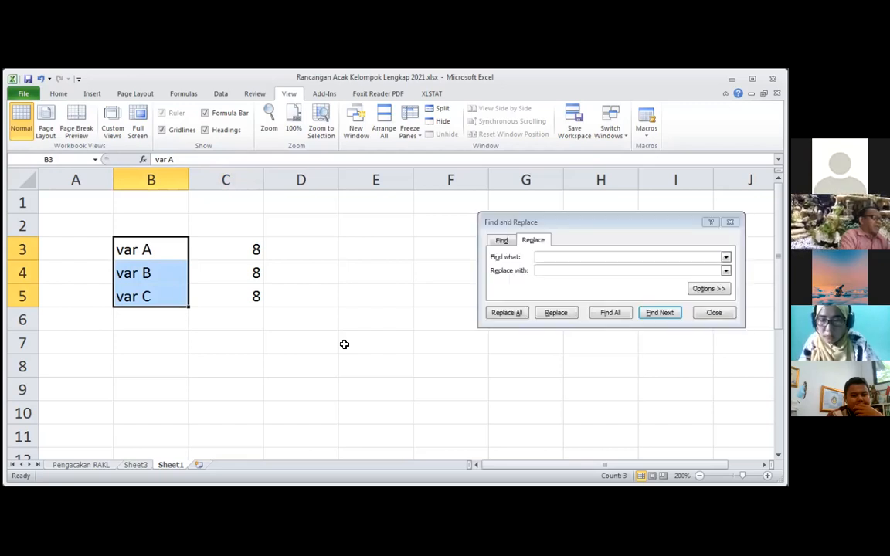
text(VAR)
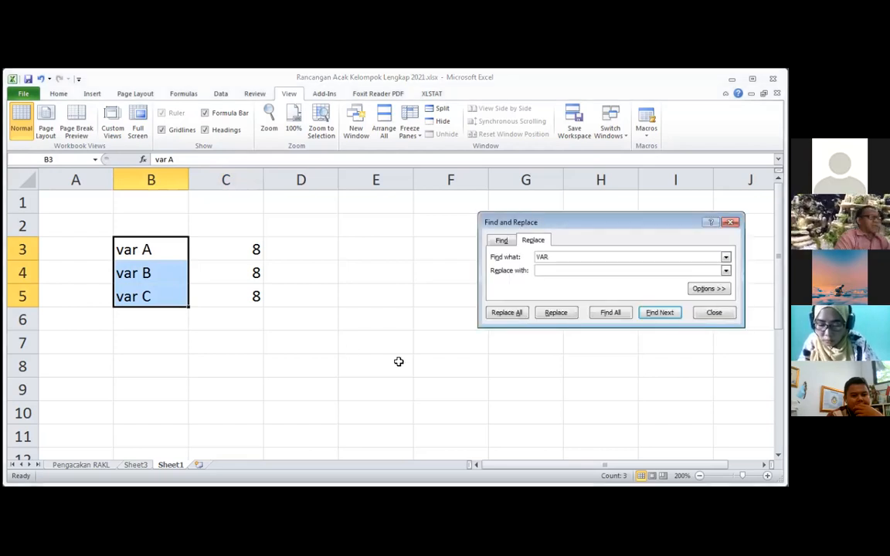
key(BackSpace)
key(BackSpace)
key(BackSpace)
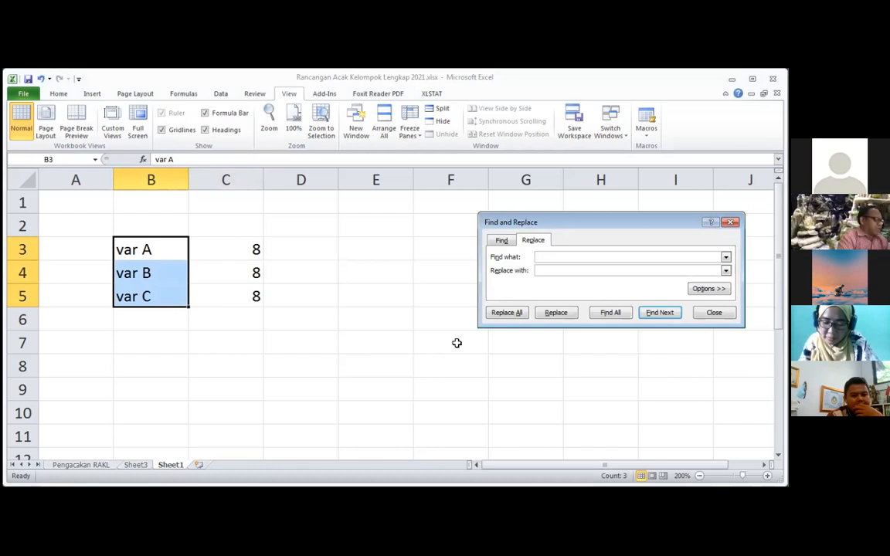
text(var)
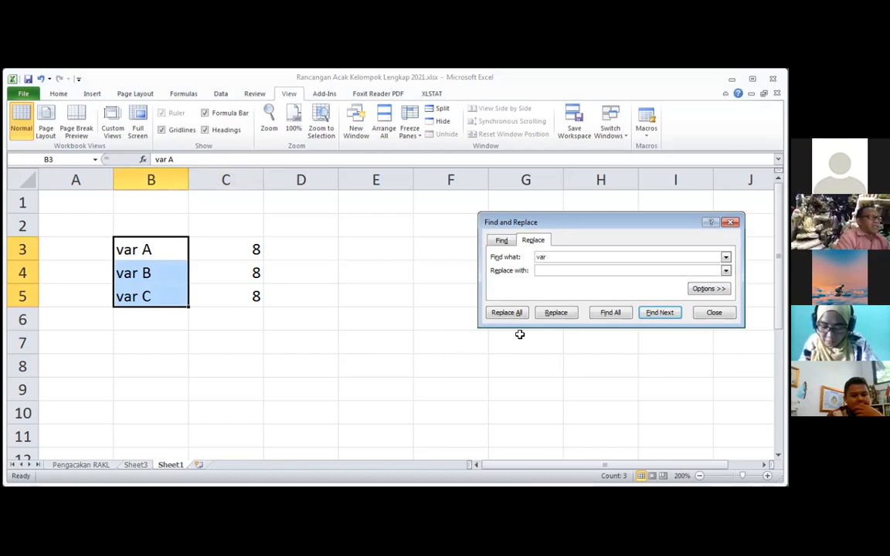
click(555, 271)
text(mr)
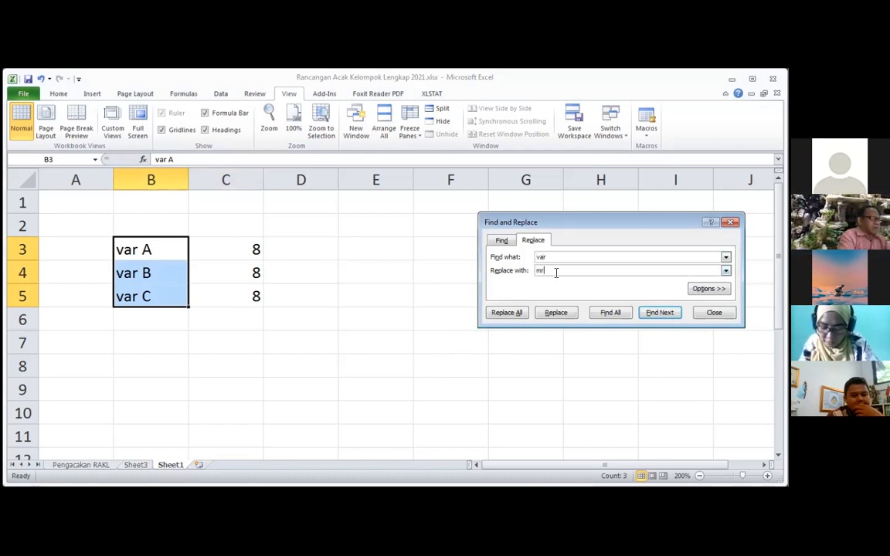
text(et)
click(505, 312)
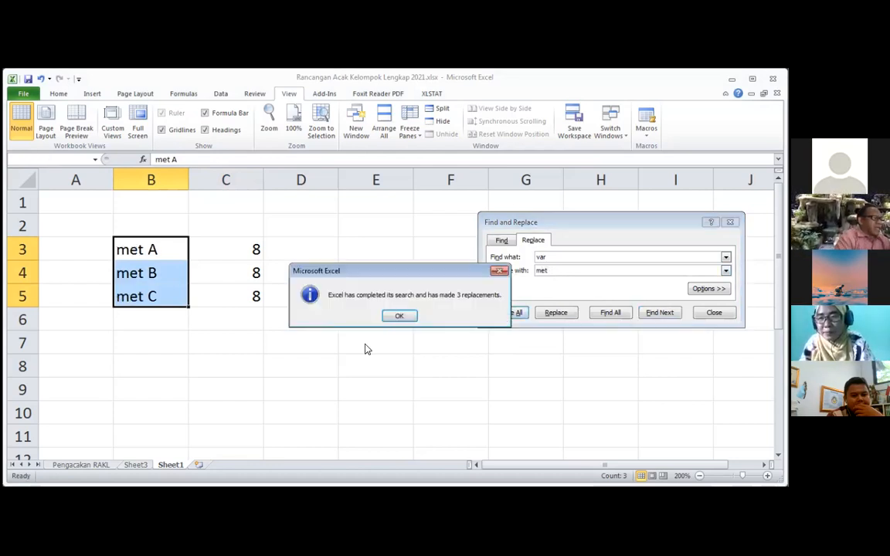
click(405, 314)
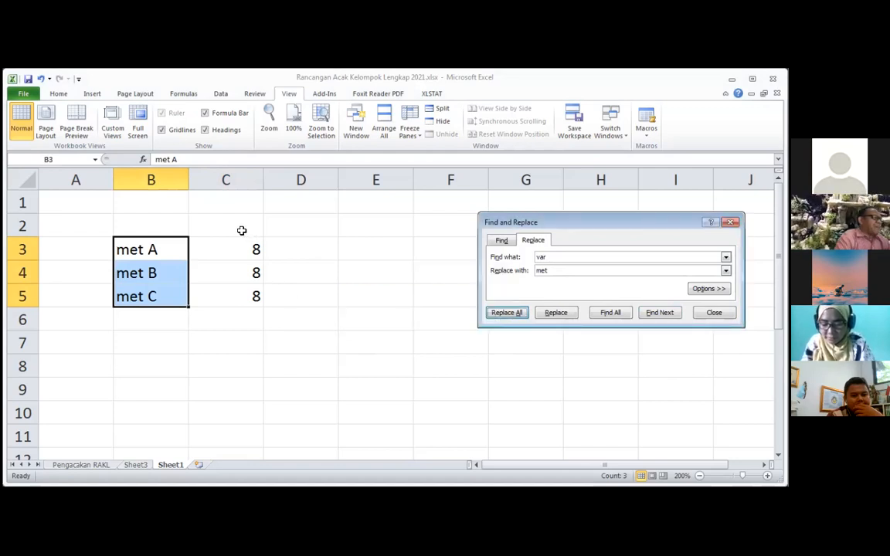
drag(240, 230, 222, 282)
click(290, 329)
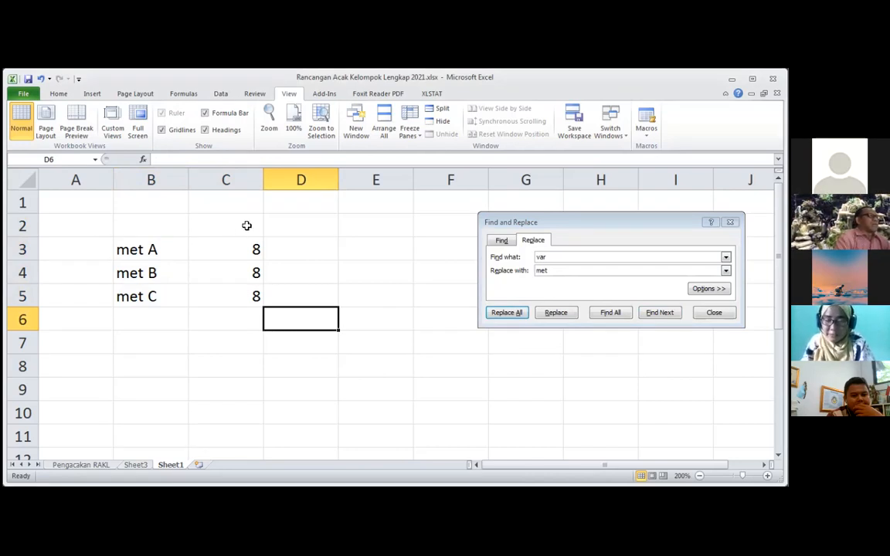
- Split the met A row into four groups by entering 2 in each of cells C3:F3
click(245, 253)
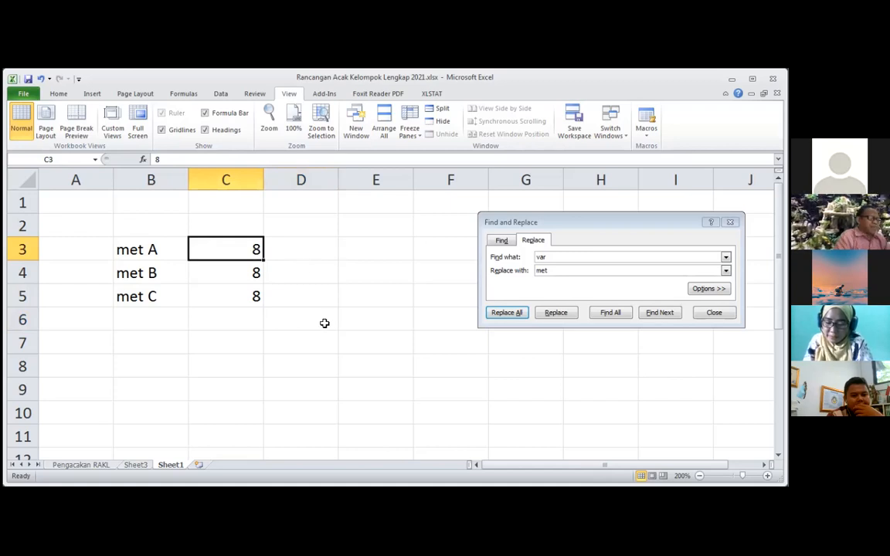
text(2)
key(Tab)
text(2)
key(Tab)
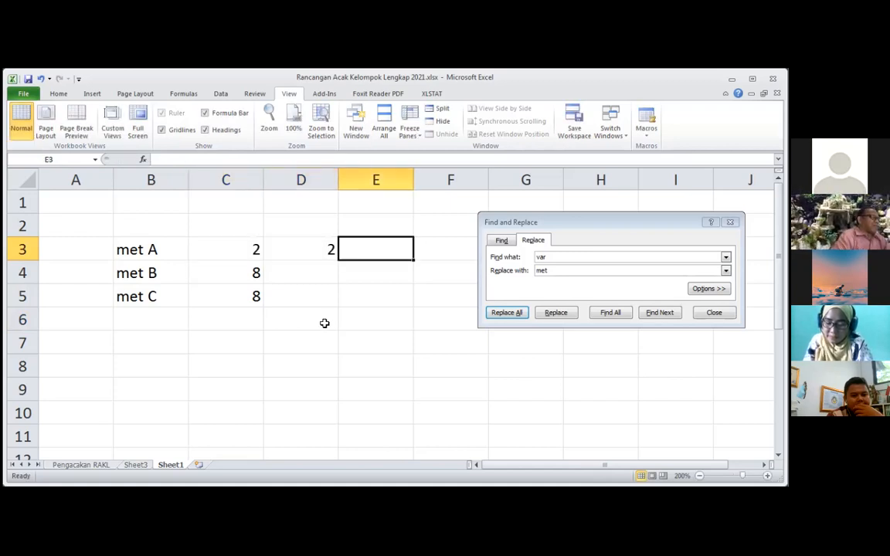
text(2)
key(Tab)
text(2)
key(Up)
- Label the four group columns 130, 120-130, 110-100 and 100 in cells C2:F2
key(Left)
key(Left)
key(Left)
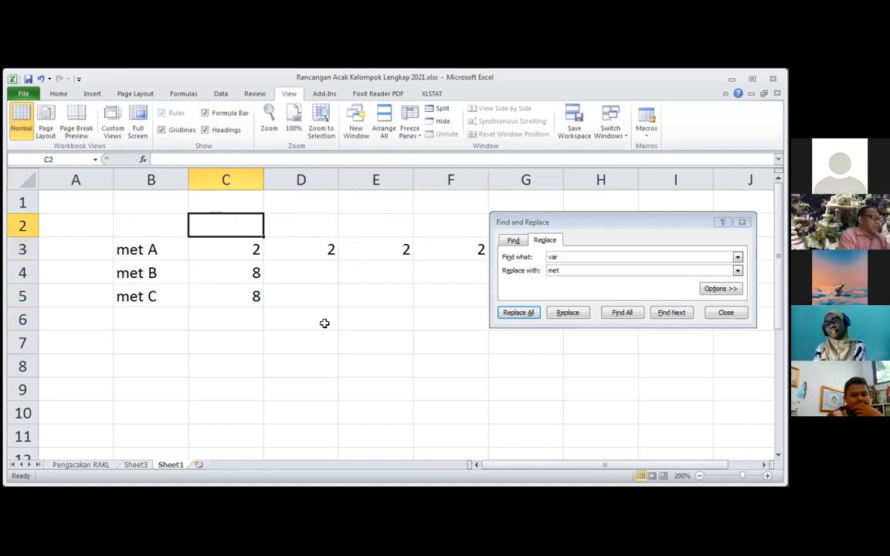
text(130)
key(Tab)
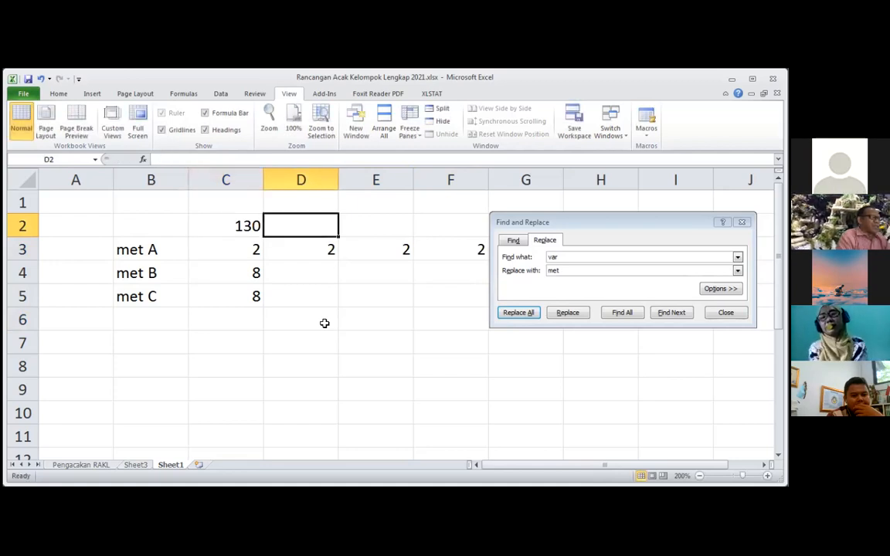
text(12)
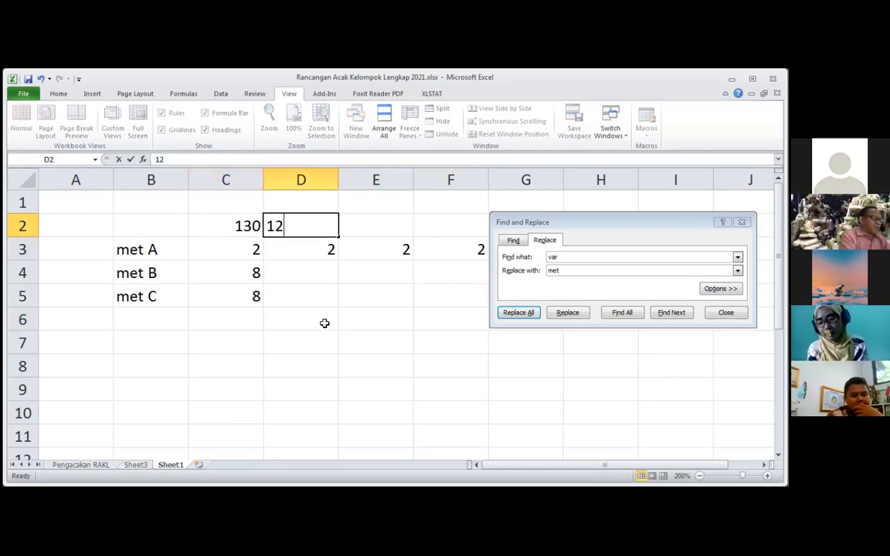
text(0-130)
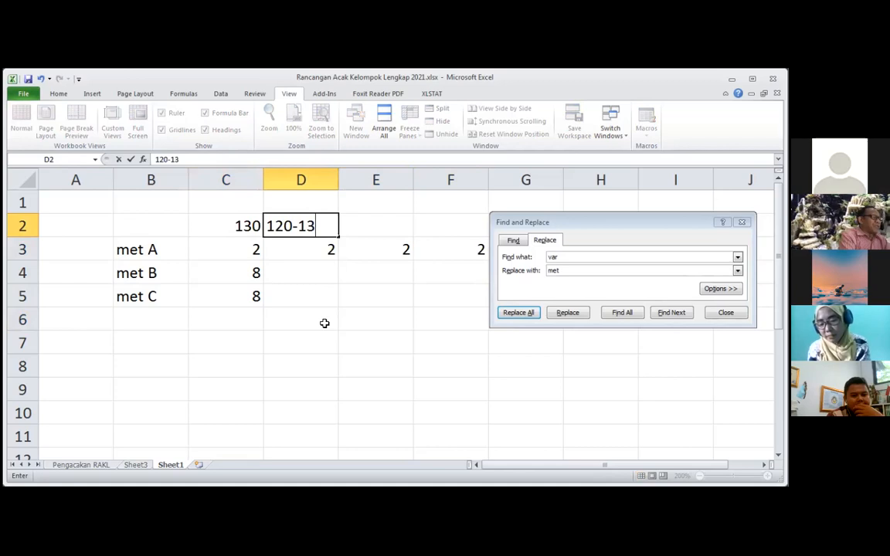
key(Tab)
text(110-100)
key(Tab)
text(100)
key(Return)
key(Left)
key(Up)
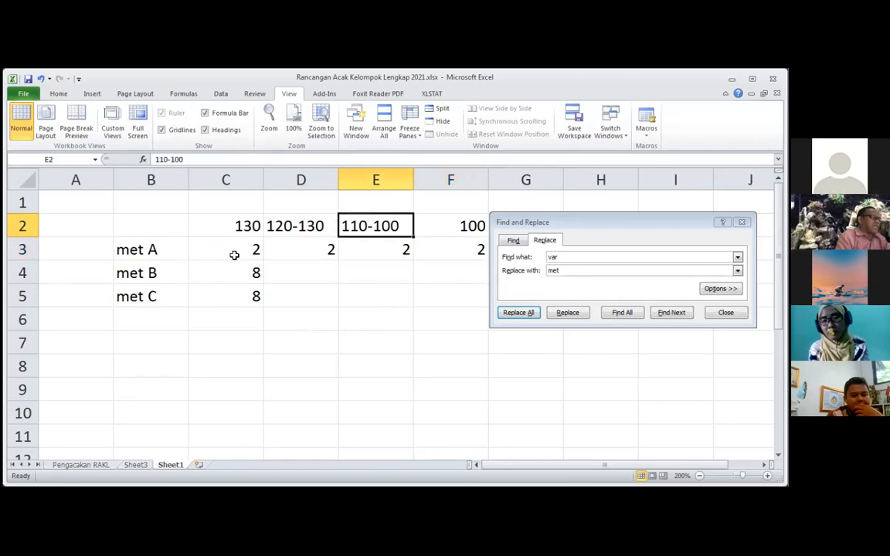
- Close the Find and Replace dialog and return to cell C3
click(452, 244)
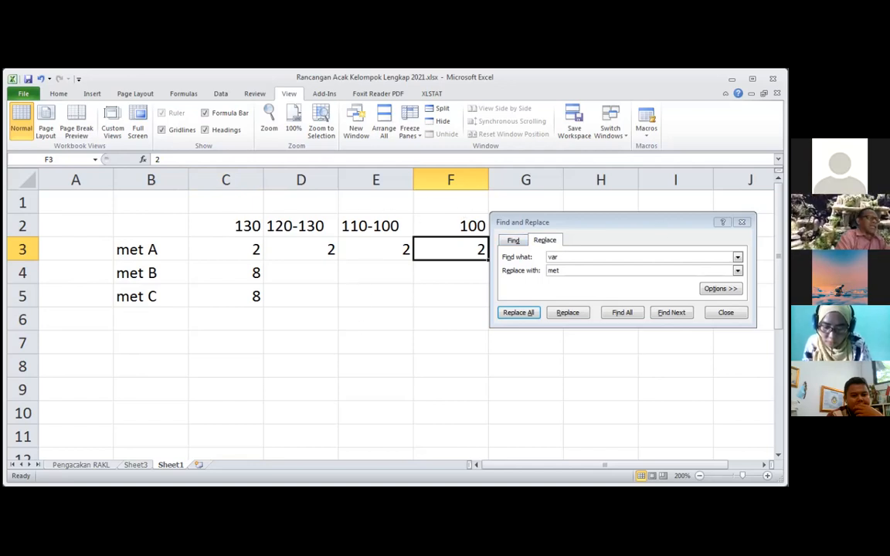
click(741, 221)
key(Left)
key(Left)
key(Left)
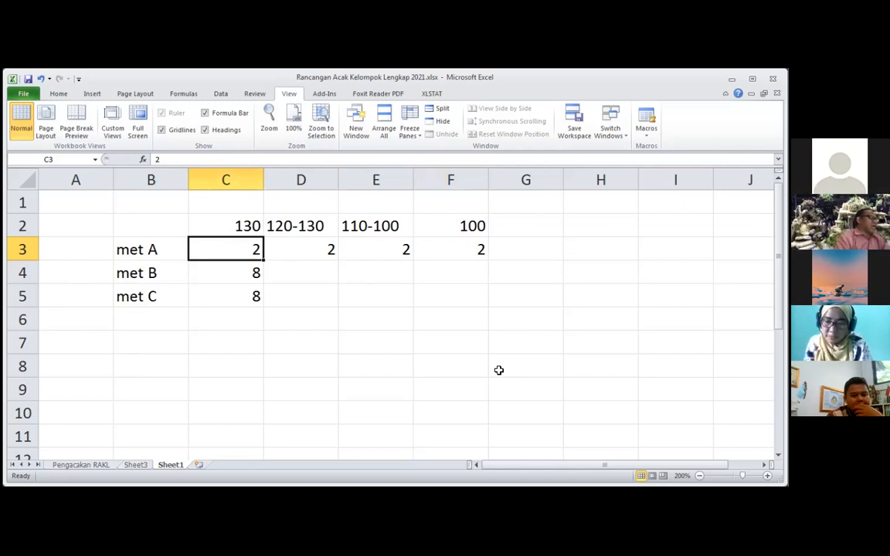
key(Down)
key(Up)
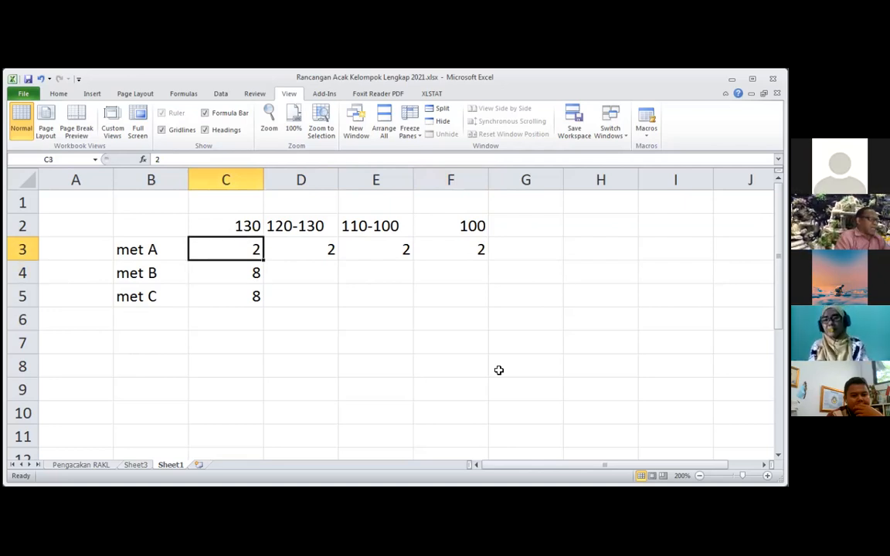
key(Up)
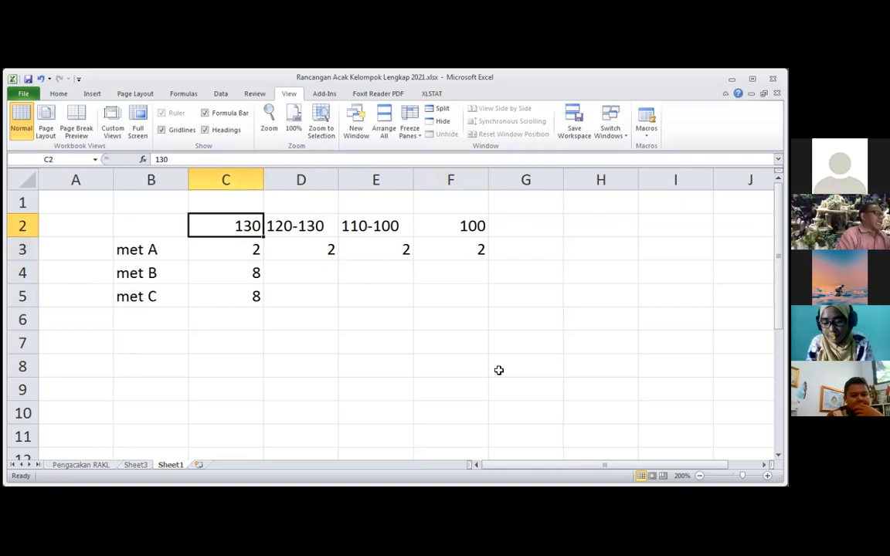
key(Left)
key(Right)
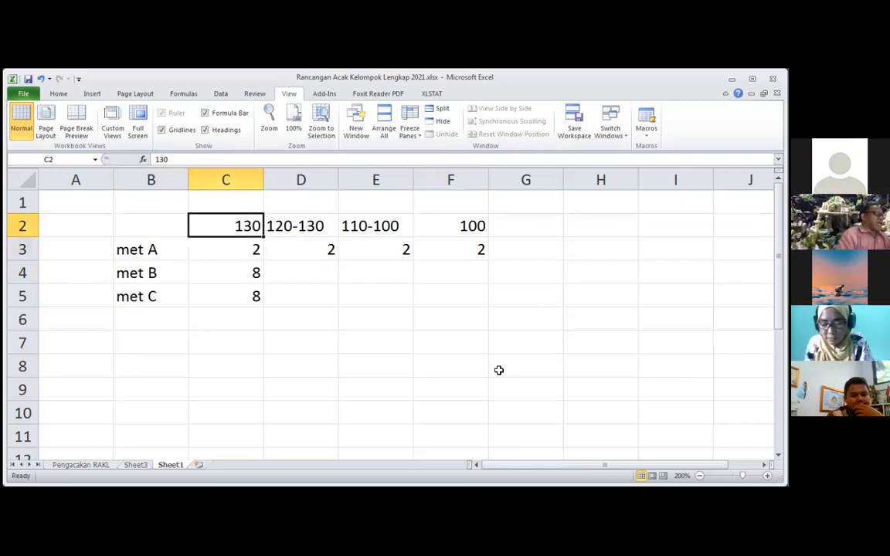
- Relabel the four group columns in cells C2:F2 as kat4, kat3, kat2 and kat1
key(Right)
key(Right)
key(Right)
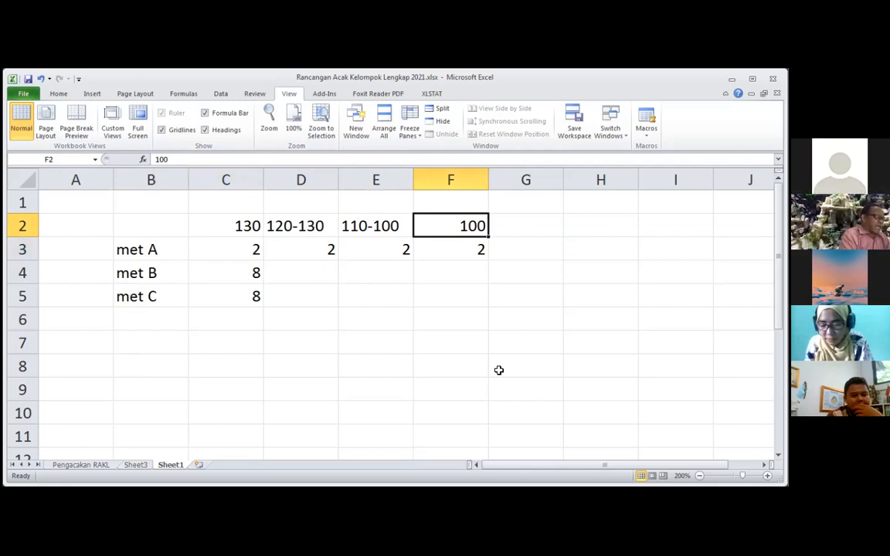
text(kat1)
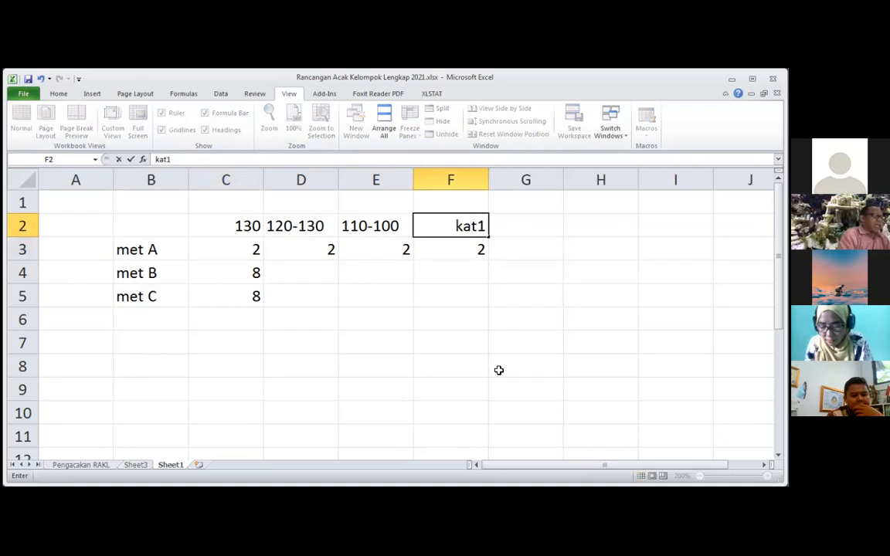
key(Left)
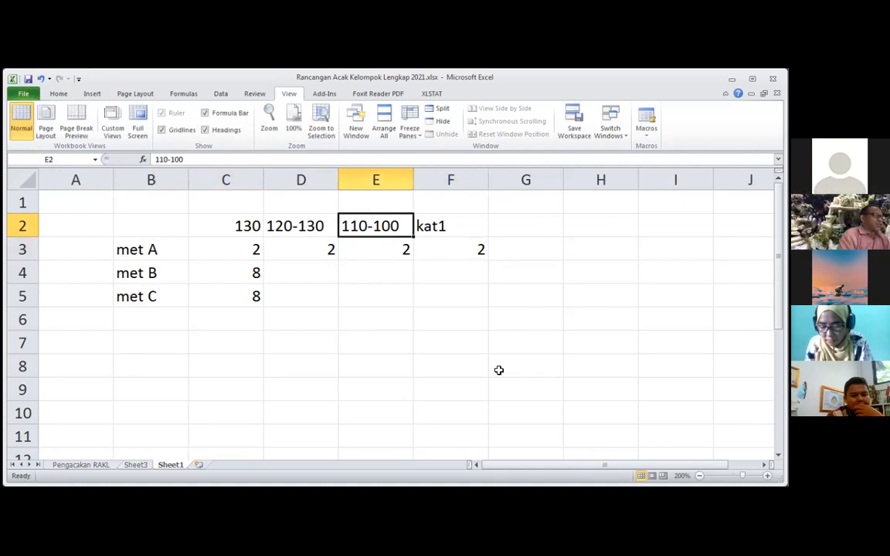
text(kat2)
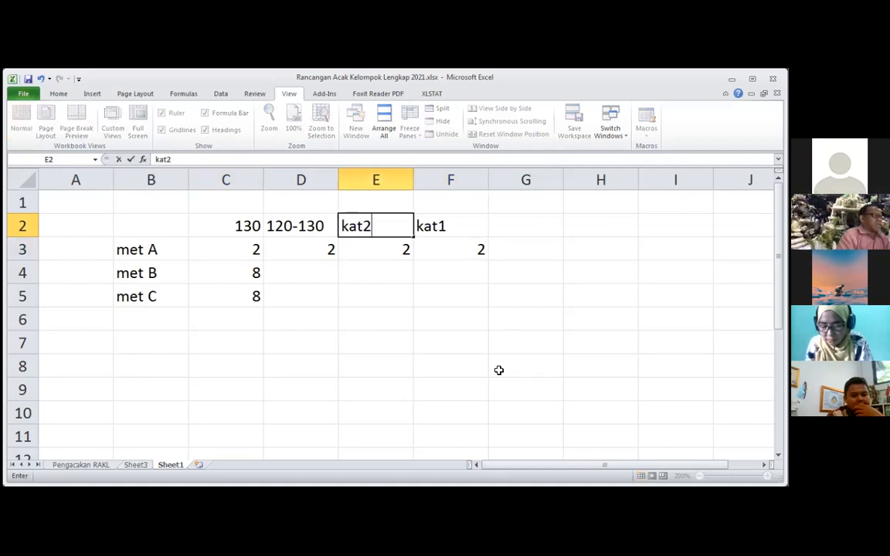
key(Left)
text(kat3)
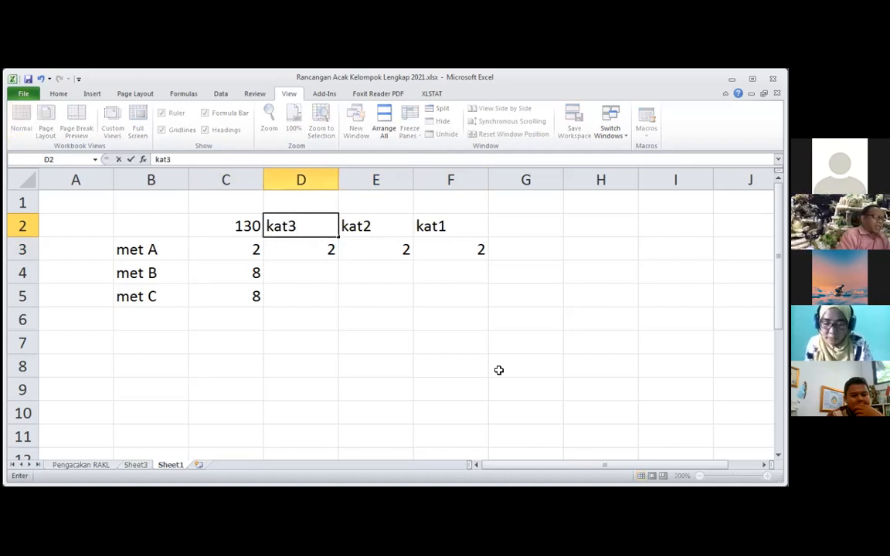
key(Left)
text(kat4)
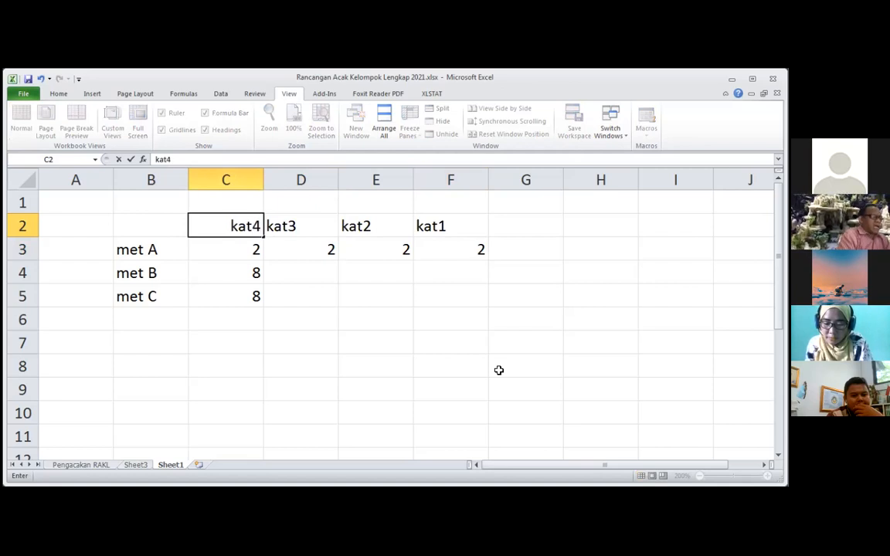
key(Return)
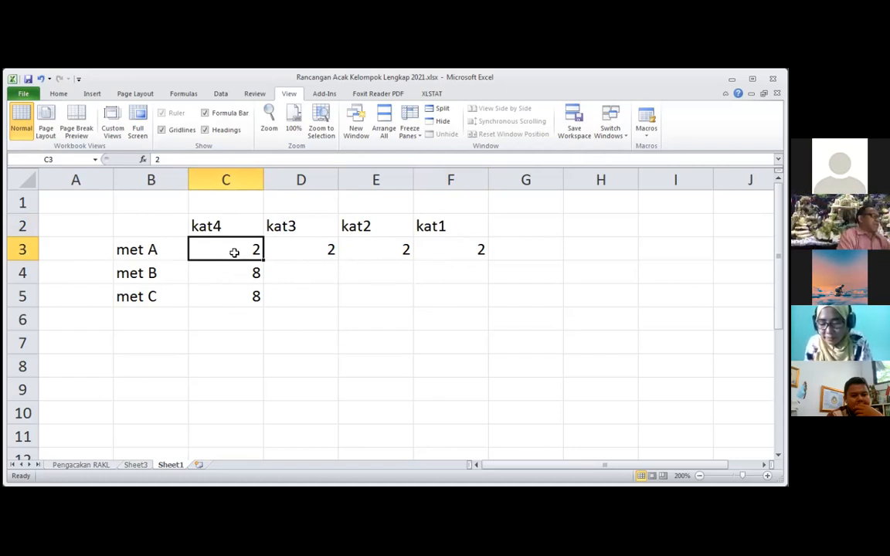
drag(234, 251, 302, 273)
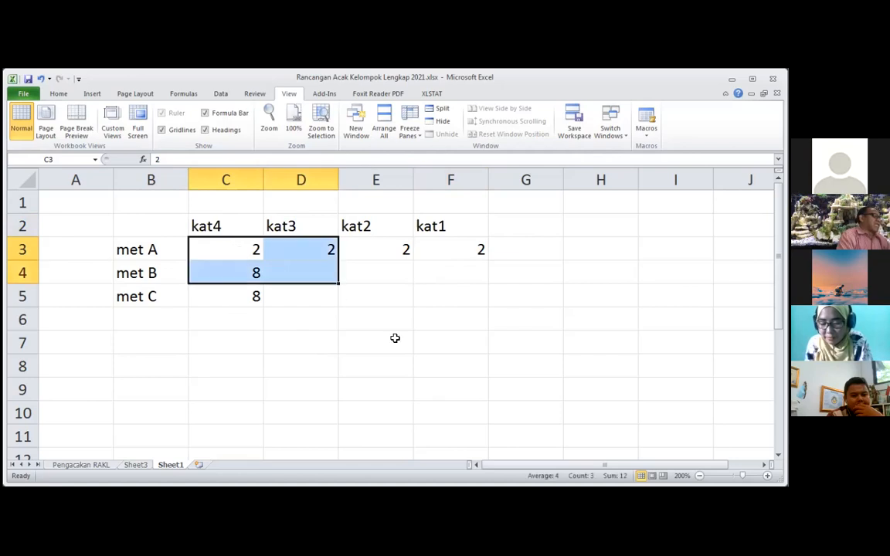
click(220, 254)
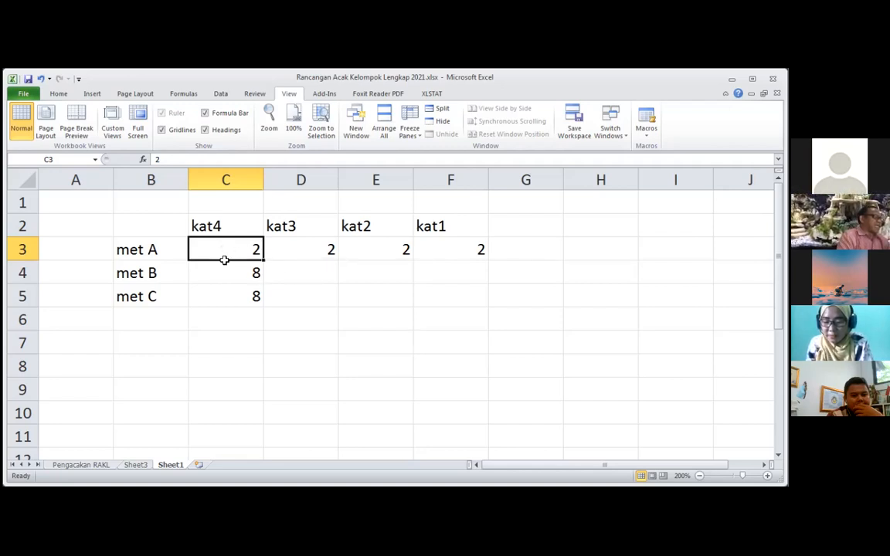
click(433, 360)
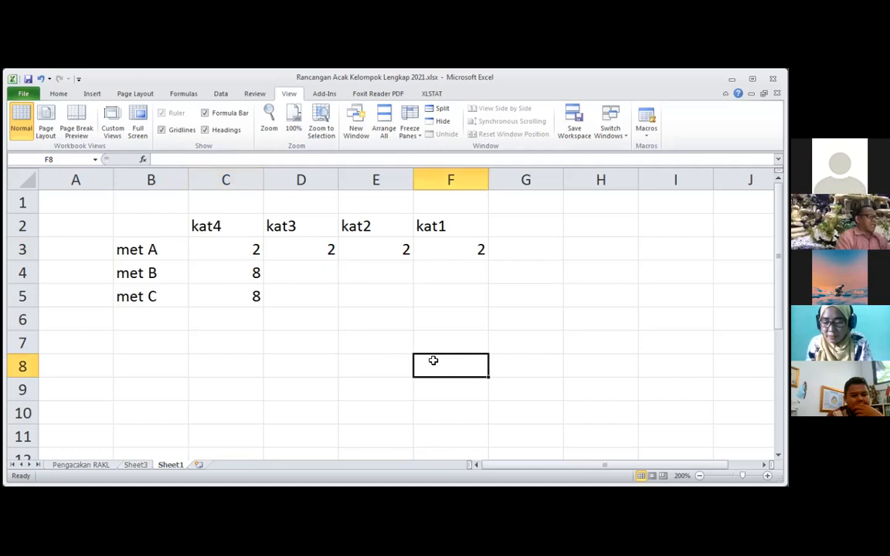
- Fill the kat4 column with the scores 98, 95 and 97 for met A, met B and met C
click(230, 244)
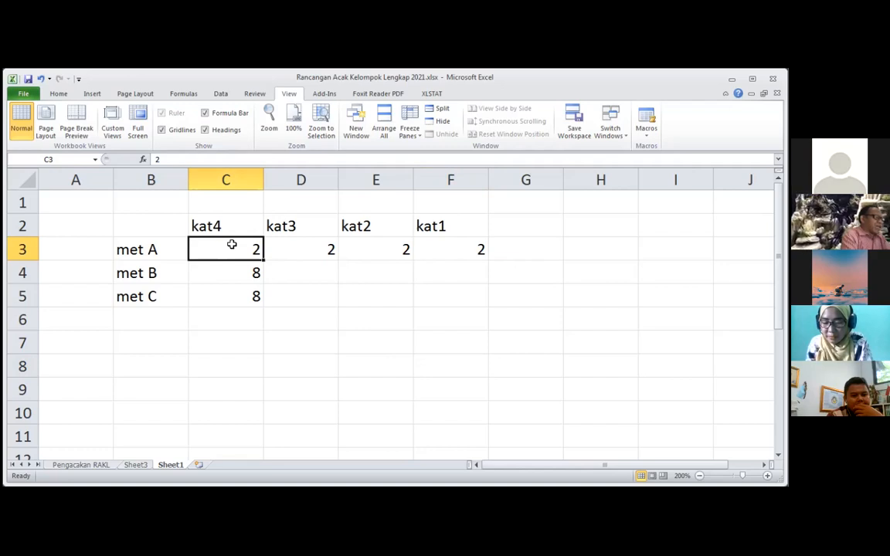
text(98)
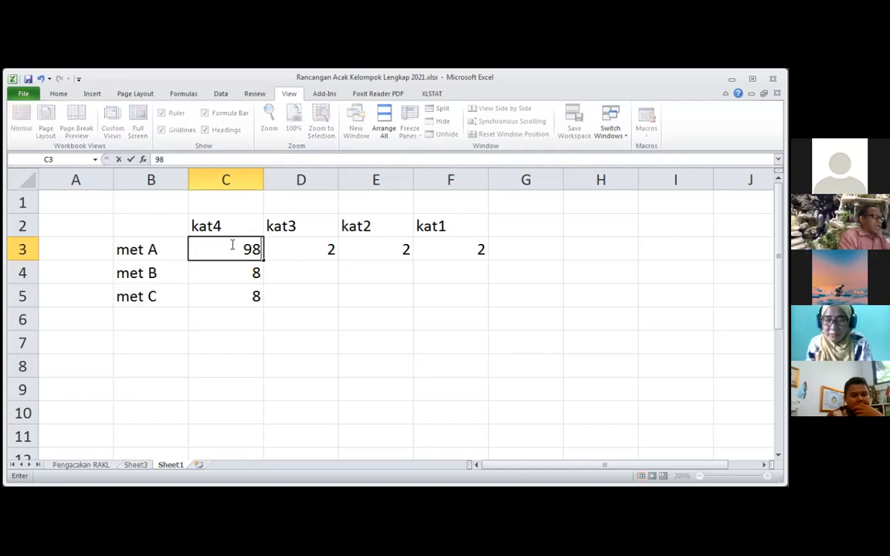
key(Return)
text(95)
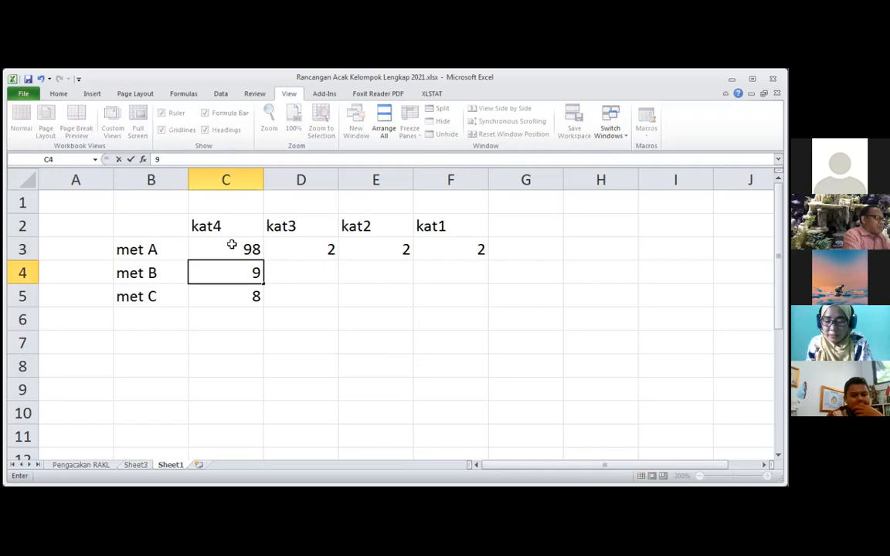
key(Return)
text(97)
key(Right)
- Fill the kat3 column with the scores 92, 86 and 84 for met A, met B and met C
key(Up)
key(Up)
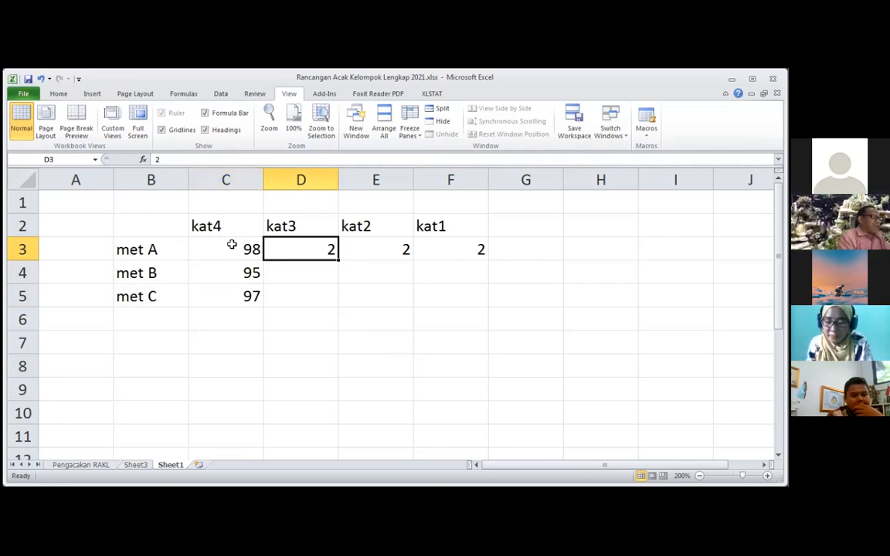
text(92)
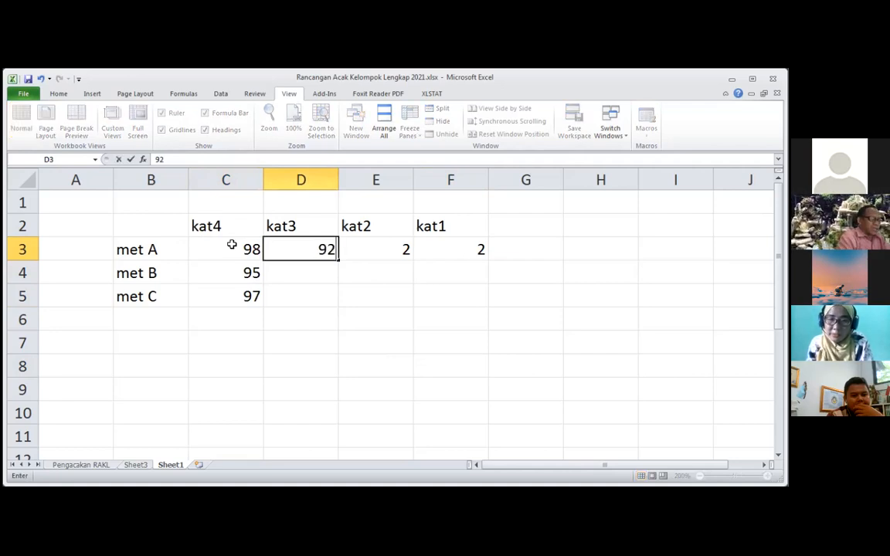
key(Return)
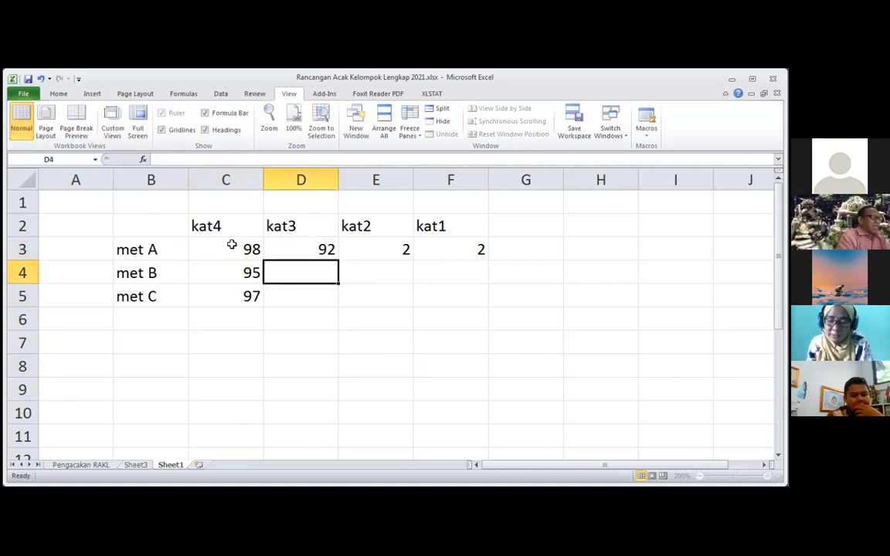
text(96)
key(Return)
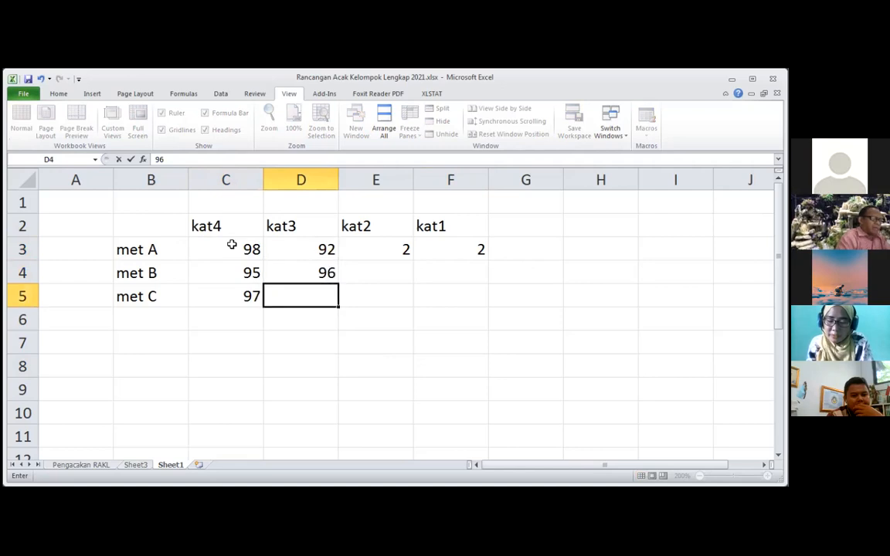
key(Up)
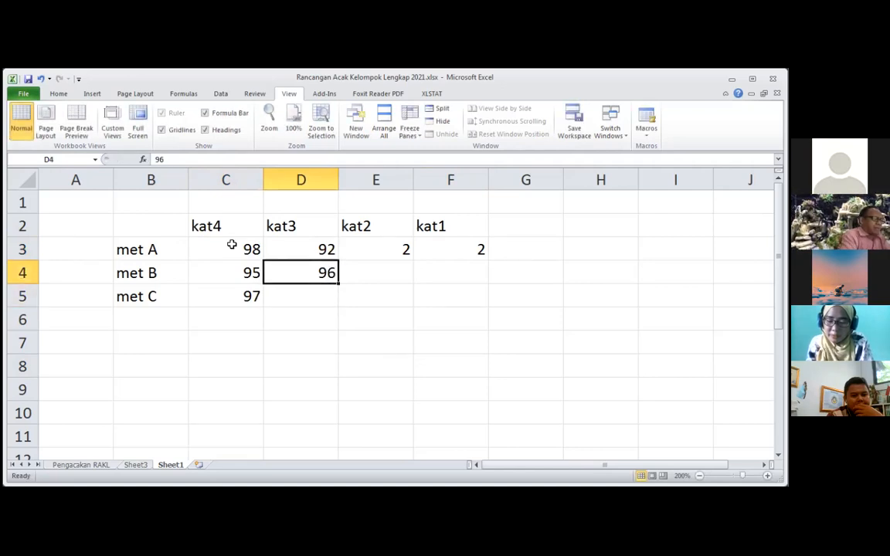
text(86)
key(Return)
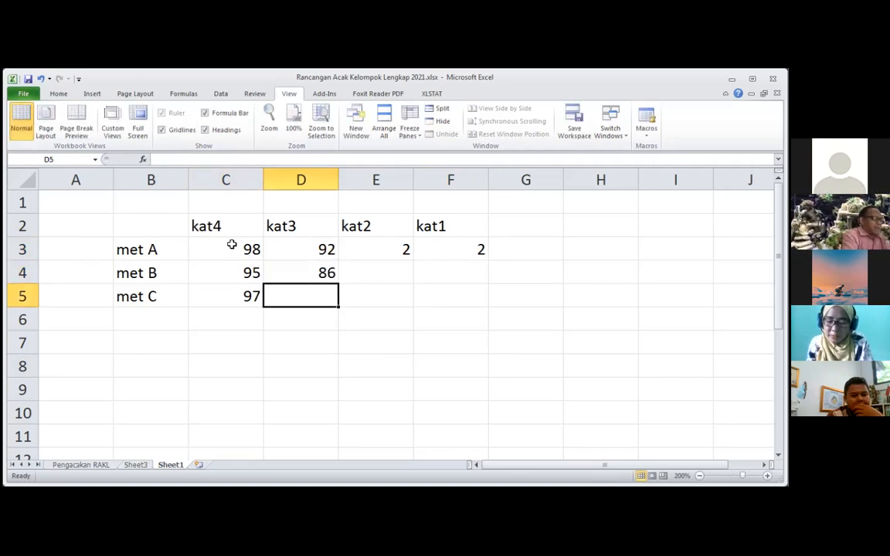
text(84)
key(Right)
- Enter the score 84 for met A in the kat2 column
key(Up)
key(Up)
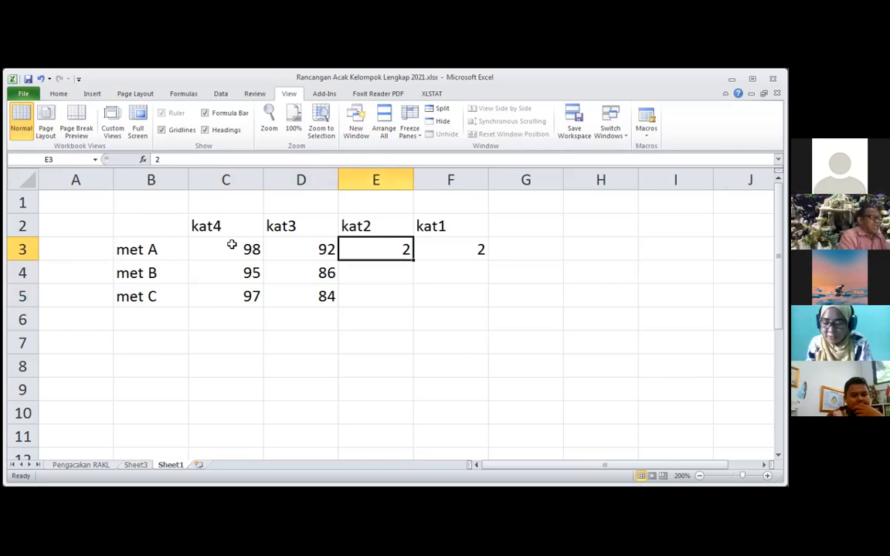
text(84)
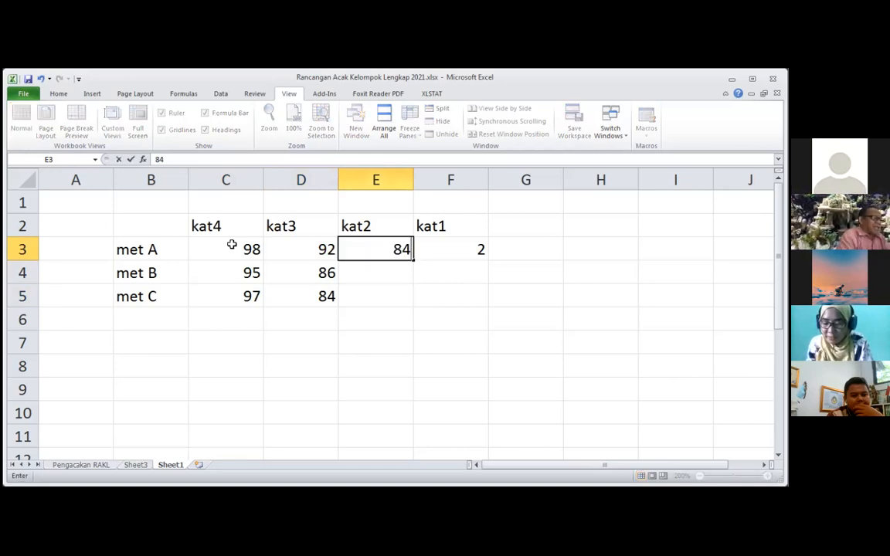
- Complete the kat2 column with 84 for met A, 82 for met B and 87 for met C
key(Return)
text(82)
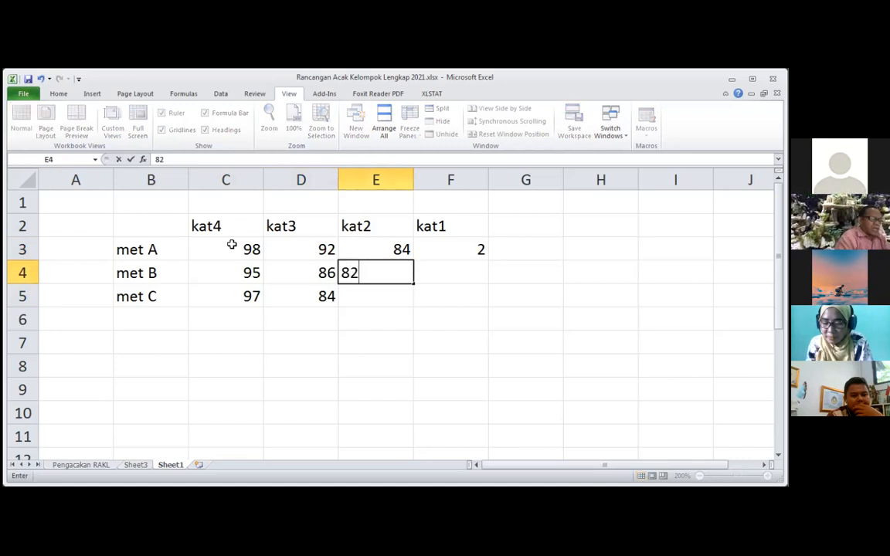
key(Return)
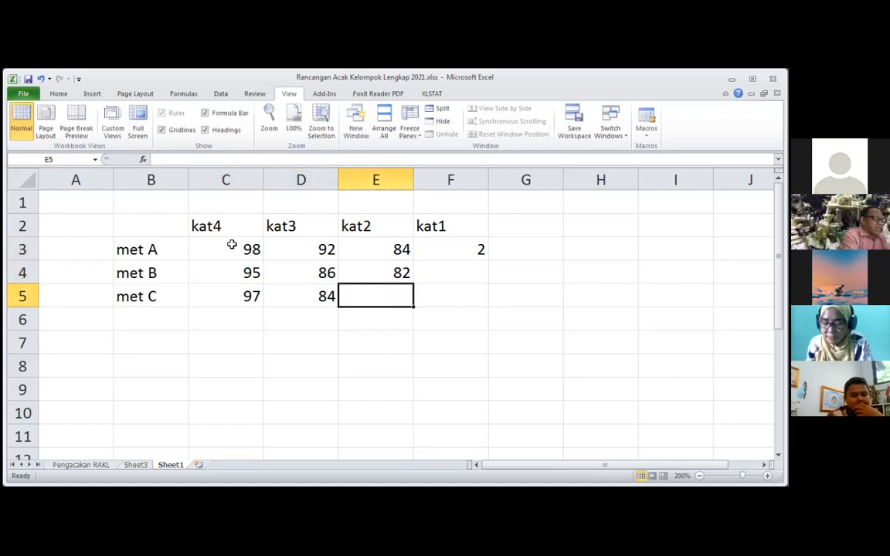
text(87)
- Fill the kat1 column with 78 for met A, 76 for met B and 74 for met C
key(Right)
key(Up)
key(Up)
text(78)
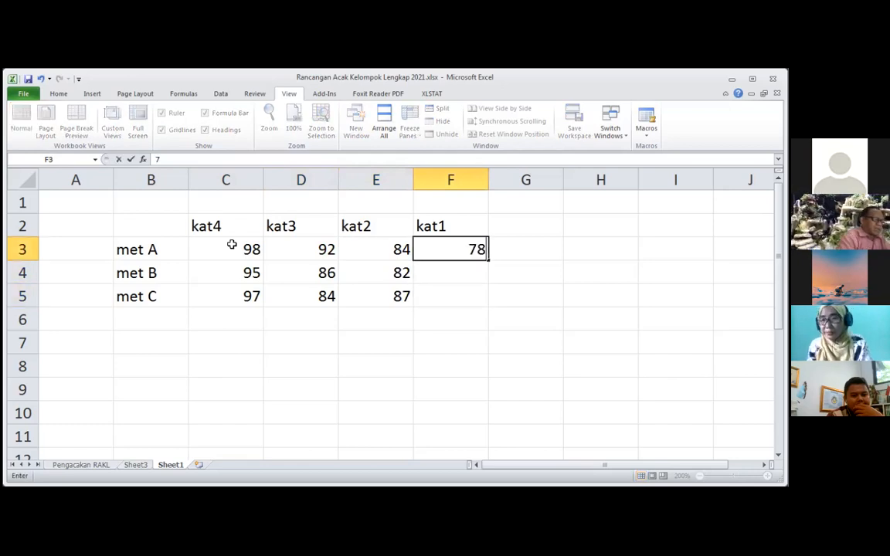
key(Return)
text(76)
key(Return)
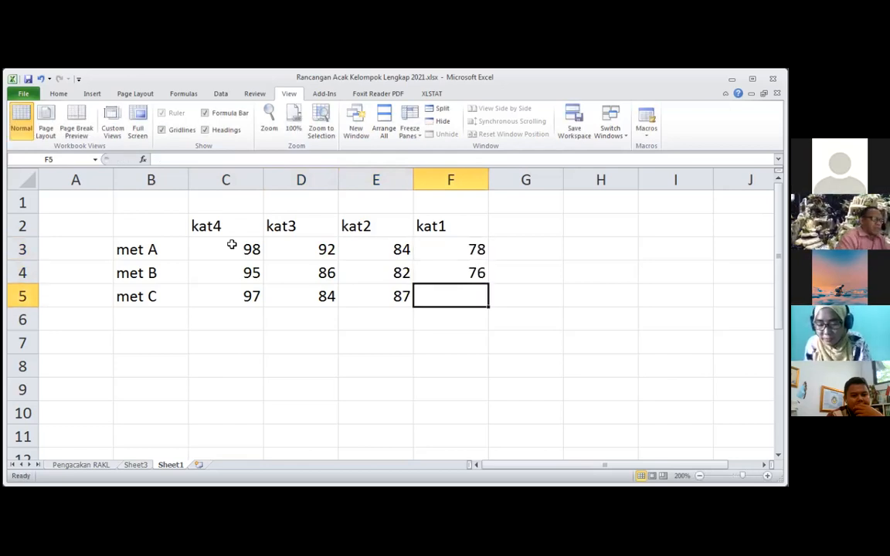
text(74)
key(Up)
key(Up)
key(Up)
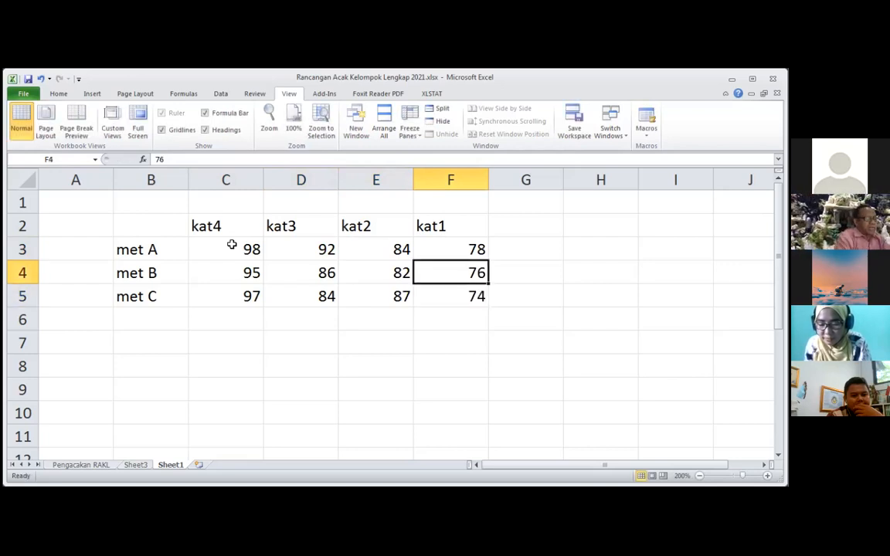
key(Left)
key(Left)
key(Left)
key(Left)
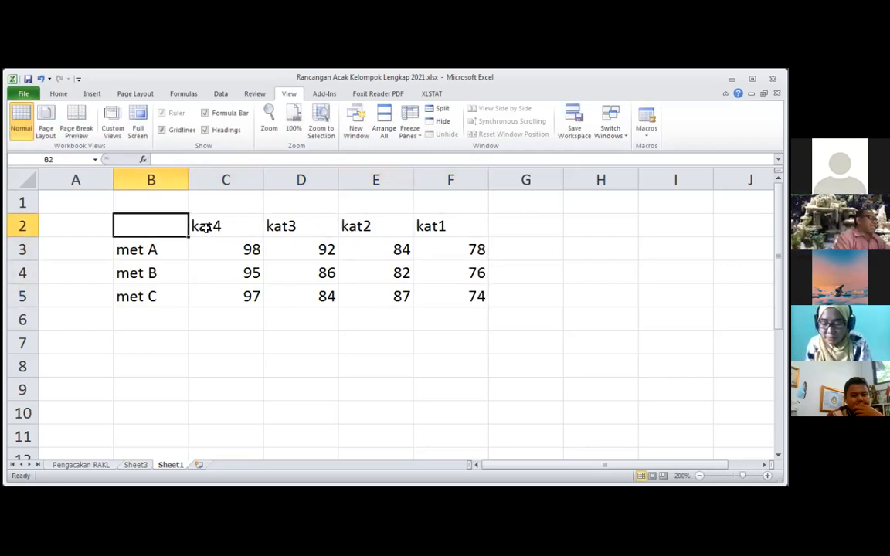
drag(206, 227, 417, 231)
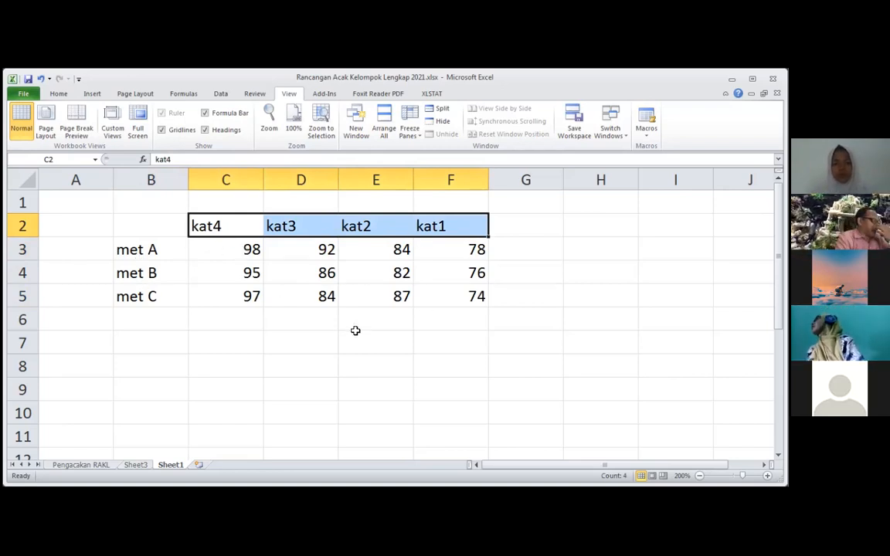
click(200, 225)
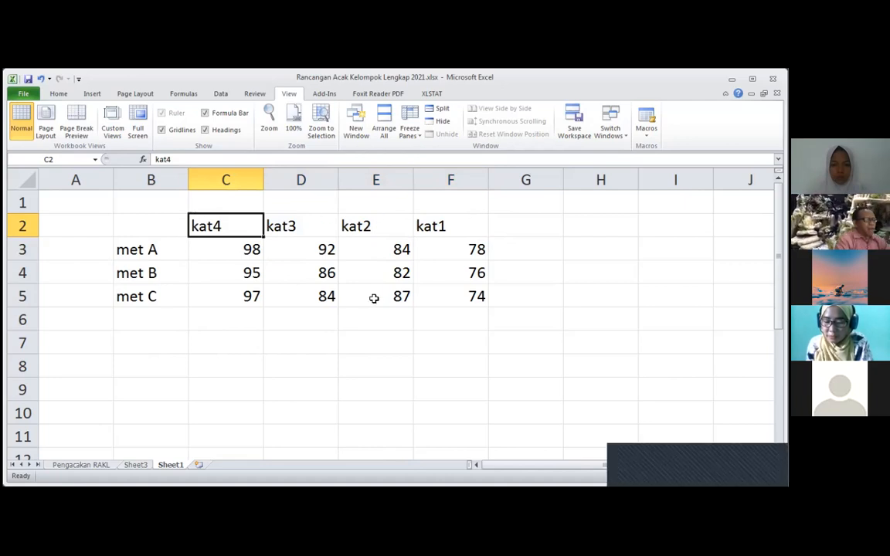
click(228, 345)
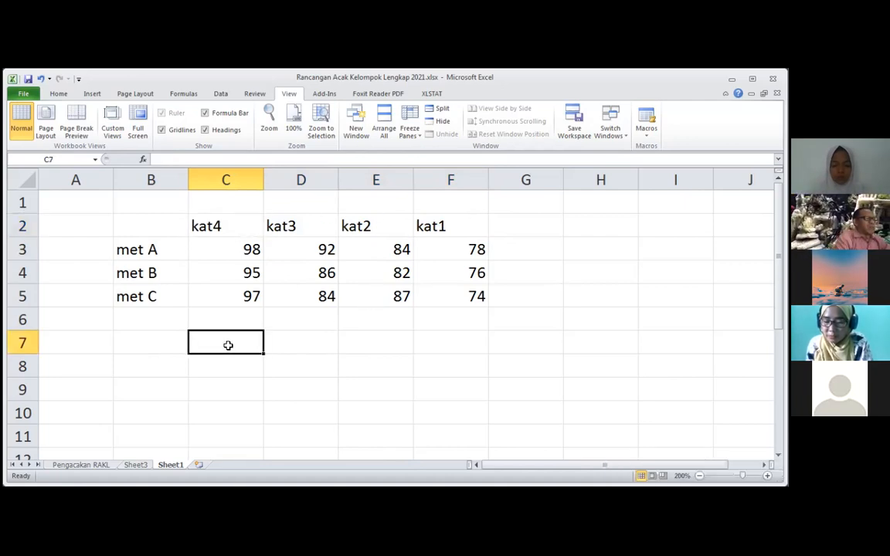
click(221, 96)
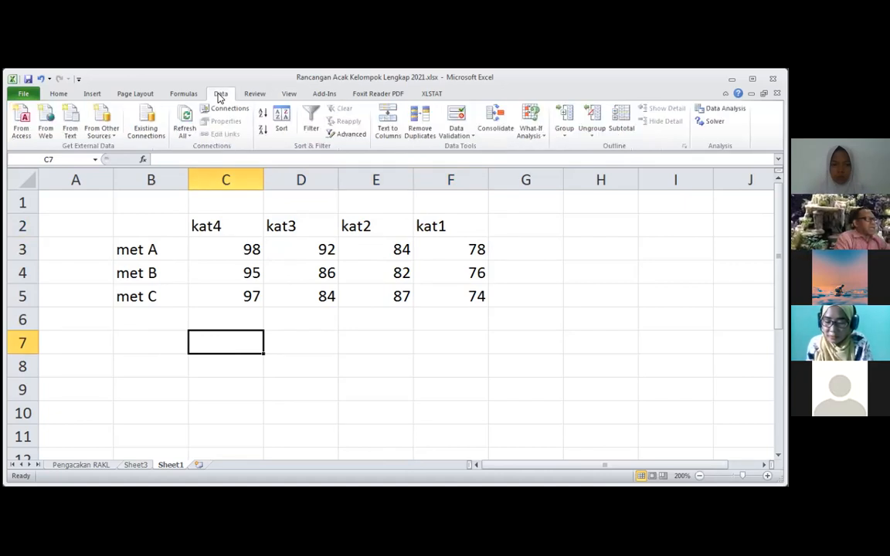
click(317, 95)
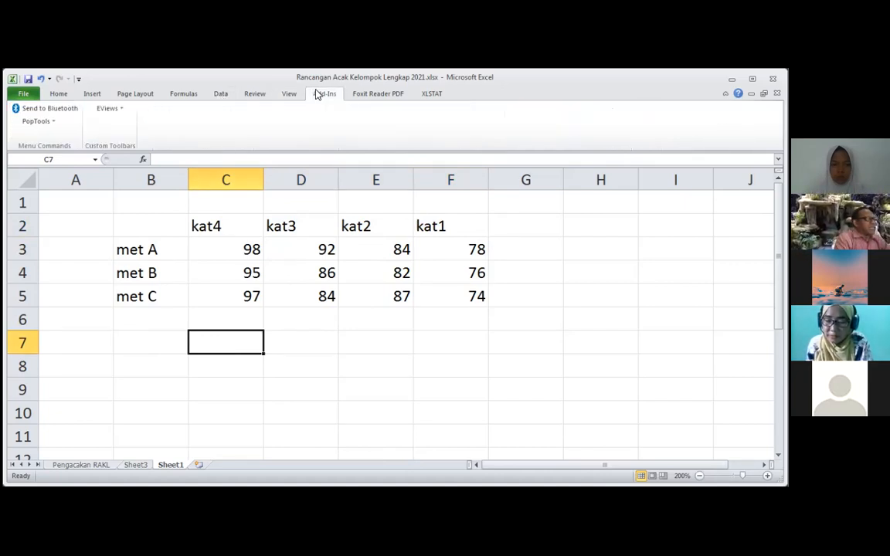
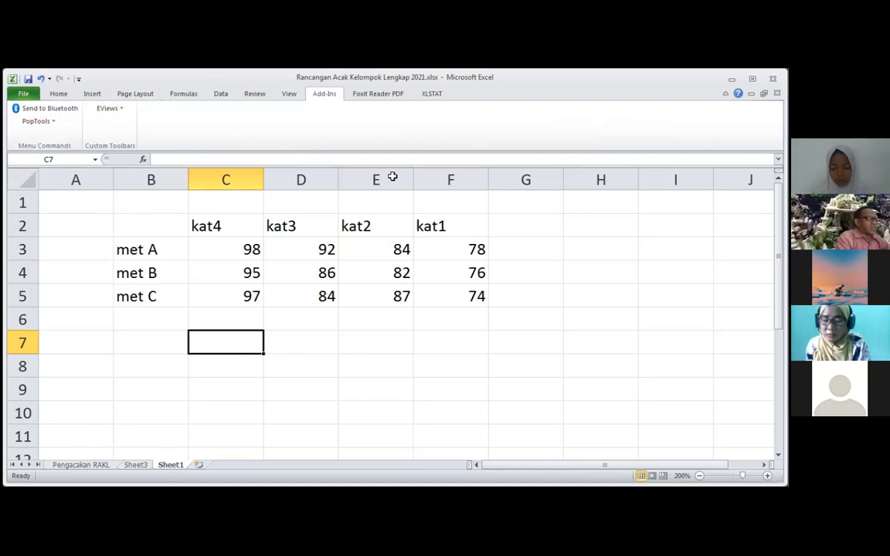
- Copy the table in B2:F5 and paste it at H22 on Sheet2 of Data One Way ANOVA.xls
drag(139, 224, 455, 295)
key(ctrl+c)
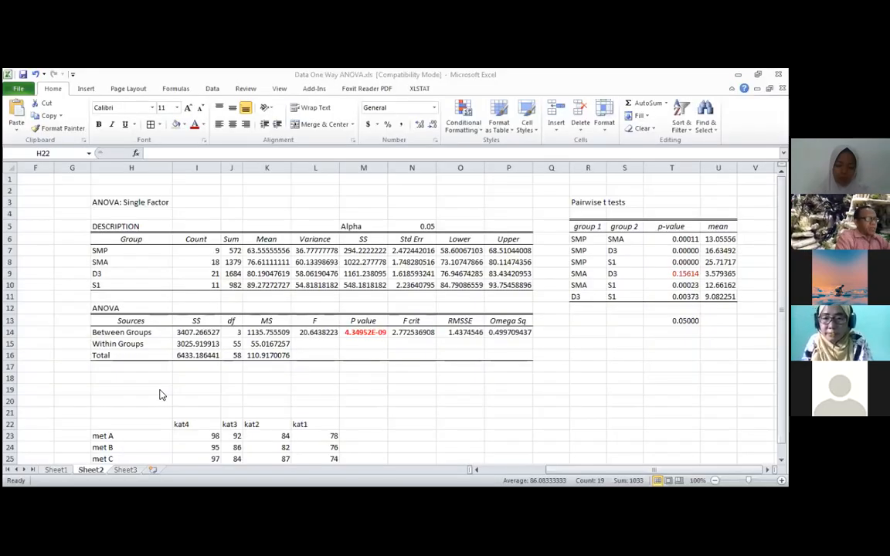
key(ctrl+v)
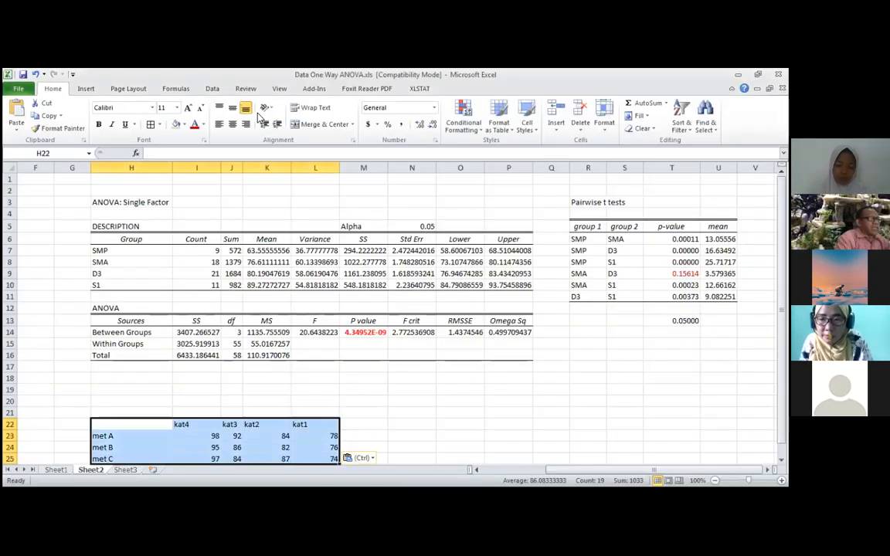
click(315, 89)
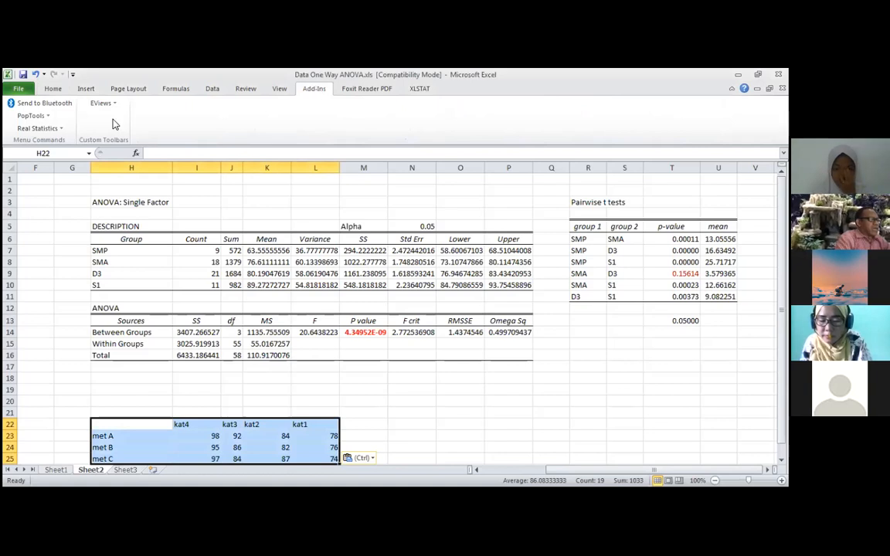
click(45, 129)
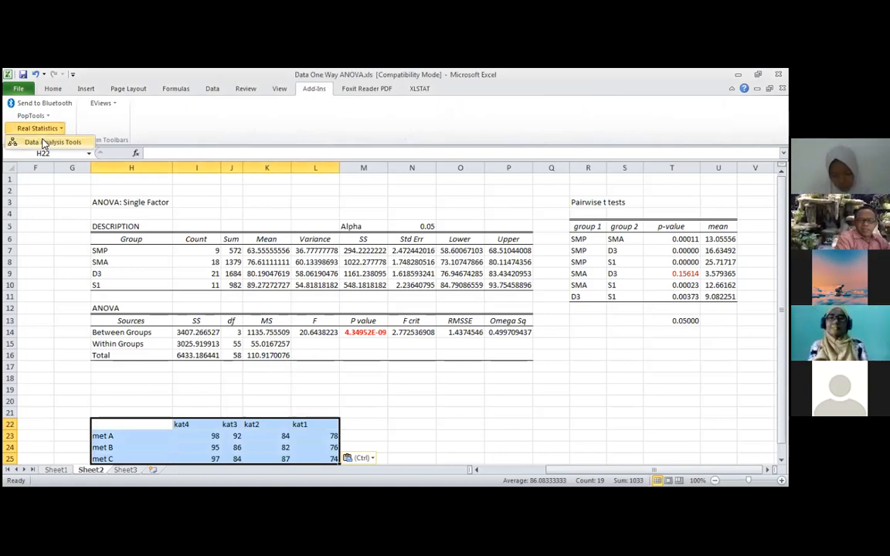
click(44, 144)
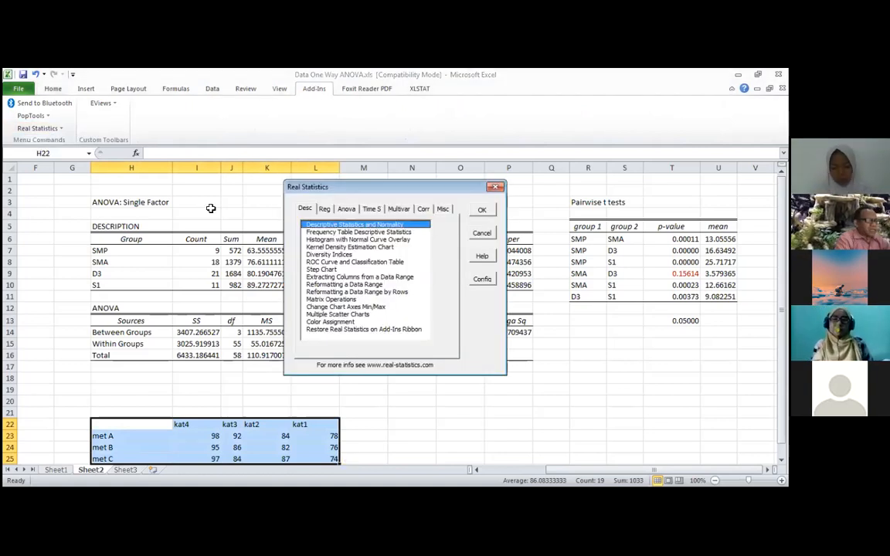
click(346, 209)
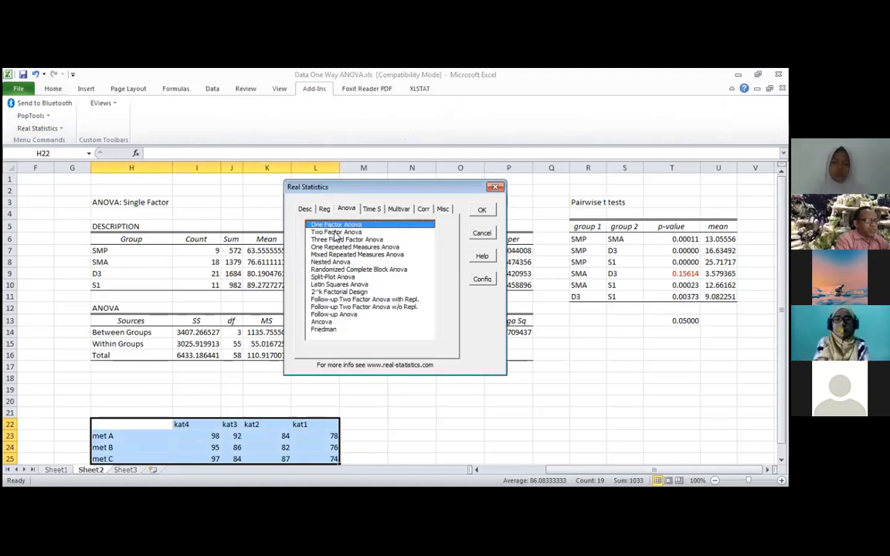
click(333, 232)
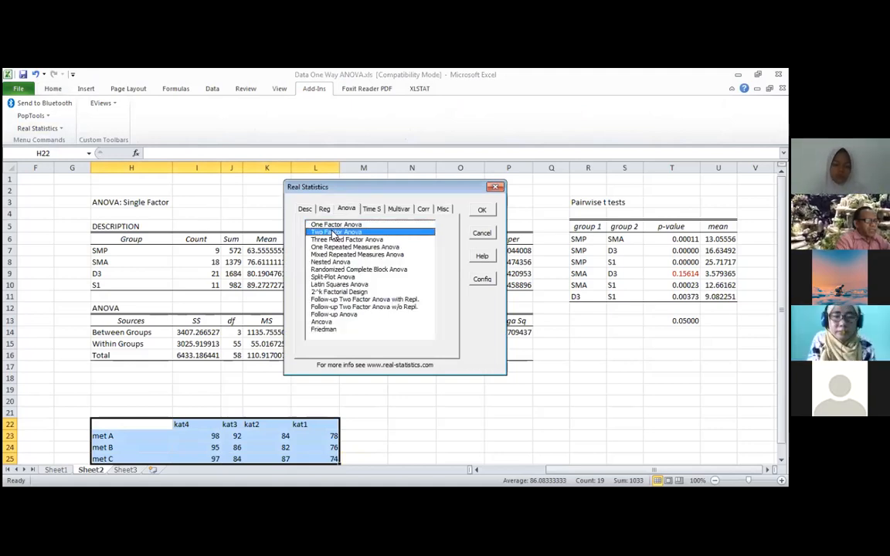
click(481, 210)
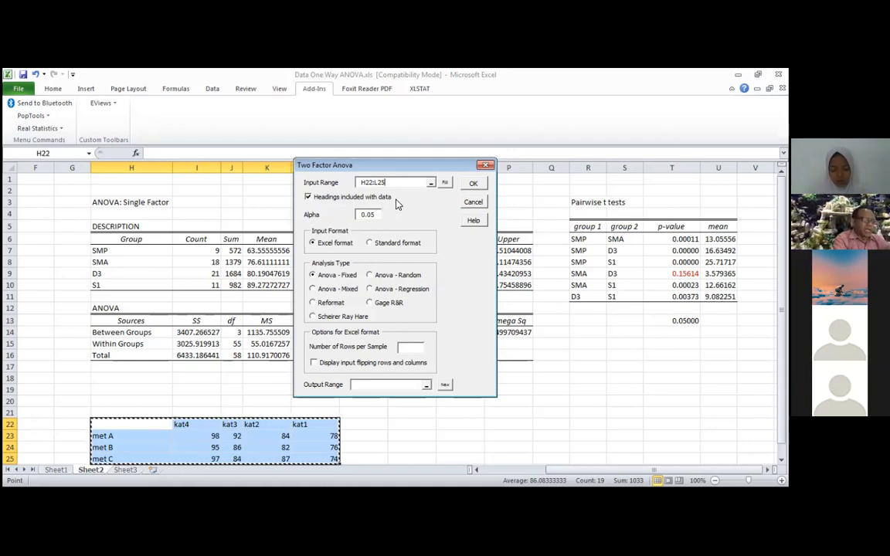
click(473, 203)
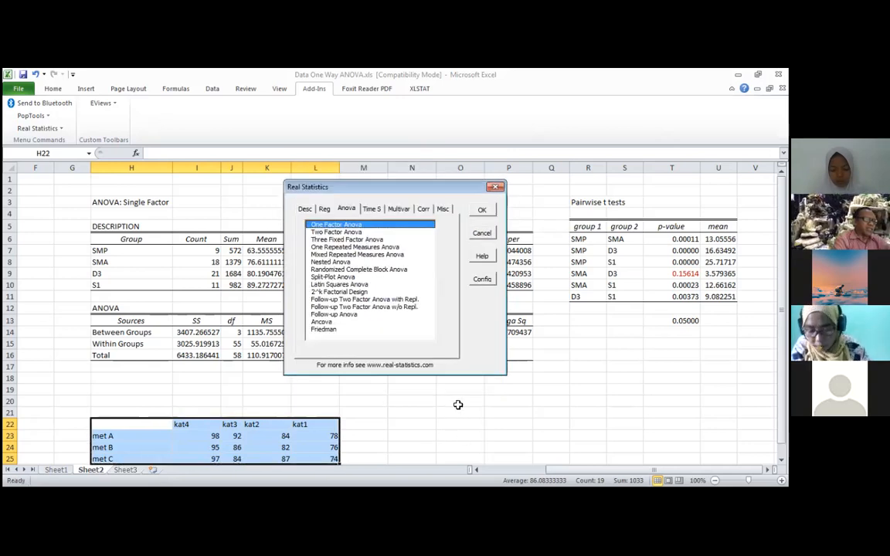
click(482, 234)
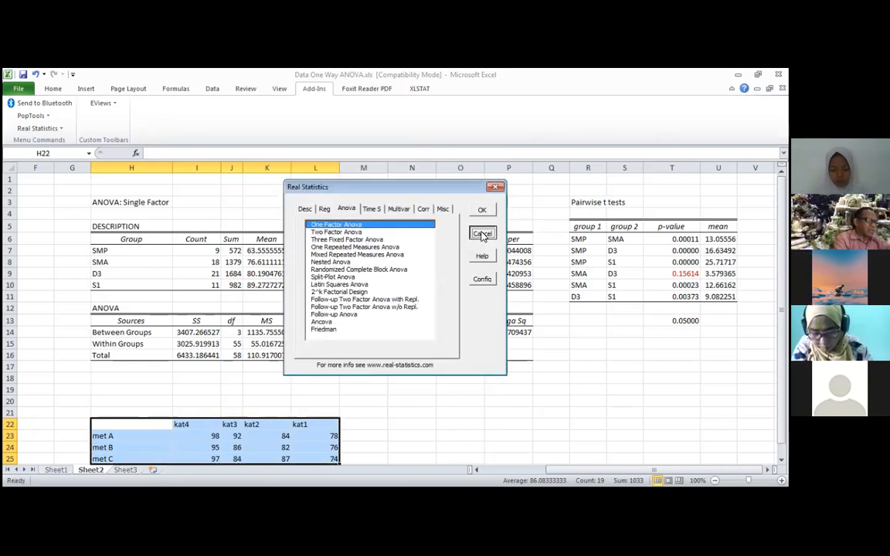
- Enter the column headings Metode in N19 and Kategori in O19
click(412, 390)
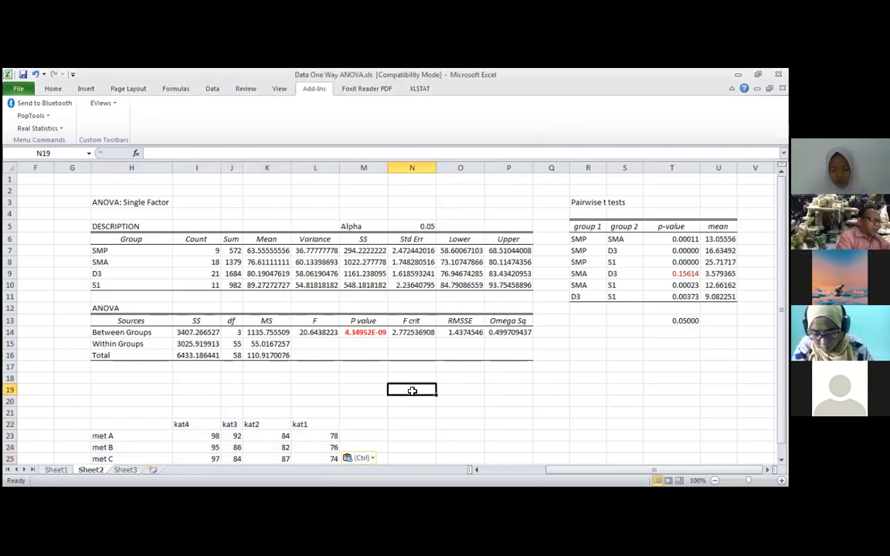
text(Metod)
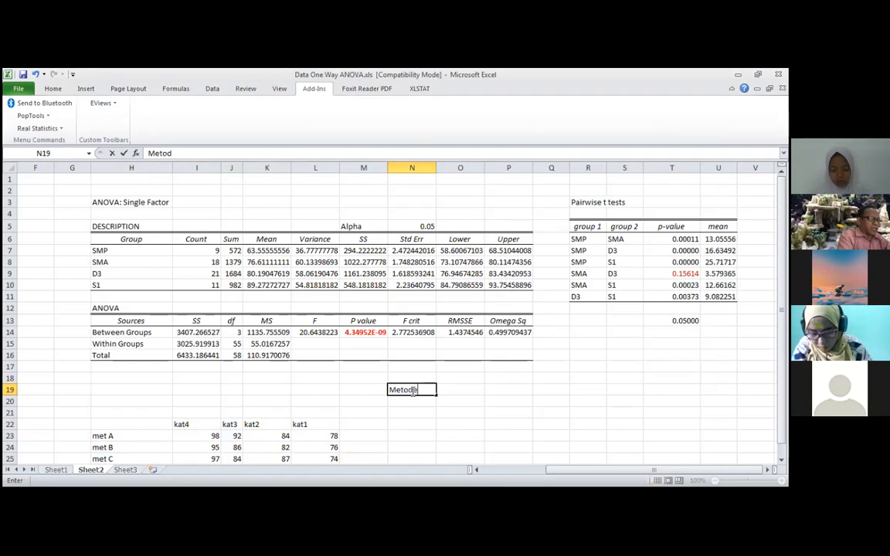
text(e)
key(Tab)
text(Katego)
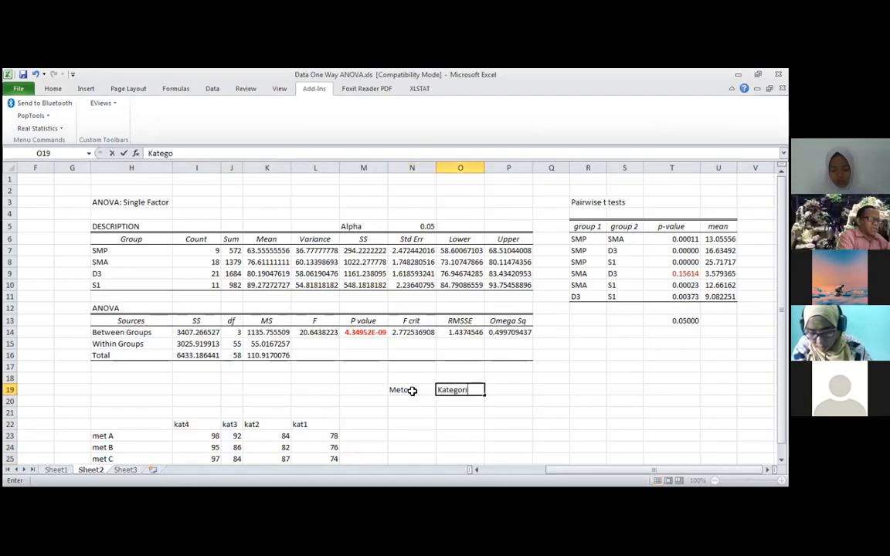
text(ri)
key(Return)
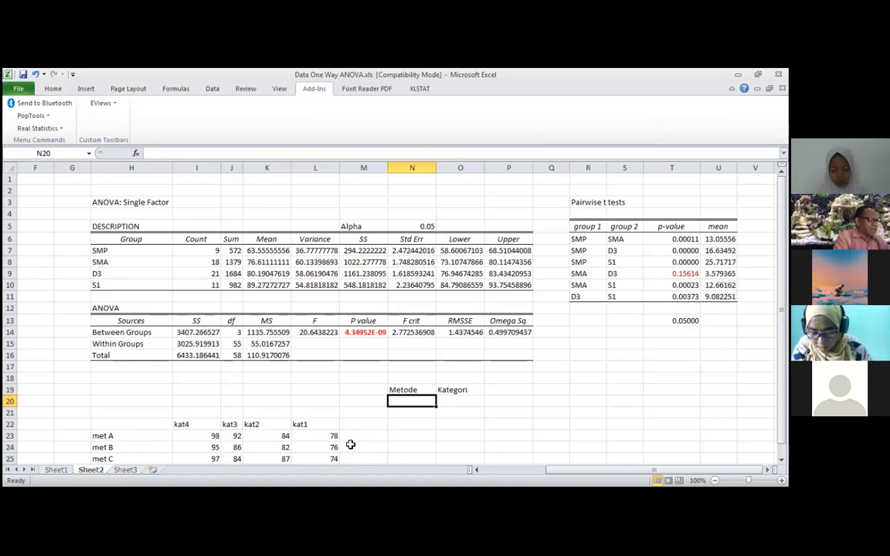
- Fill N20:N23 under Metode with the label metA
text(me)
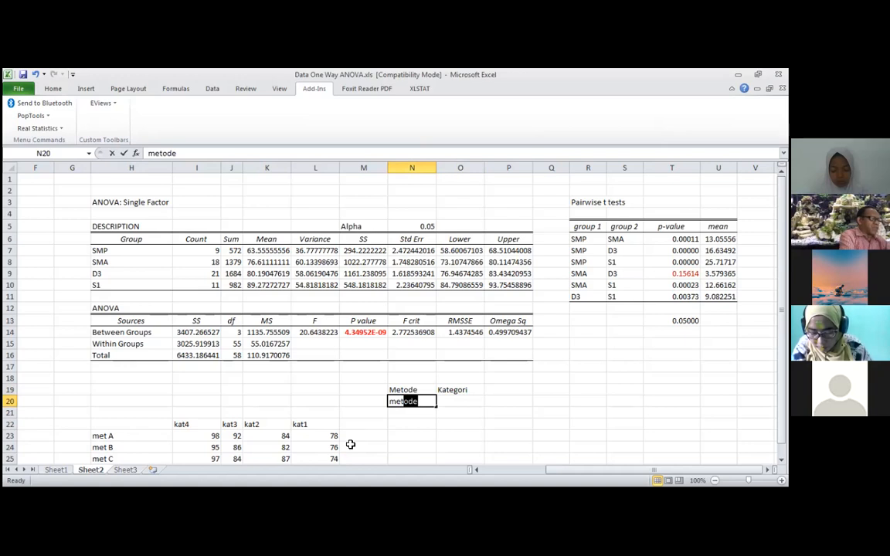
text(tA)
key(Return)
text(met)
key(Up)
key(shift+Down)
key(shift+Down)
key(ctrl+c)
key(shift+Down)
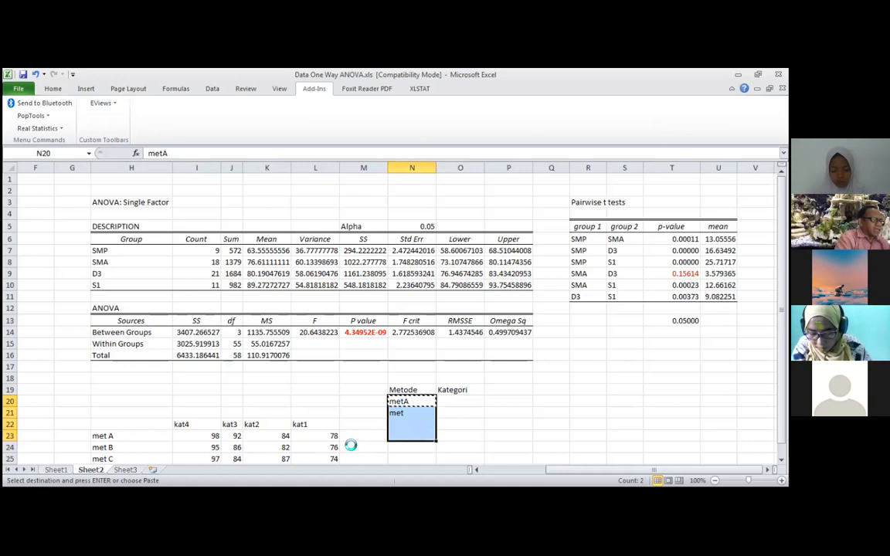
key(Down)
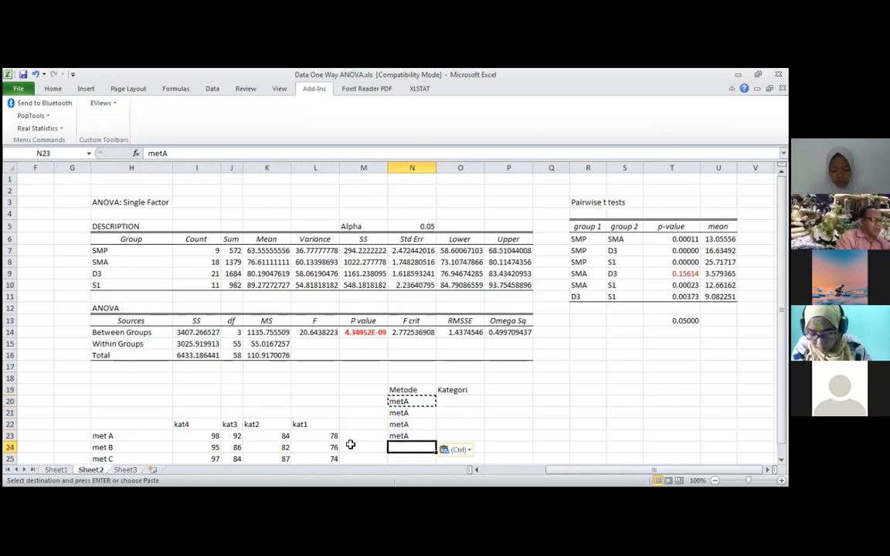
- Enter metB in N24 and copy it down through N27
text(metB)
key(ctrl+Return)
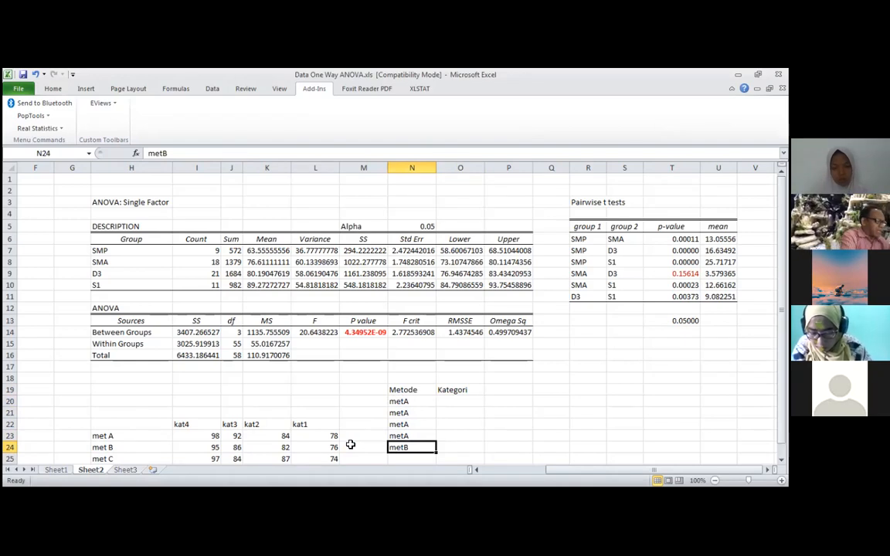
key(ctrl+c)
key(shift+Down)
key(shift+Down)
key(shift+Down)
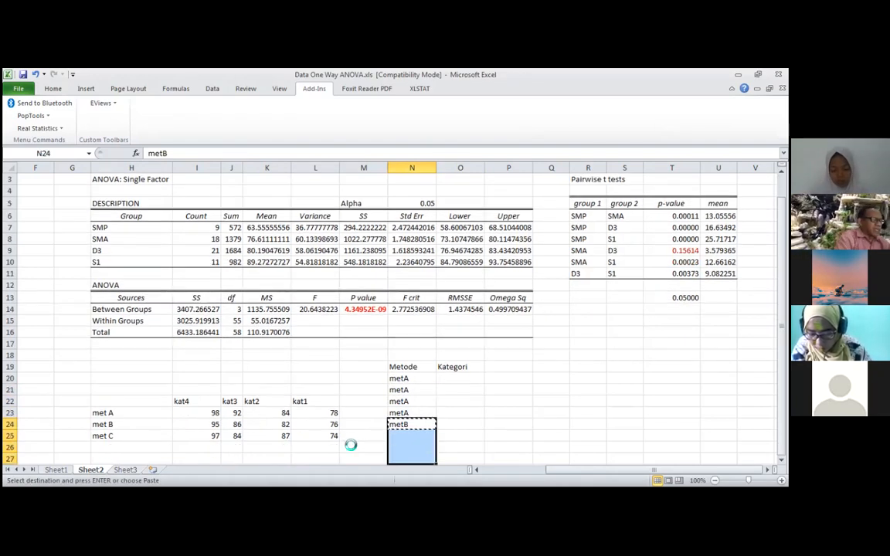
key(ctrl+v)
- Enter metC in N28 under Metode and copy it down through N31
key(ctrl+Down)
key(Down)
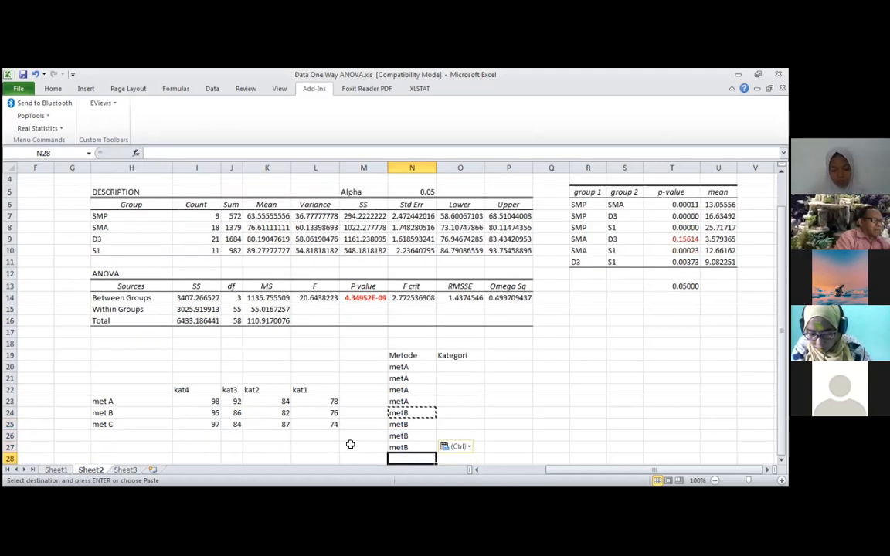
text(metC)
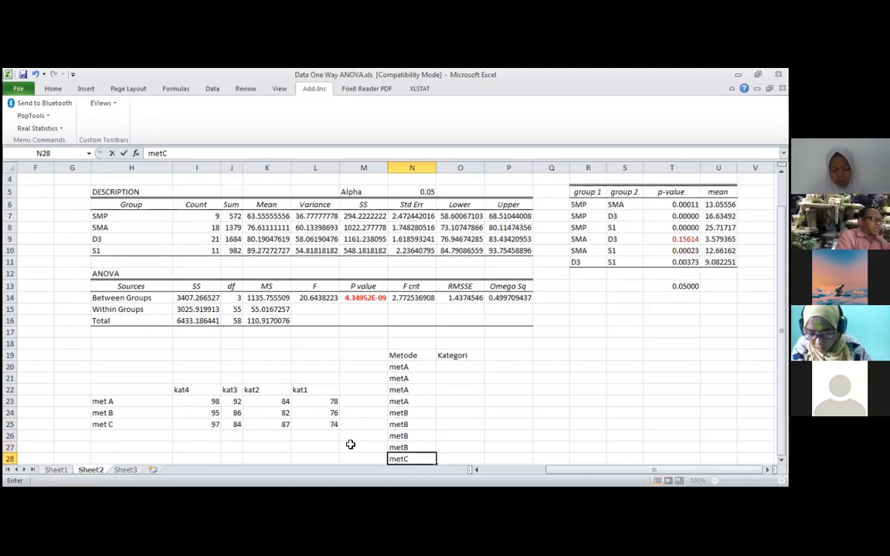
key(ctrl+Return)
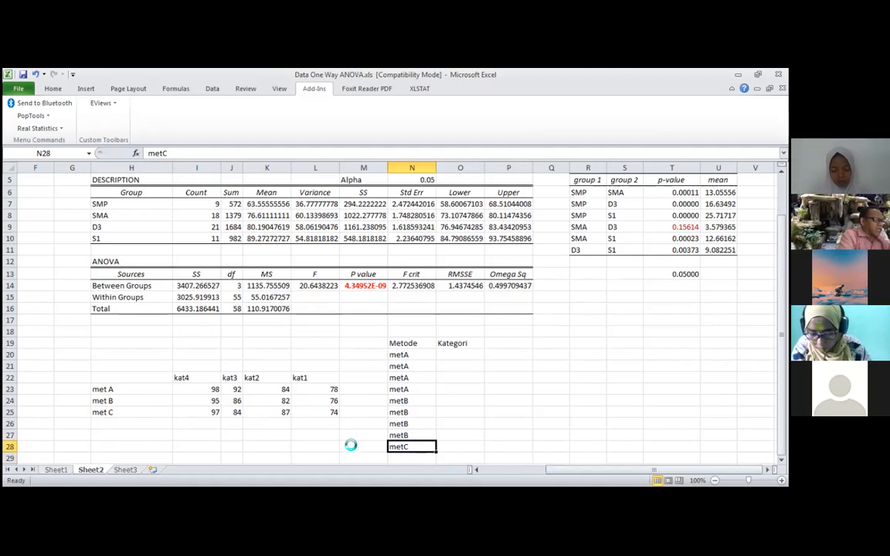
key(ctrl+c)
key(shift+Down)
key(shift+Down)
key(shift+Down)
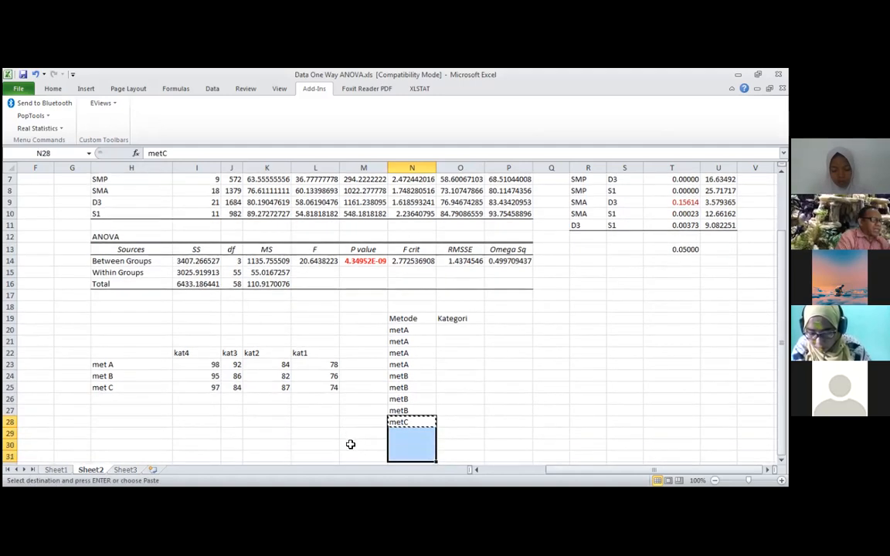
key(ctrl+v)
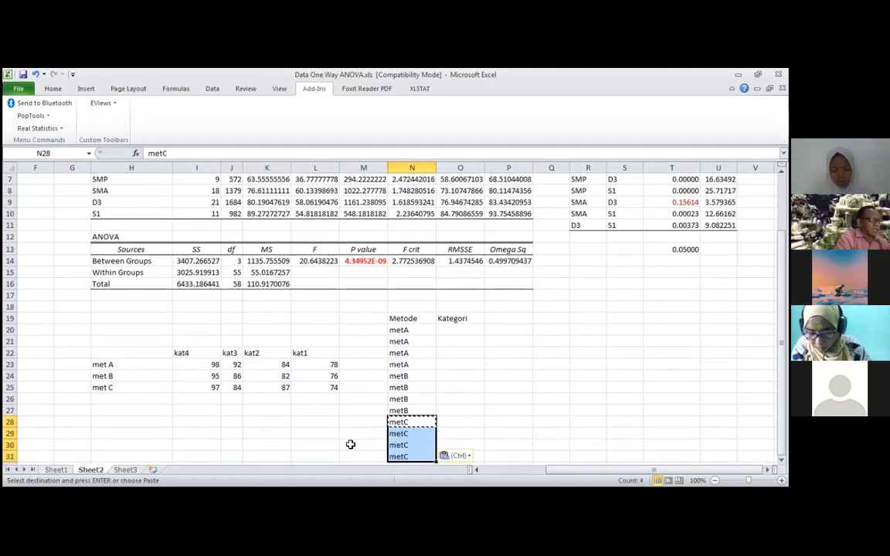
- Enter the category labels kat4, kat3, kat2 and kat1 in O20:O23 under Kategori, beside the metA rows
key(Right)
key(Up)
key(Up)
key(Up)
key(Up)
key(Up)
key(Up)
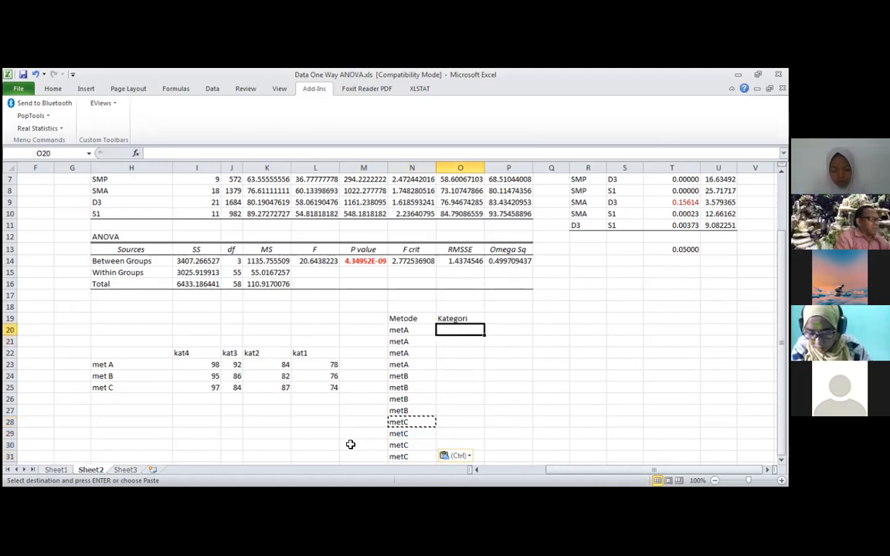
text(kat4)
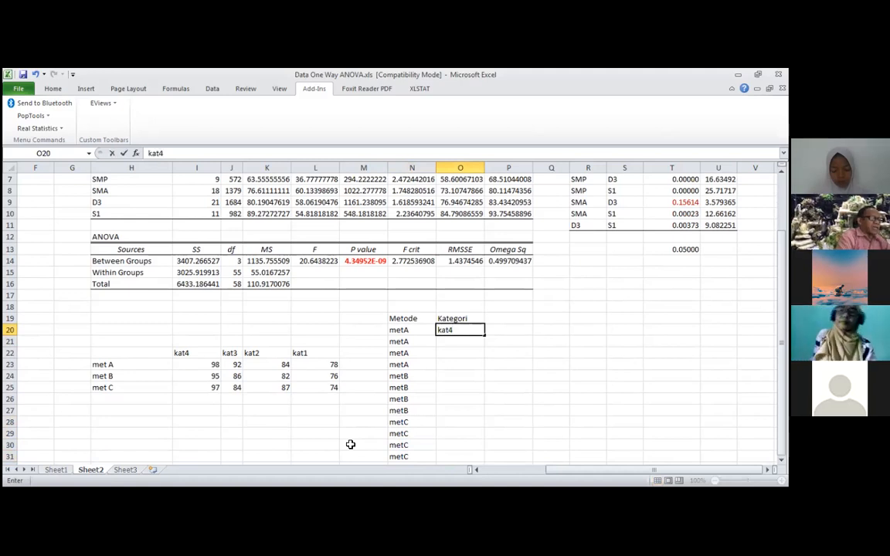
key(Return)
text(k)
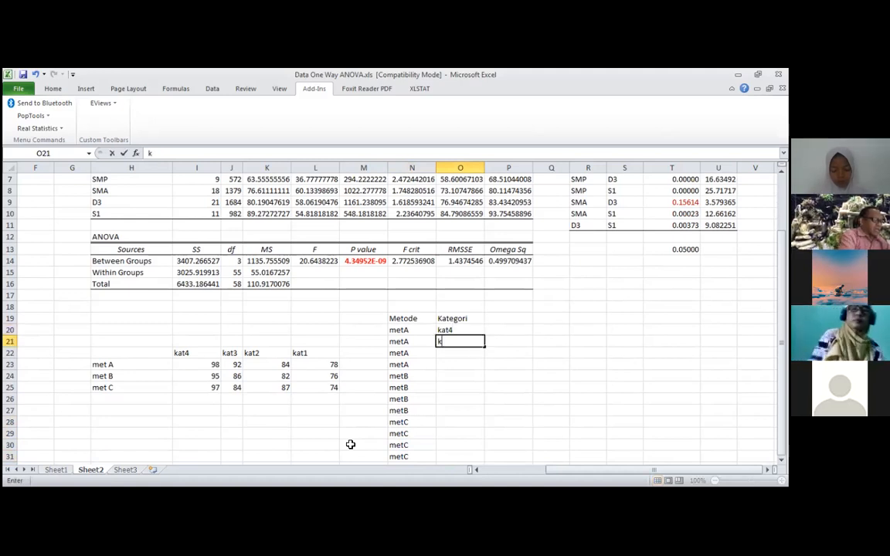
text(at3)
key(Return)
text(kat)
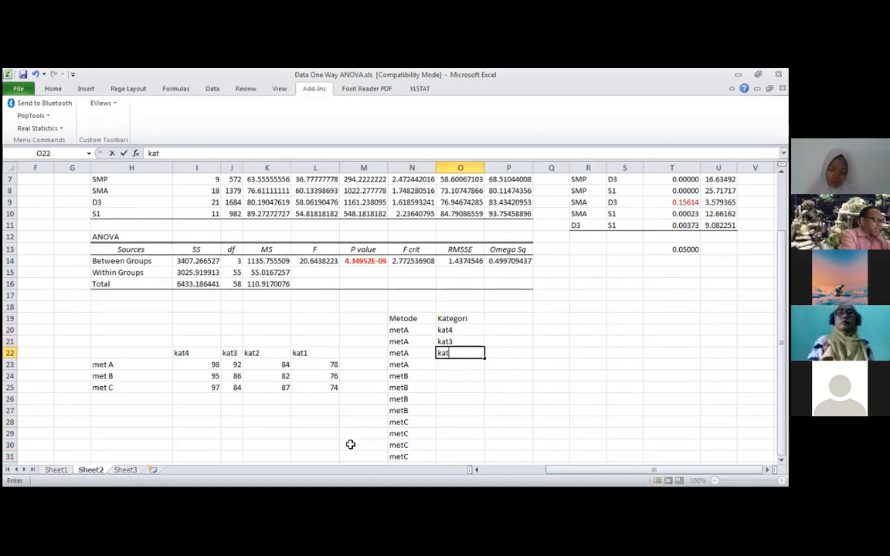
text(2)
key(Return)
text(kat1)
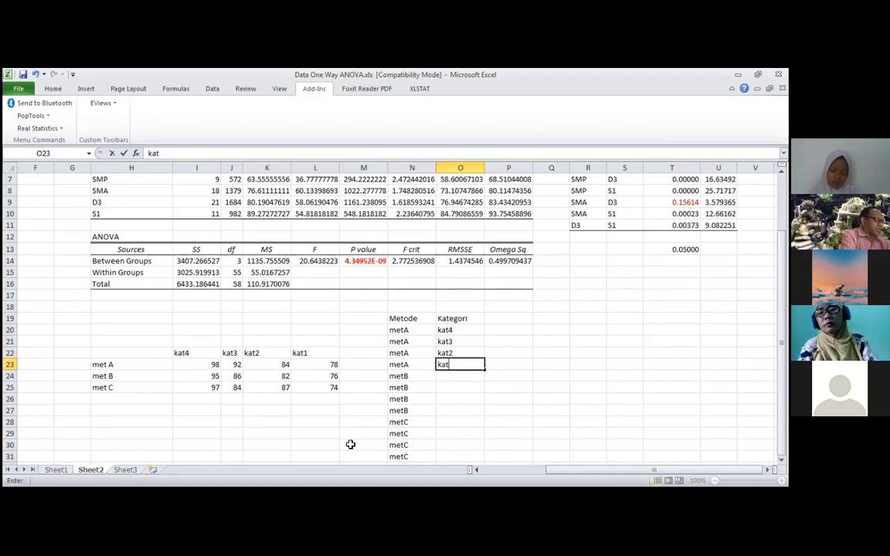
key(Return)
- Copy the four category labels in O20:O23 and paste them into O24:O27 beside the metB rows
key(Up)
key(Up)
key(Up)
key(Up)
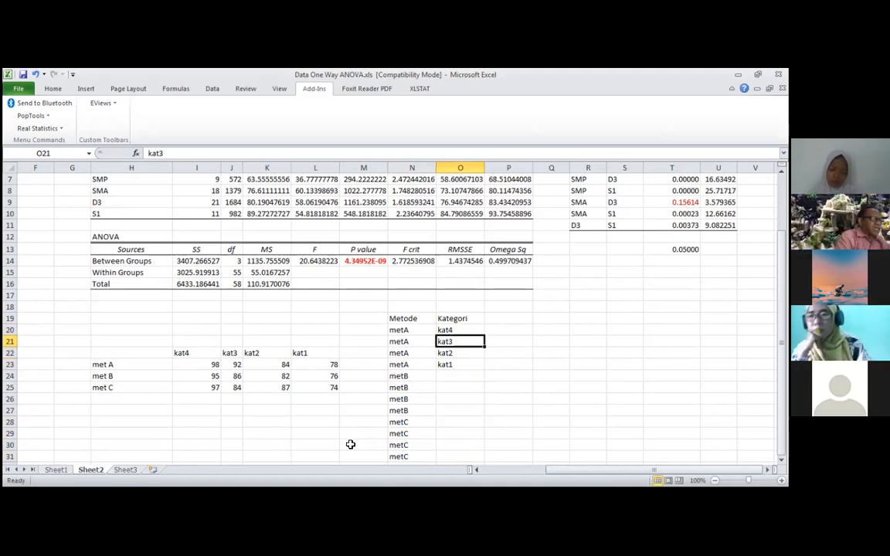
key(shift+Down)
key(shift+Down)
key(shift+Down)
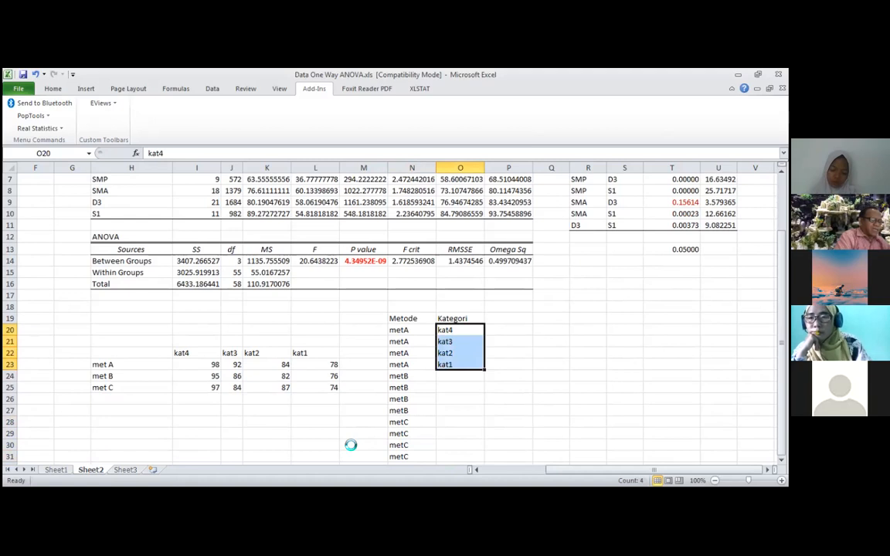
key(ctrl+c)
key(Down)
key(Down)
key(Down)
key(Down)
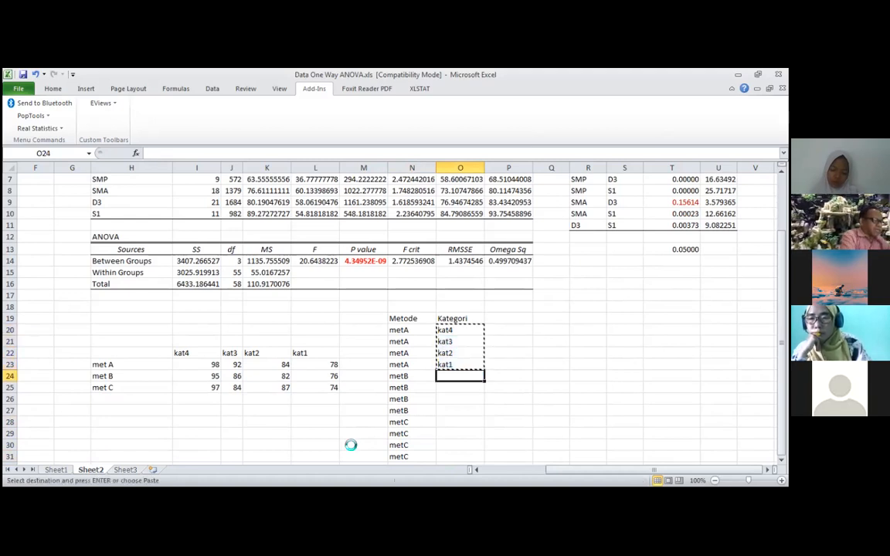
key(ctrl+v)
- Paste the same four category labels into O28:O31 beside the metC rows
key(Down)
key(Down)
key(Down)
key(Down)
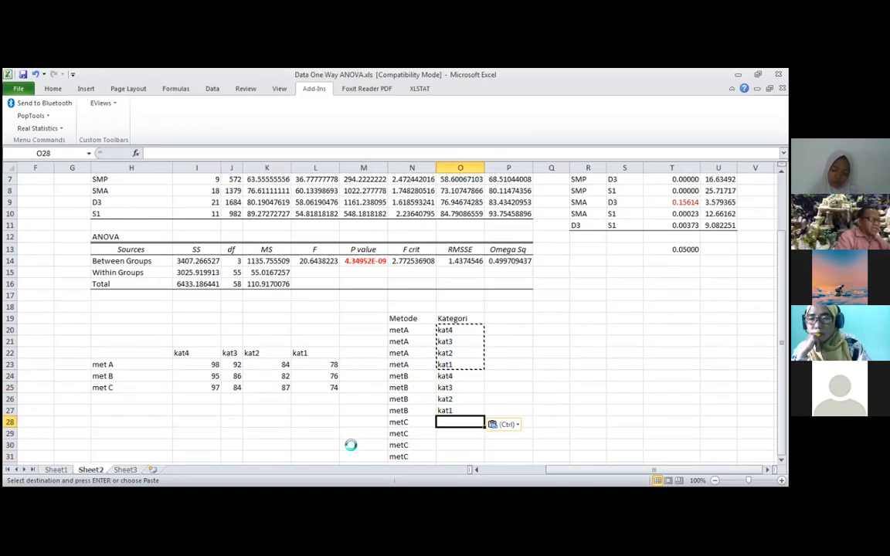
key(ctrl+v)
- Enter the column heading Nilai in P19, next to Kategori
key(Right)
key(Up)
key(Up)
key(Up)
key(Up)
key(Up)
key(Up)
key(Up)
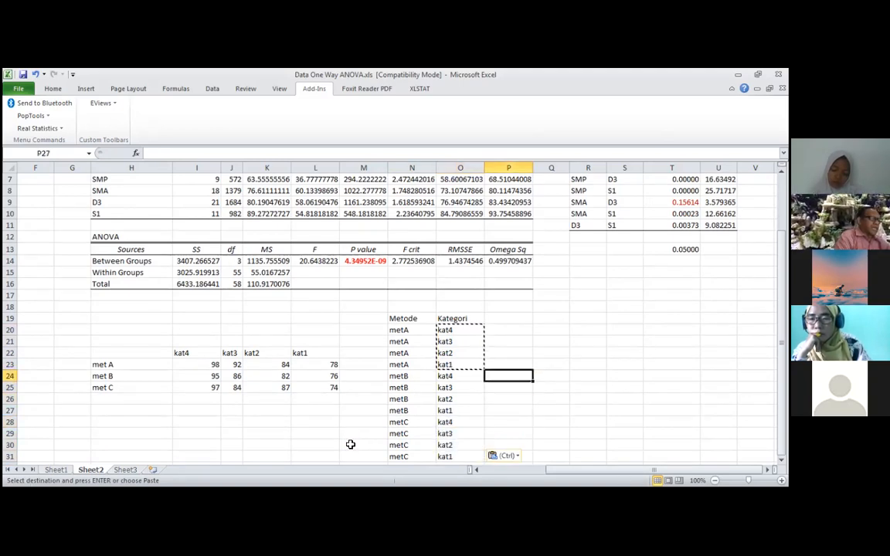
key(Up)
key(Up)
text(Nilai)
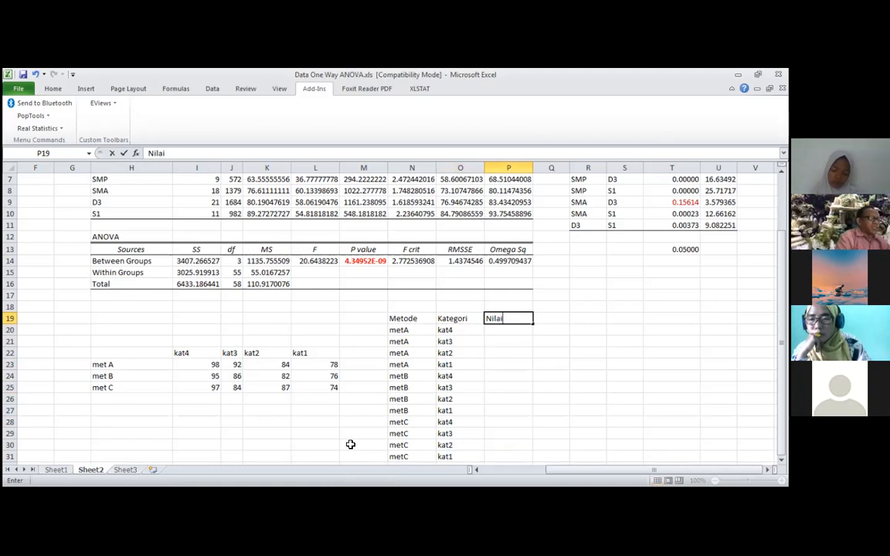
key(Return)
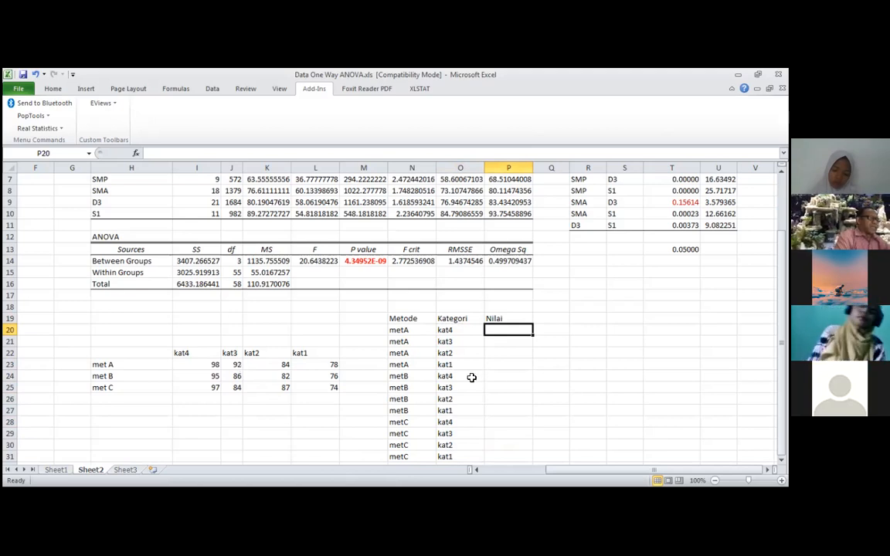
- Try to transpose the met A scores in I23:L23 into P20:P23 with an ordinary TRANSPOSE formula, and undo the entry
key(shift+Down)
key(shift+Down)
key(shift+Down)
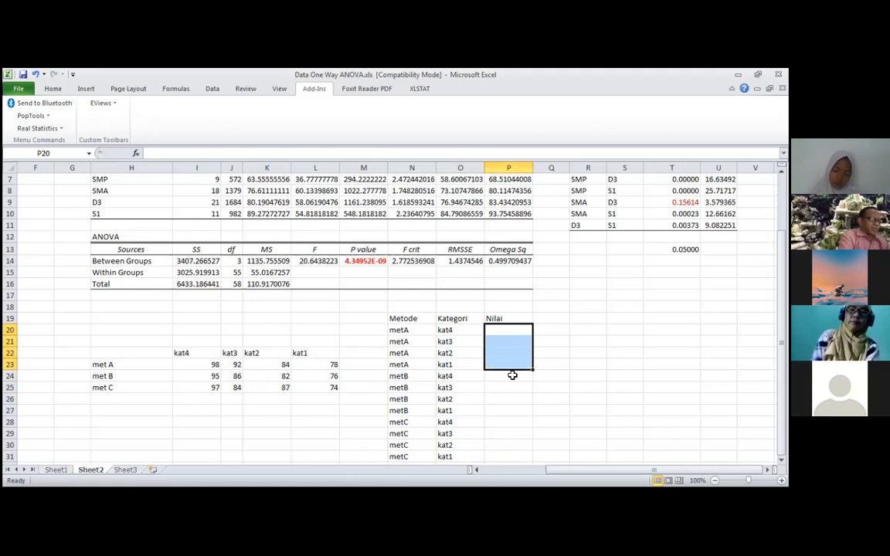
text(=)
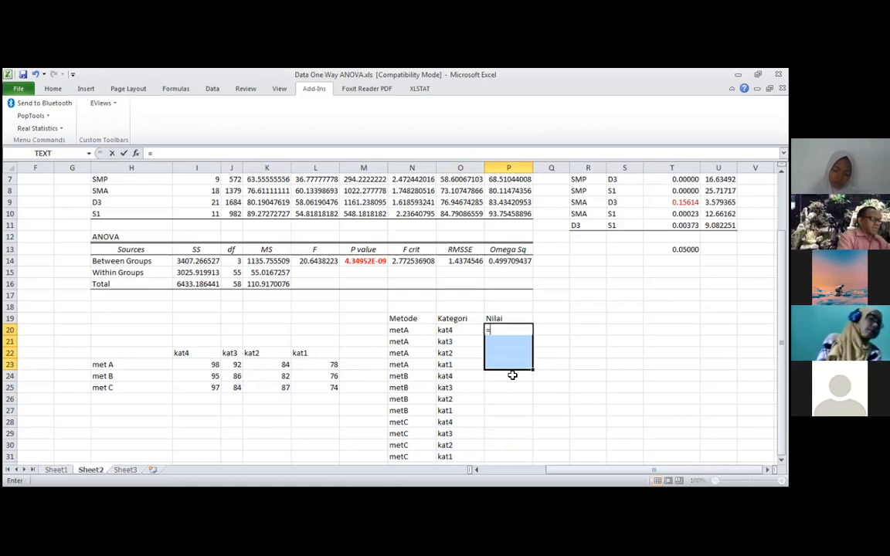
text(transpose()
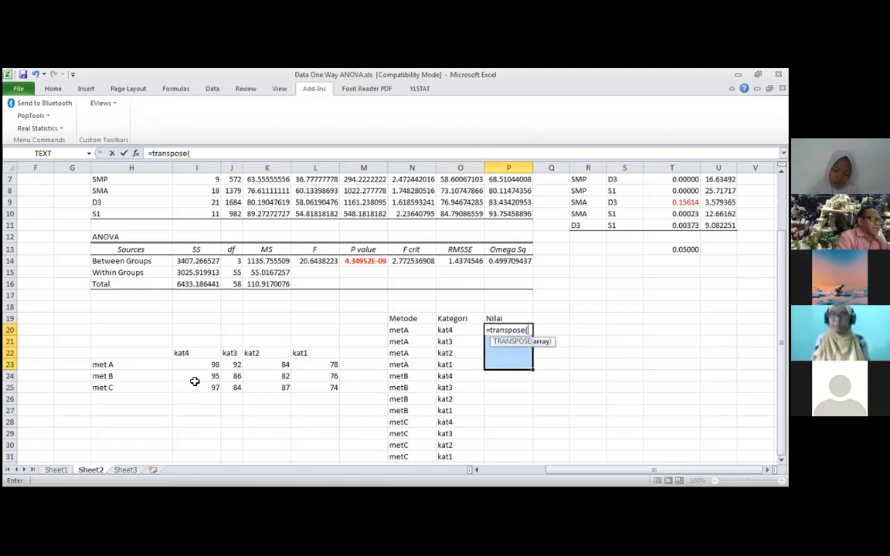
drag(201, 366, 328, 366)
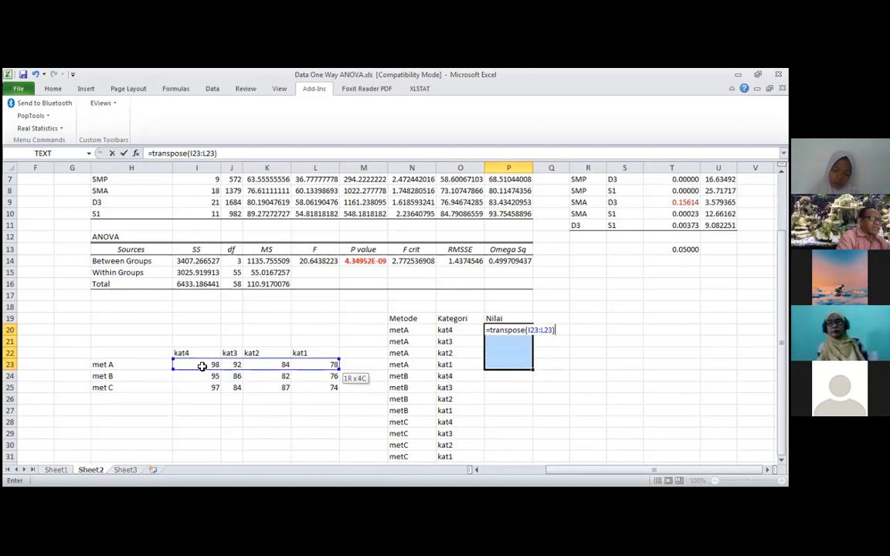
key(Return)
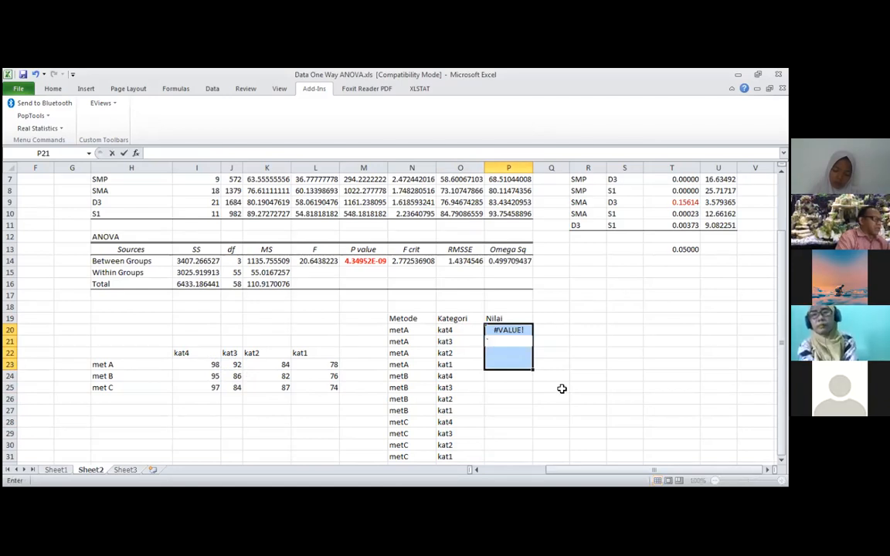
click(562, 340)
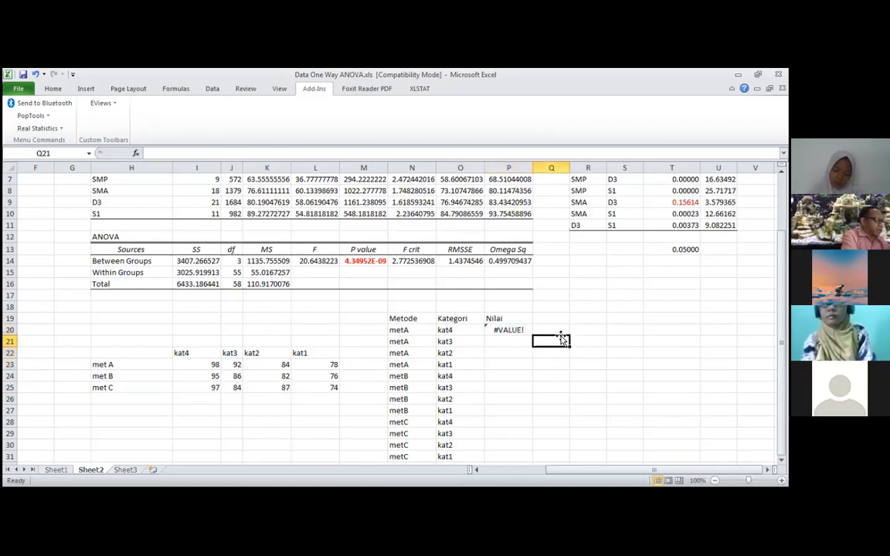
key(ctrl+z)
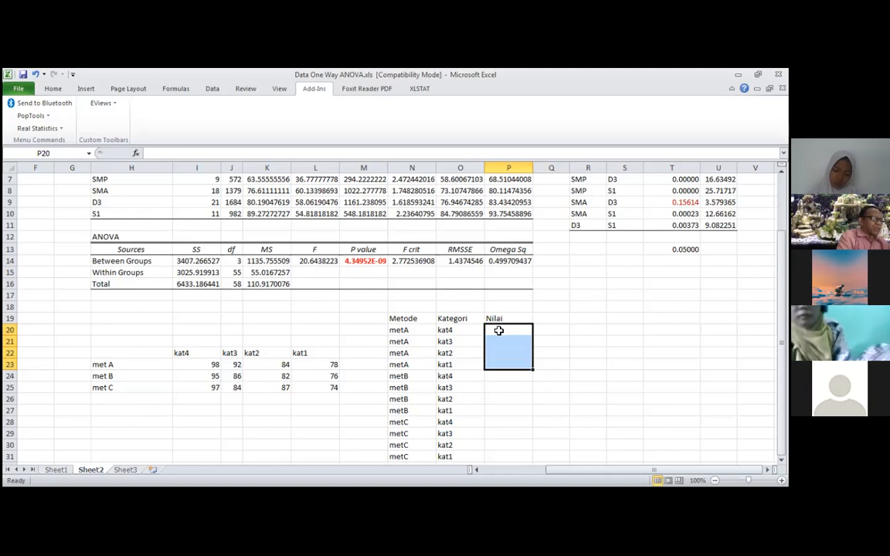
- Fill P20:P23 with the array formula =TRANSPOSE(I23:L23) to list the met A scores vertically
text(=)
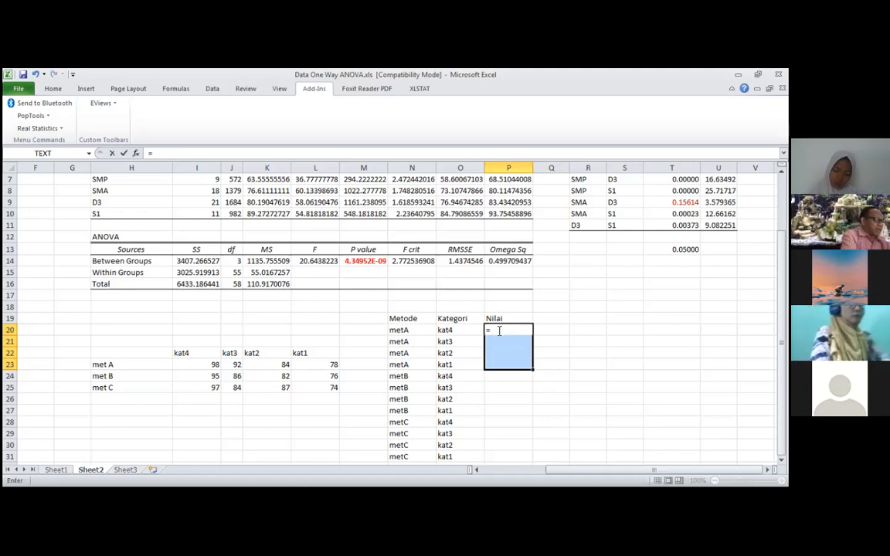
text(trans)
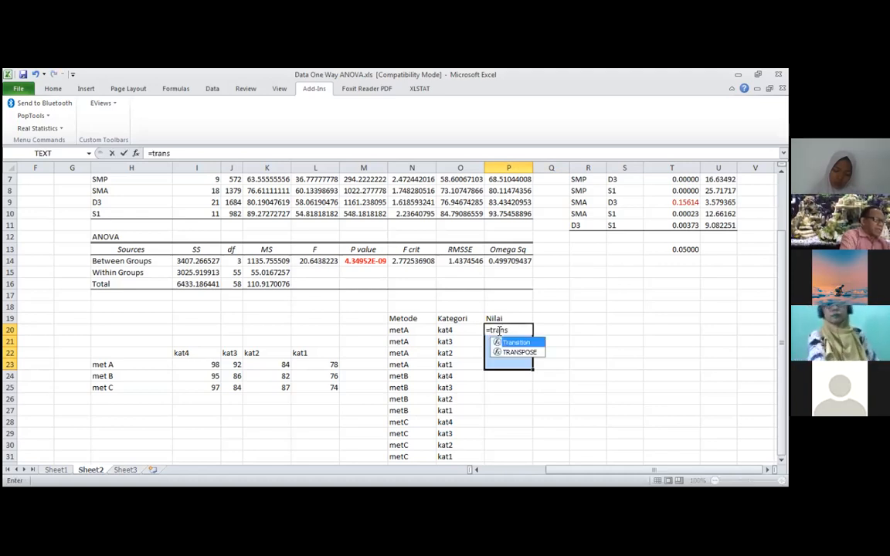
text(pose)
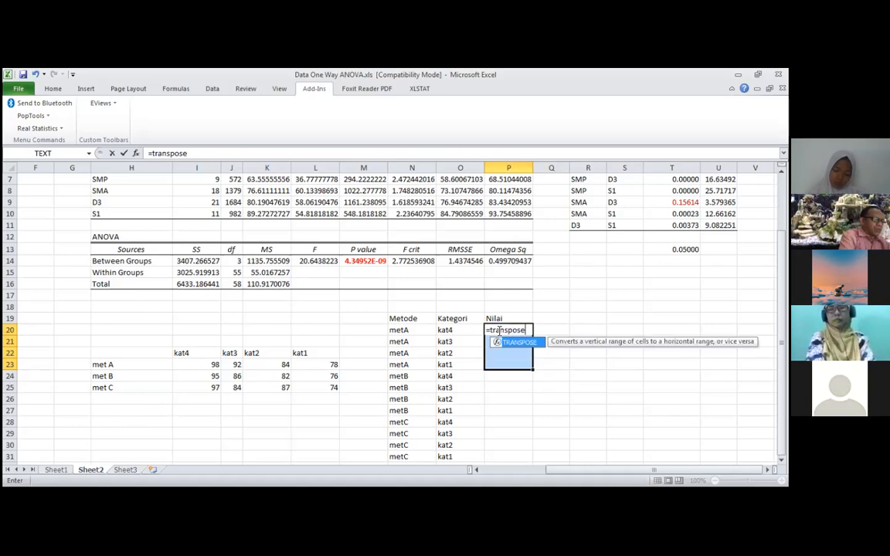
text(()
drag(215, 369, 213, 370)
text())
key(ctrl+shift+Return)
- Fill P24:P27 with the array formula =TRANSPOSE(I24:L24) to list the met B scores vertically
key(Down)
key(Down)
key(Down)
key(Down)
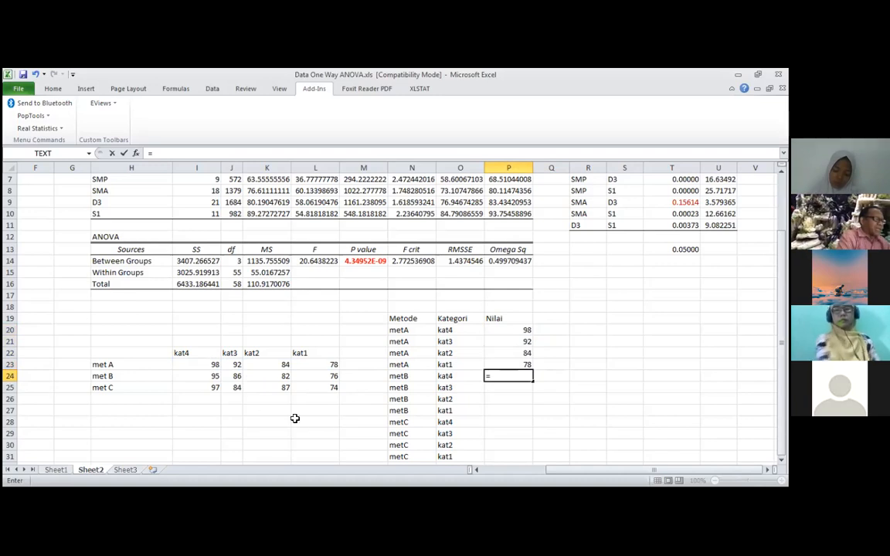
drag(443, 461, 439, 459)
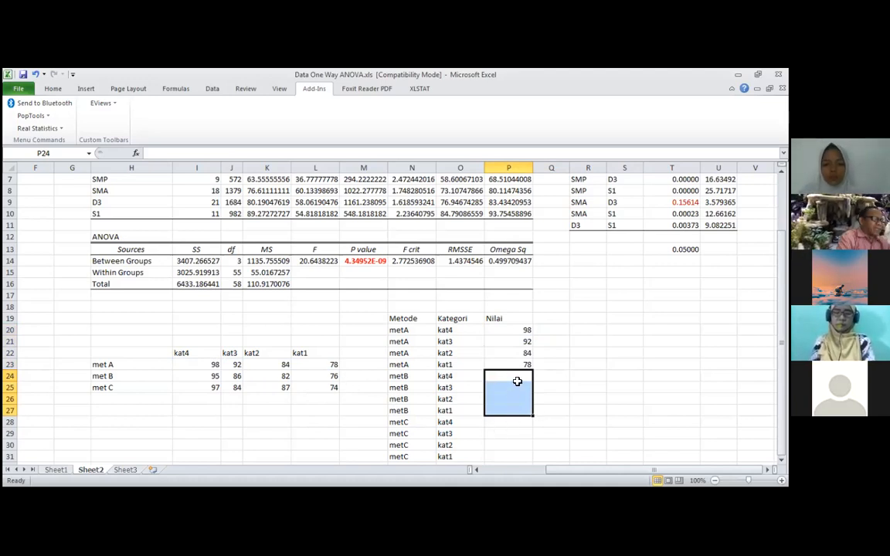
text(=trn)
key(BackSpace)
text(a)
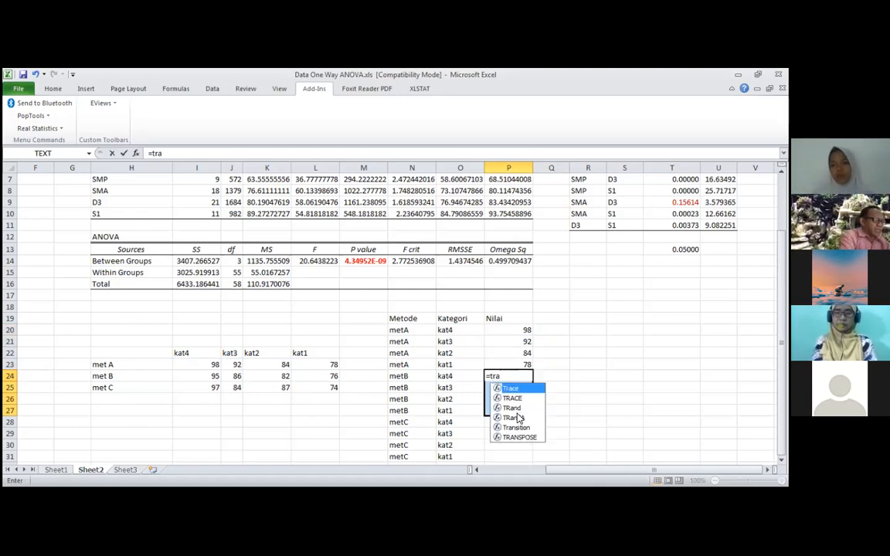
text(nspose)
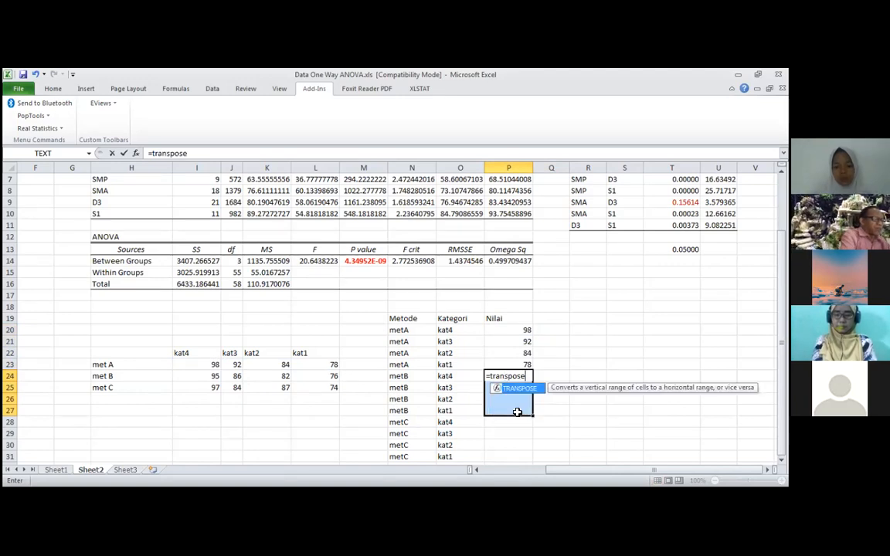
text(()
drag(237, 375, 213, 376)
key(shift+Right)
key(shift+Right)
text())
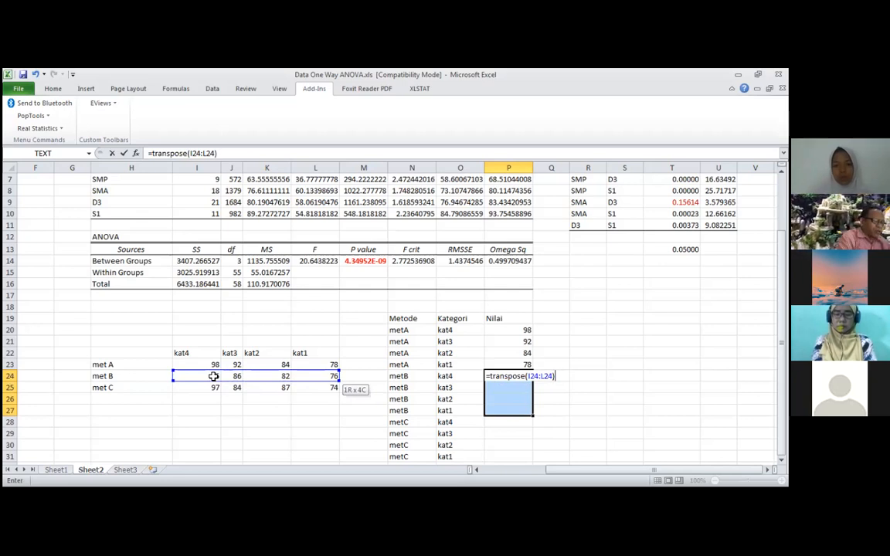
key(ctrl+shift+Return)
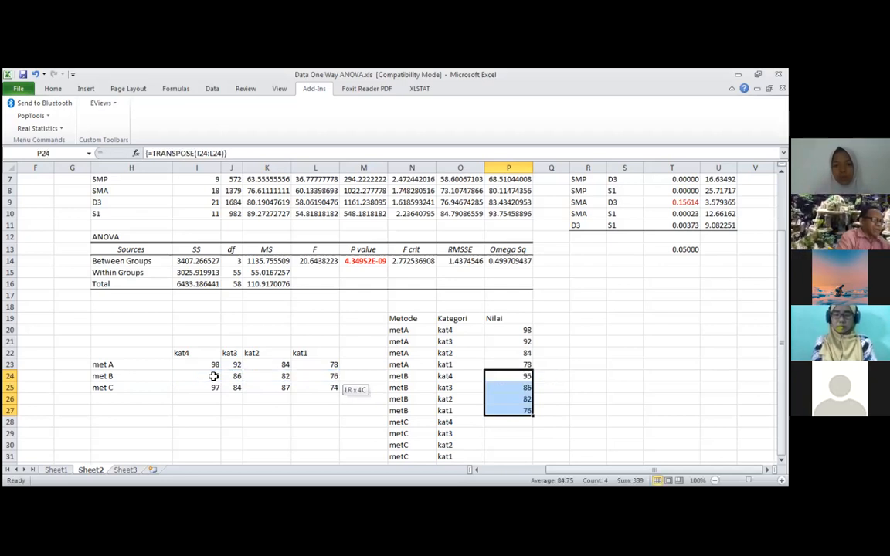
- Fill P28:P31 with the array formula =TRANSPOSE(I25:L25) to list the met C scores vertically
key(Down)
key(Down)
key(Down)
key(Down)
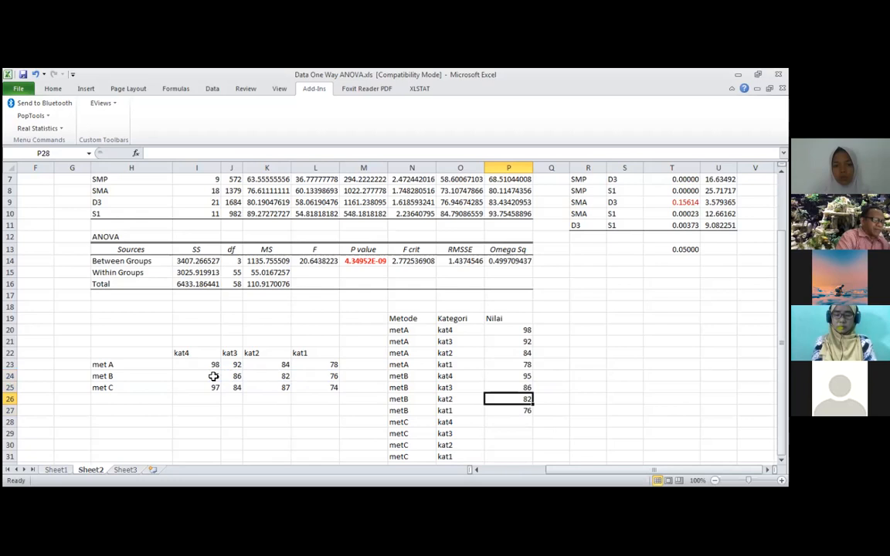
key(shift+Down)
key(shift+Down)
key(shift+Down)
text(=)
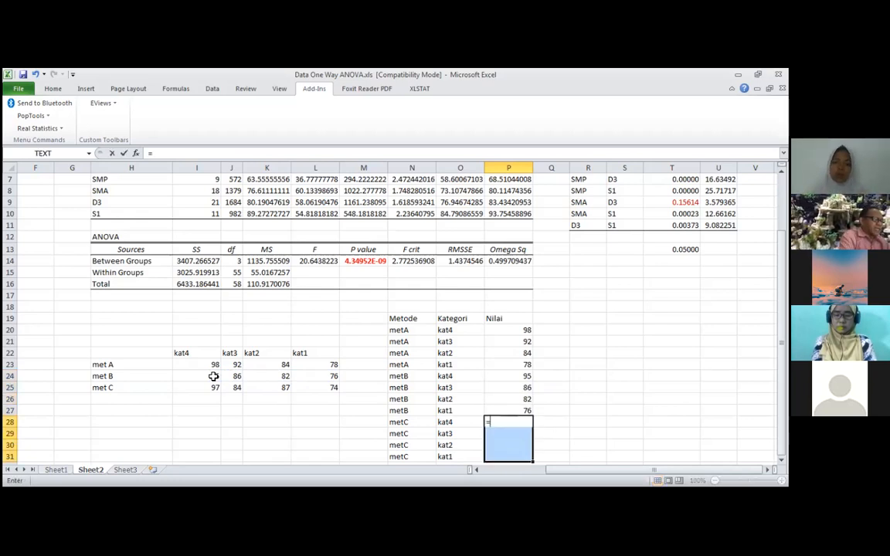
text(transpose9)
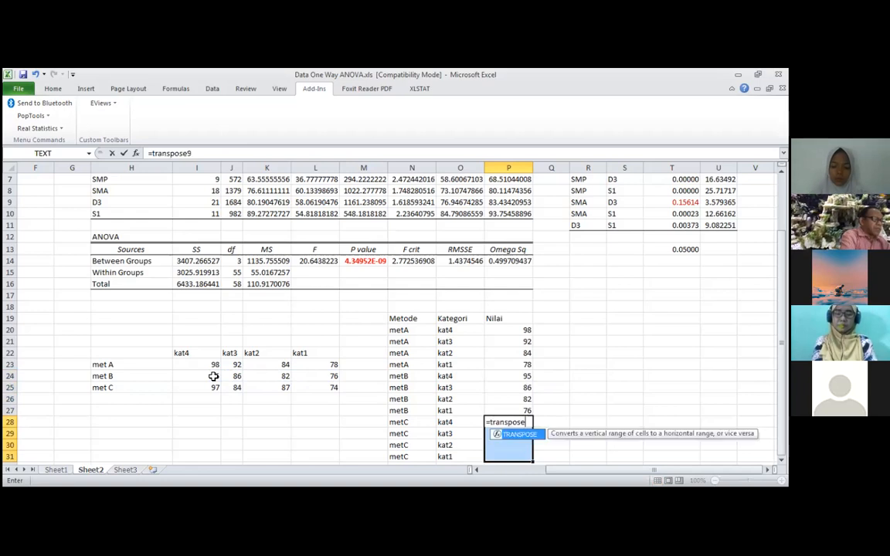
text(()
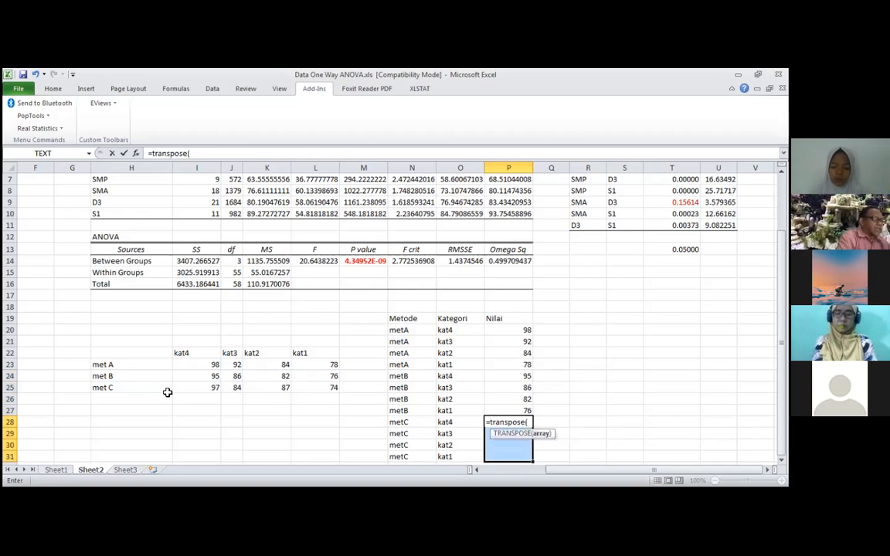
click(213, 388)
key(shift+Right)
key(shift+Right)
key(shift+Right)
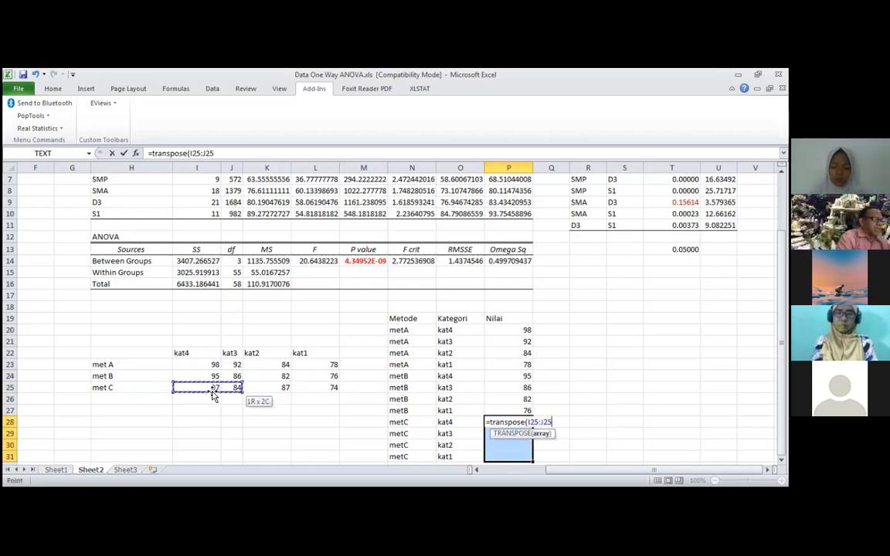
key(ctrl+shift+Return)
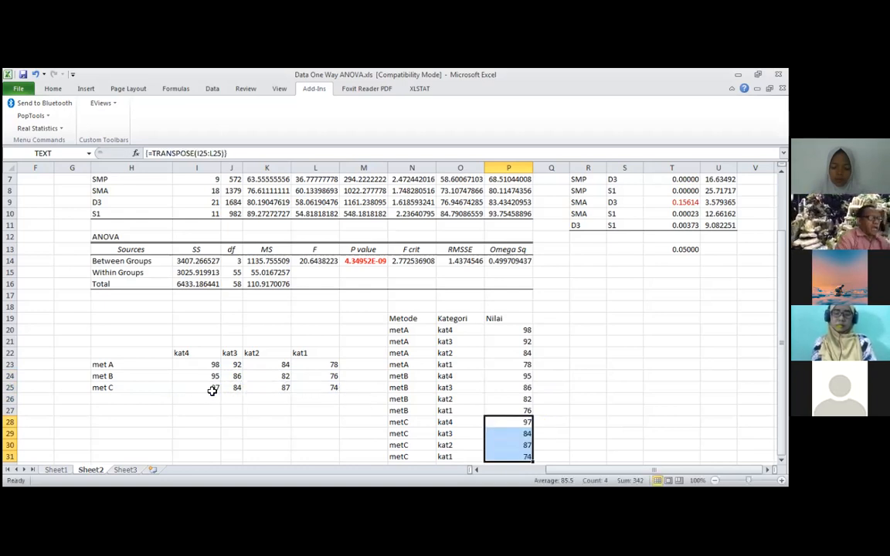
- Open the Two Factor Anova tool from the Real Statistics data analysis tools
key(Left)
key(Up)
key(Up)
key(Up)
key(Up)
key(Up)
key(Up)
key(Up)
key(Up)
key(Up)
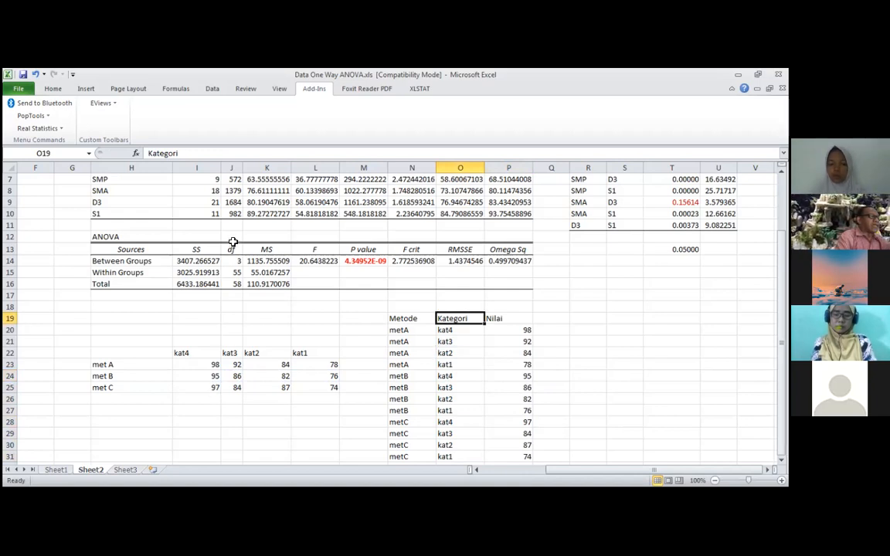
click(47, 129)
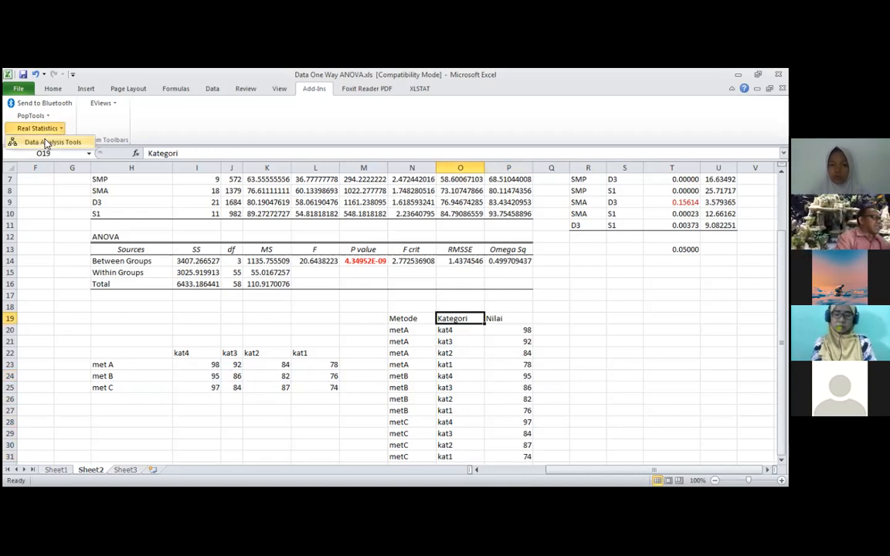
click(46, 142)
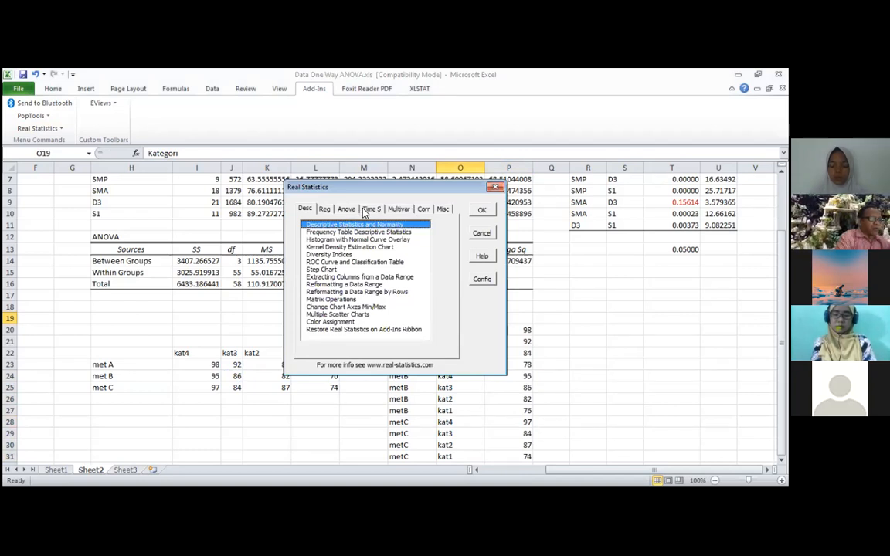
click(348, 209)
click(339, 232)
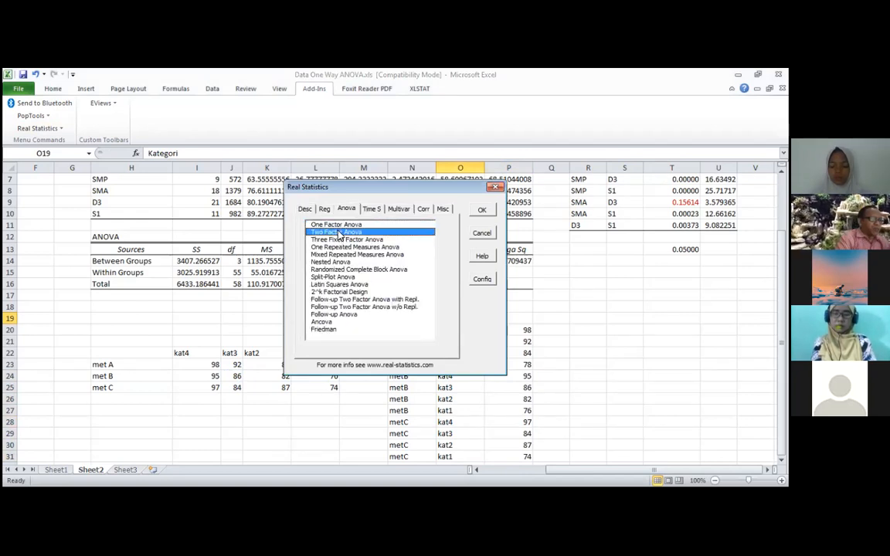
click(481, 211)
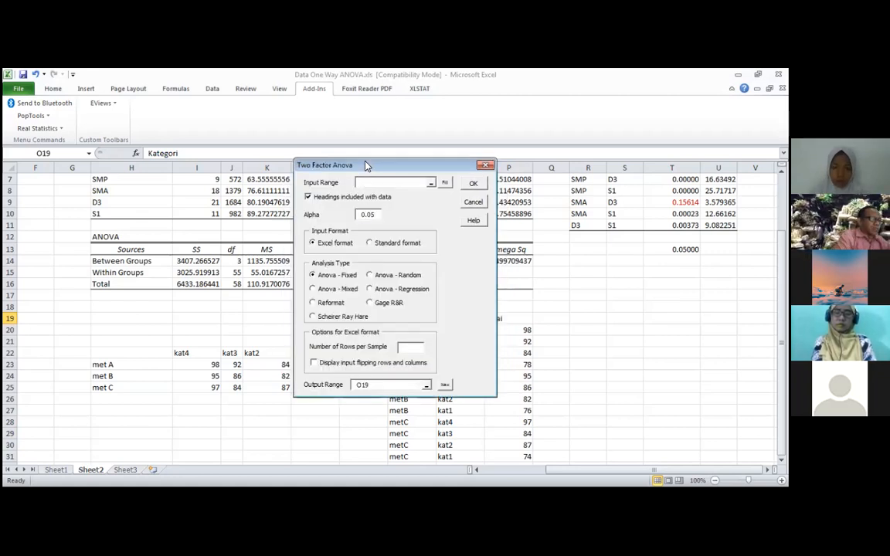
- Try to run the Two Factor Anova in Excel format on Sheet2 range N19:P31 with output at R19, and cancel the analysis
drag(367, 166, 181, 173)
click(397, 319)
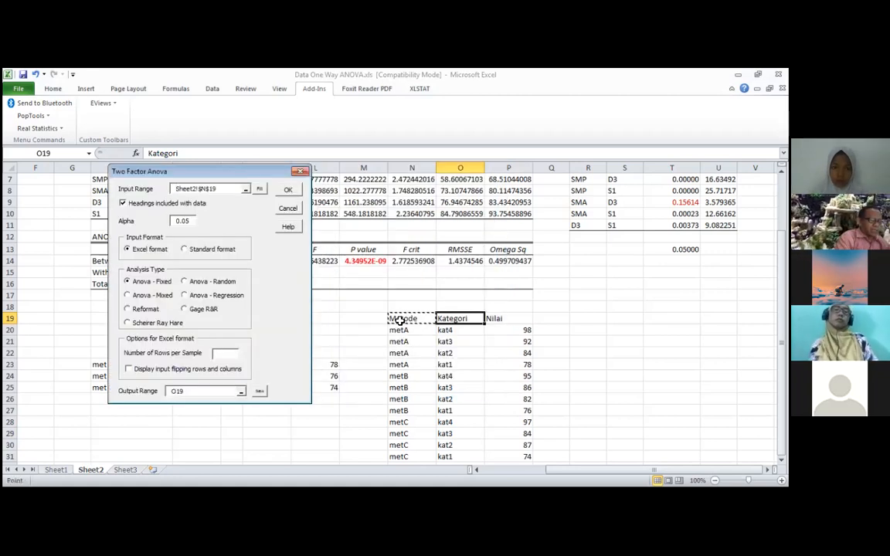
key(ctrl+shift+Right)
key(ctrl+shift+Down)
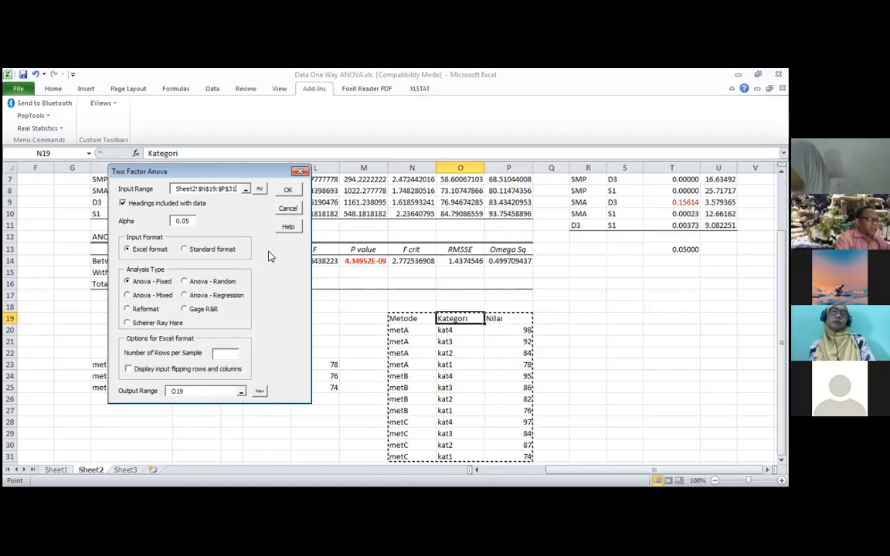
click(196, 391)
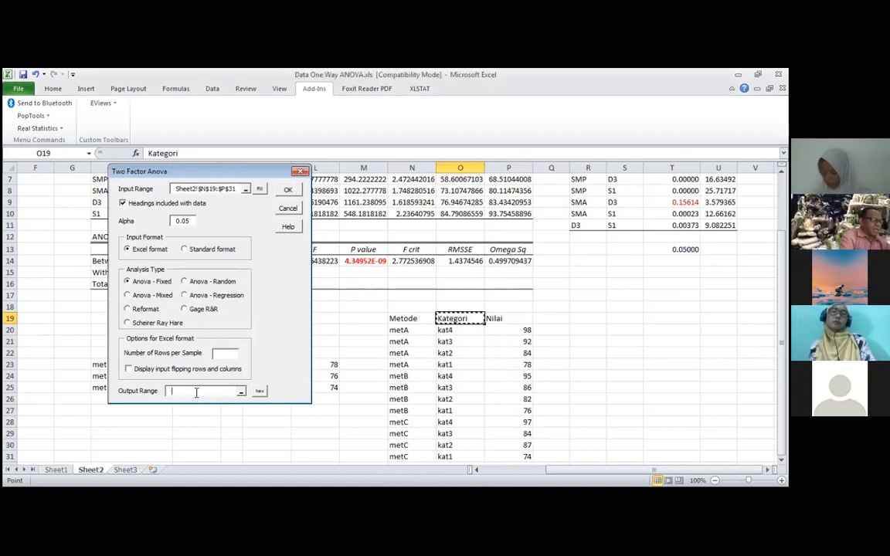
click(583, 319)
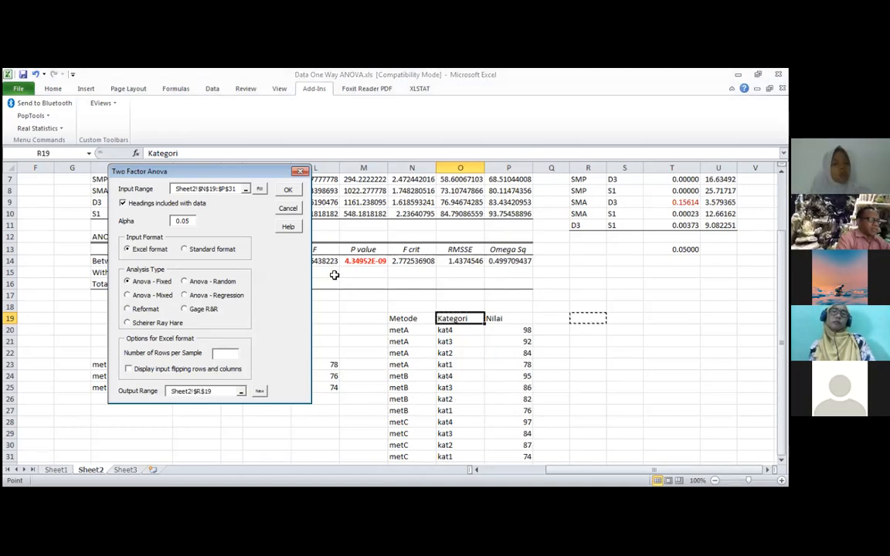
click(288, 189)
click(463, 316)
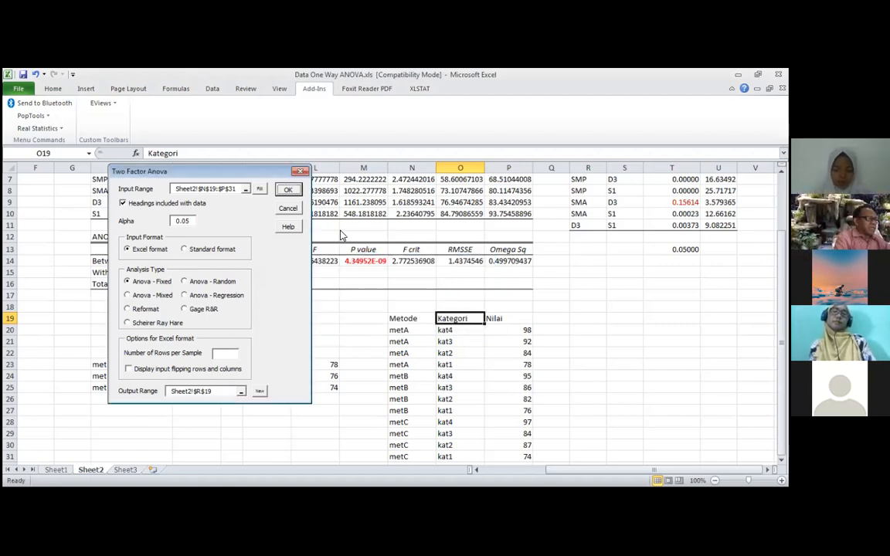
click(286, 209)
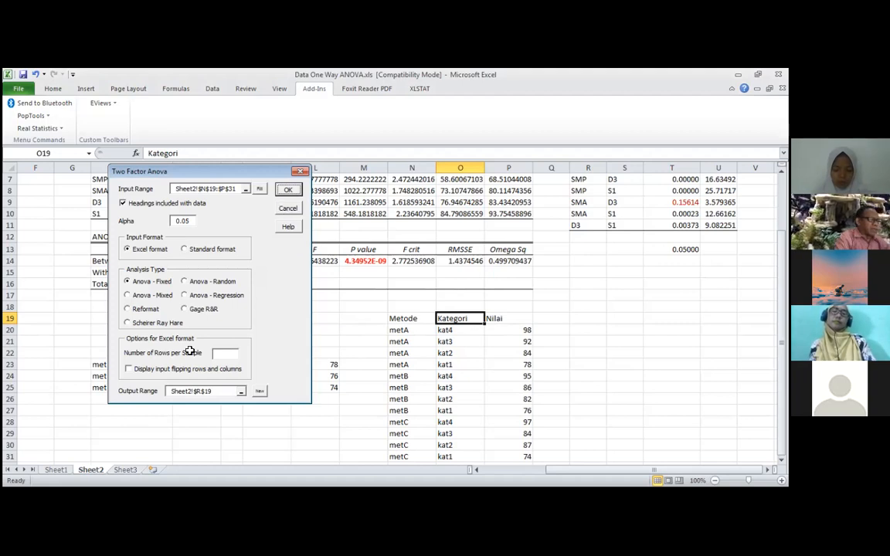
- Reopen Two Factor Anova with the score table H22:L25 as input range and 3 rows per sample
click(349, 232)
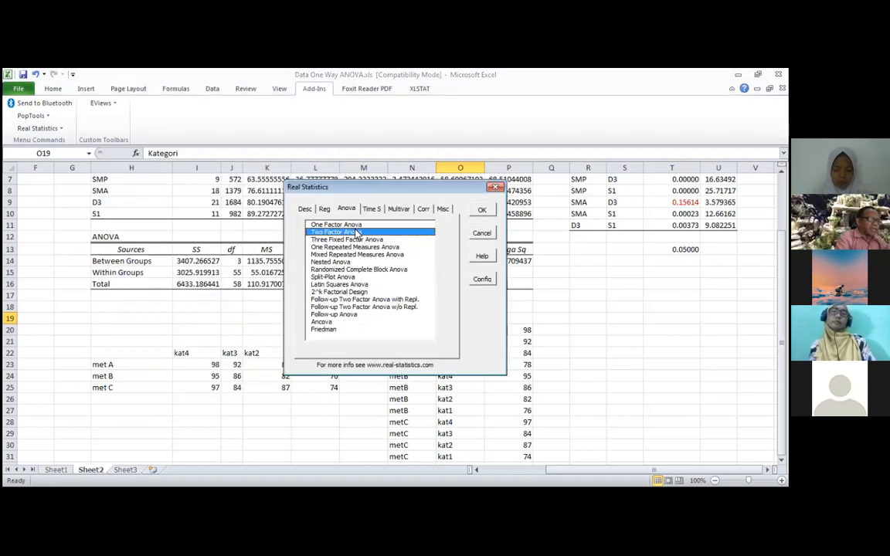
click(487, 211)
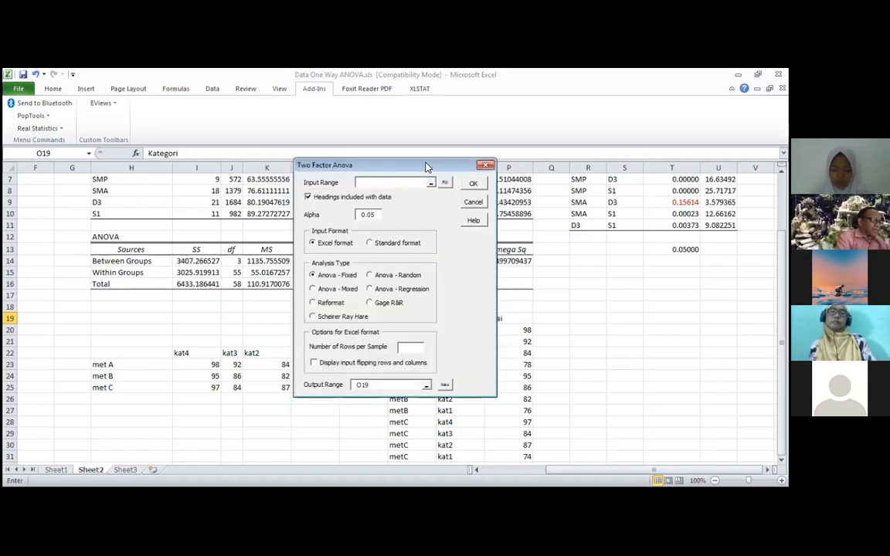
drag(426, 167, 365, 99)
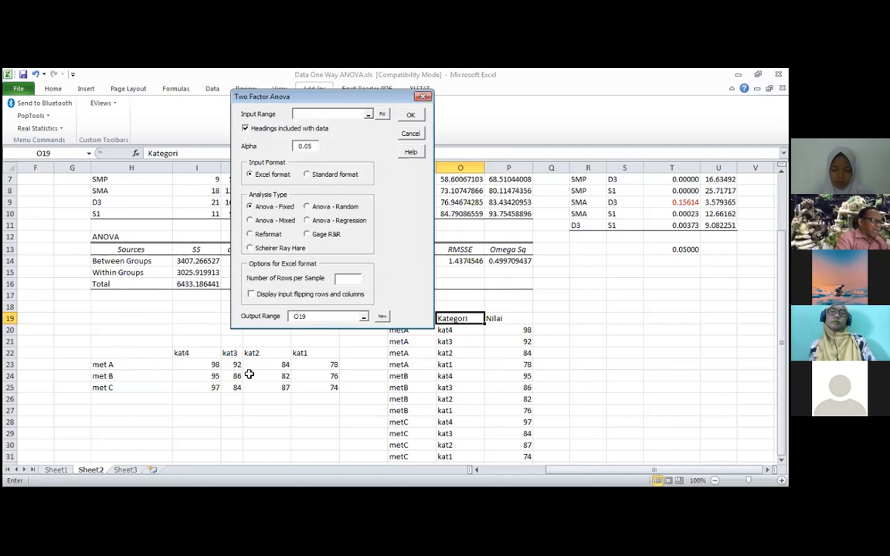
click(332, 114)
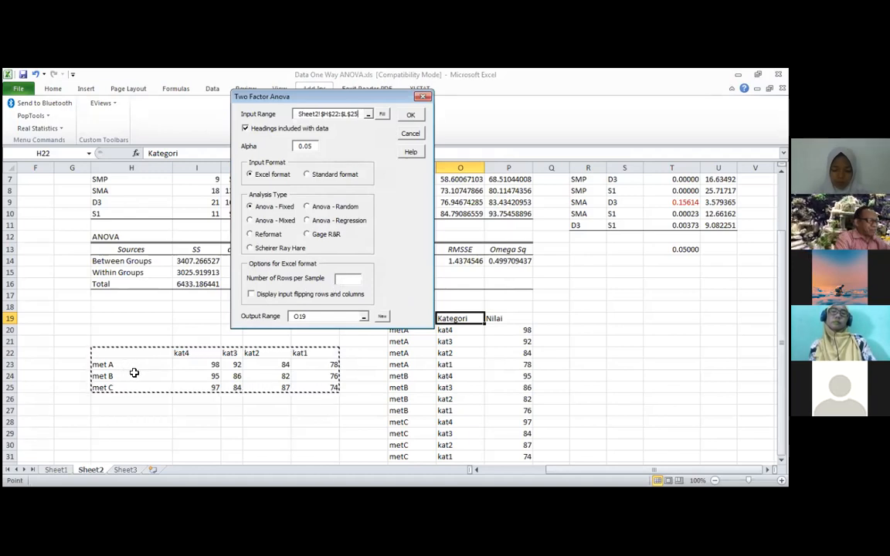
click(346, 278)
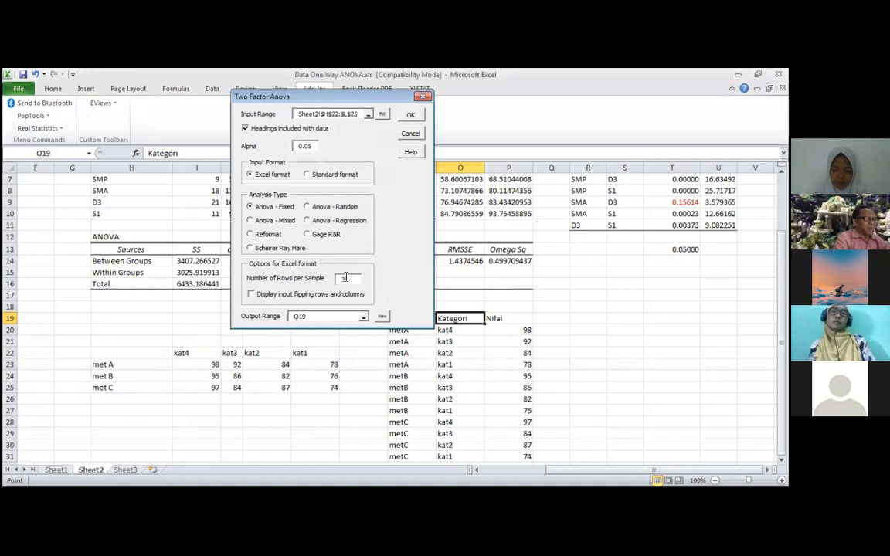
- Try to run the Two Factor Anova with its output at R19 on Sheet2, and close the Real Statistics tools
click(317, 316)
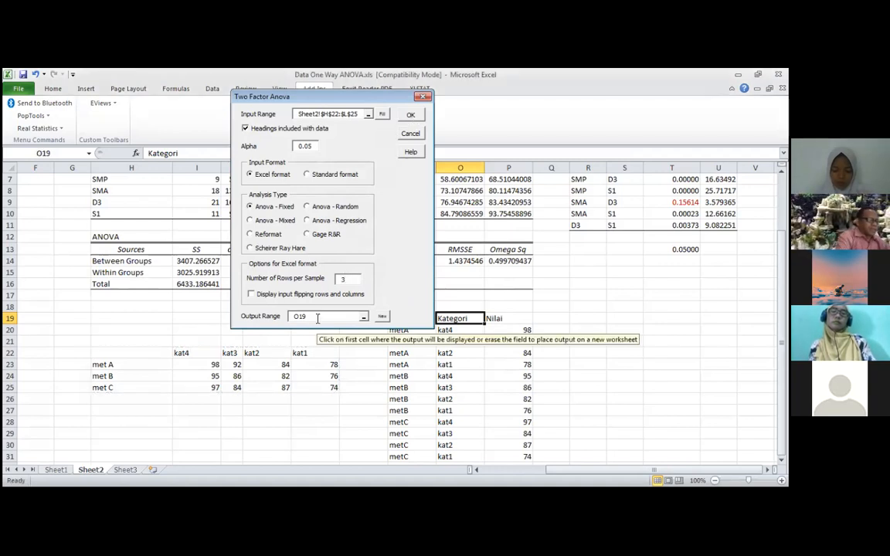
key(BackSpace)
key(BackSpace)
key(BackSpace)
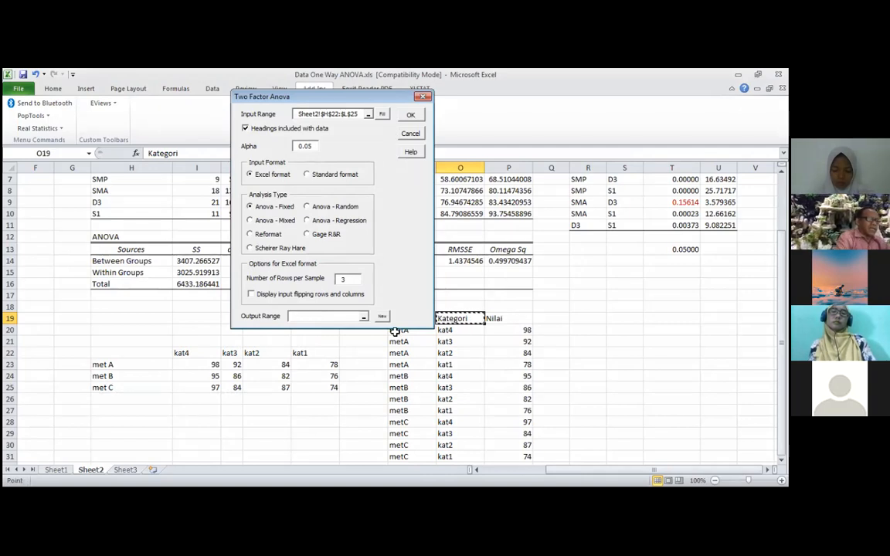
click(592, 320)
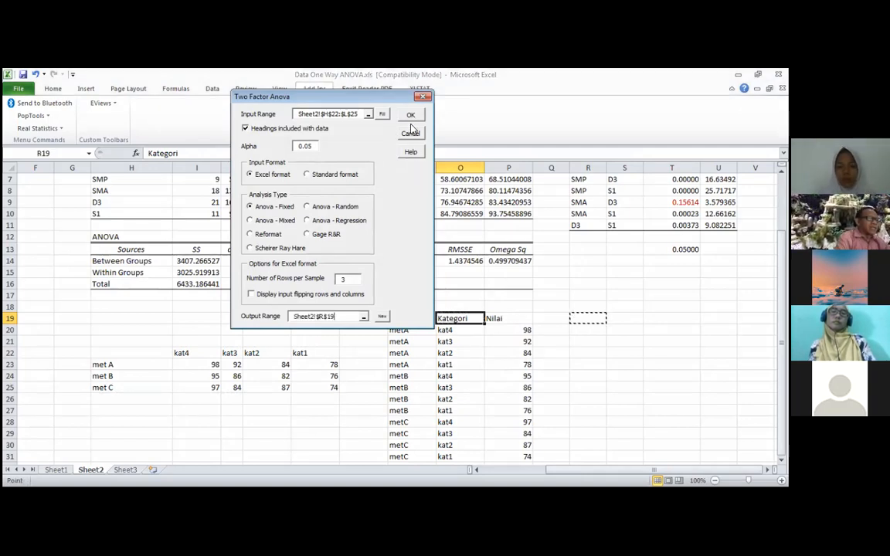
click(410, 114)
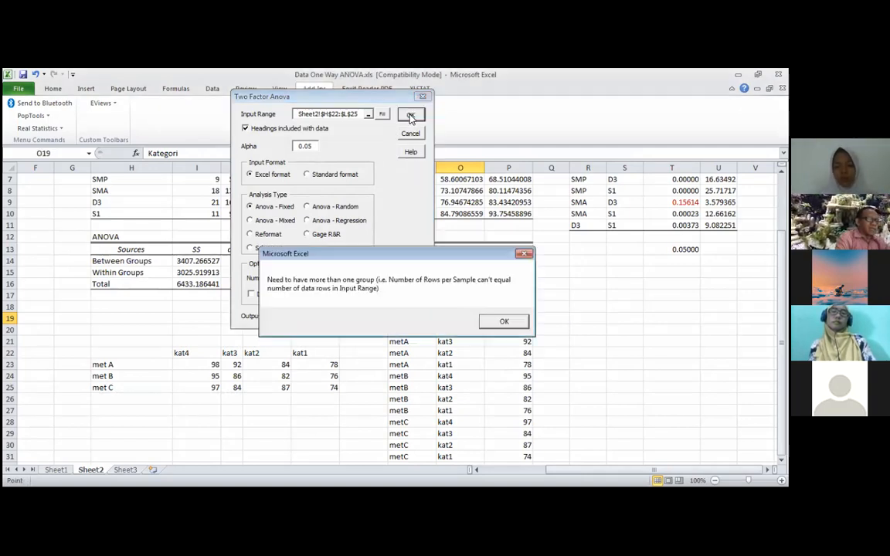
click(504, 322)
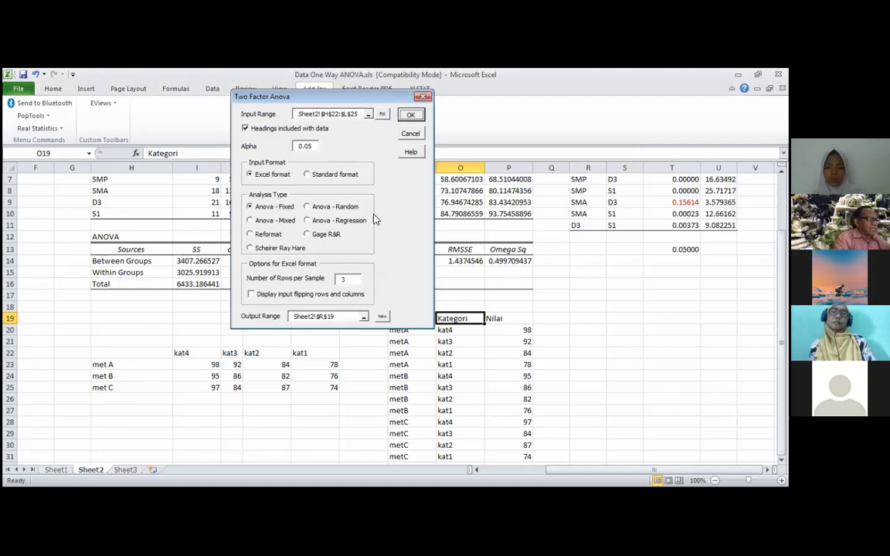
click(412, 135)
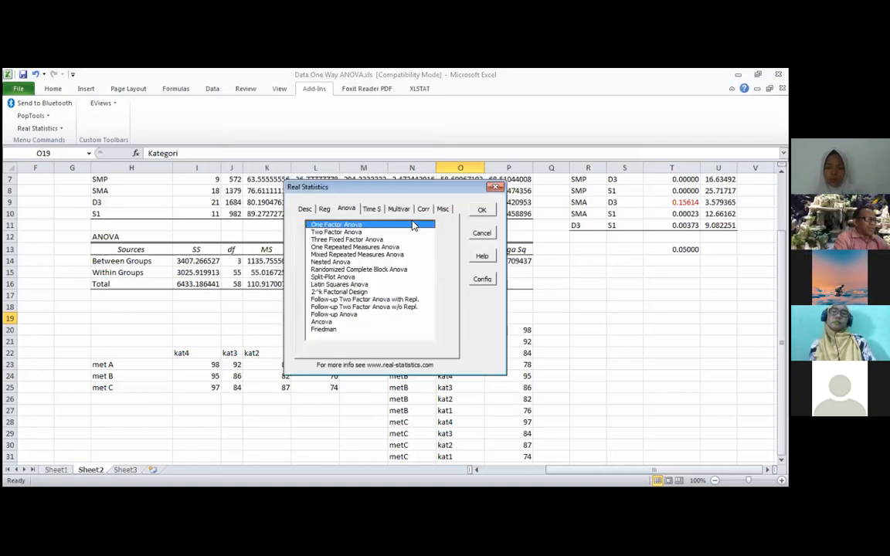
click(357, 232)
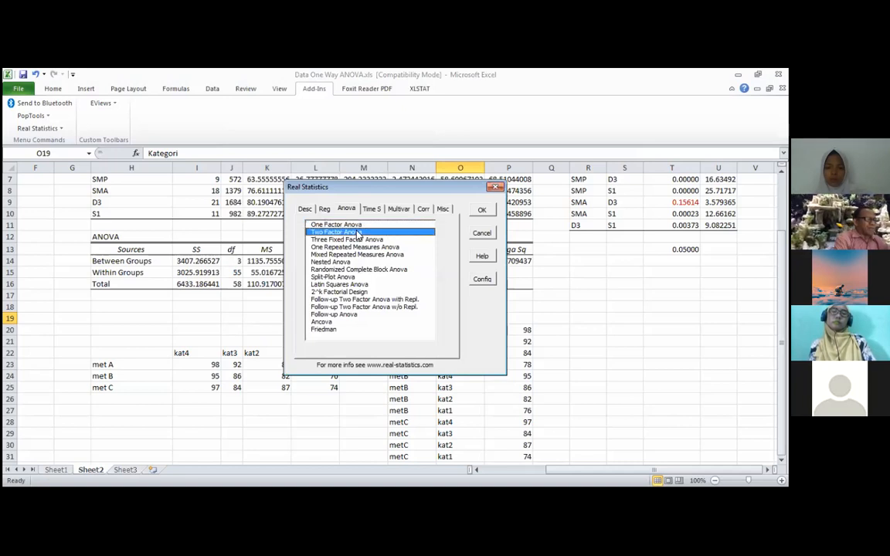
click(478, 233)
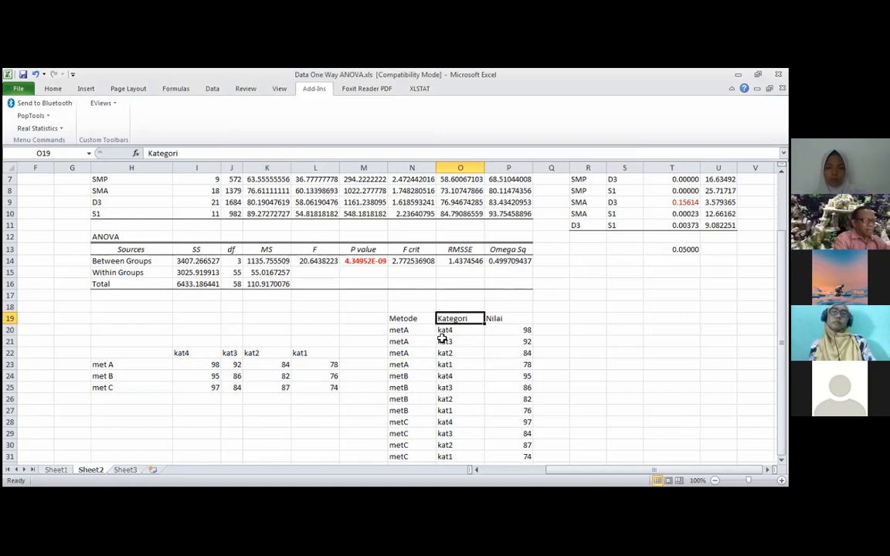
- Delete the whole Metode, Kategori and Nilai list in N19:P31
drag(403, 320, 508, 457)
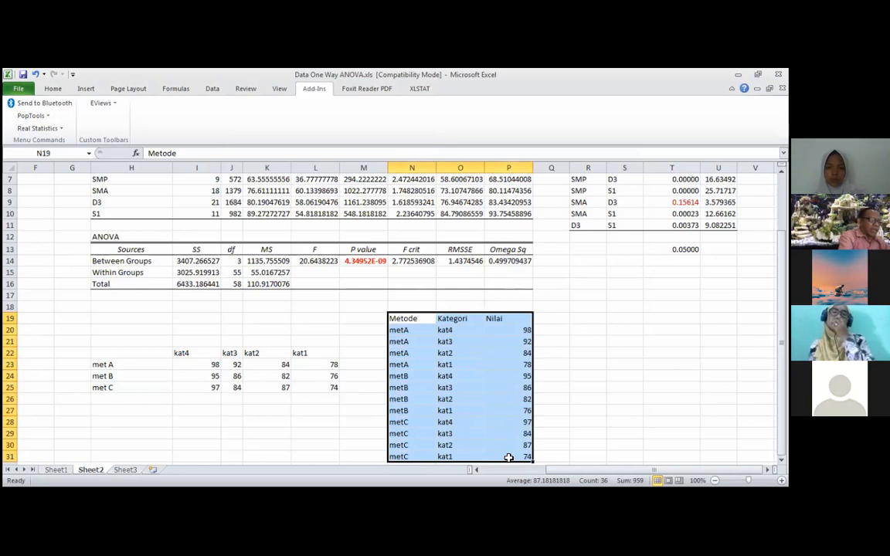
key(Delete)
key(Left)
key(Left)
key(Left)
key(Left)
key(Left)
key(Left)
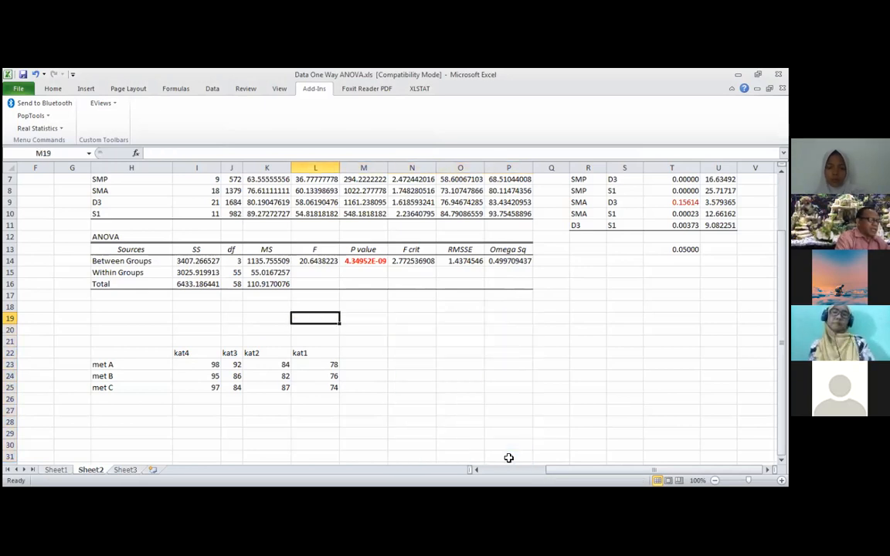
key(Left)
key(Down)
key(Down)
key(Down)
key(Down)
key(Down)
key(Down)
key(Down)
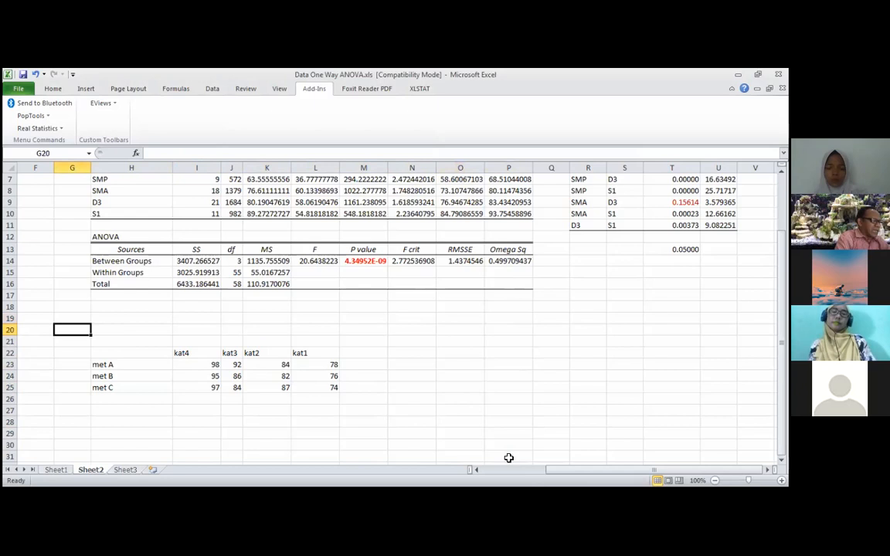
key(Right)
key(Right)
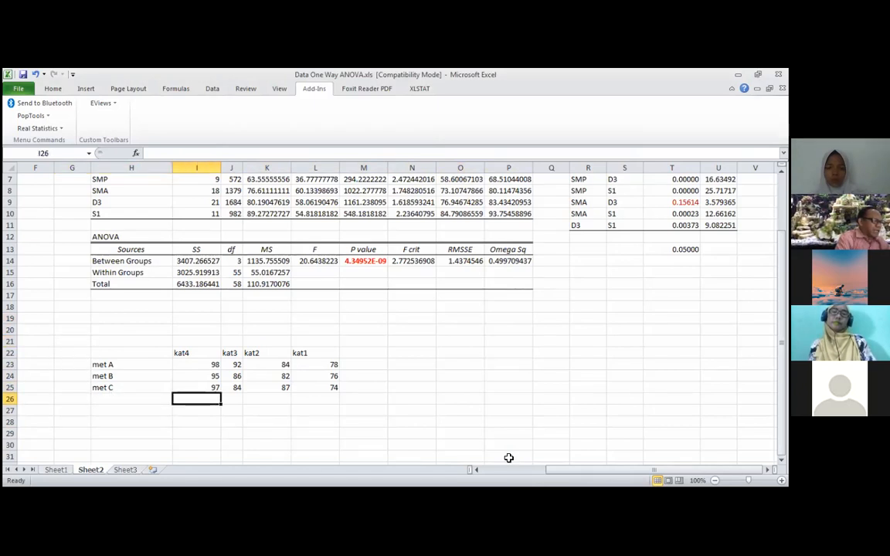
key(Right)
key(Right)
key(Right)
key(Right)
key(Up)
key(Up)
key(Up)
key(Up)
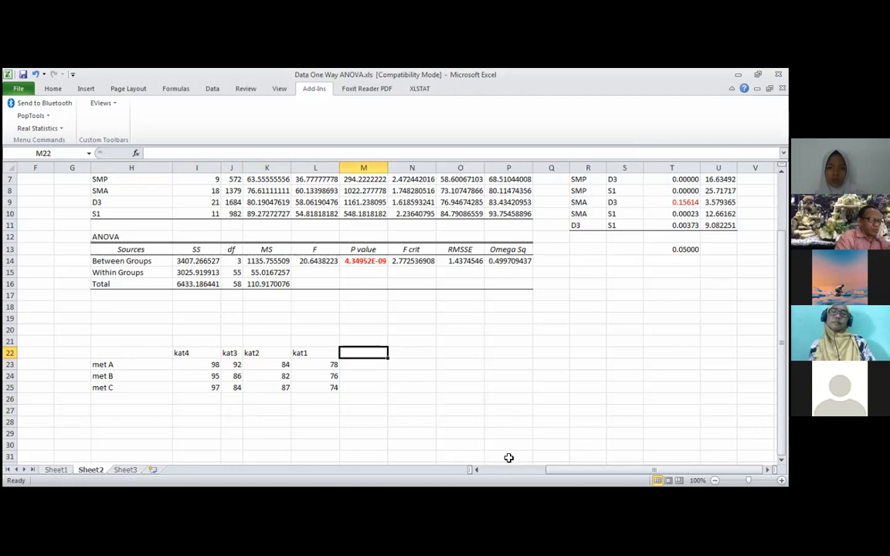
- Fill the score cells I23:L25 with the standard yellow colour
key(Left)
key(Left)
key(Left)
key(Left)
key(Down)
key(shift+Down)
key(shift+Down)
key(shift+Right)
key(shift+Right)
key(shift+Right)
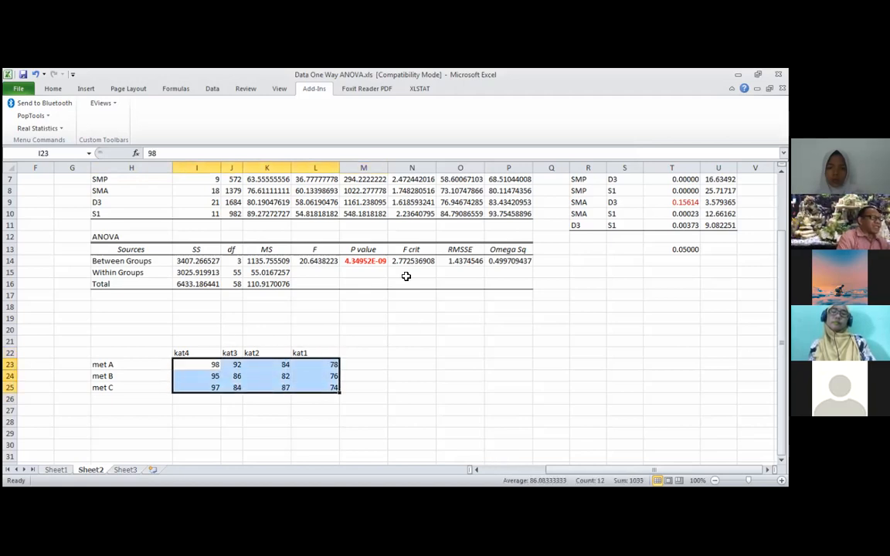
click(54, 88)
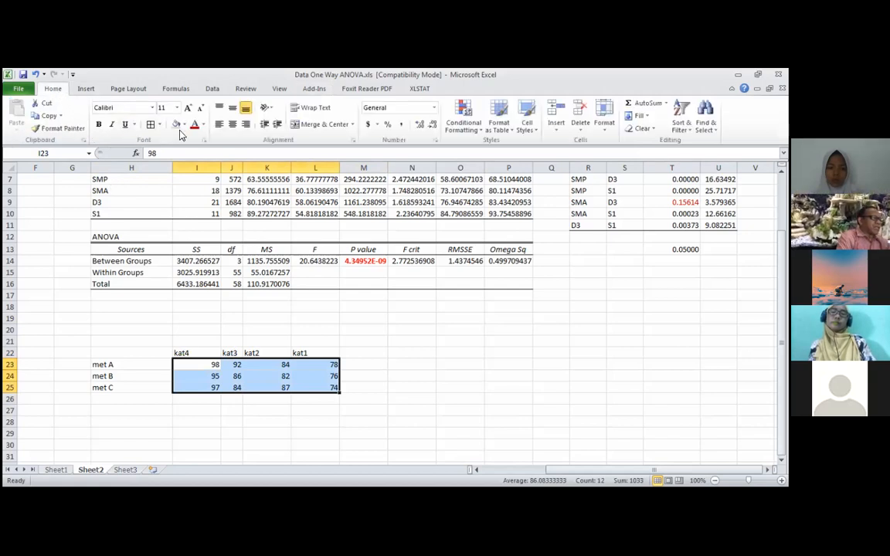
click(184, 126)
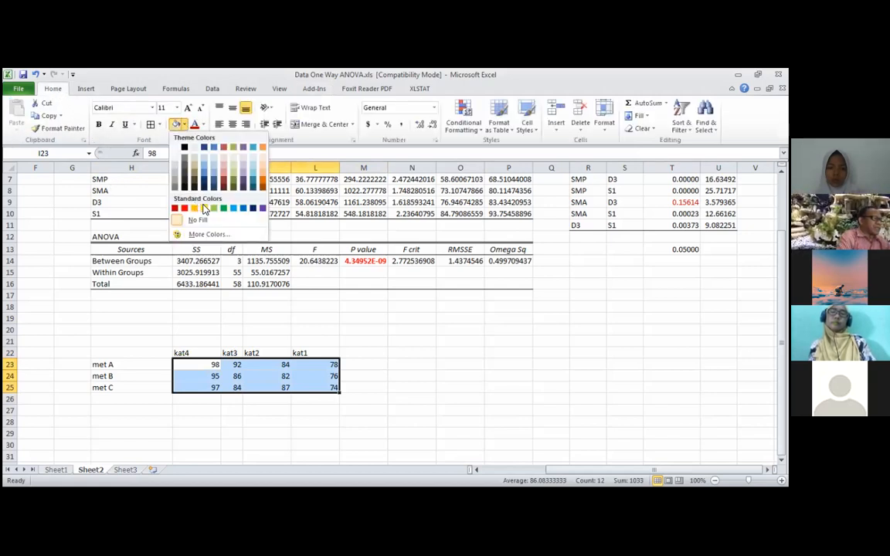
click(204, 209)
- Enter a SUM formula in M23 that totals the met A scores in I23:L23
click(378, 369)
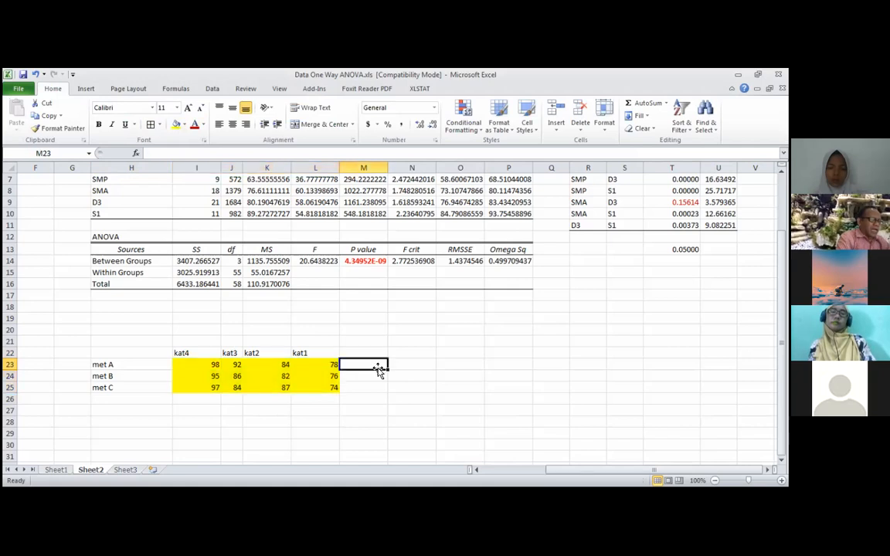
text(=)
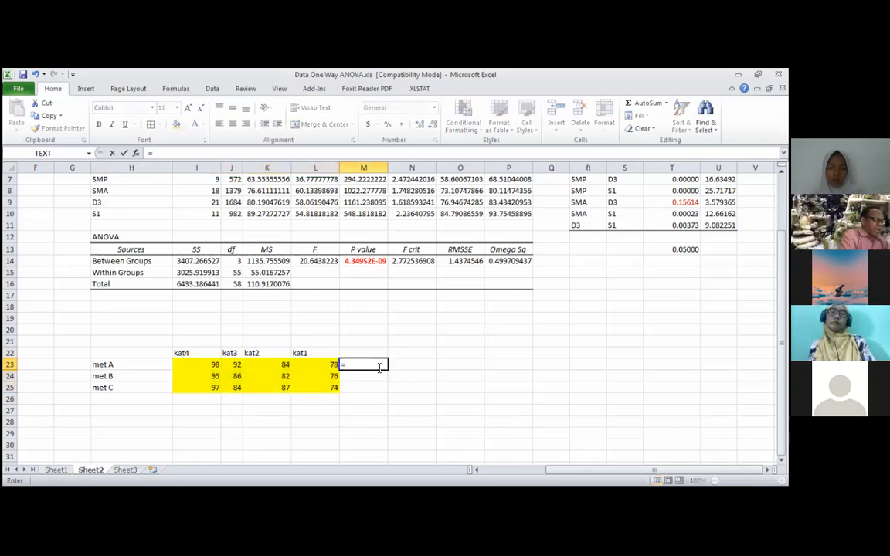
text(su)
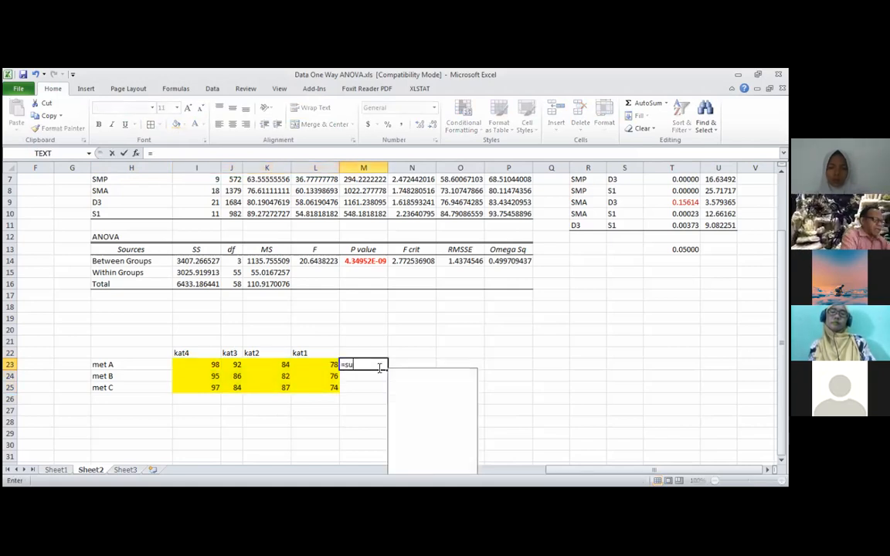
text(m()
drag(194, 364, 325, 365)
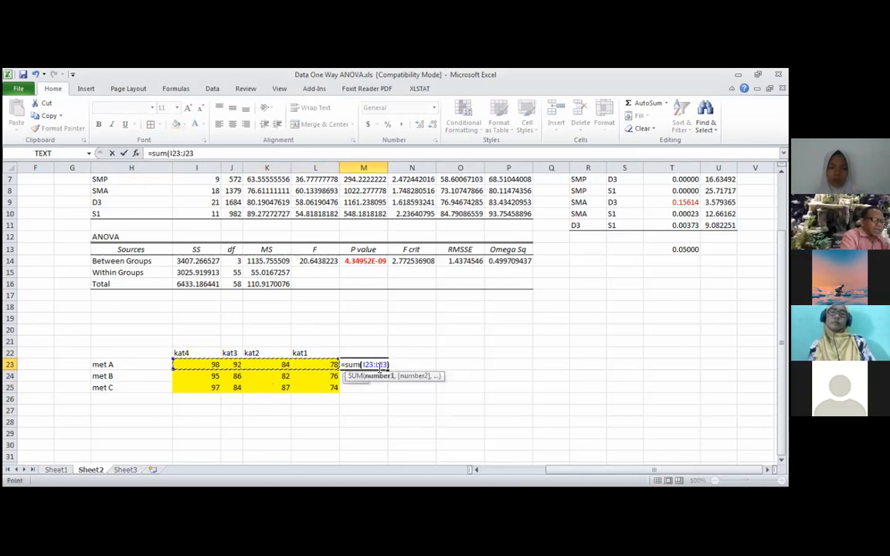
key(Return)
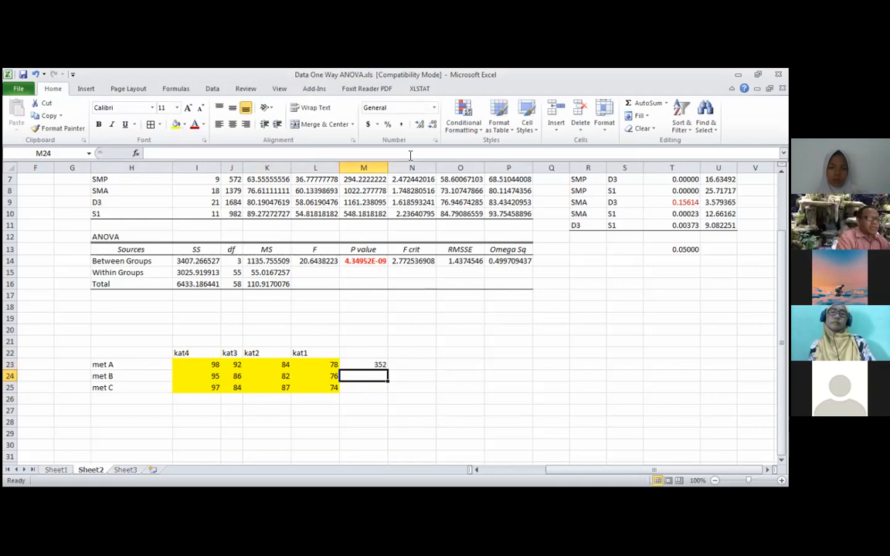
- Set the magnification of Sheet2 to 200%
click(281, 90)
click(259, 116)
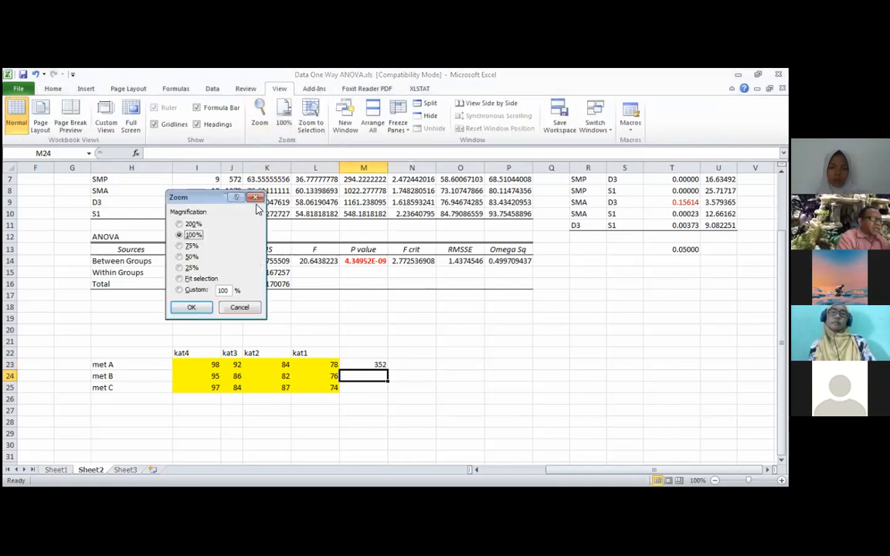
click(192, 224)
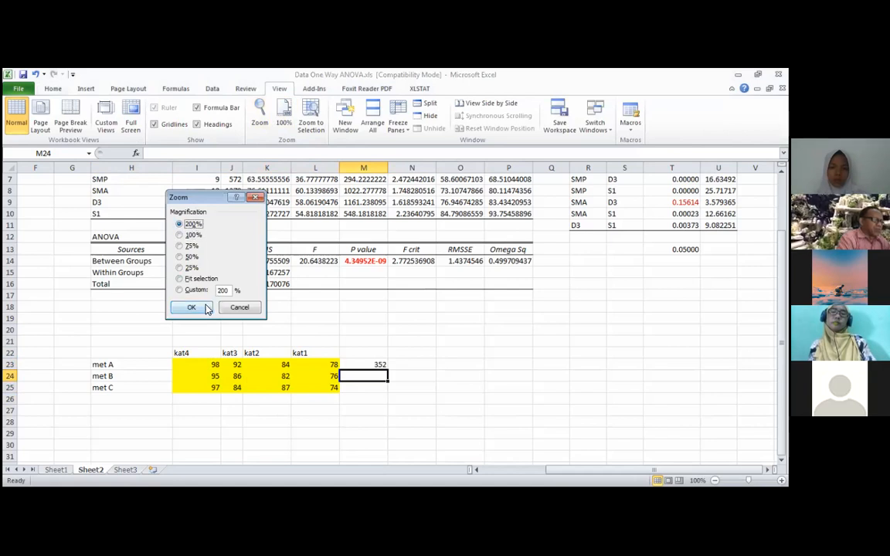
key(Return)
key(Right)
key(Right)
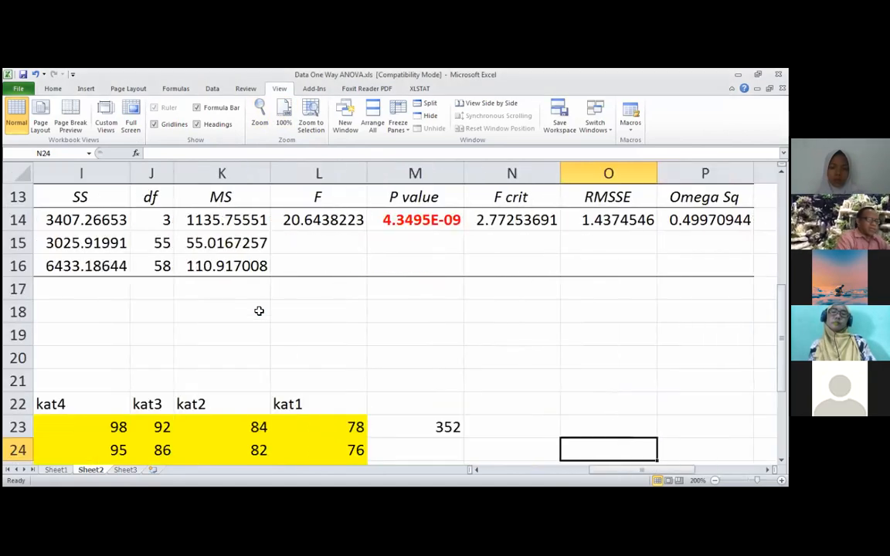
key(Left)
key(Left)
key(Left)
key(Left)
key(Left)
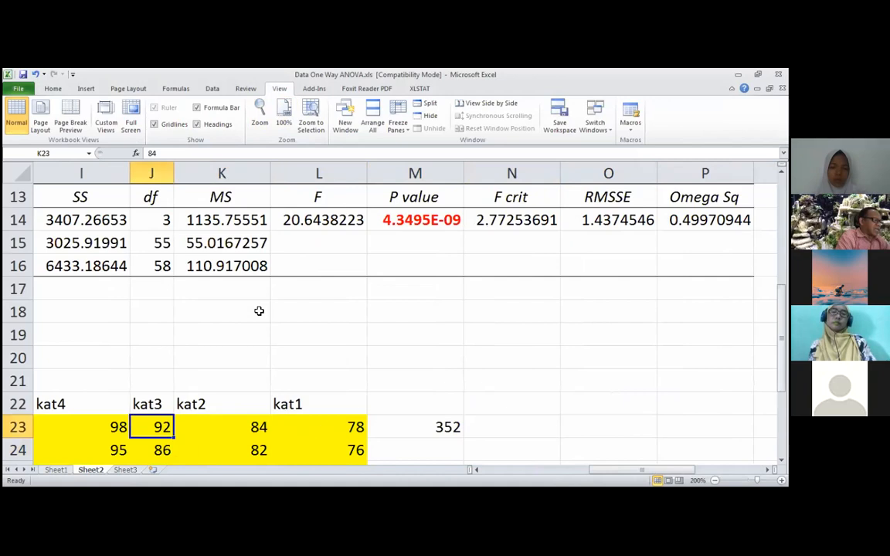
- Copy the row total formula from M23 to M24:M25 for met B and met C
click(417, 426)
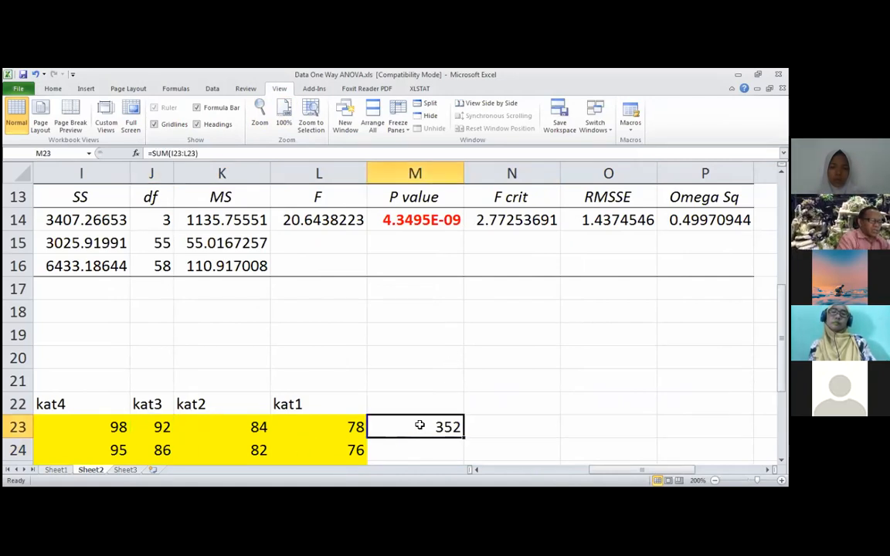
key(ctrl+c)
click(410, 406)
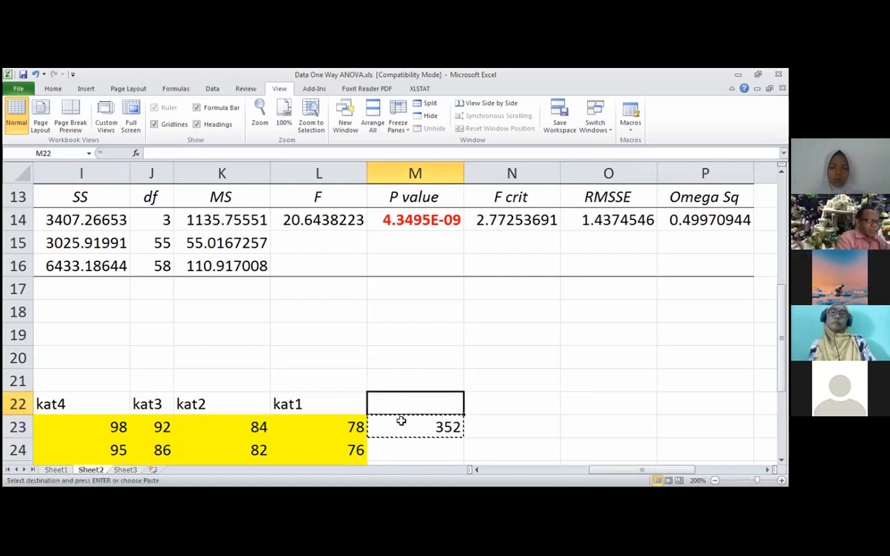
click(413, 450)
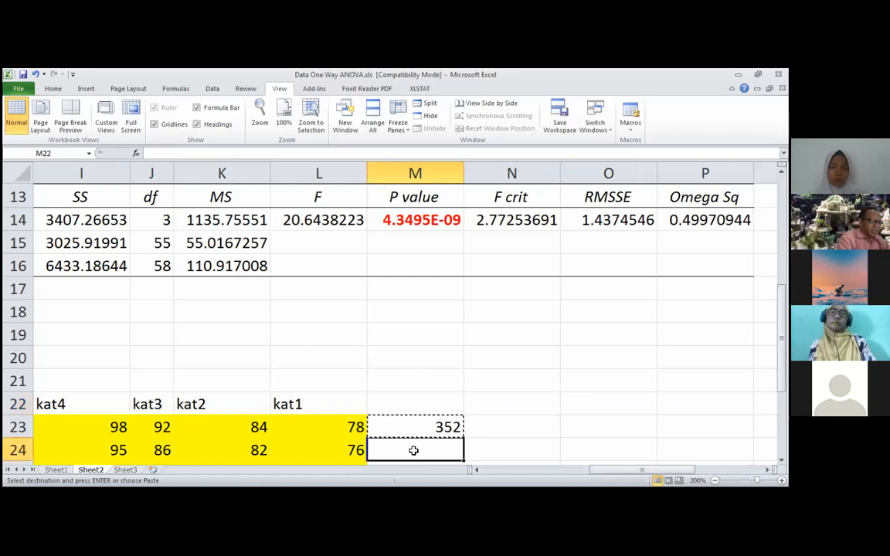
drag(413, 451, 413, 451)
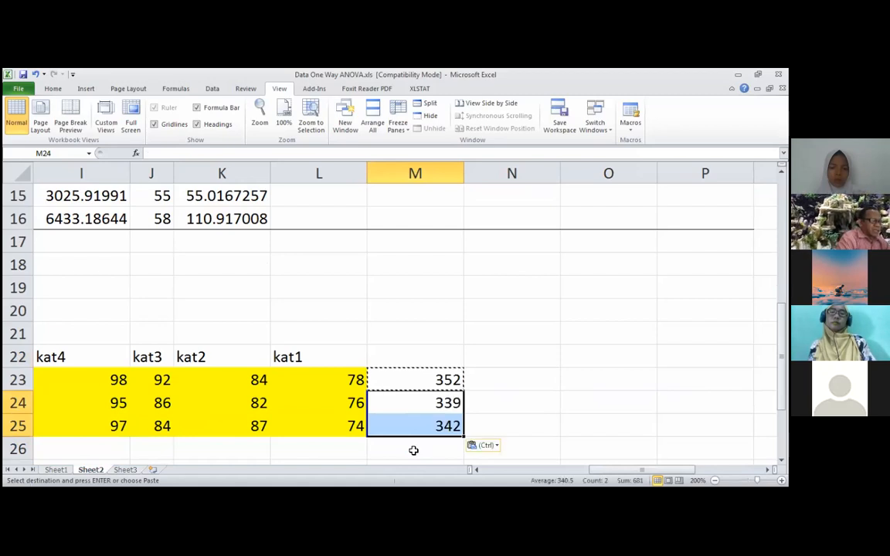
- Enter the formula =SUM(I23:I25) in I26 to total the kat4 scores
key(Left)
key(Left)
key(Left)
key(Left)
key(Left)
key(Left)
key(Down)
key(Down)
key(Right)
key(Right)
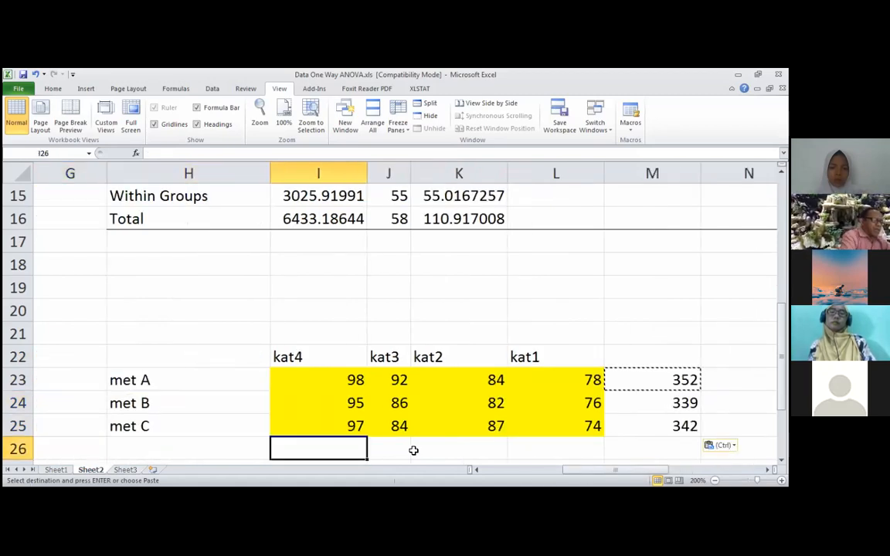
text(=)
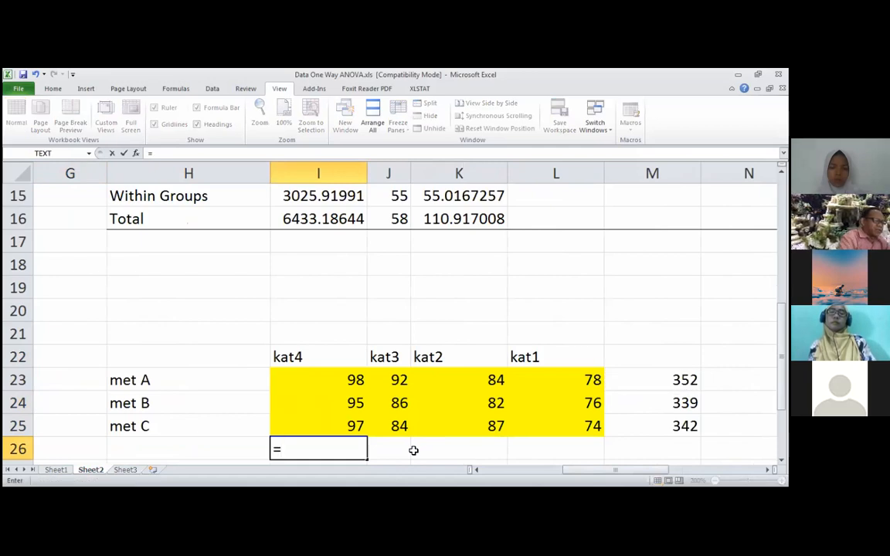
text(sum)
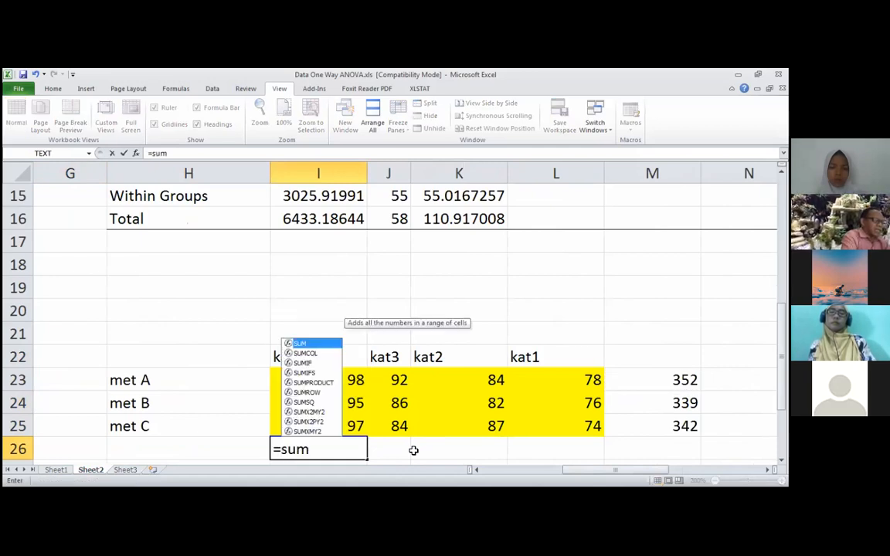
text(()
key(Up)
key(Up)
key(Up)
key(shift+Down)
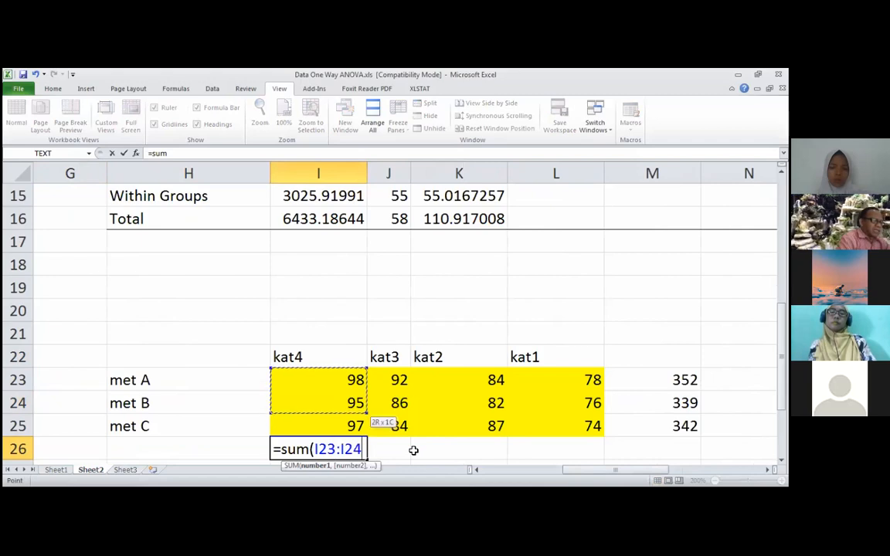
key(shift+Down)
text())
key(Return)
- Copy the column total formula from I26 across to L26 for kat3, kat2 and kat1
key(Up)
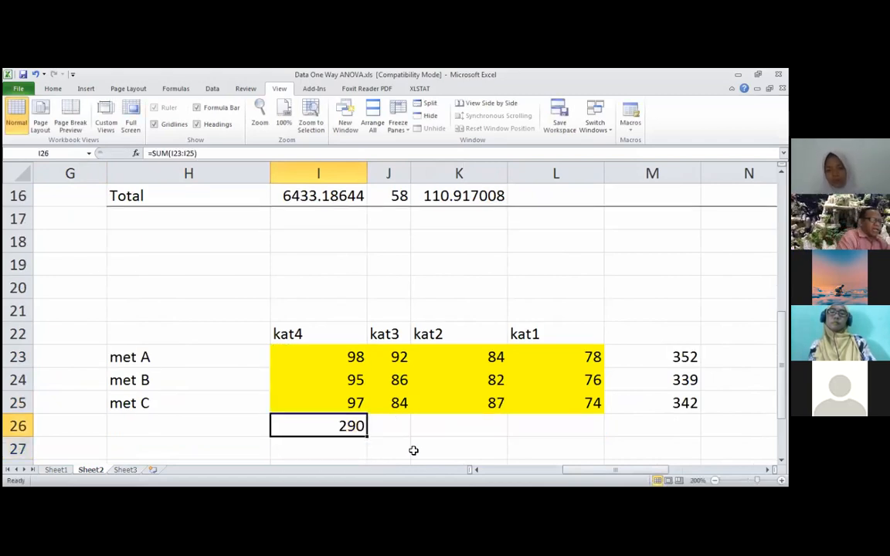
key(ctrl+c)
key(shift+Right)
key(shift+Right)
key(shift+Right)
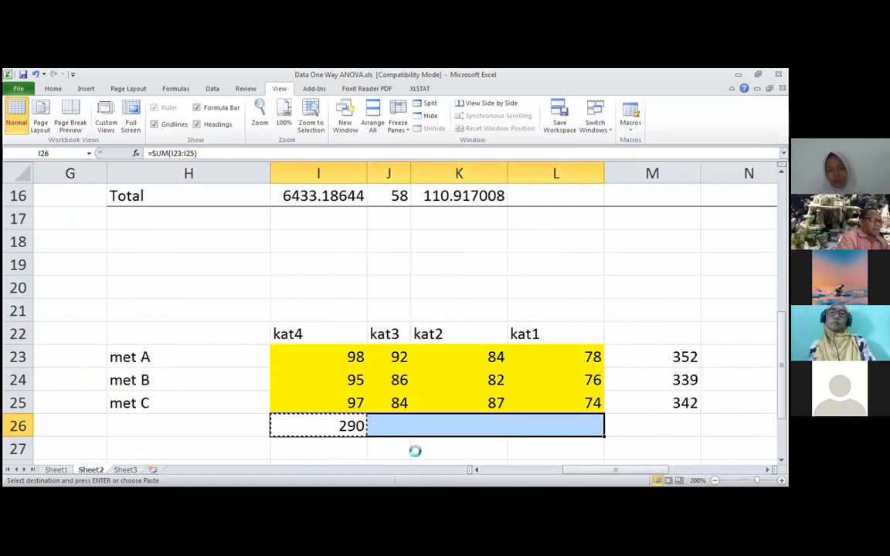
key(ctrl+v)
- Define the name Total for the yellow score cells I23:L25
key(Right)
key(Right)
key(Right)
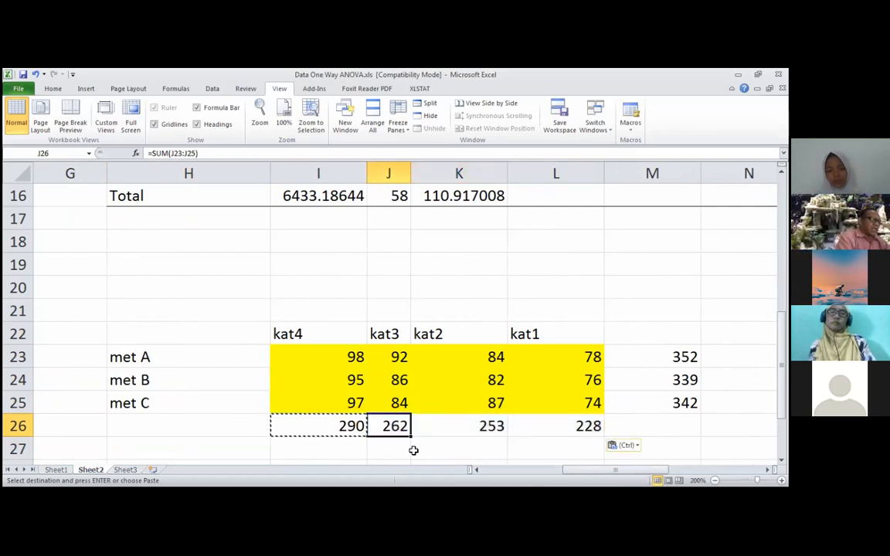
key(Right)
key(Left)
key(Up)
key(Up)
key(Up)
key(Left)
key(Left)
key(Left)
key(Left)
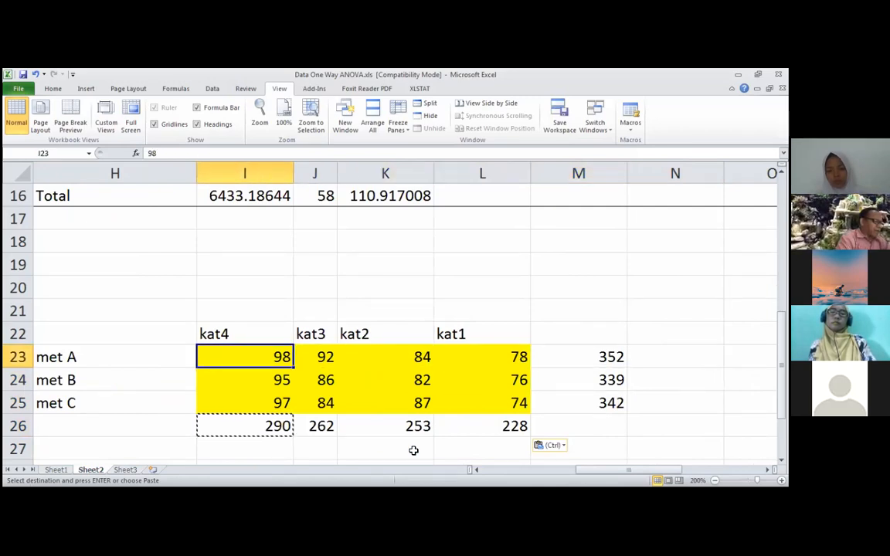
key(shift+Down)
key(shift+Down)
key(shift+Right)
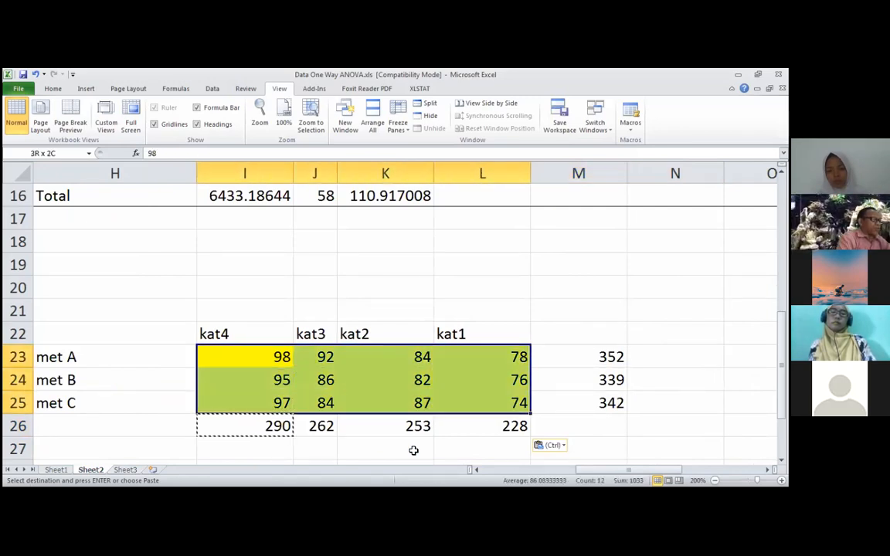
click(57, 153)
text(Total)
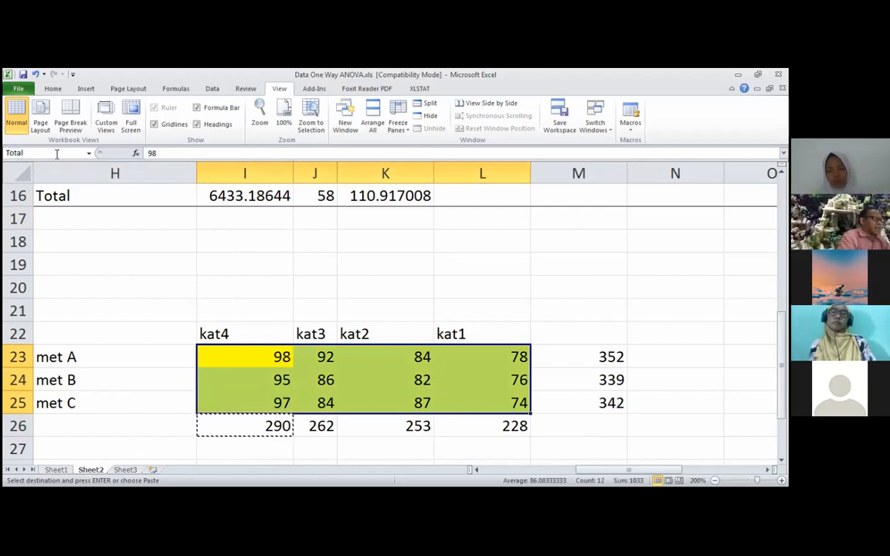
key(Return)
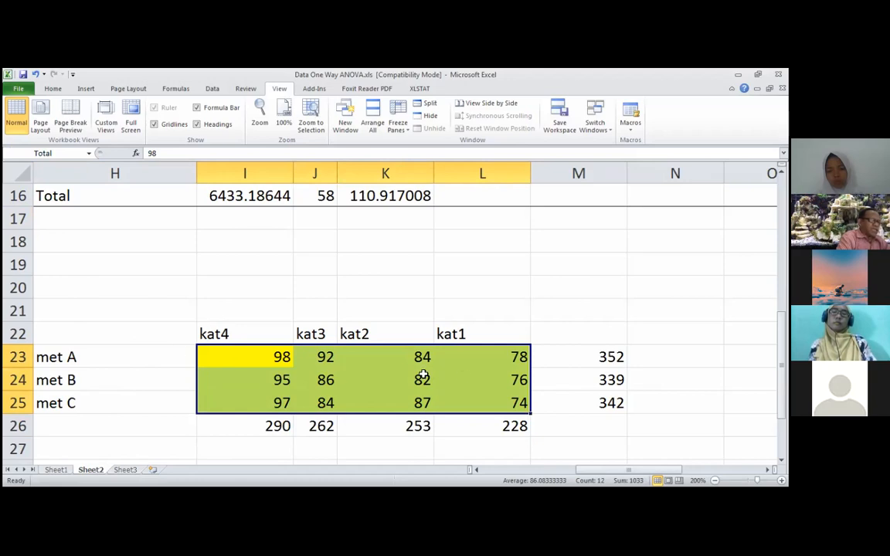
- Define the name metode for the row totals in M23:M25
click(602, 356)
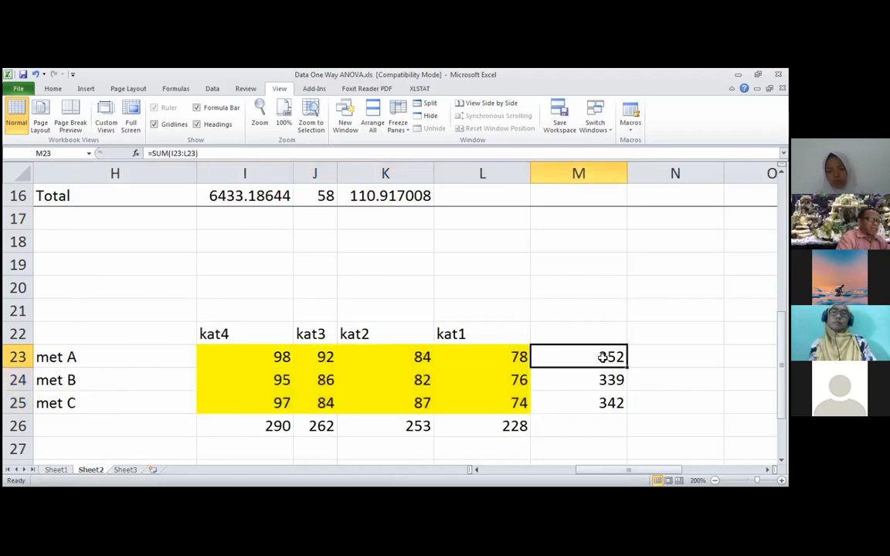
key(shift+Down)
key(shift+Down)
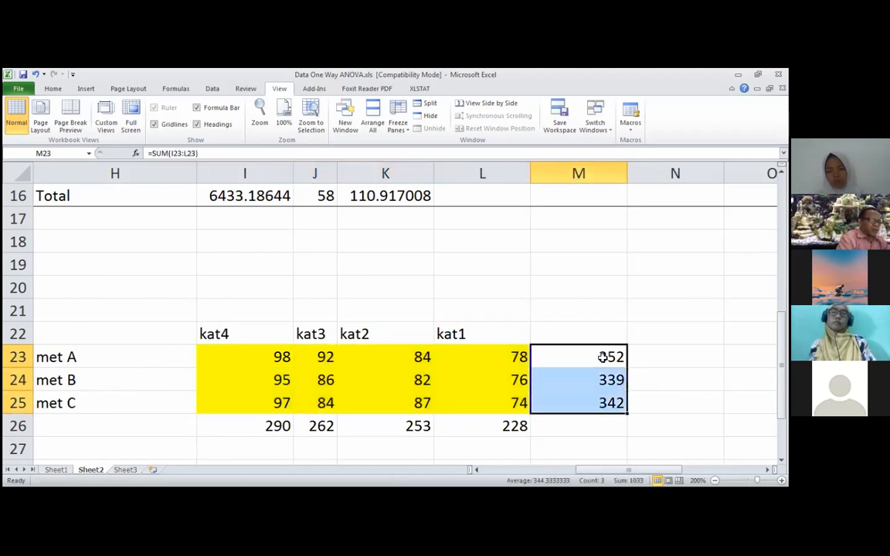
click(62, 153)
text(metode)
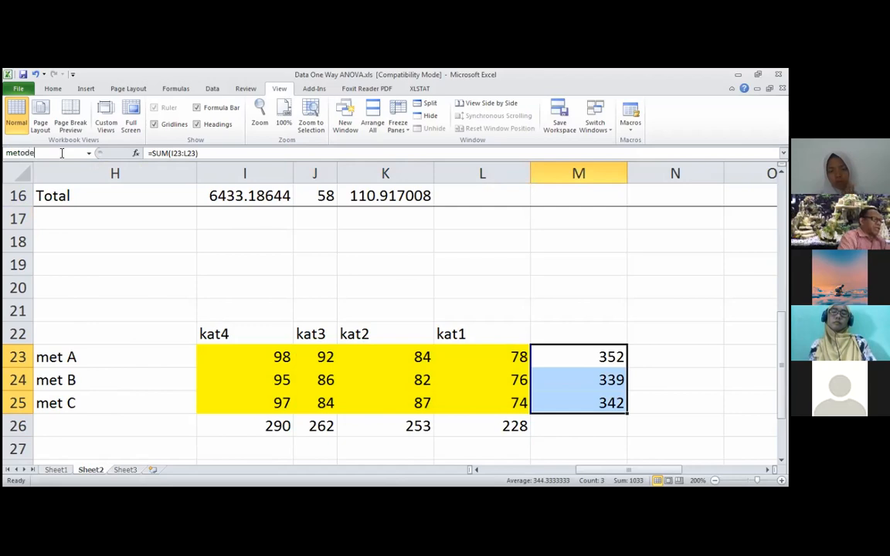
key(Return)
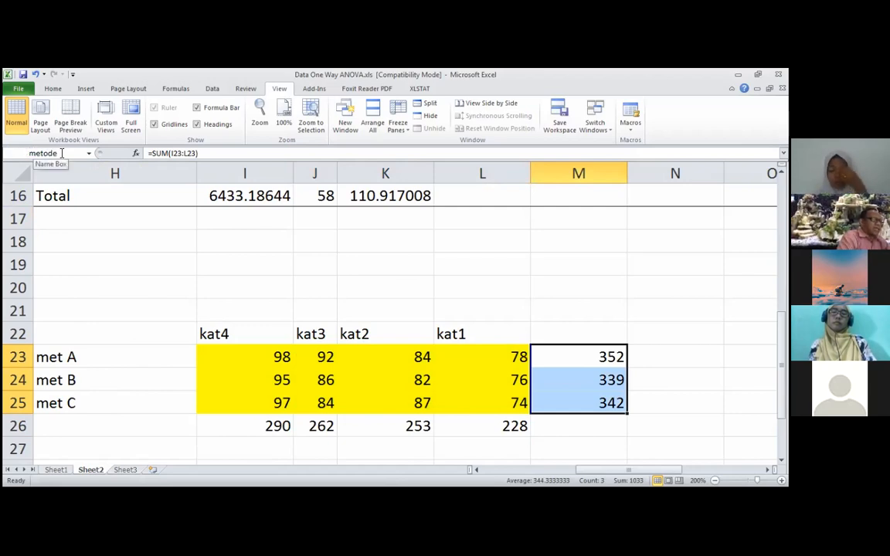
- Define the name kategori for the column totals in I26:L26
key(Down)
key(Down)
key(Left)
key(Left)
key(Left)
key(Left)
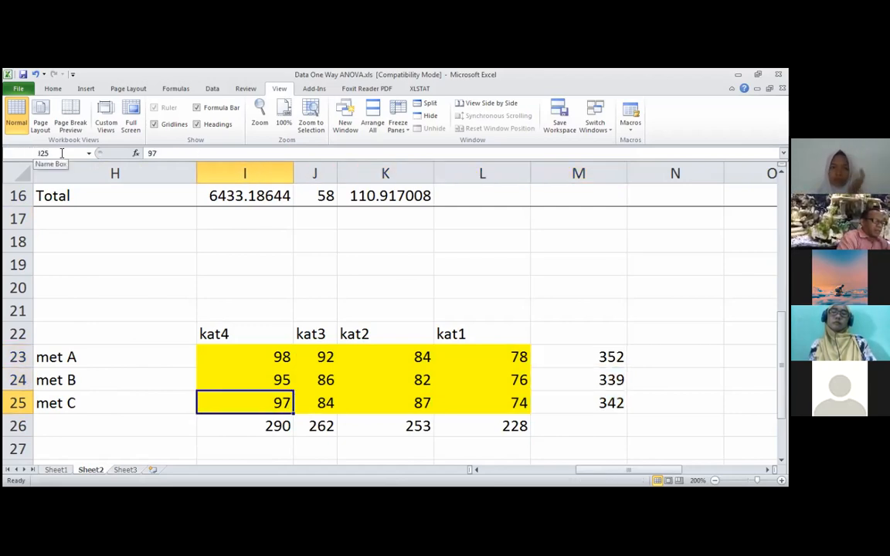
key(Down)
key(shift+Right)
key(shift+Right)
key(shift+Right)
click(60, 153)
text(kategp)
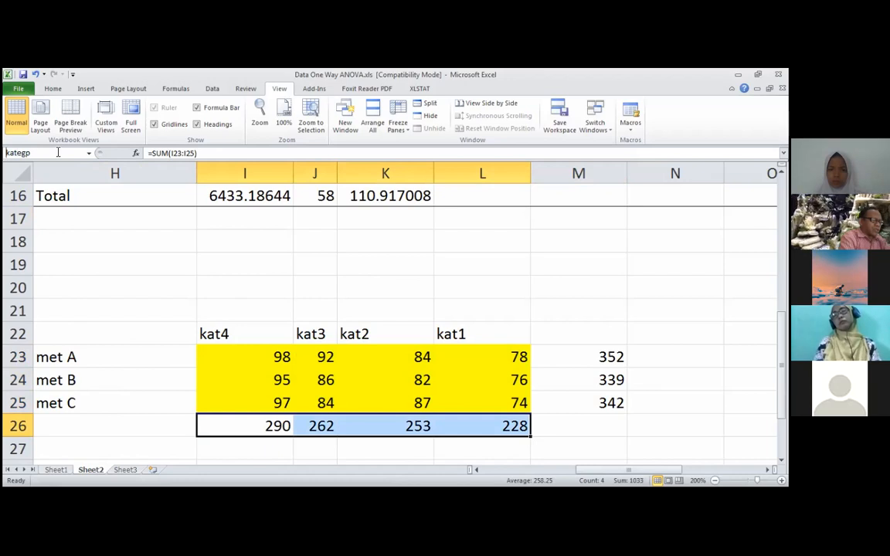
key(Home)
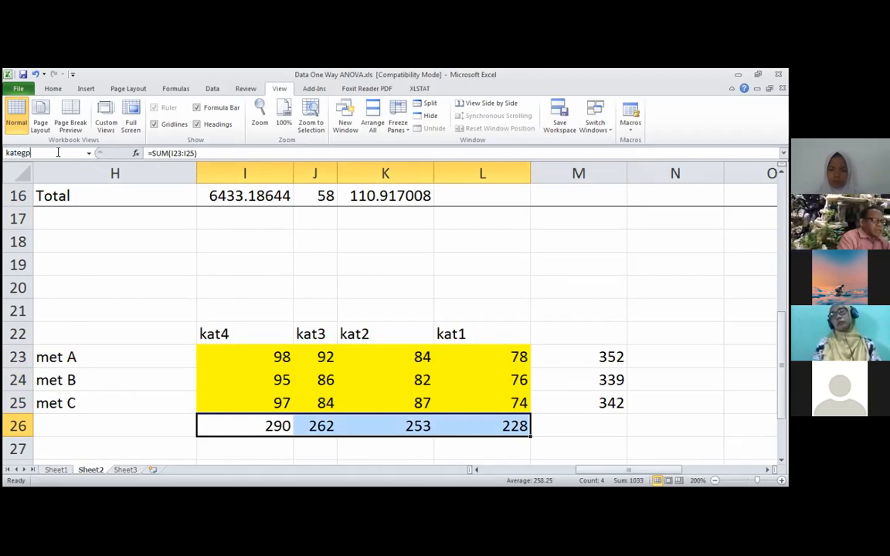
text(ori)
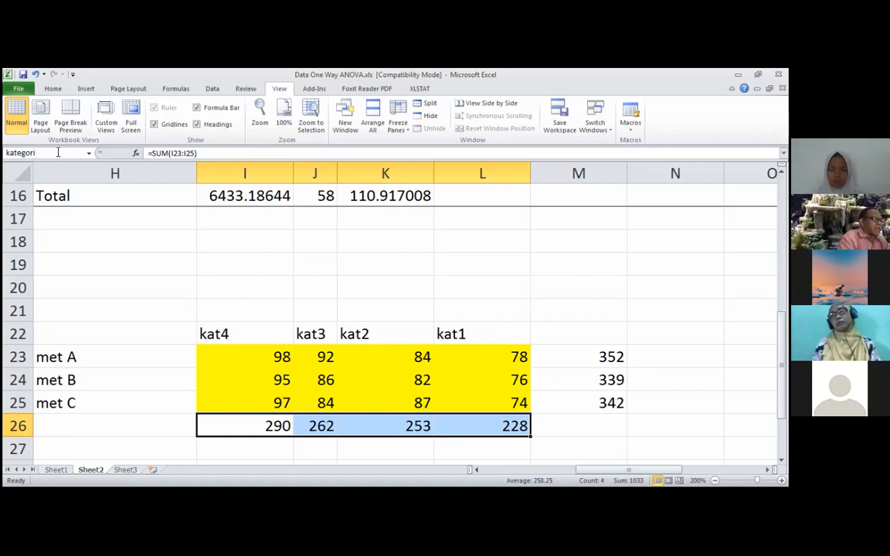
key(Return)
- Enter the heading SumberKeragaman in O22 to start the ANOVA table beside the scores
key(Right)
key(Right)
key(Right)
key(Right)
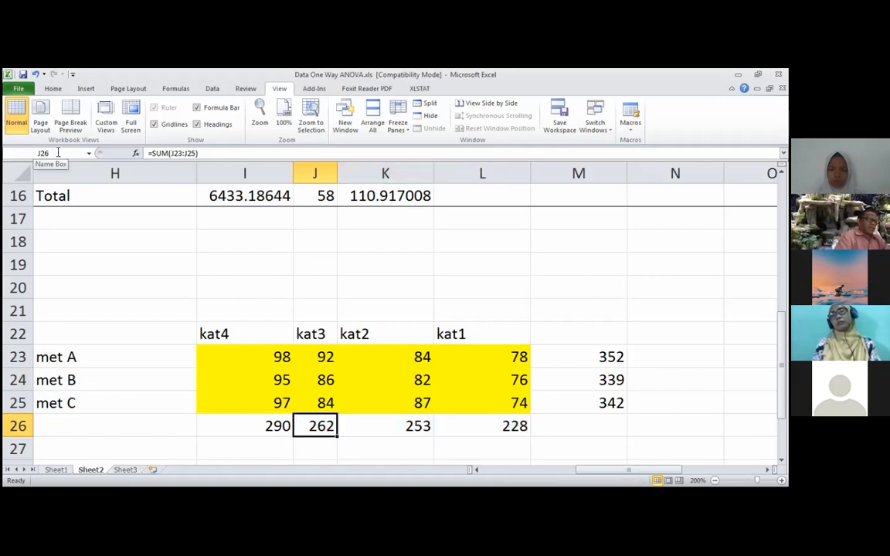
key(Right)
key(Right)
key(Right)
key(Up)
key(Up)
key(Up)
key(Left)
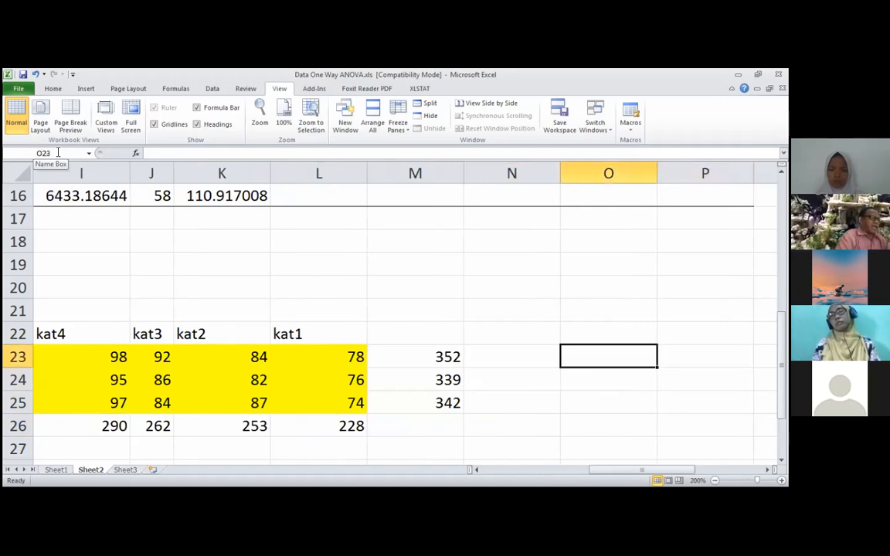
key(Up)
text(Sumbe)
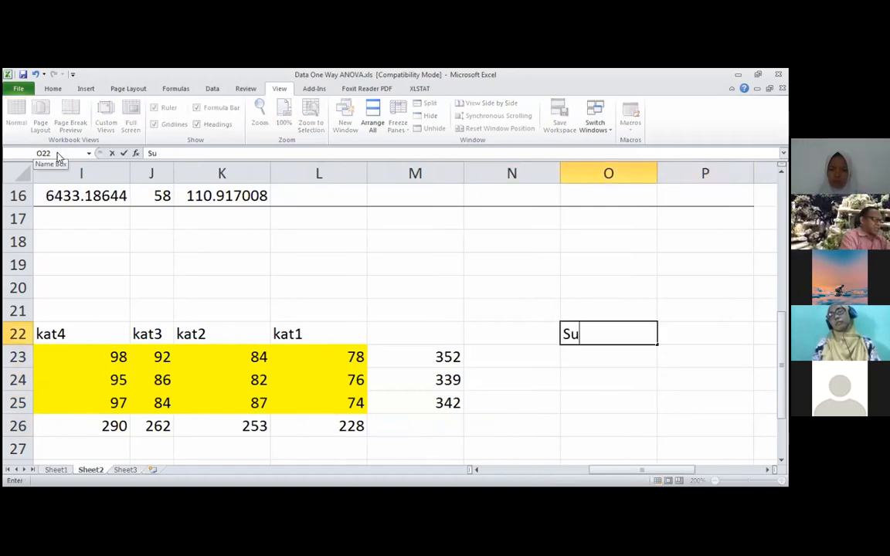
text(rKe)
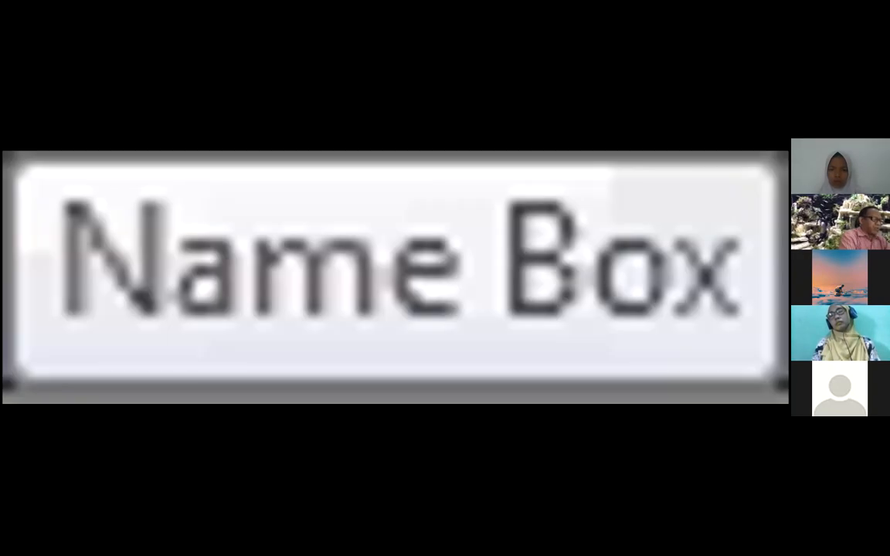
text(ra)
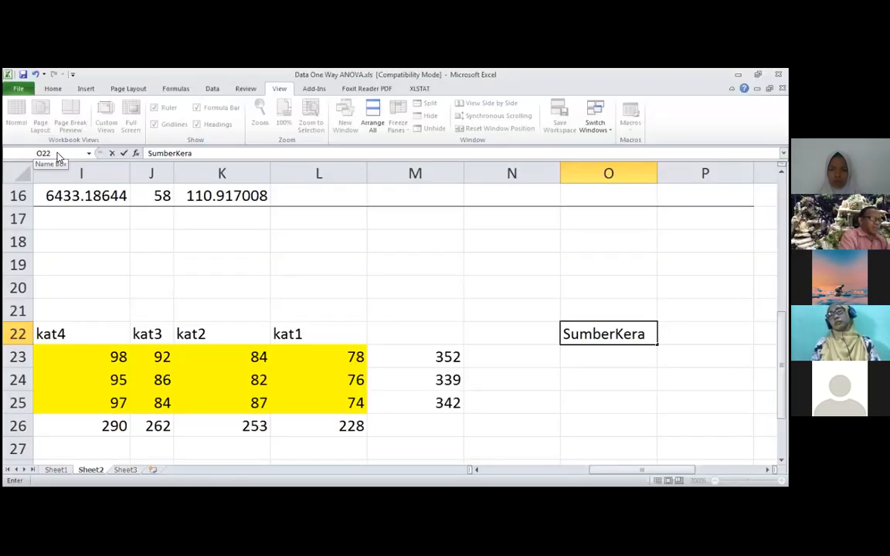
text(gaman)
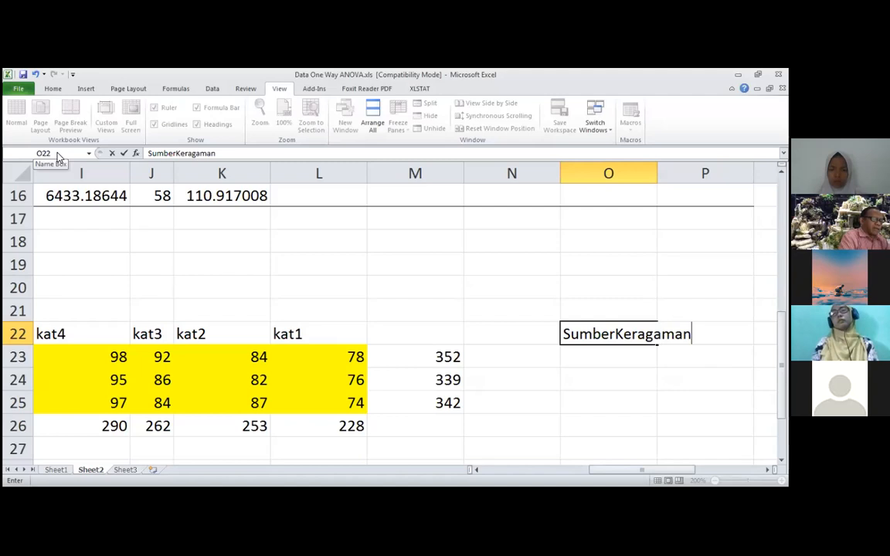
key(Return)
- Autofit column O to the width of the SumberKeragaman heading
key(Up)
key(alt+o)
key(c)
key(a)
- Enter the row label Total in O26, four rows below the SumberKeragaman heading
key(Down)
key(Down)
key(Down)
key(Down)
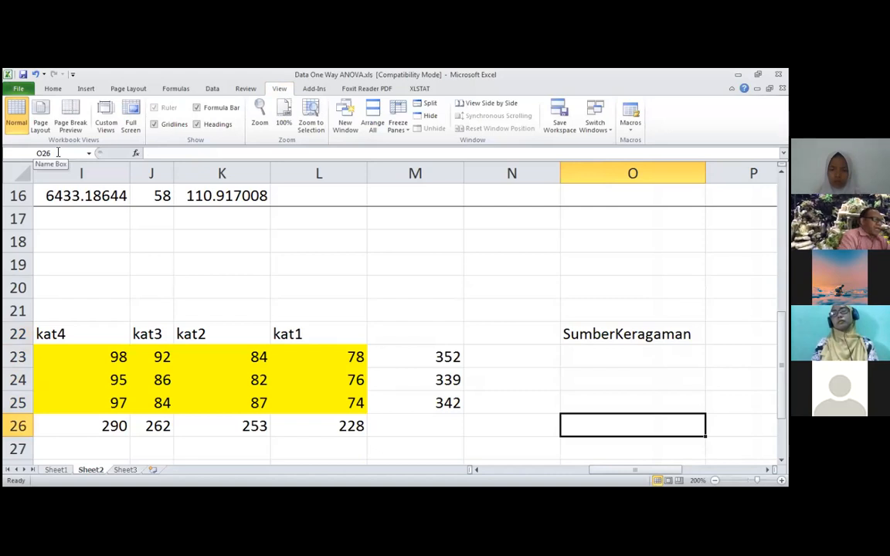
text(Tota)
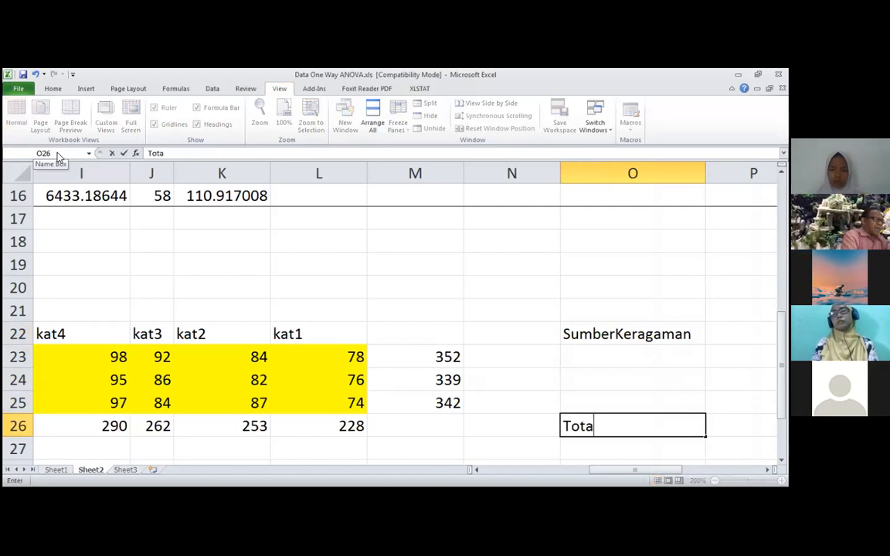
text(k)
key(BackSpace)
text(l)
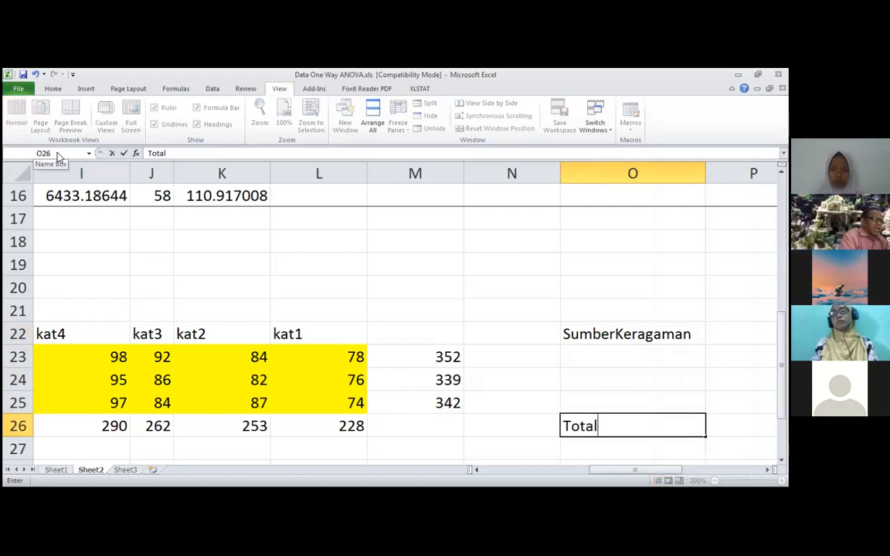
key(Up)
- Try Metode as the source label in O23, with Kategori beneath it in O24
key(Up)
key(Up)
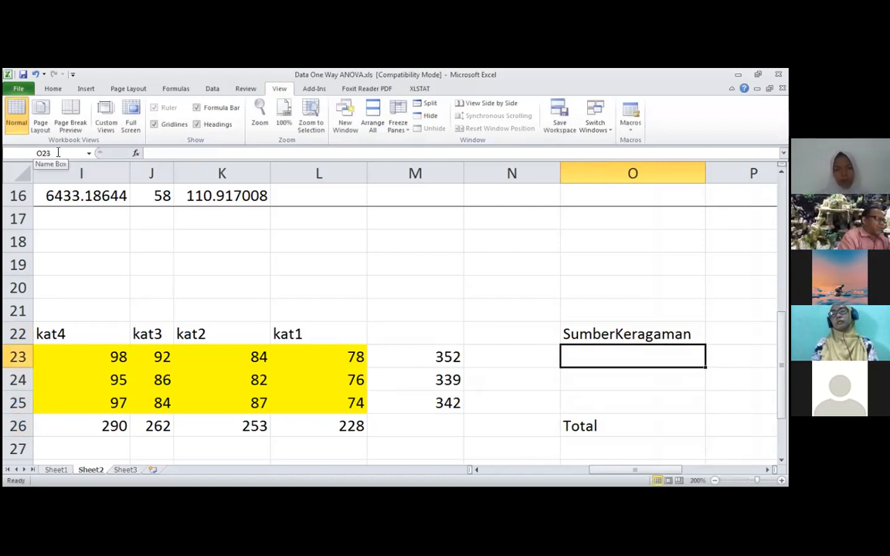
key(Down)
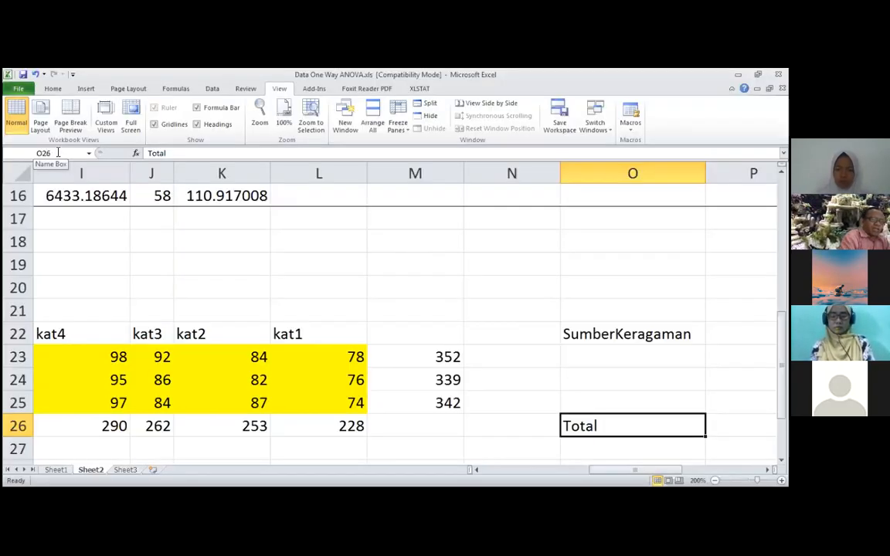
key(Up)
key(Up)
key(Up)
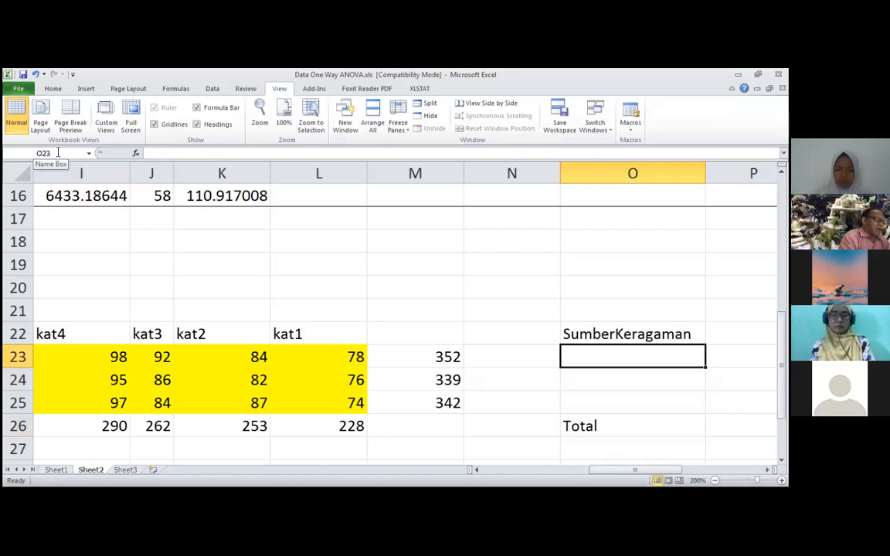
text(Metode)
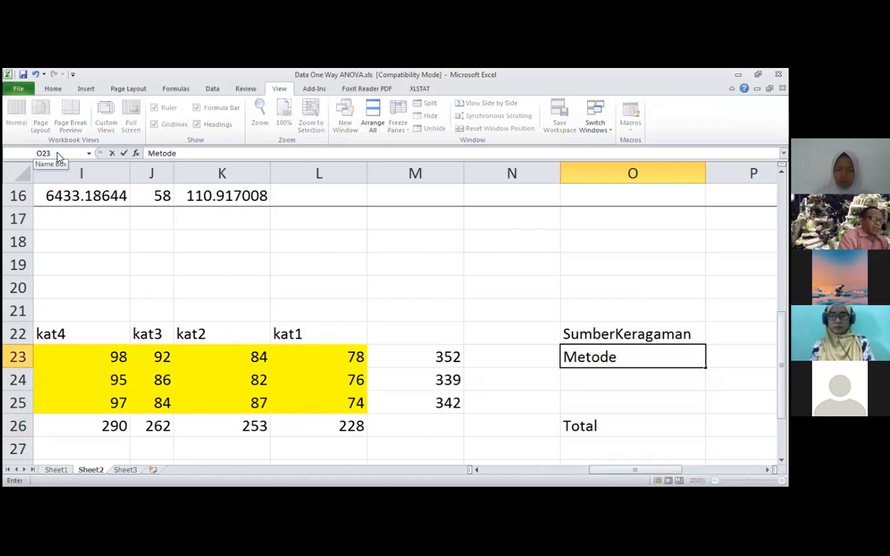
key(Return)
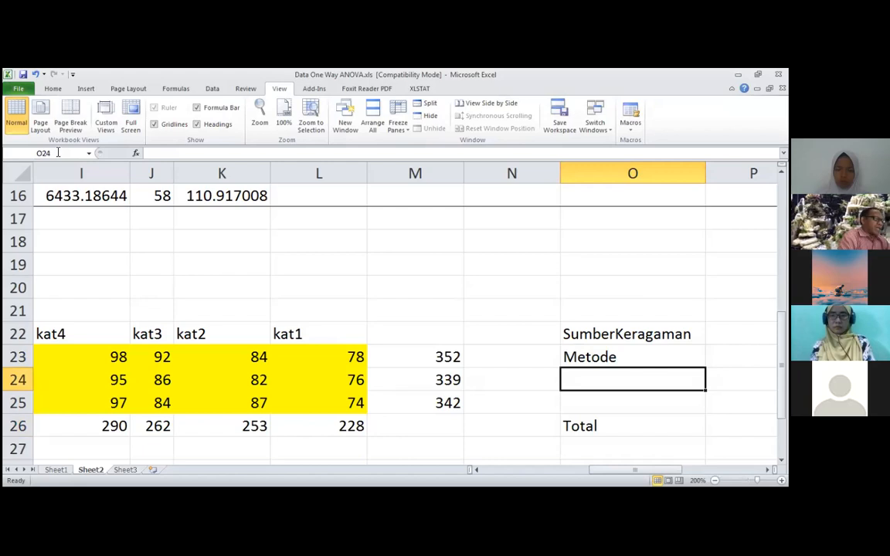
text(Kategori)
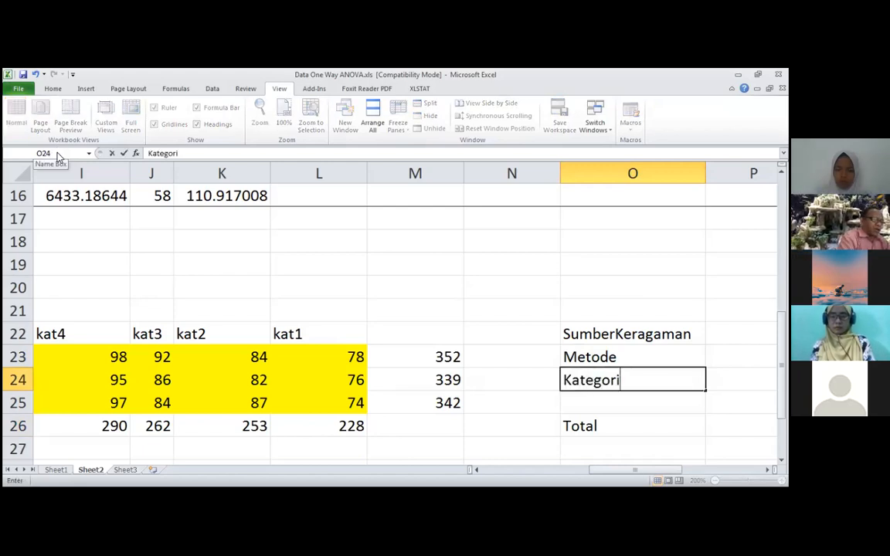
key(BackSpace)
key(BackSpace)
key(BackSpace)
key(BackSpace)
key(BackSpace)
key(BackSpace)
key(BackSpace)
key(BackSpace)
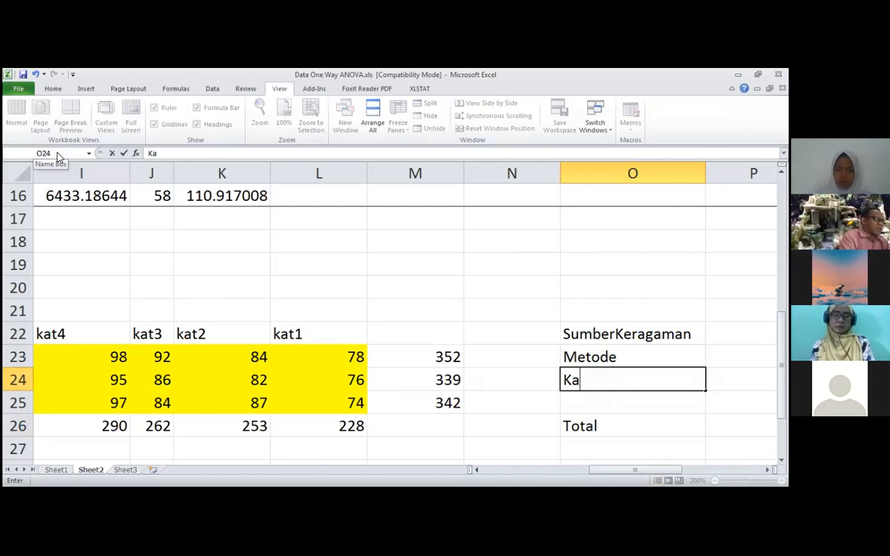
key(Up)
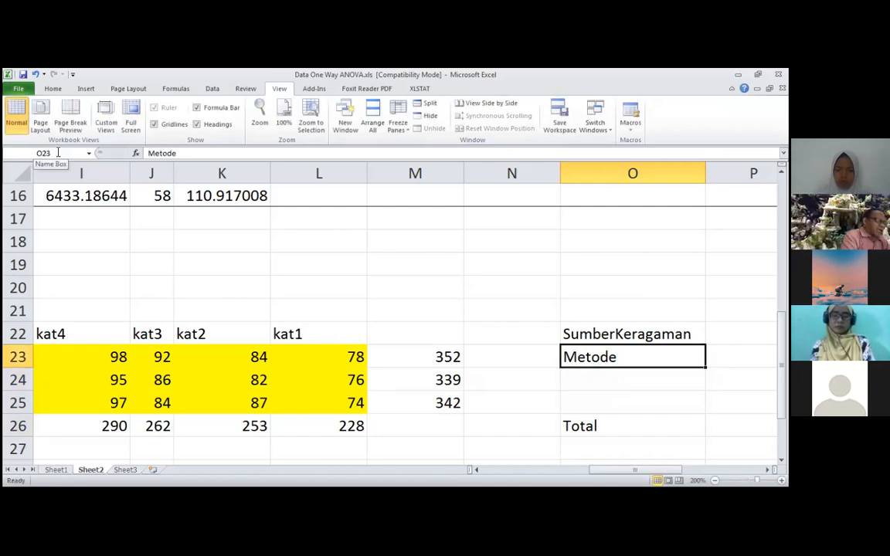
- Set the first source label in O23 to Kategori (Blok = Kelompok)
text(Kategori)
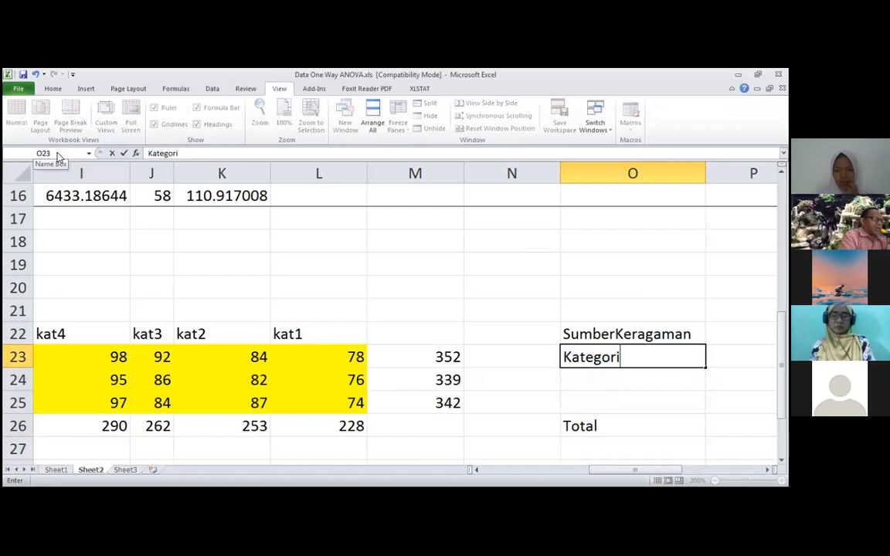
key(Return)
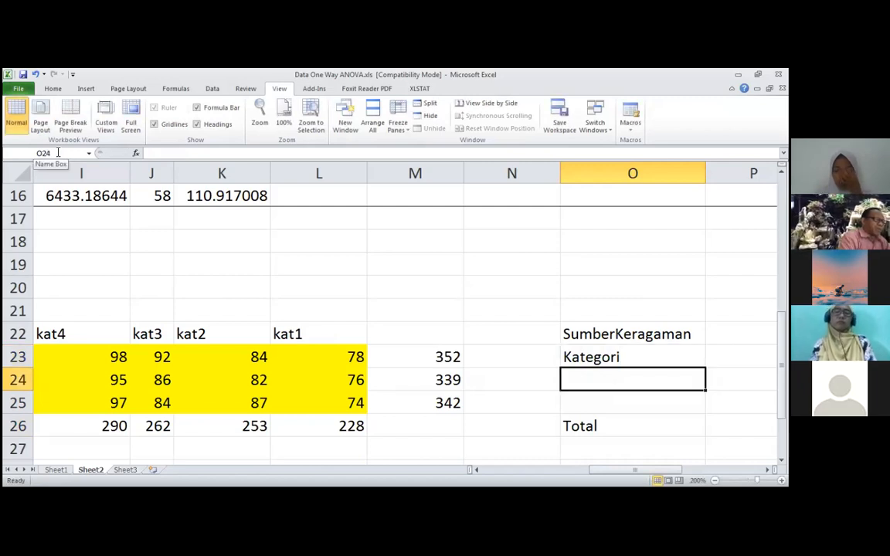
key(Up)
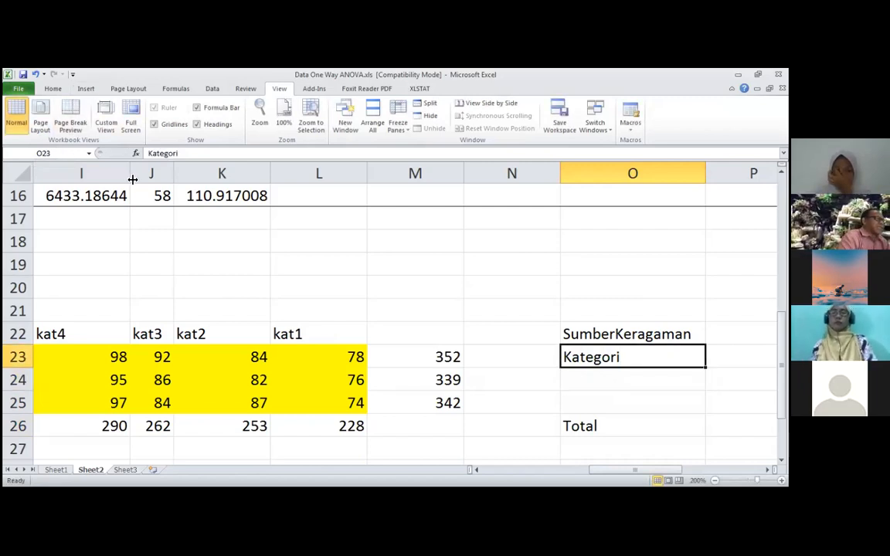
click(212, 154)
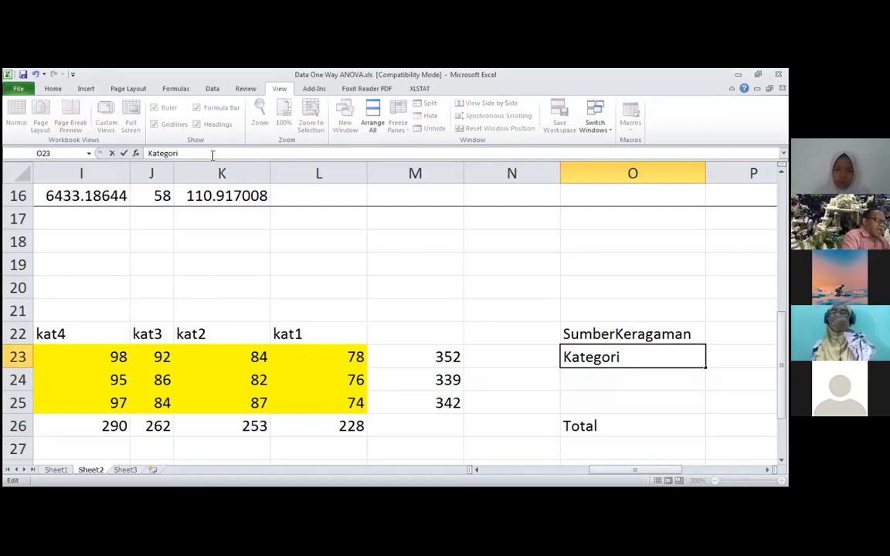
text(()
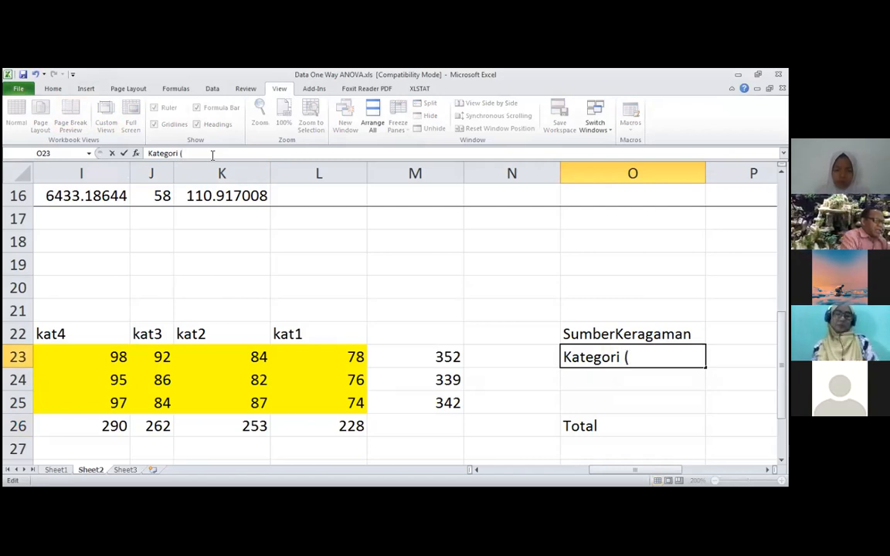
text(Blok = Kelo)
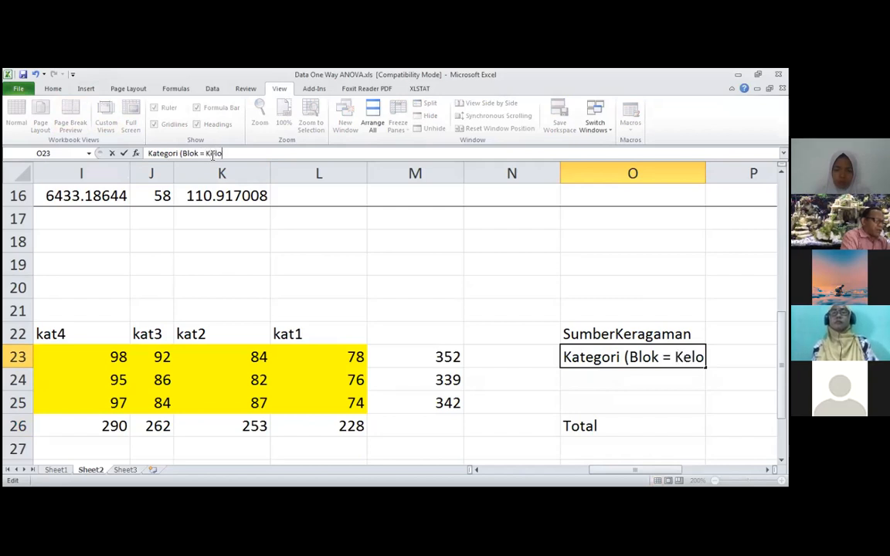
text(mpok)_)
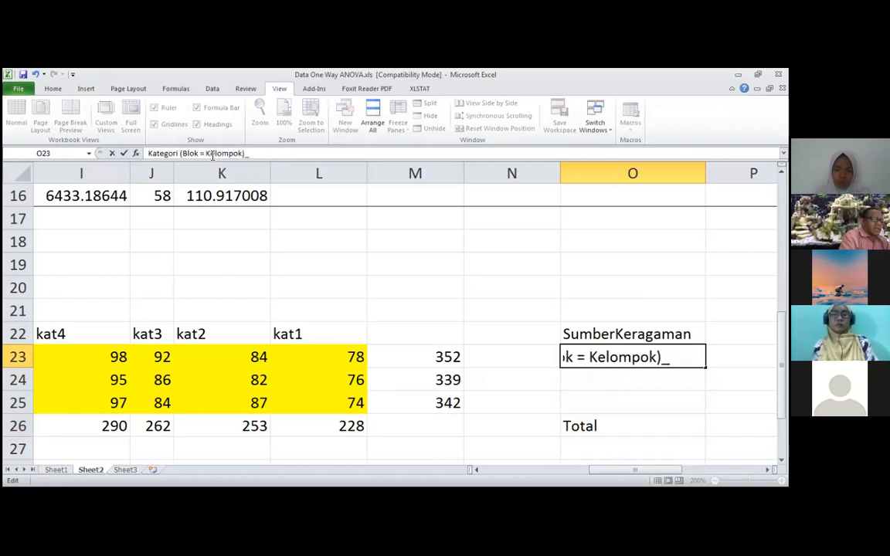
key(Return)
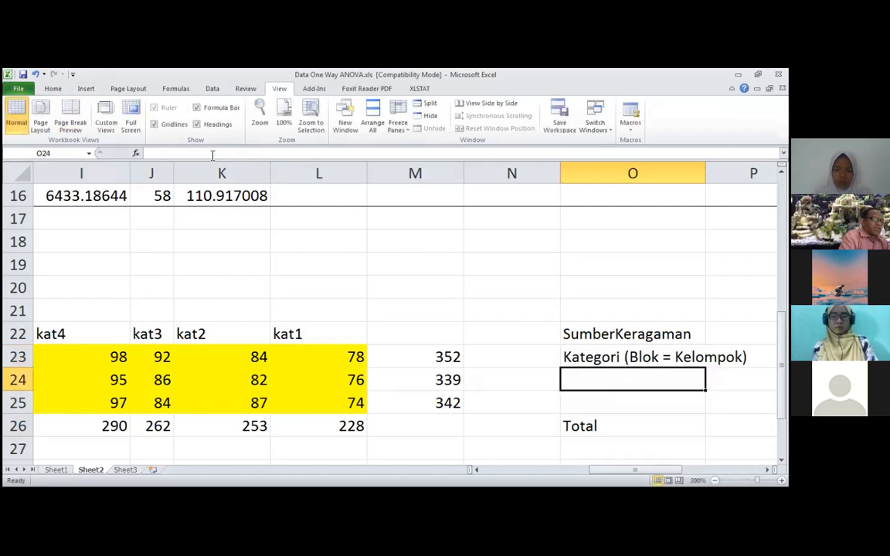
text(Perlakuan)
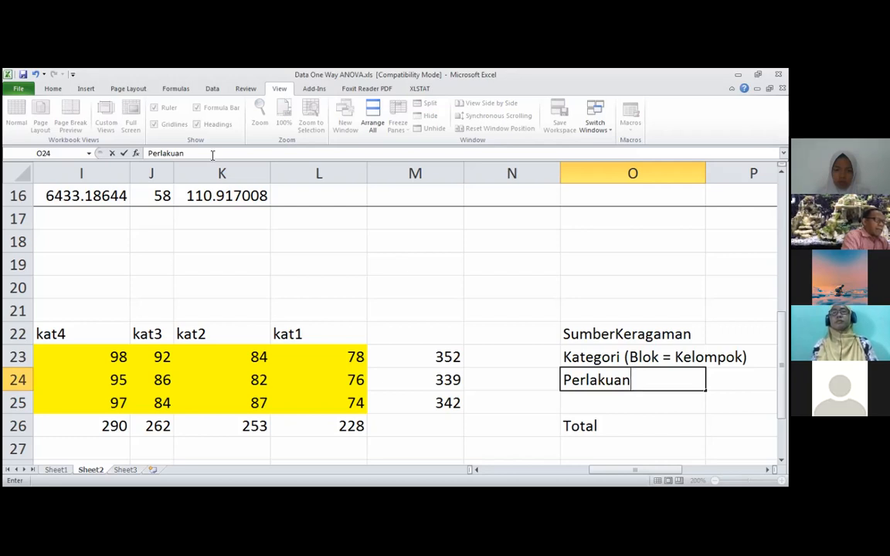
key(BackSpace)
key(BackSpace)
key(BackSpace)
key(BackSpace)
key(BackSpace)
key(BackSpace)
key(BackSpace)
key(BackSpace)
key(BackSpace)
key(BackSpace)
- Enter the second source label Metode (Perlakuan) in O24
text(Met)
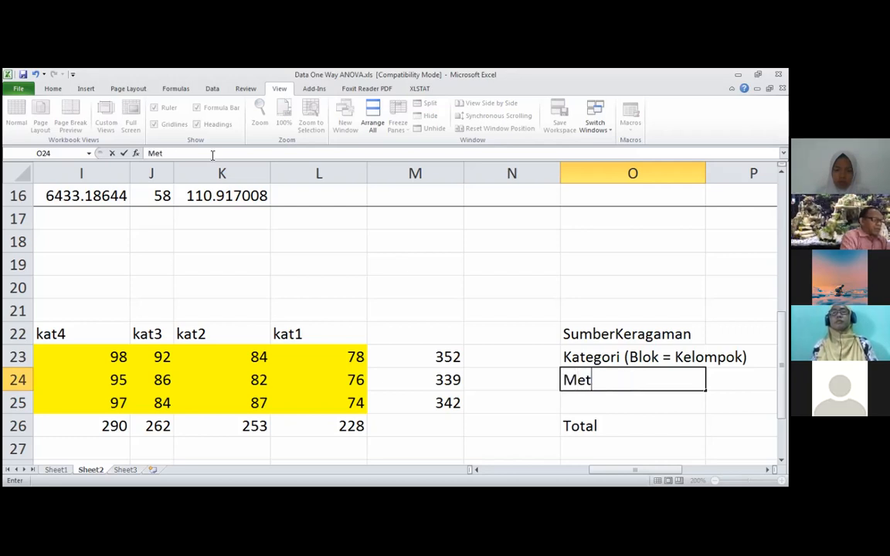
text(ode ()
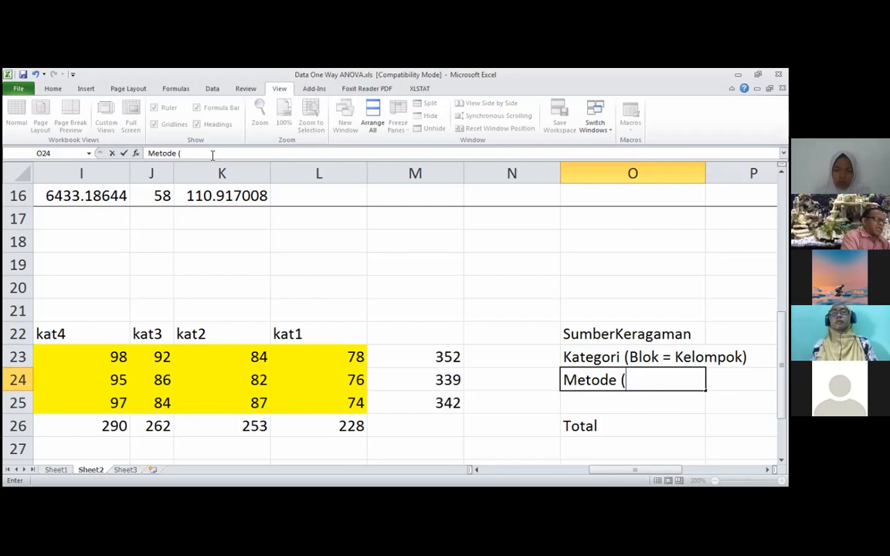
text(Perlak)
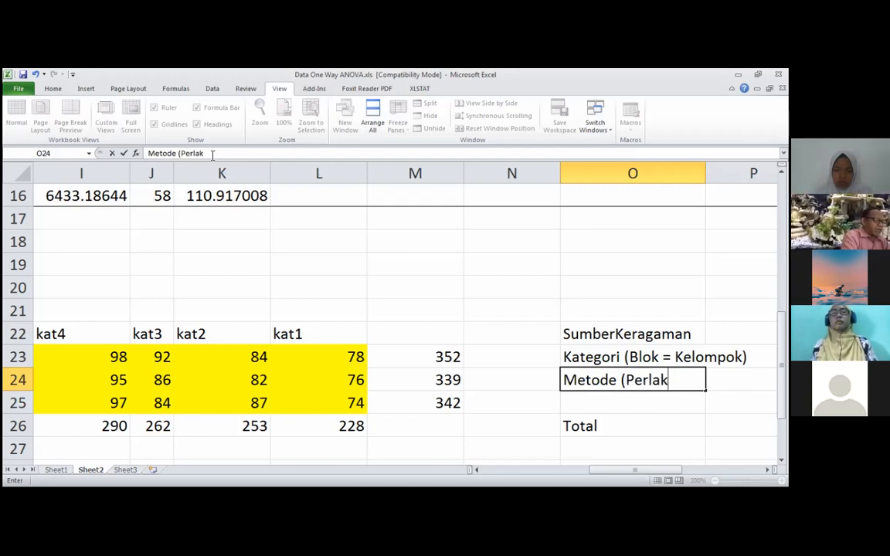
text(uan))
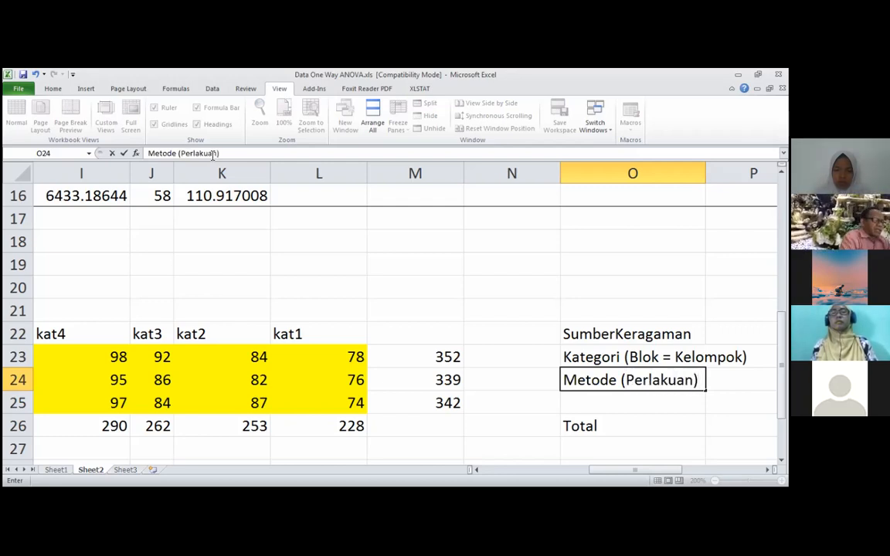
key(Return)
key(Up)
key(Up)
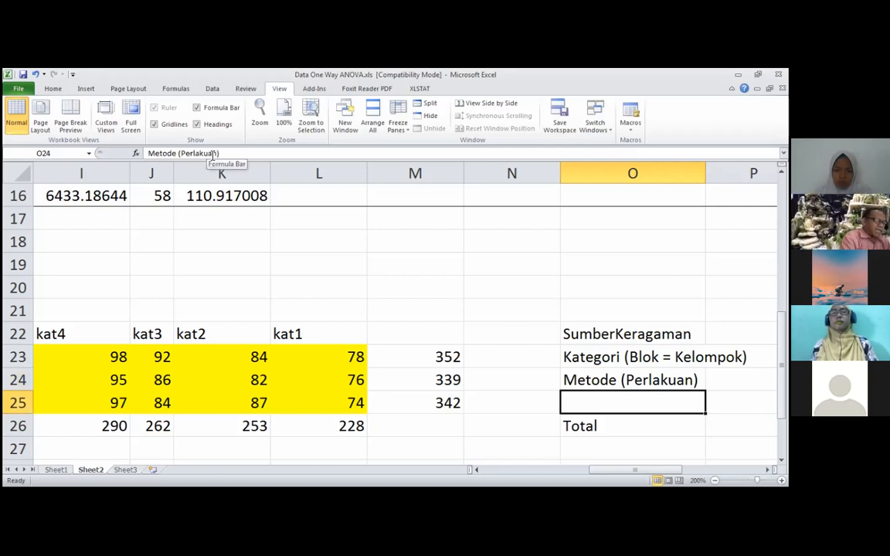
- Enter the source label Galat in O25, between Metode (Perlakuan) and Total
key(Down)
key(Up)
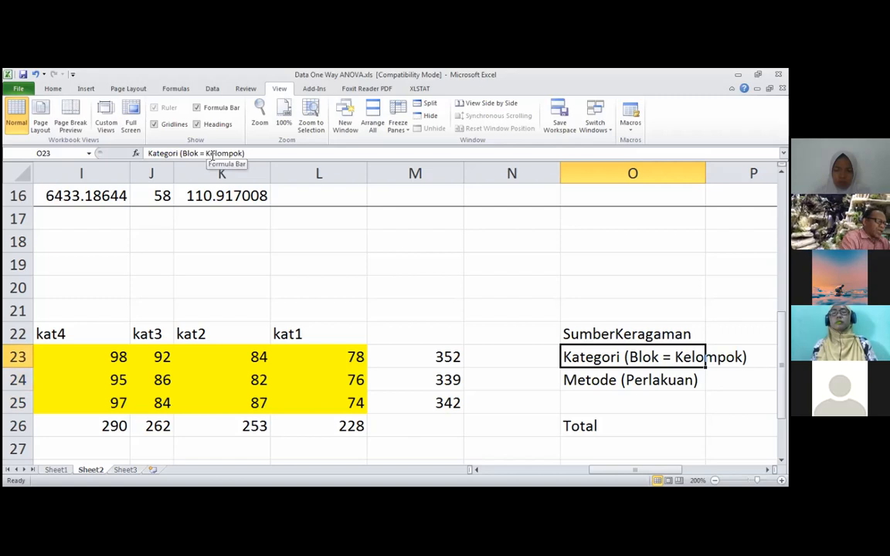
key(Down)
key(Down)
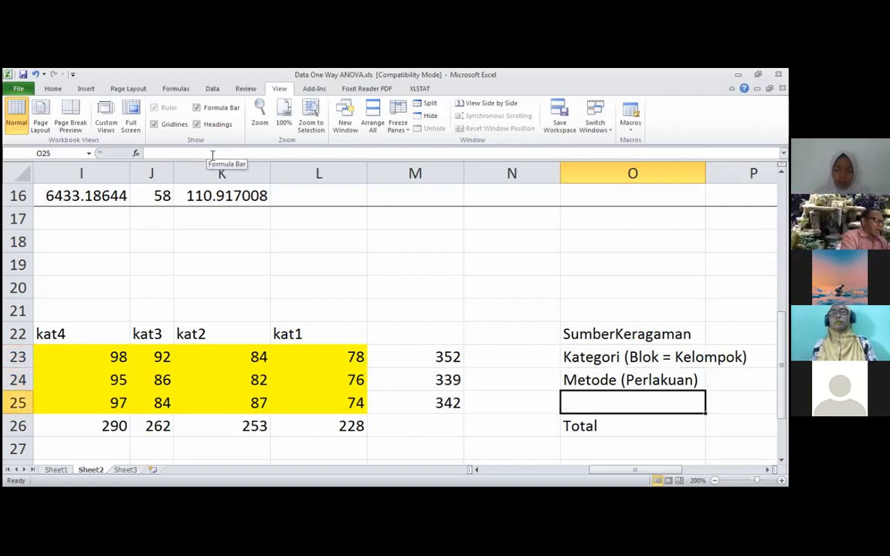
text(Galat)
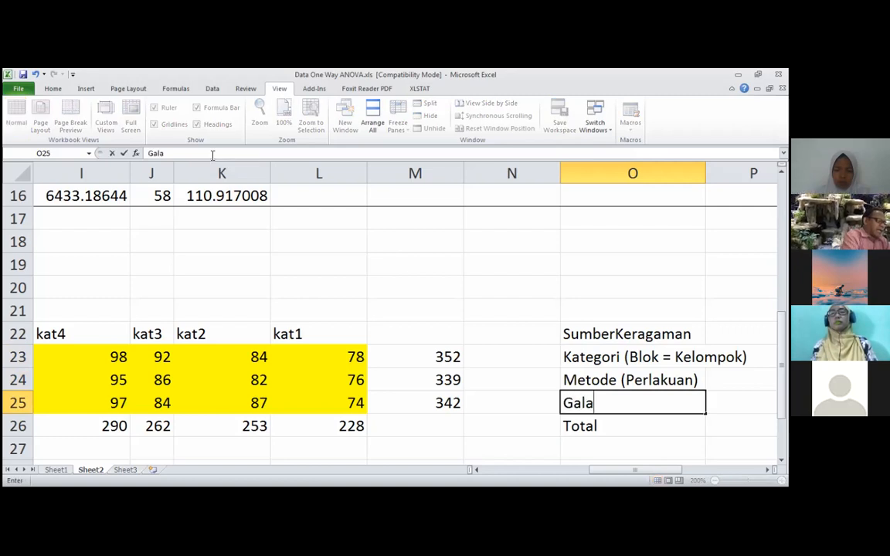
key(Up)
- Make the SumberKeragaman heading in O22 bold
key(Up)
key(Up)
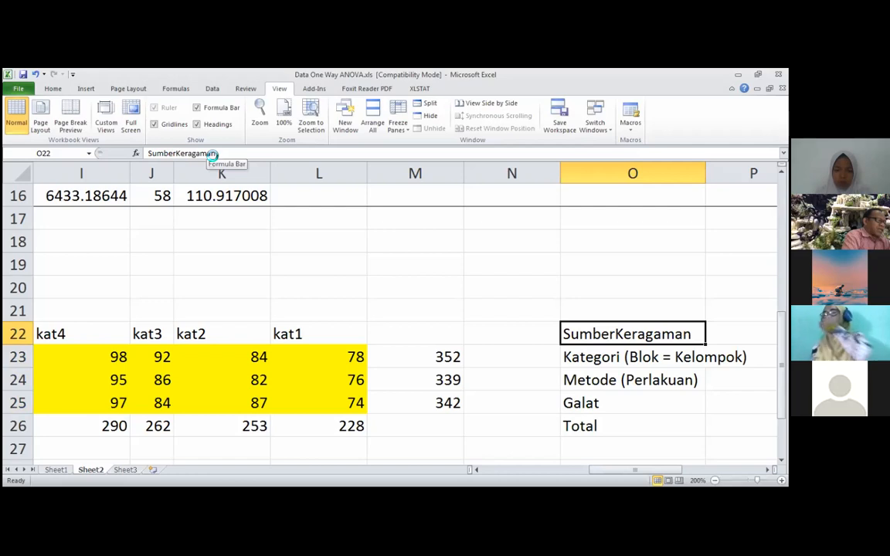
key(ctrl+b)
- Widen column O until its longest label fits, and enter the heading derajat bebas in P22
key(Right)
key(Right)
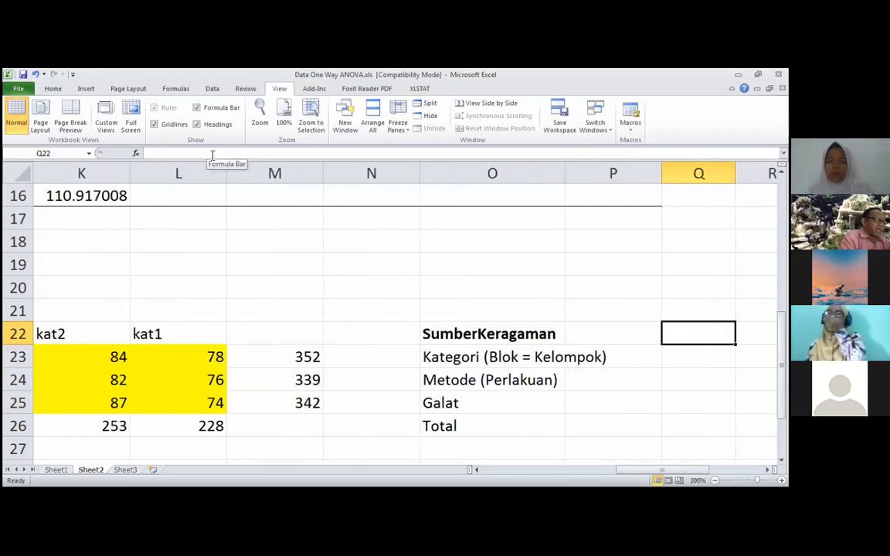
key(Left)
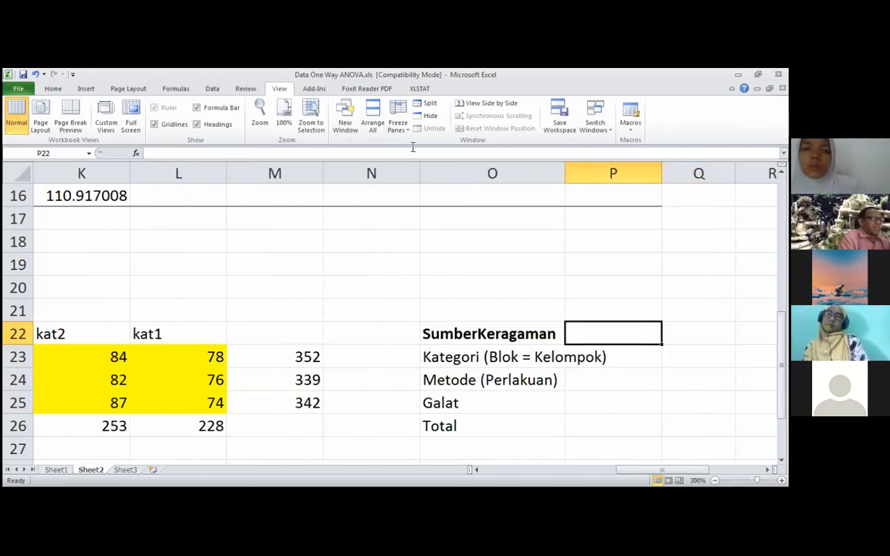
drag(565, 174, 618, 189)
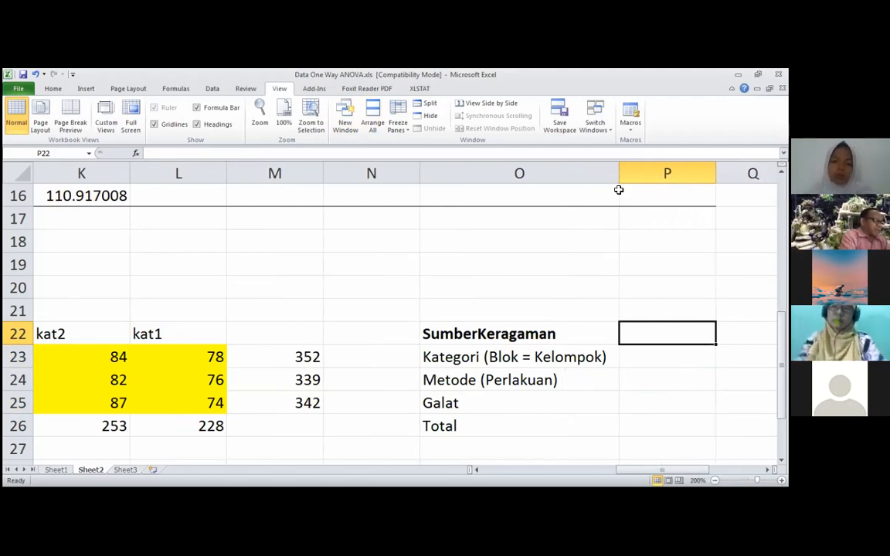
text(derajat bebas)
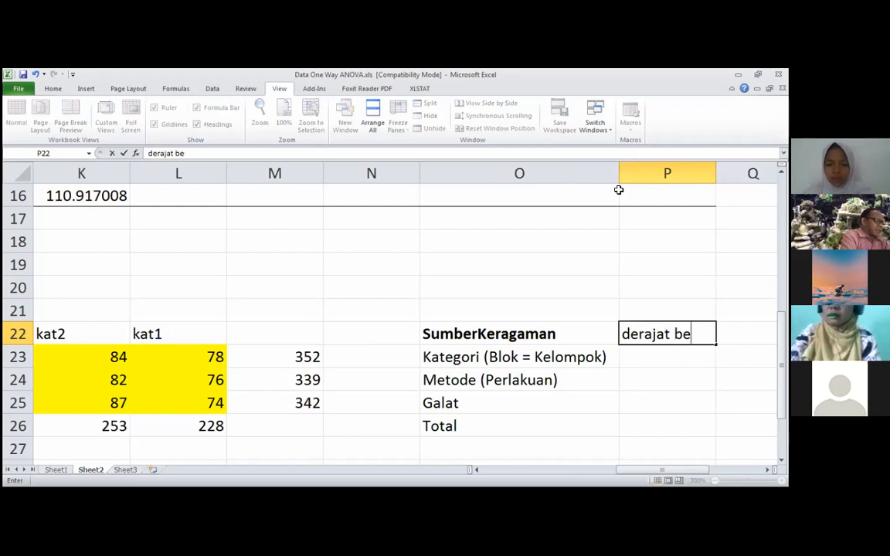
key(Return)
- Calculate the Total degrees of freedom in P26 with the formula =count(Total)-1
key(Return)
key(Return)
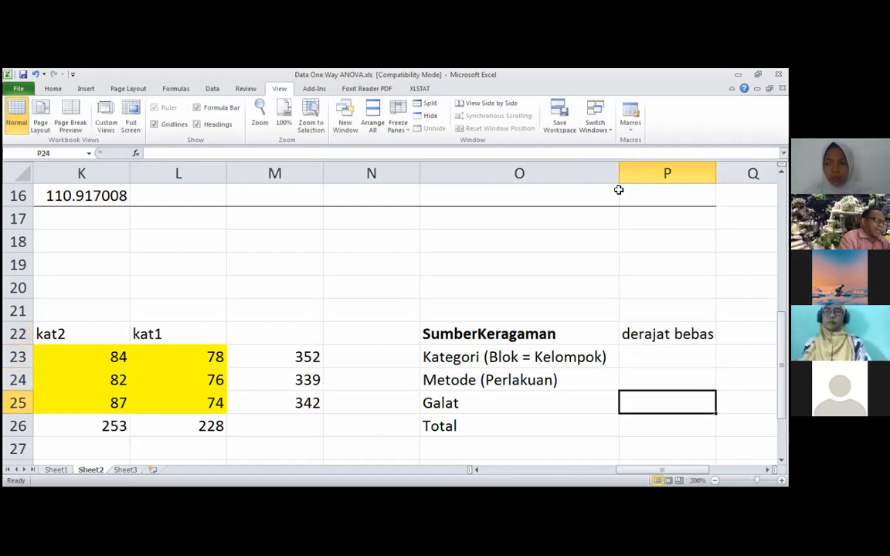
key(Return)
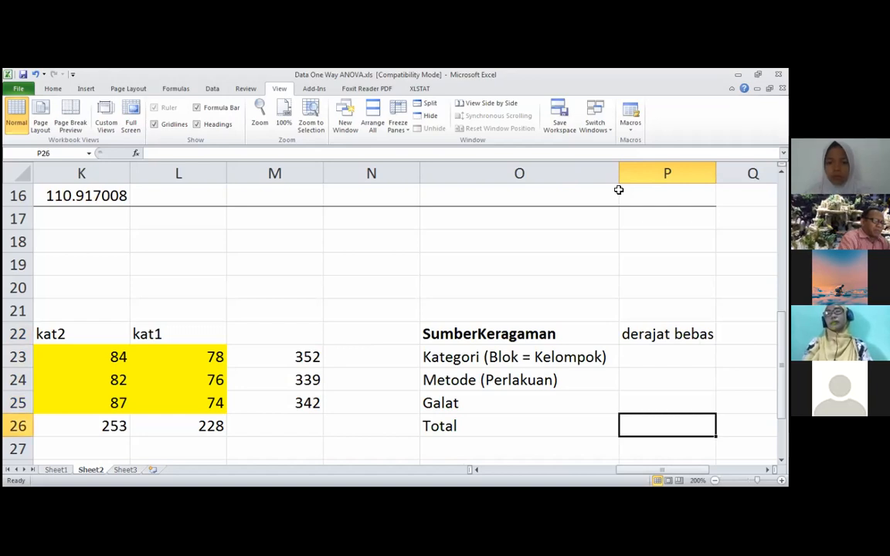
text(=)
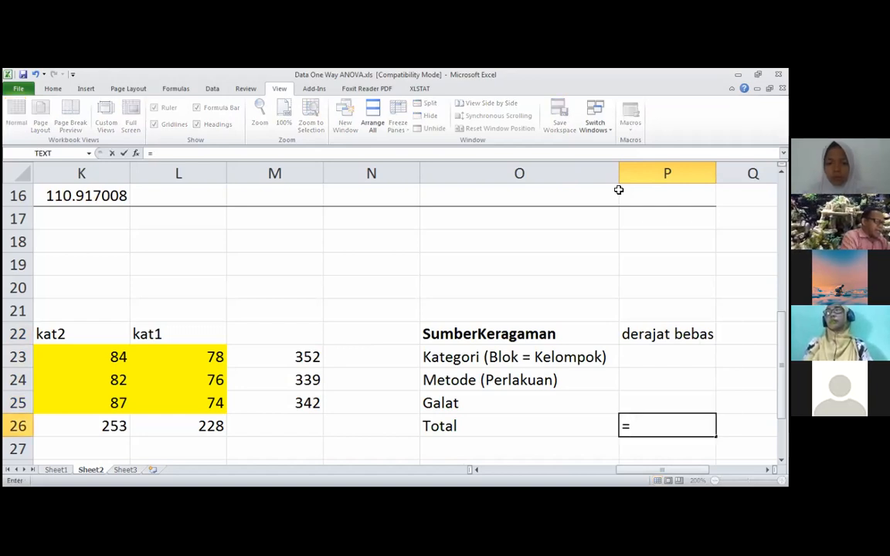
text(count)
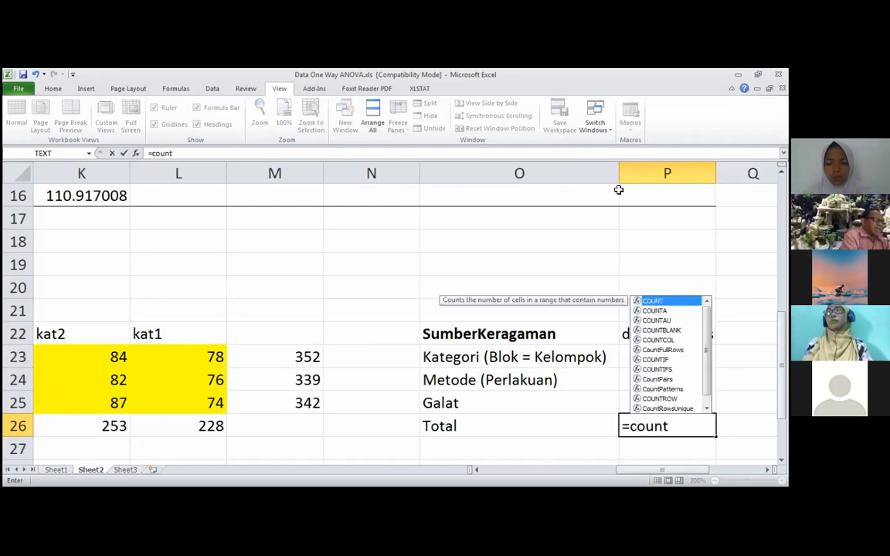
text((To)
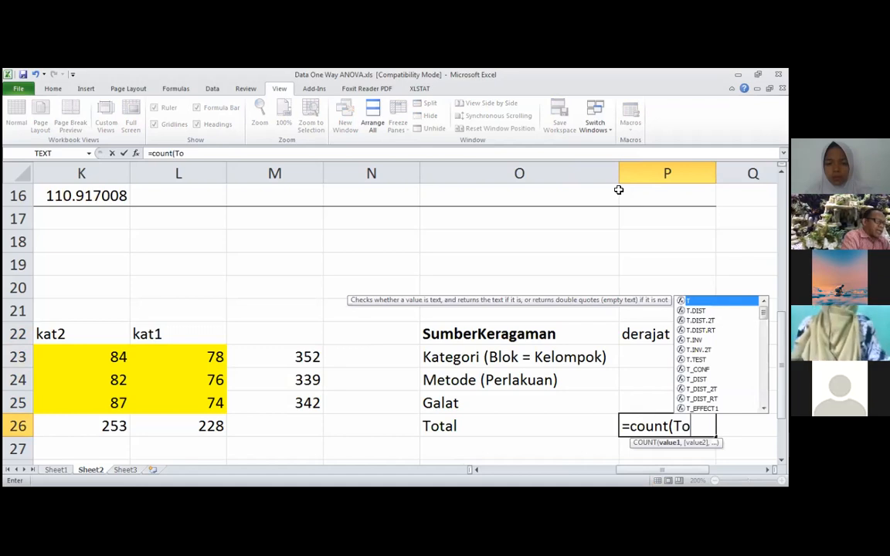
text(tal)-1)
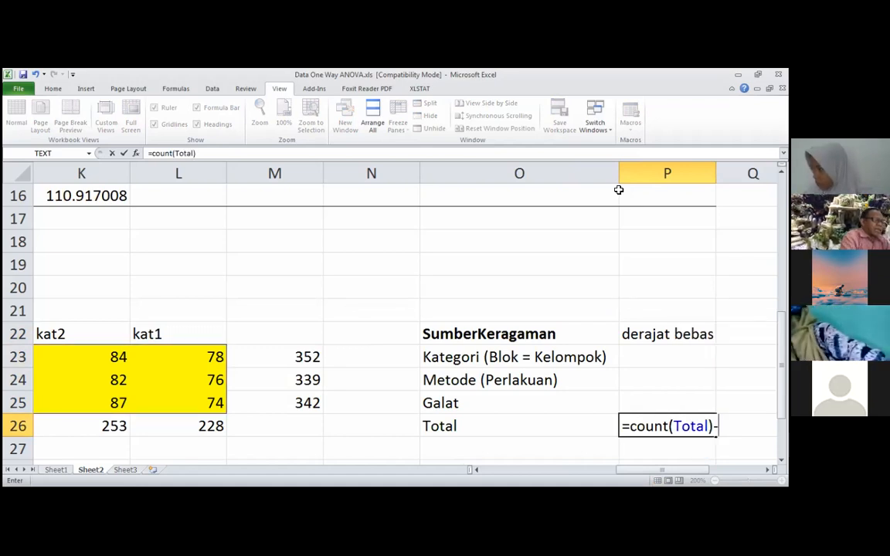
key(Return)
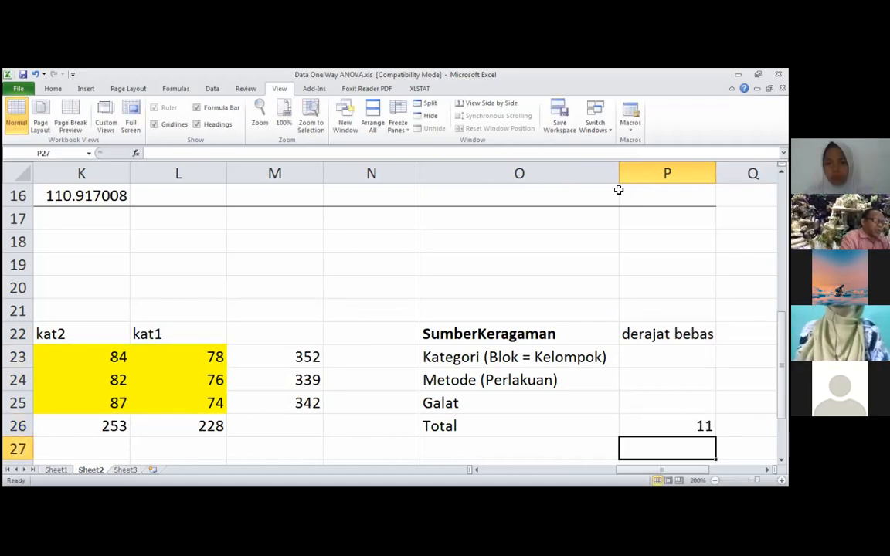
- Examine the yellow score block I23:L25 that the Total degrees of freedom are counted from
key(Up)
key(Left)
key(Left)
key(Left)
key(Left)
key(Left)
key(Left)
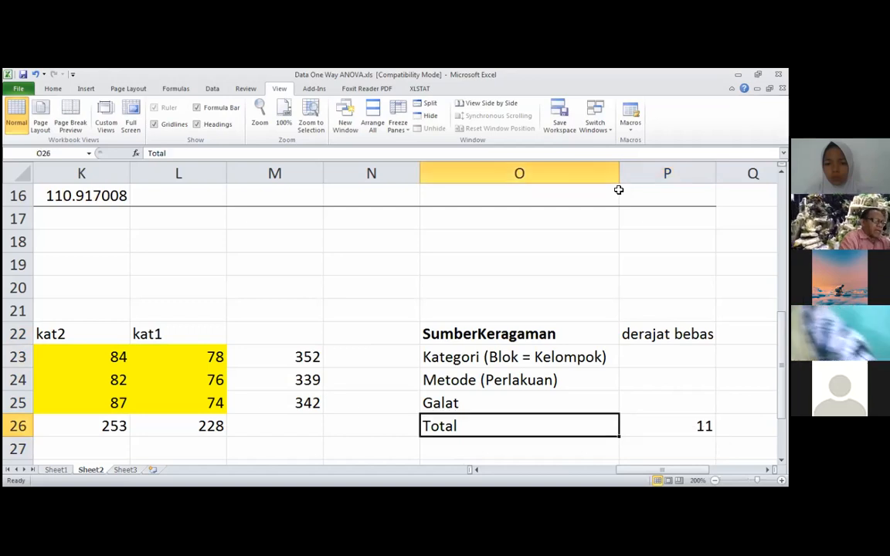
key(Left)
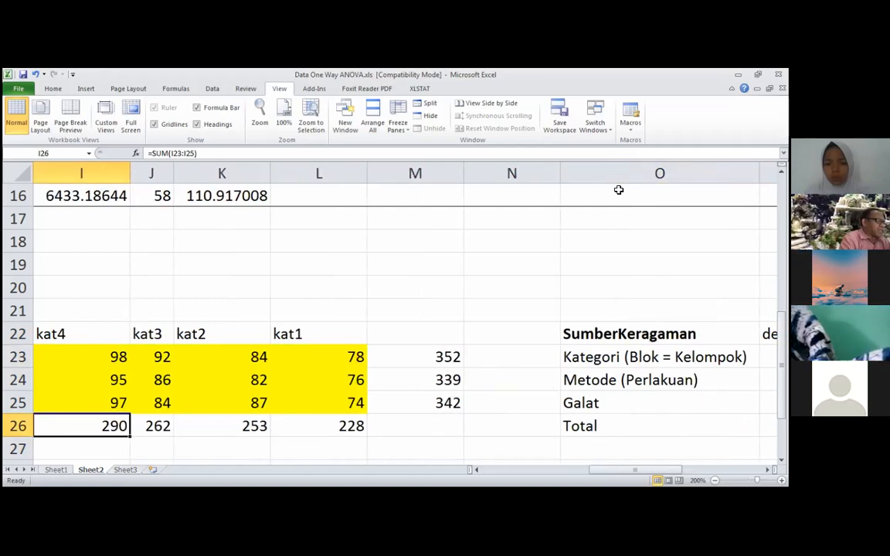
key(Up)
key(Up)
key(Up)
key(shift+Down)
key(shift+Down)
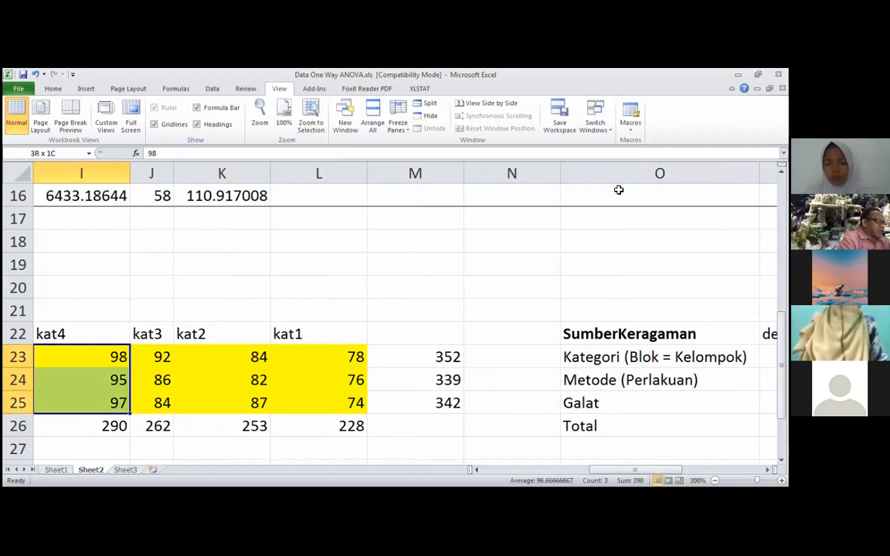
key(shift+Right)
key(shift+Right)
key(shift+Right)
key(Right)
key(Right)
key(Right)
key(Right)
key(Right)
key(Right)
key(Right)
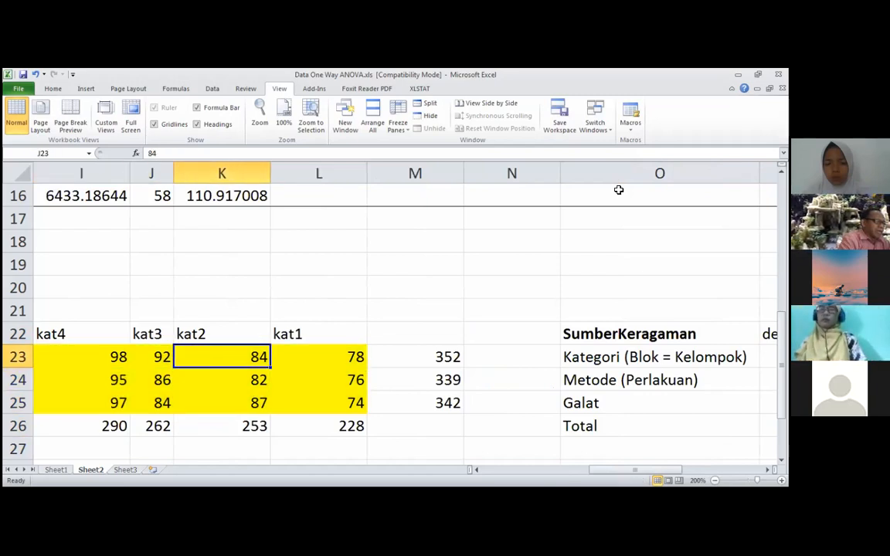
- Calculate the Kategori degrees of freedom in P23 with the formula =count(Kategori)-1
key(Down)
key(Down)
key(Up)
key(Up)
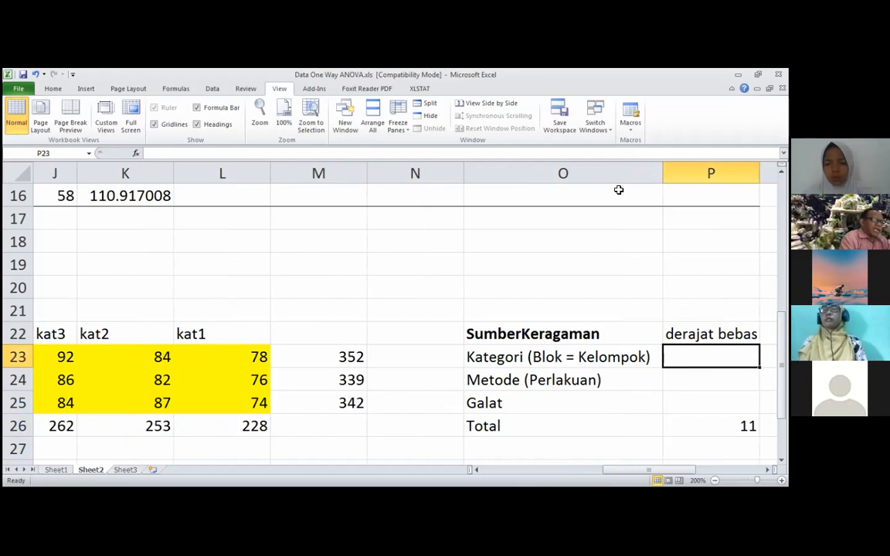
text(=co)
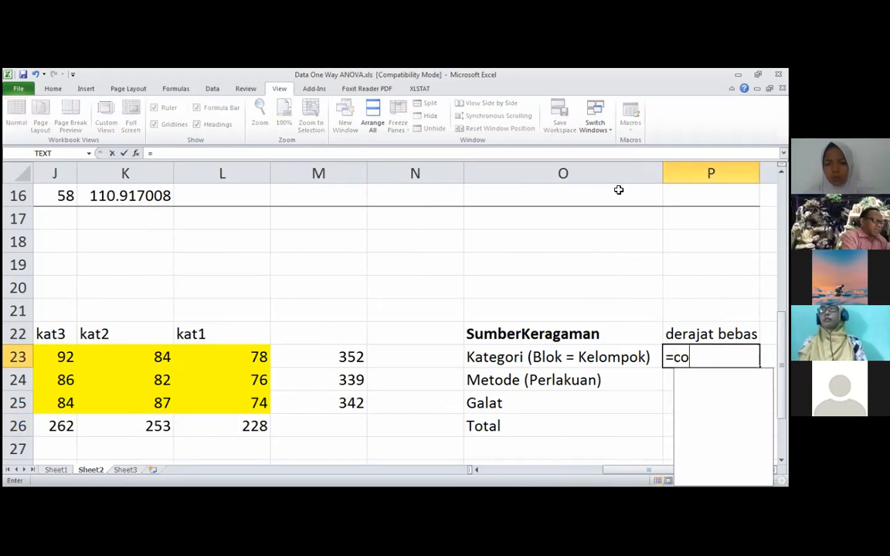
text(unt()
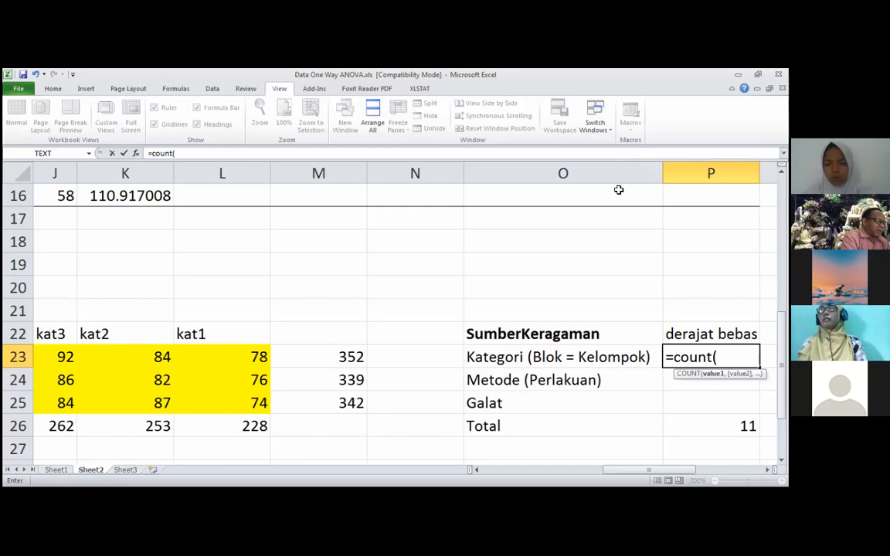
text(Kategori)
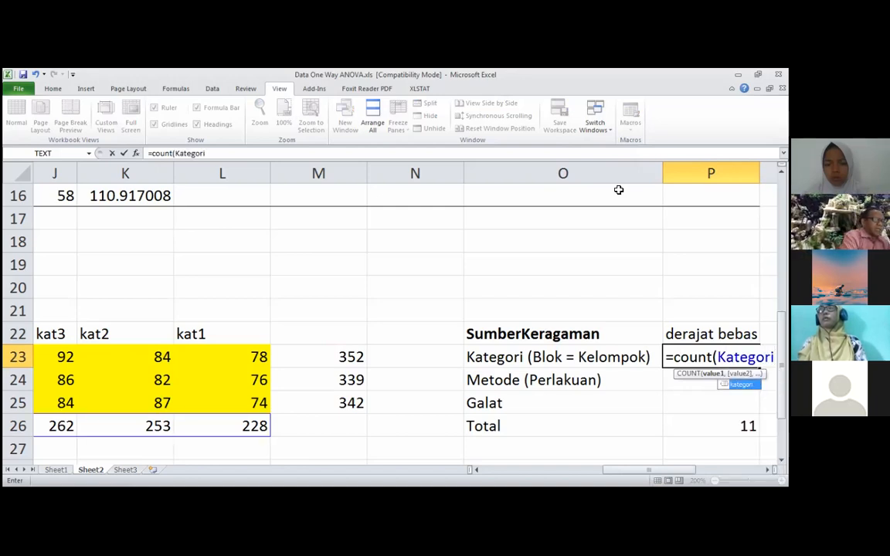
text()-1)
key(Return)
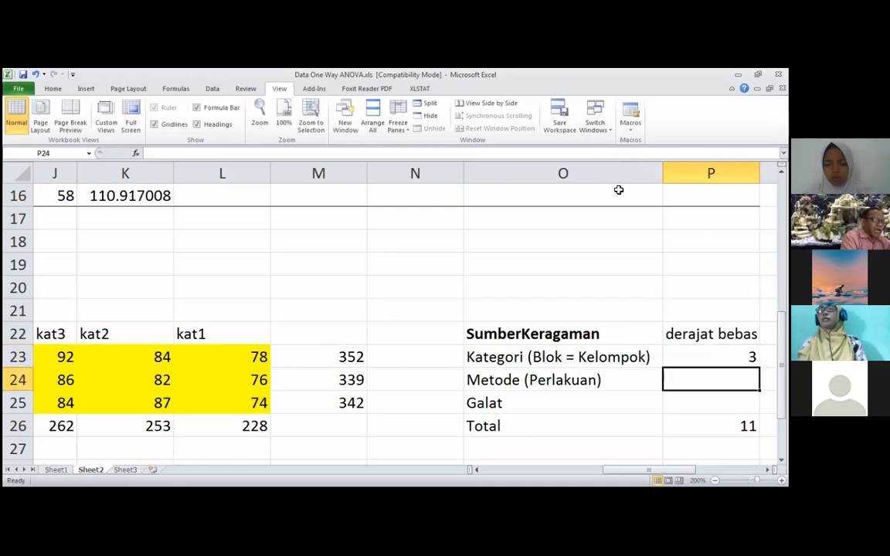
- Calculate the Metode degrees of freedom in P24 with the formula =count(Metode)-1
text(=)
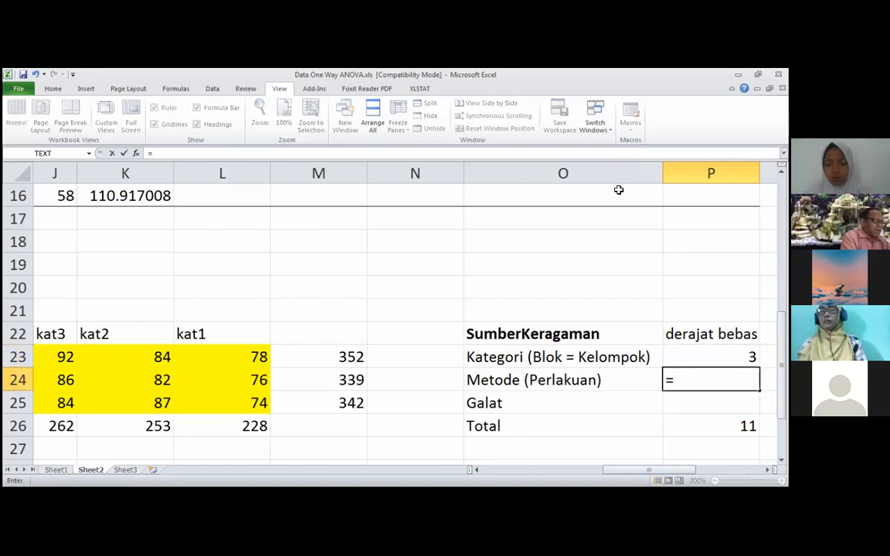
text(co)
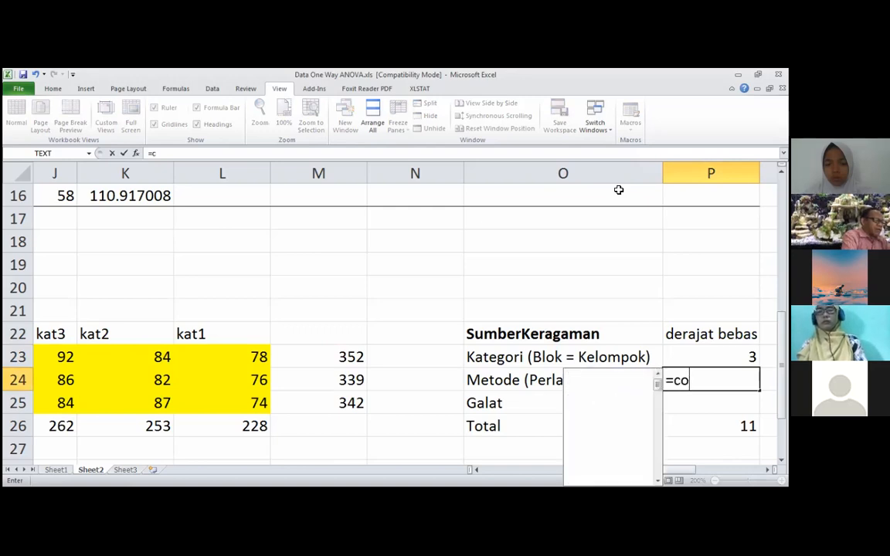
text(unt(Me)
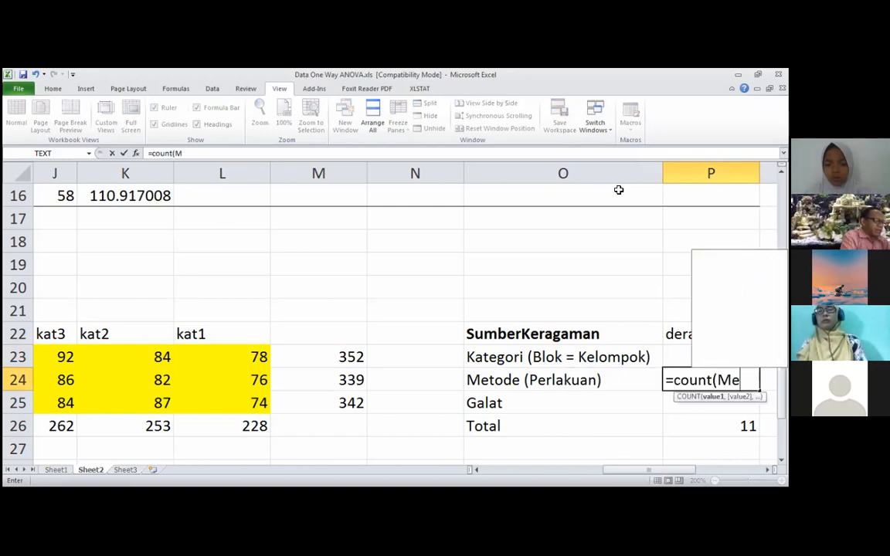
text(tode))
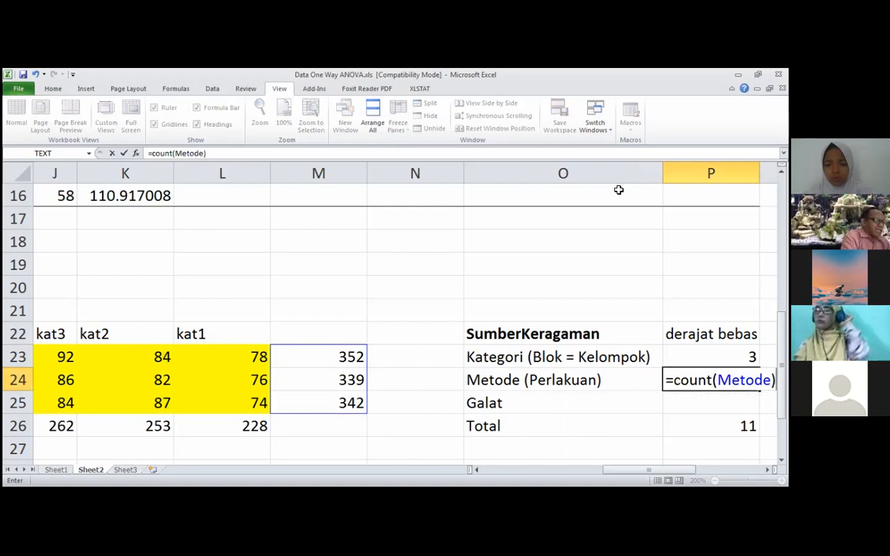
text(-1)
key(Return)
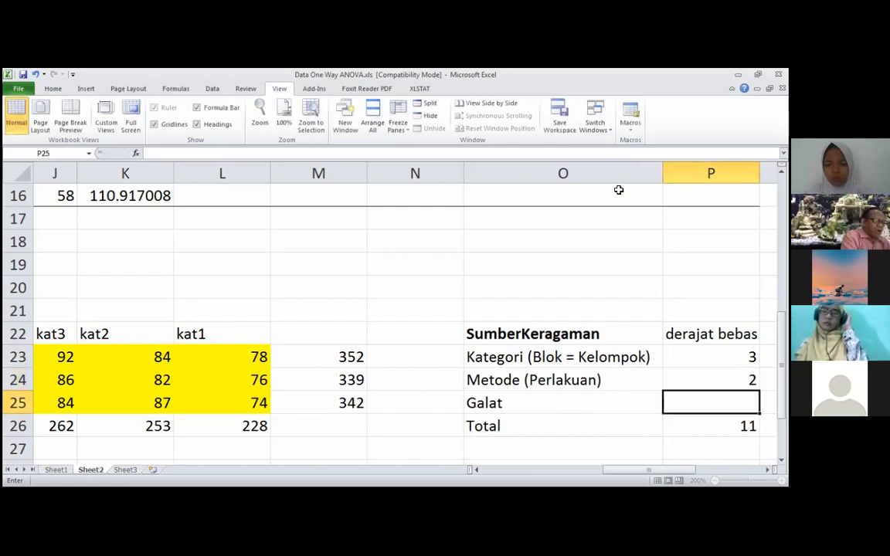
- Calculate the Galat degrees of freedom in P25 by subtracting both factors from the total, =P26-P23-P24
key(Right)
key(Right)
key(Left)
key(Left)
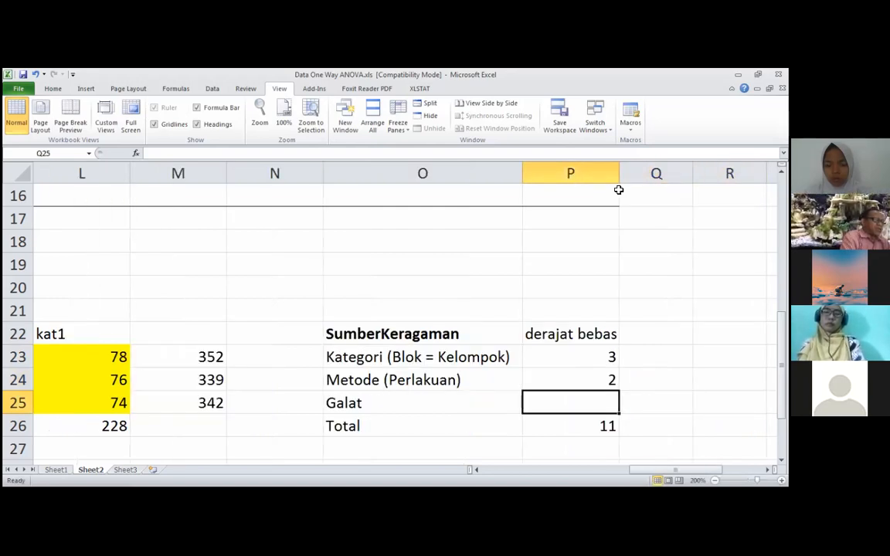
text(=)
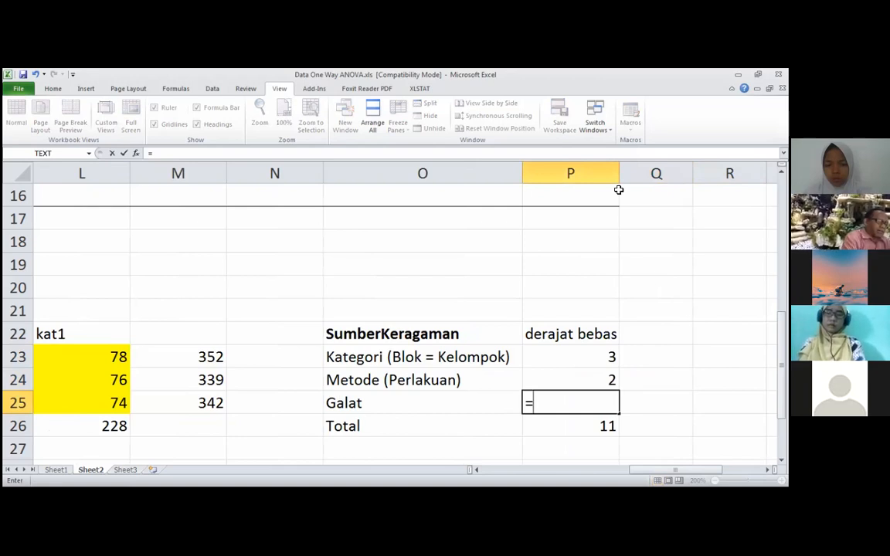
key(Down)
text(-)
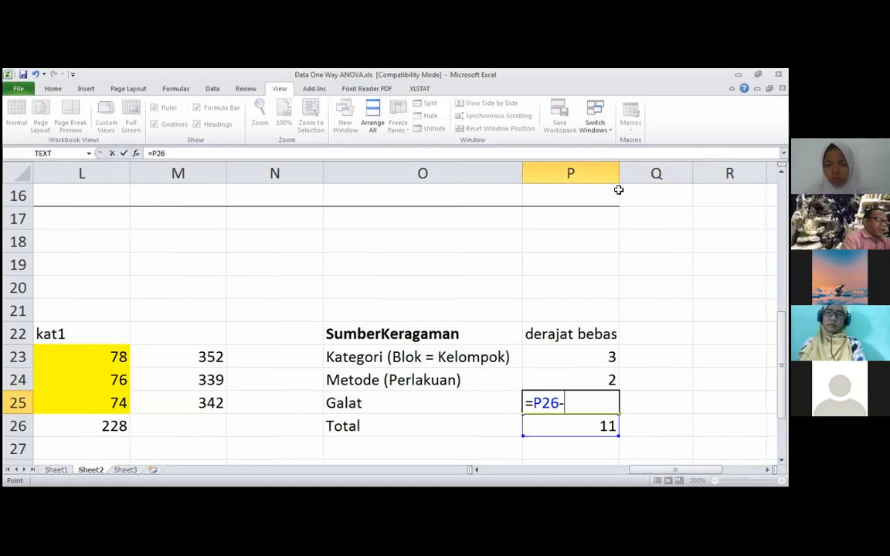
click(585, 360)
text(-)
click(594, 376)
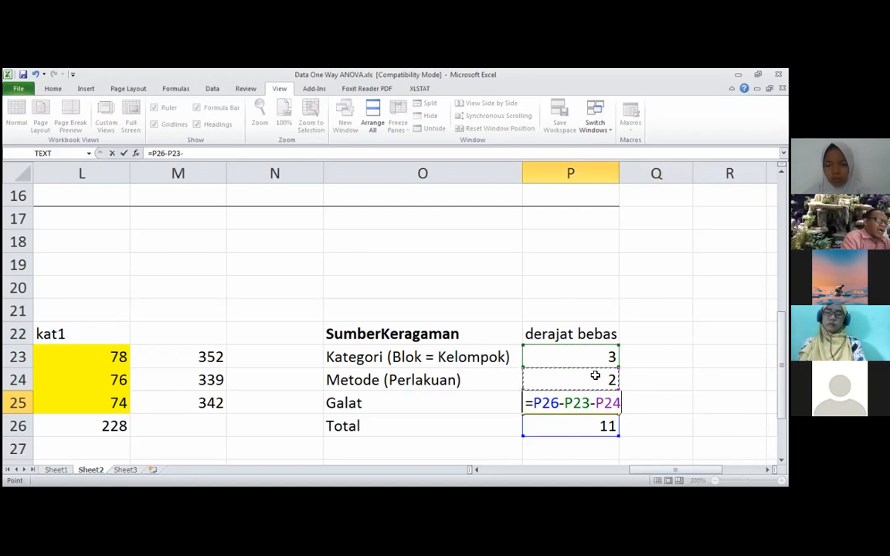
key(Return)
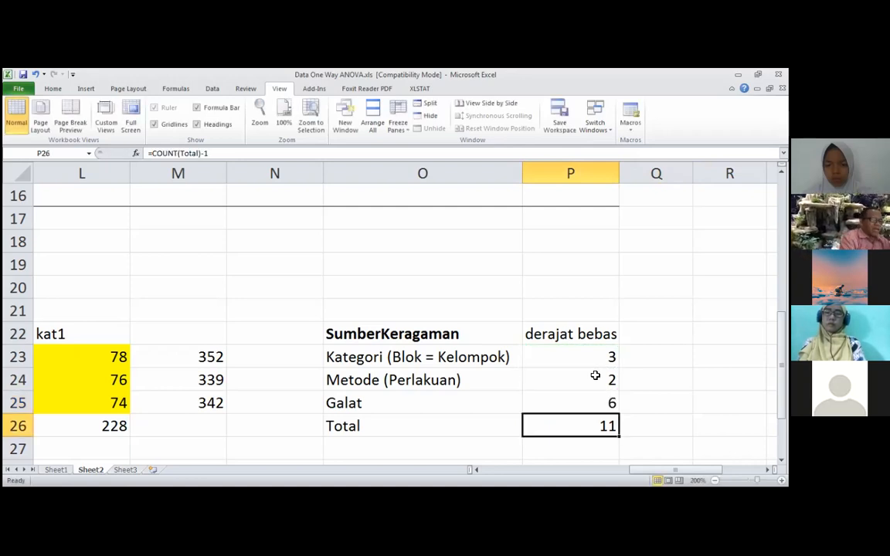
- Add the heading "jumlah kuadrat" in Q22 and fit column Q to its width
key(Right)
key(Up)
key(Up)
key(Up)
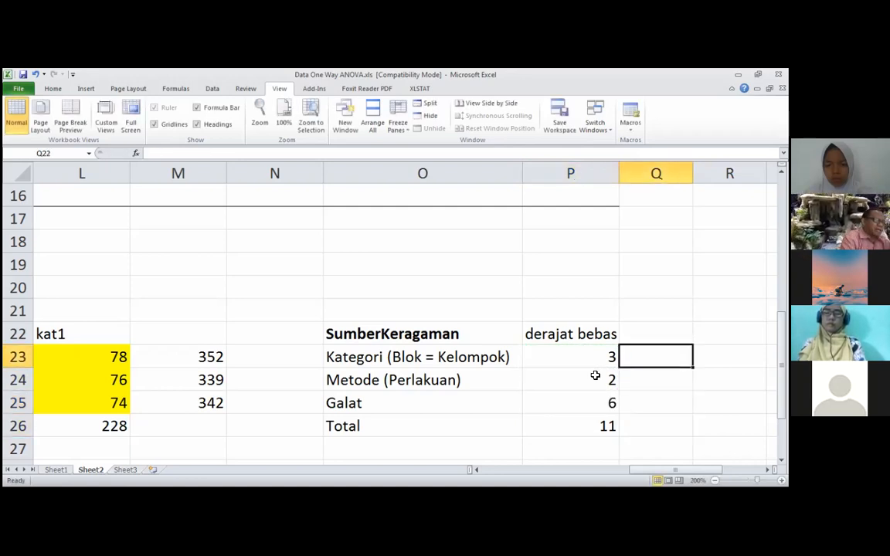
key(Up)
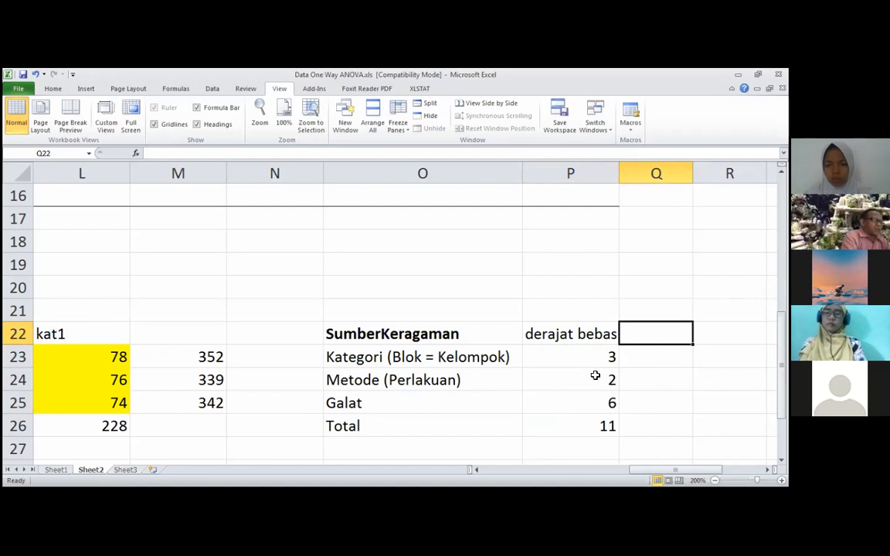
text(jumlah kuadrat)
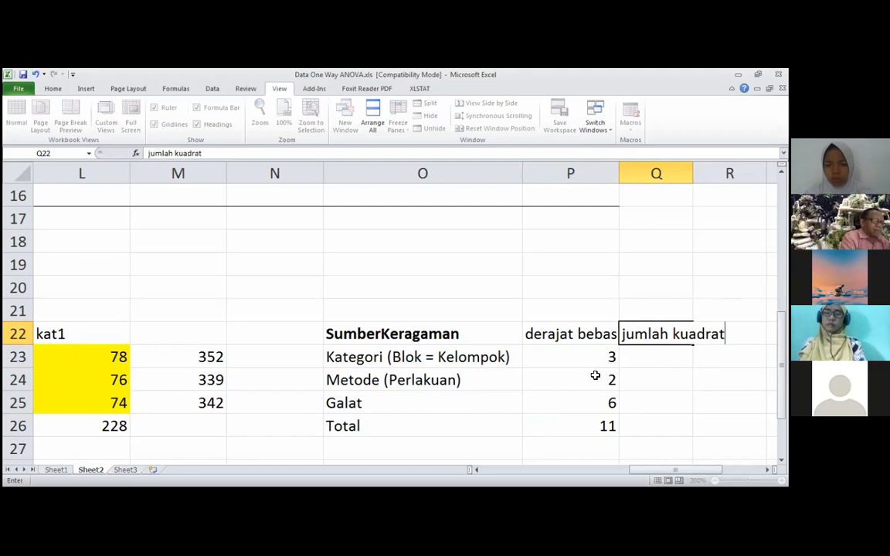
key(ctrl+Return)
key(alt+o)
key(c)
key(a)
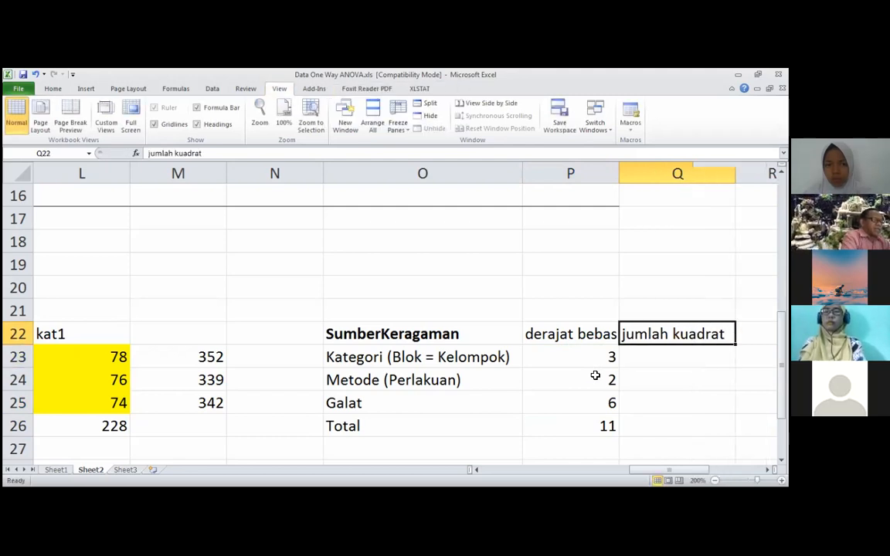
- Calculate the Total sum of squares in Q26 with the formula =sumsq(Total)-sum(Total)^2/count(Total)
key(Down)
key(Down)
key(Down)
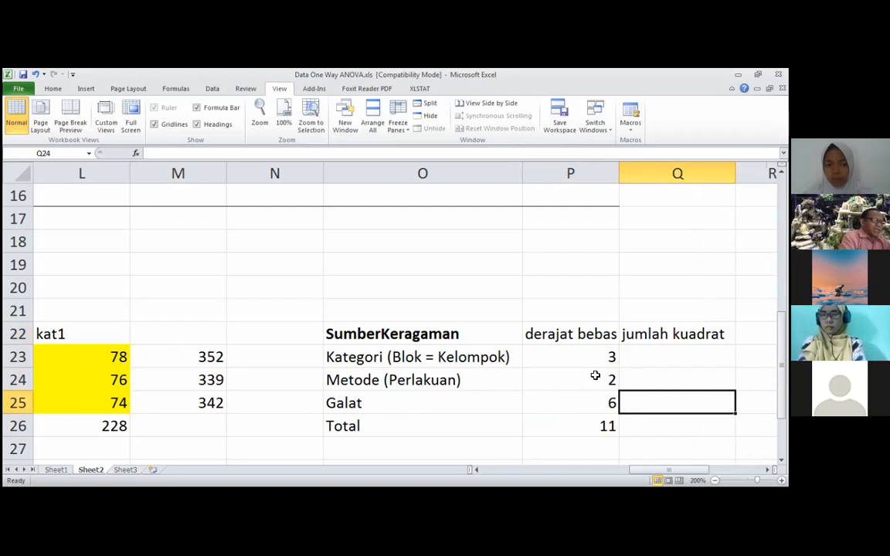
key(Down)
text(=)
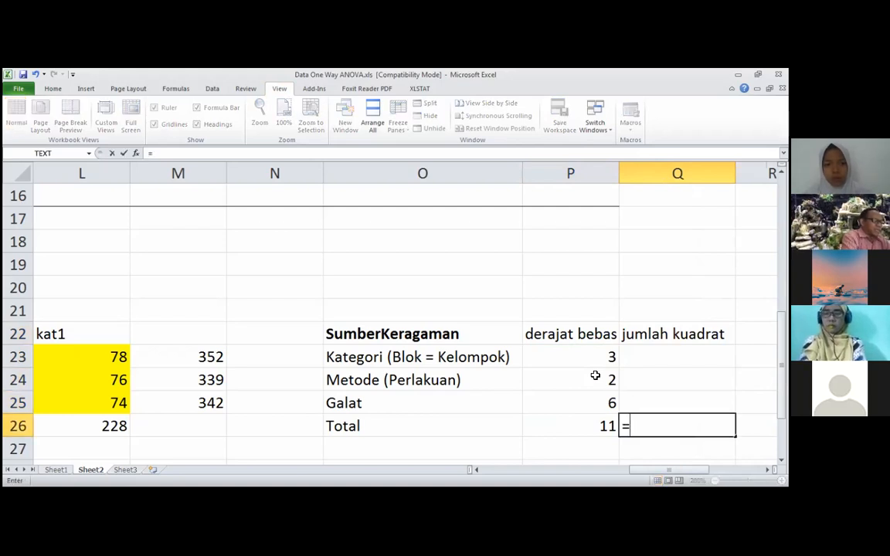
text(sum)
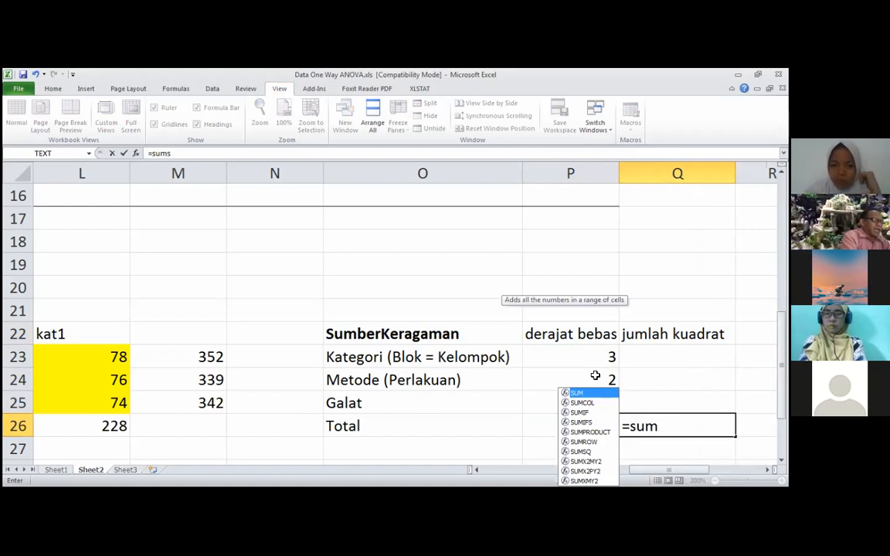
text(sq(Total))
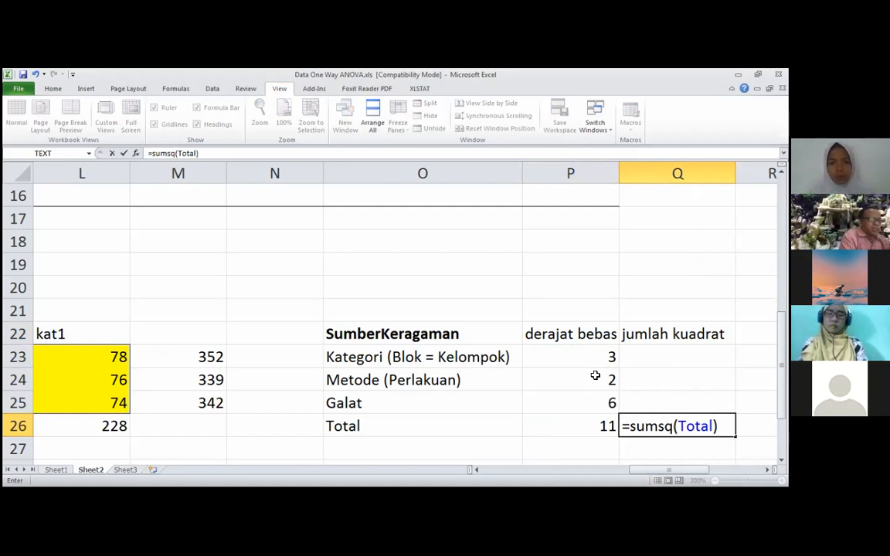
text(-)
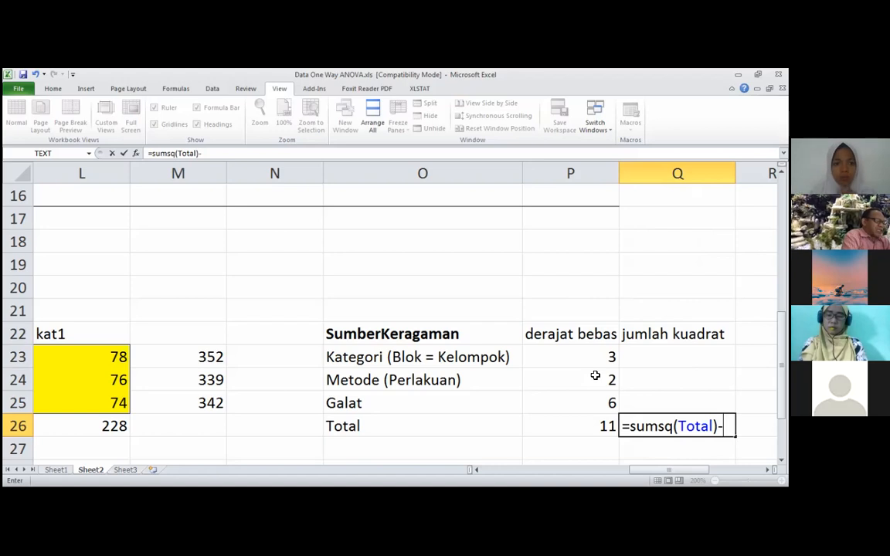
text(su)
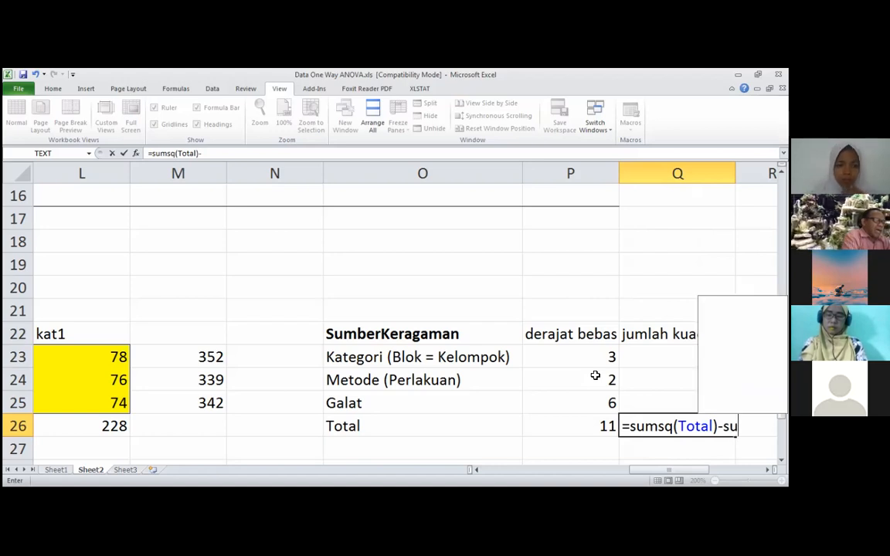
text(m()
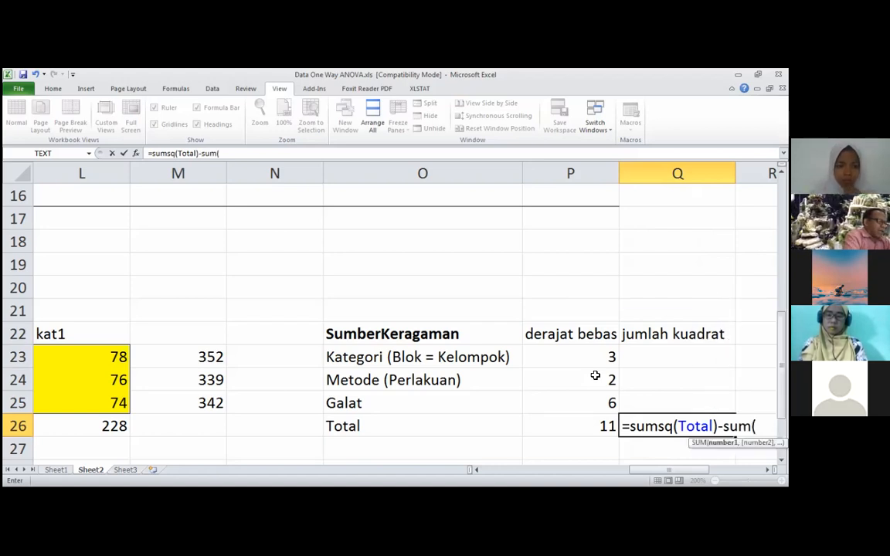
text(Total))
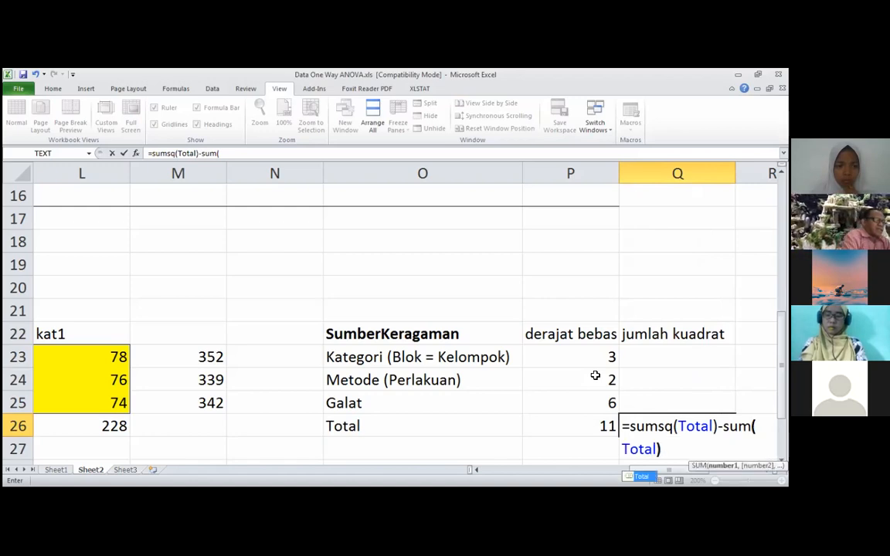
text(^2)
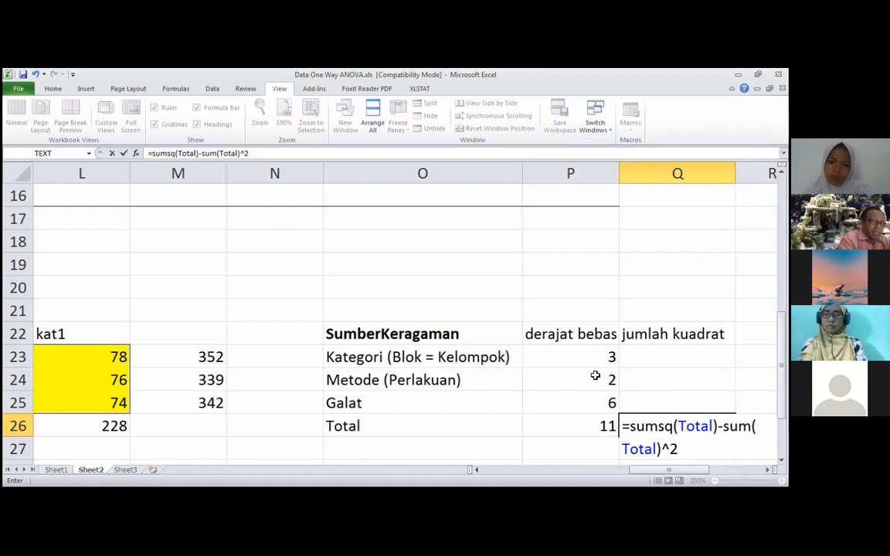
text(/c)
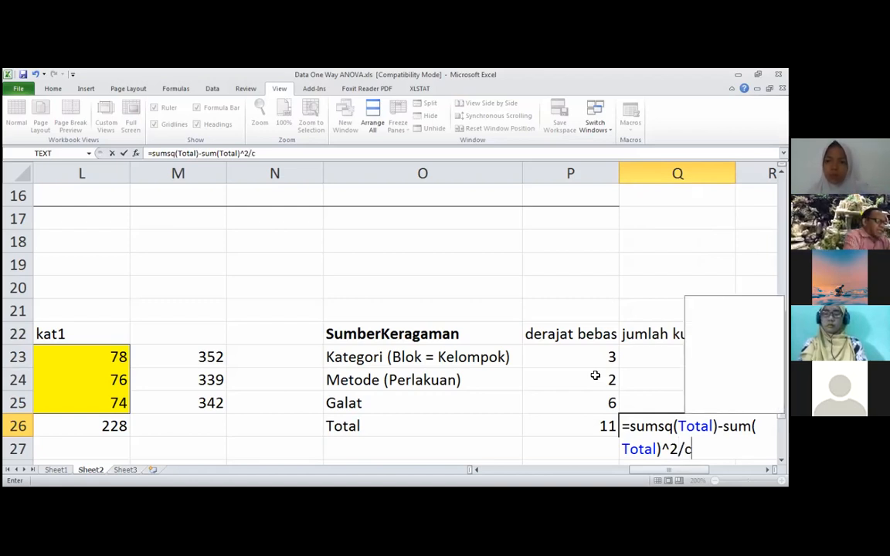
text(ount(To)
key(Tab)
text())
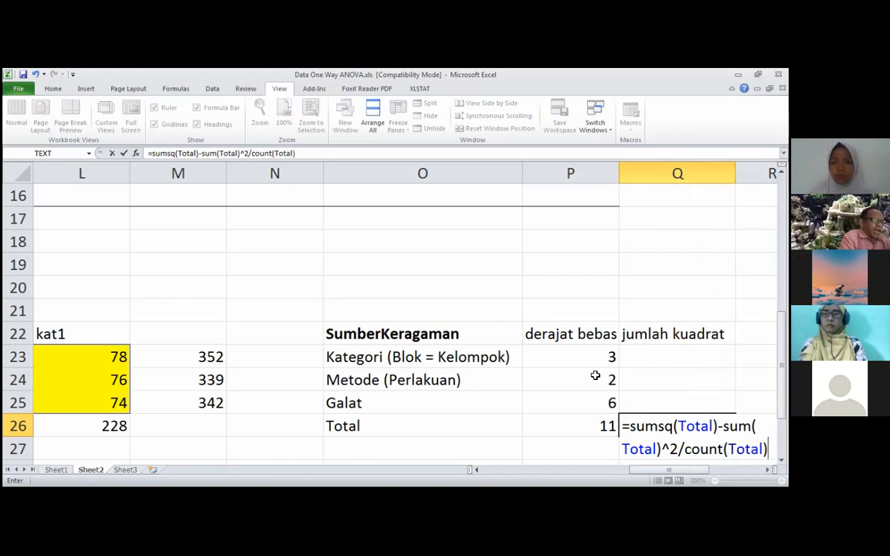
key(Return)
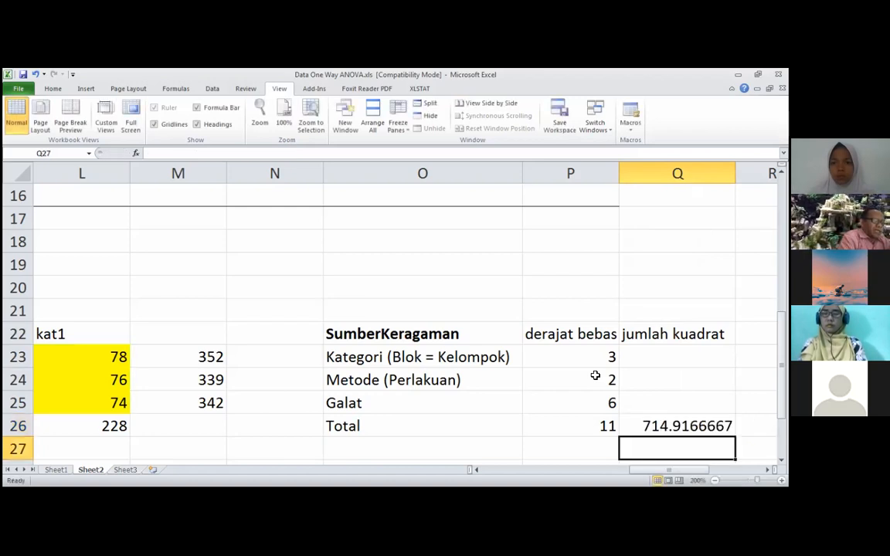
- Review the complete sum-of-squares formula in the Total row's cell Q26
key(Up)
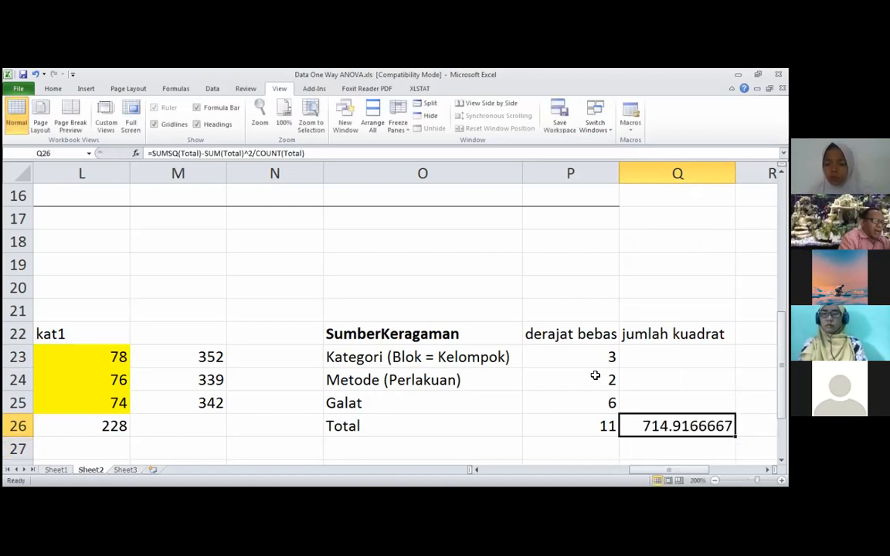
key(F2)
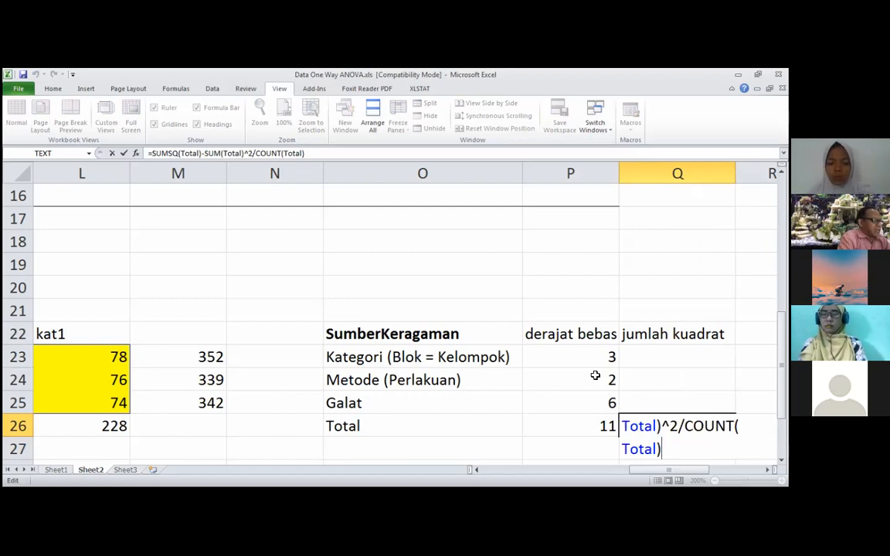
key(Escape)
scroll(595, 376, right, 3)
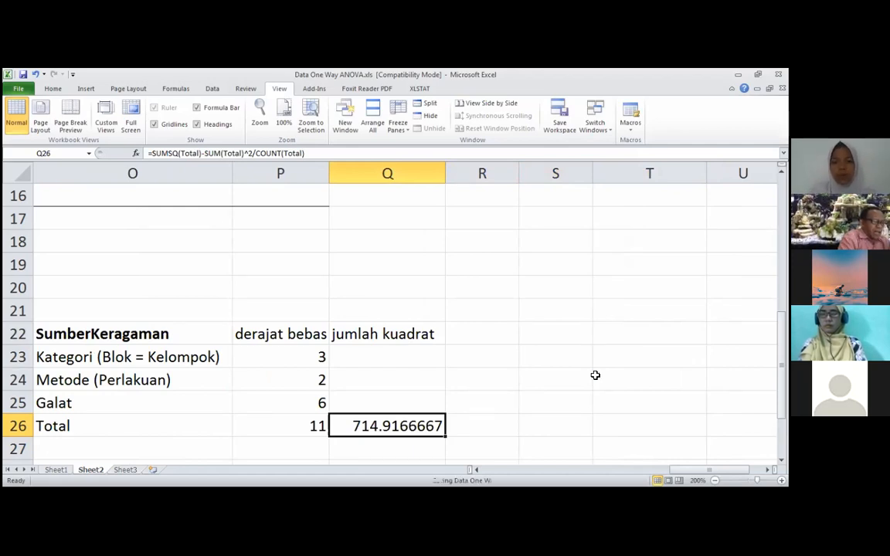
key(F2)
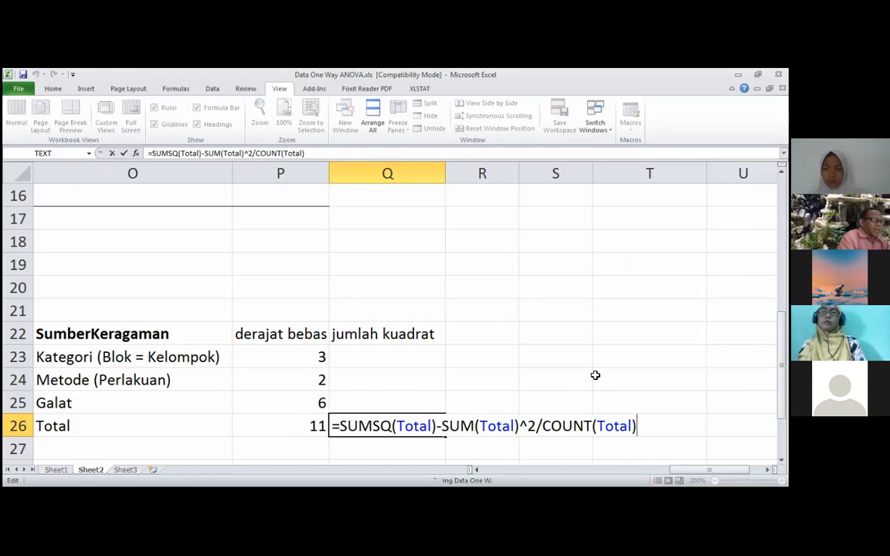
key(Return)
- Copy the Total sum-of-squares formula from Q26 into the Kategori row's cell Q23
click(348, 426)
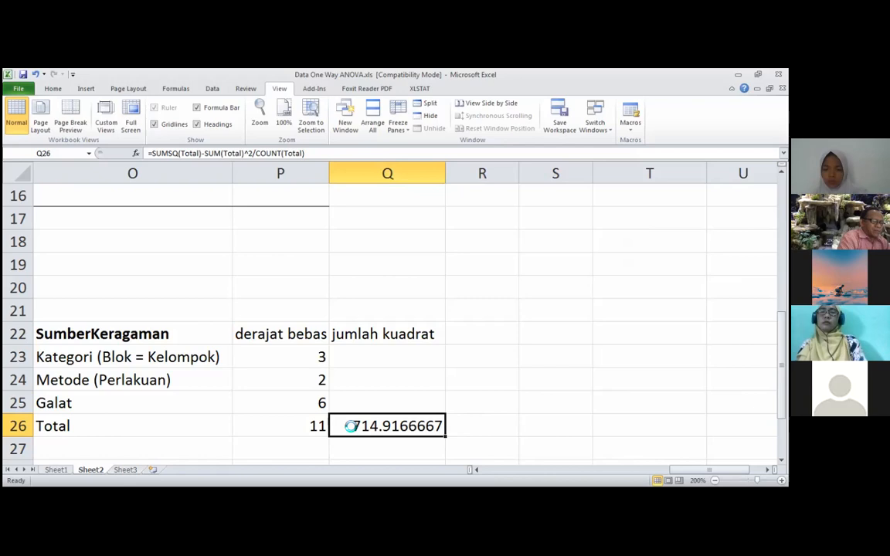
key(ctrl+c)
key(Up)
key(Up)
key(Up)
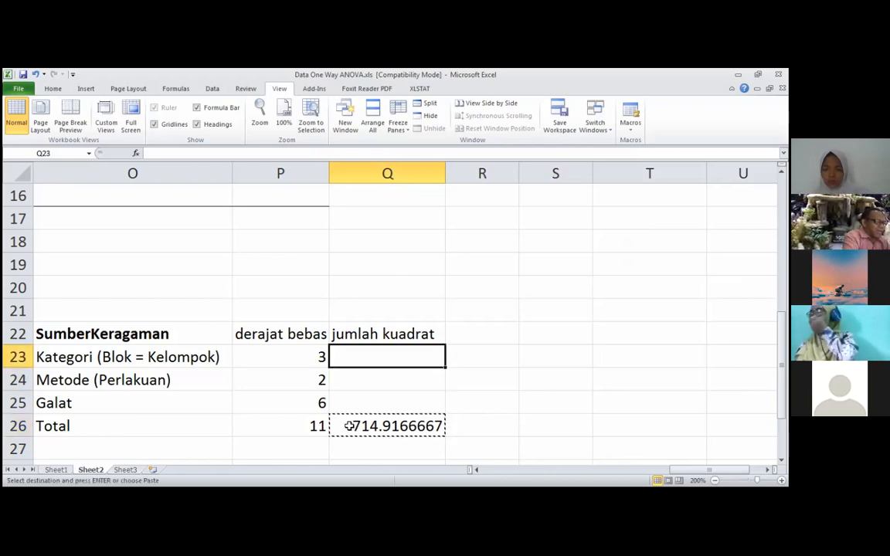
key(ctrl+v)
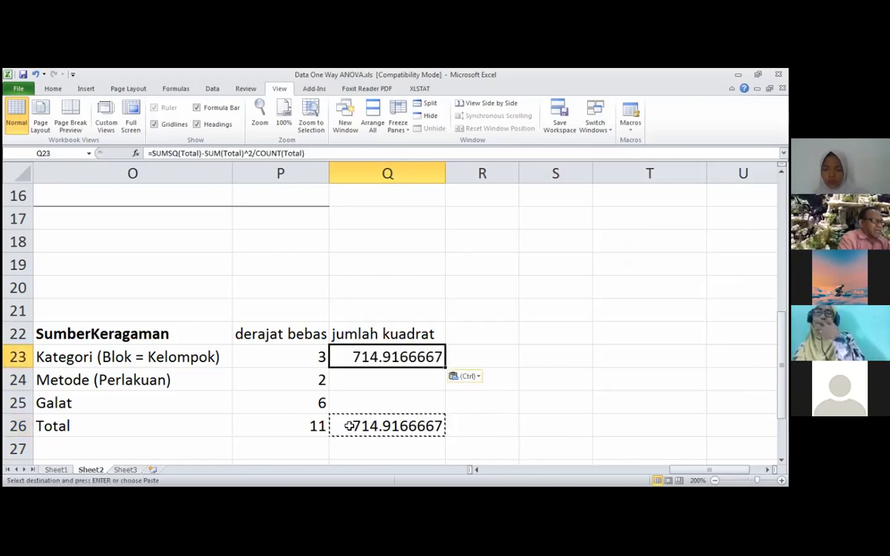
- Change the Kategori sum-of-squares formula in Q23 to =SUMSQ(Kategori)/3-SUM(Total)^2/COUNT(Total)
key(F2)
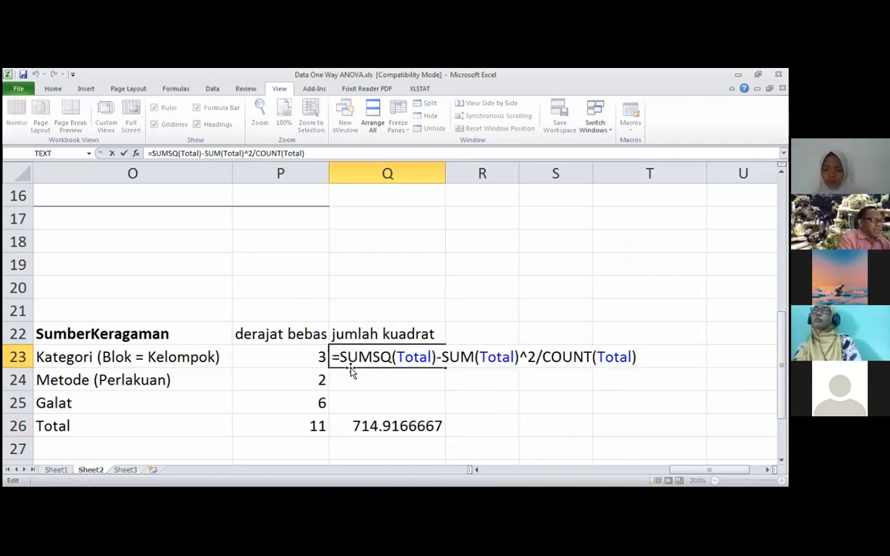
click(397, 357)
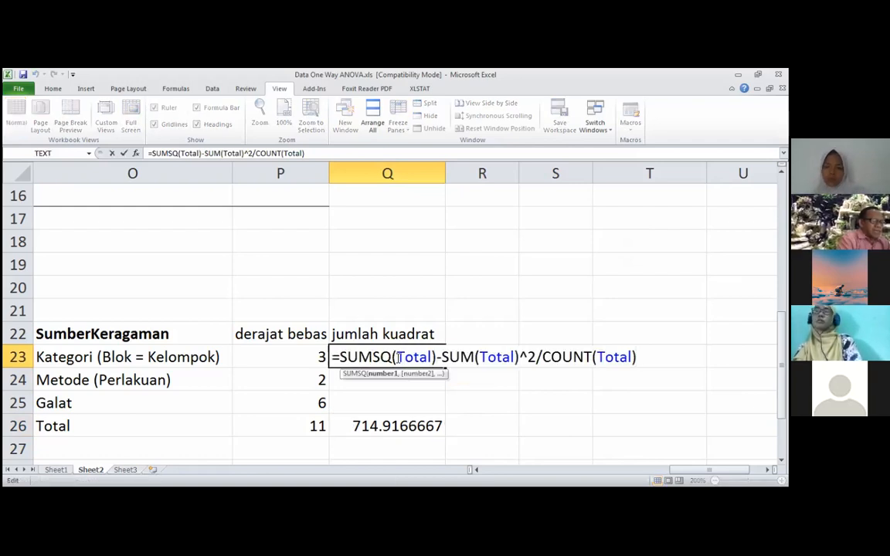
key(shift+Right)
key(shift+Right)
key(shift+Right)
key(shift+Right)
key(shift+Right)
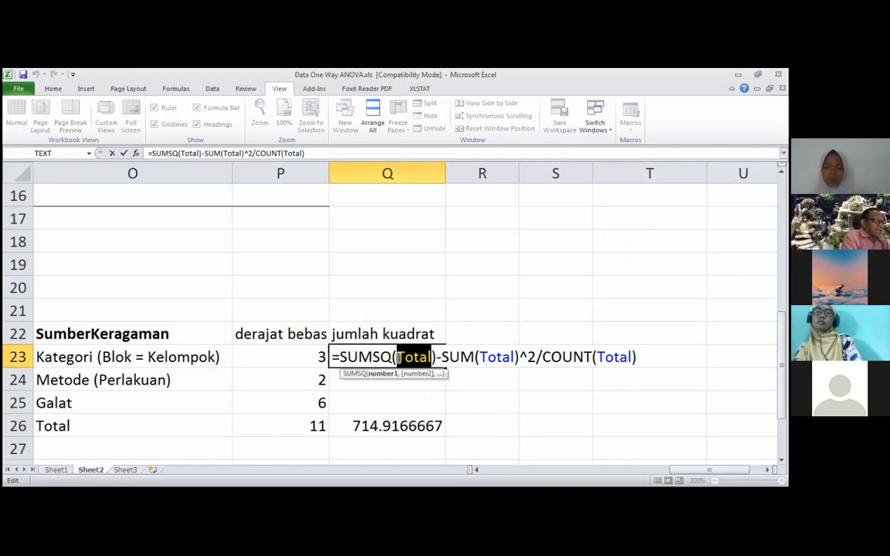
text(Kategori)
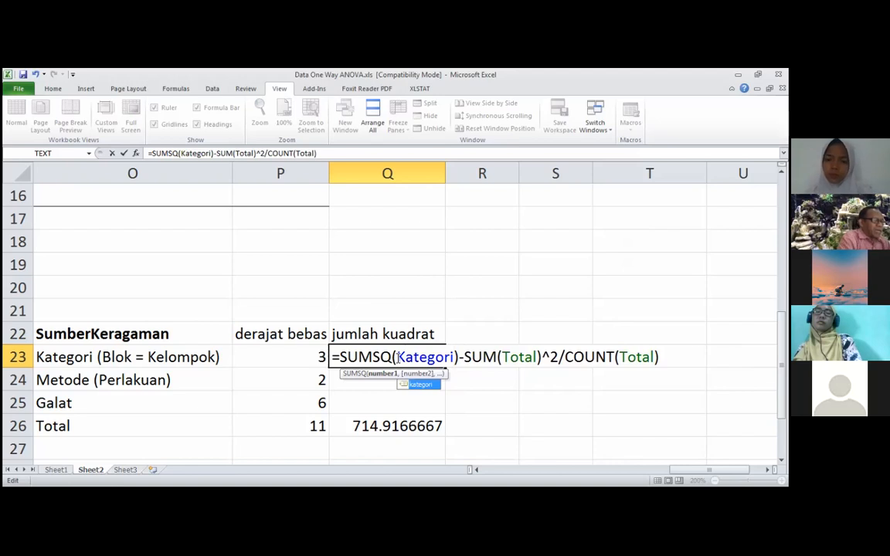
key(Right)
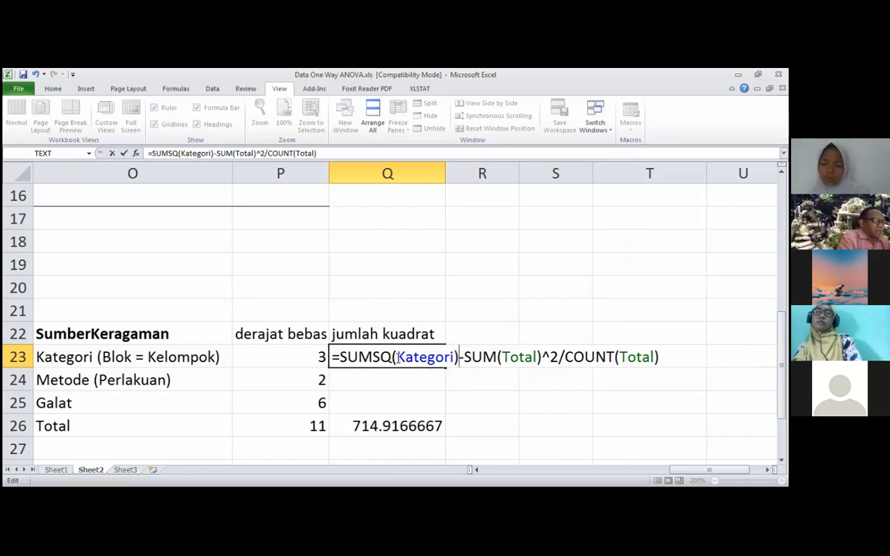
text(/)
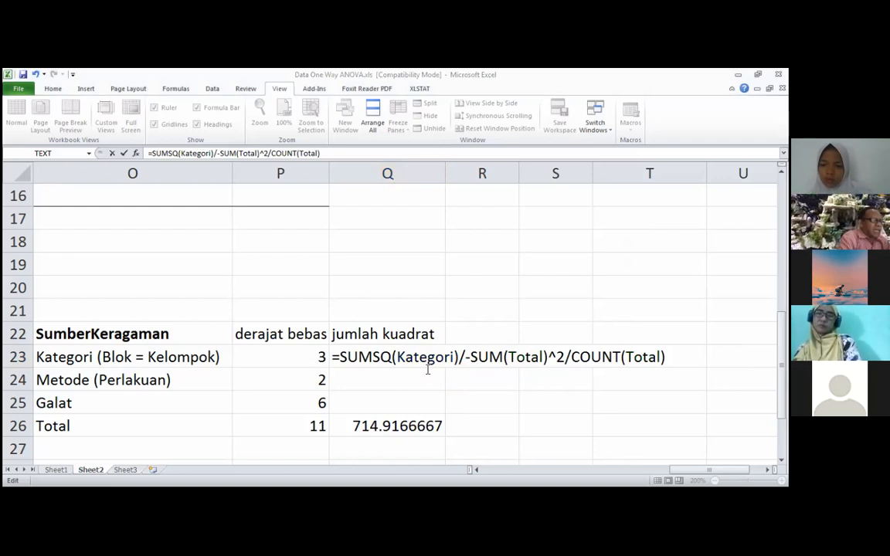
click(461, 356)
text(3)
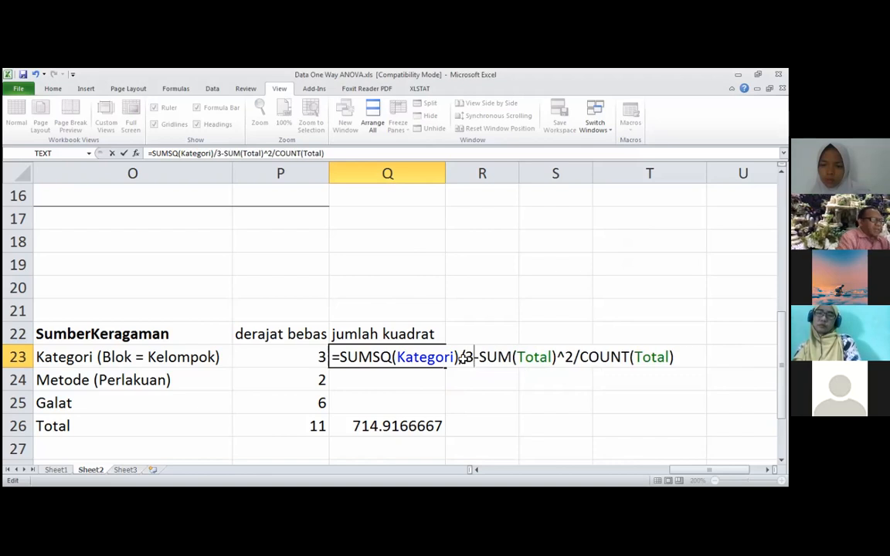
key(Return)
- Examine the score block's three method rows to check the divisor used for the Kategori sum of squares
key(Left)
key(Left)
key(Left)
key(Left)
key(Left)
key(Left)
key(Left)
key(Left)
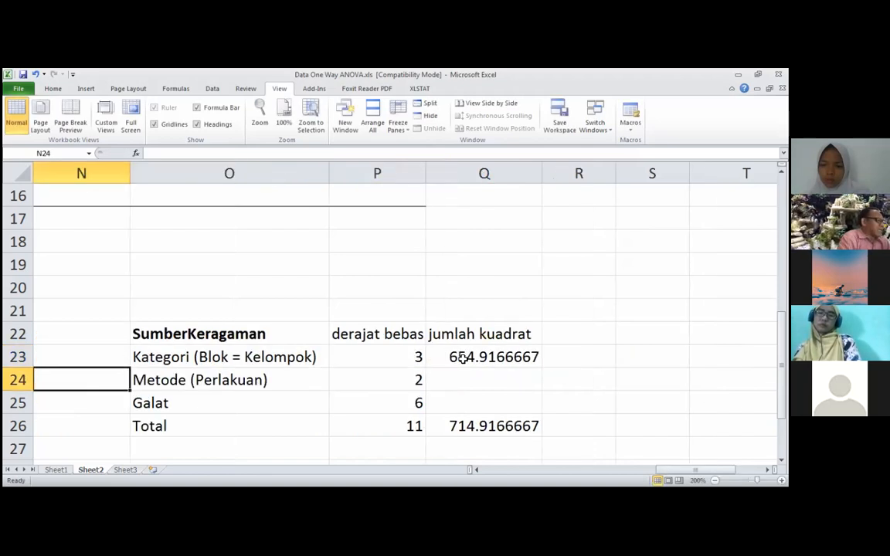
key(Up)
key(Down)
key(Down)
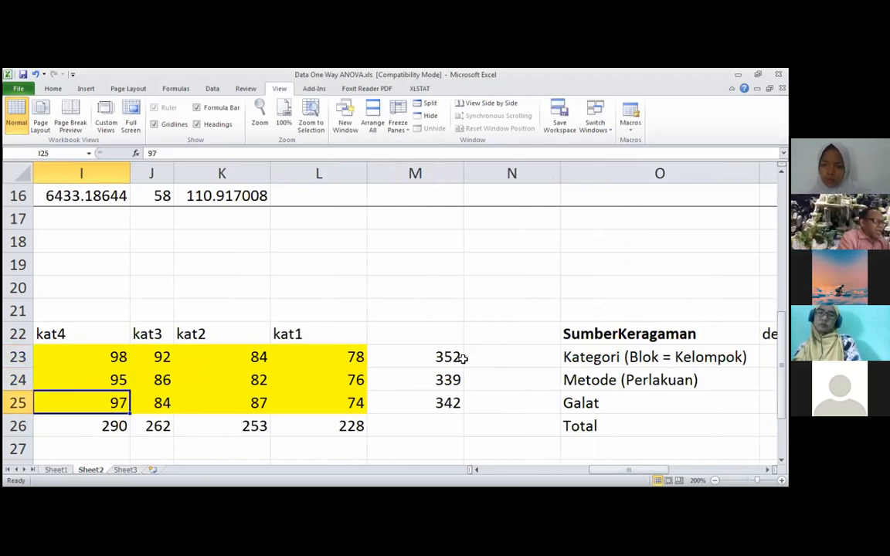
key(Up)
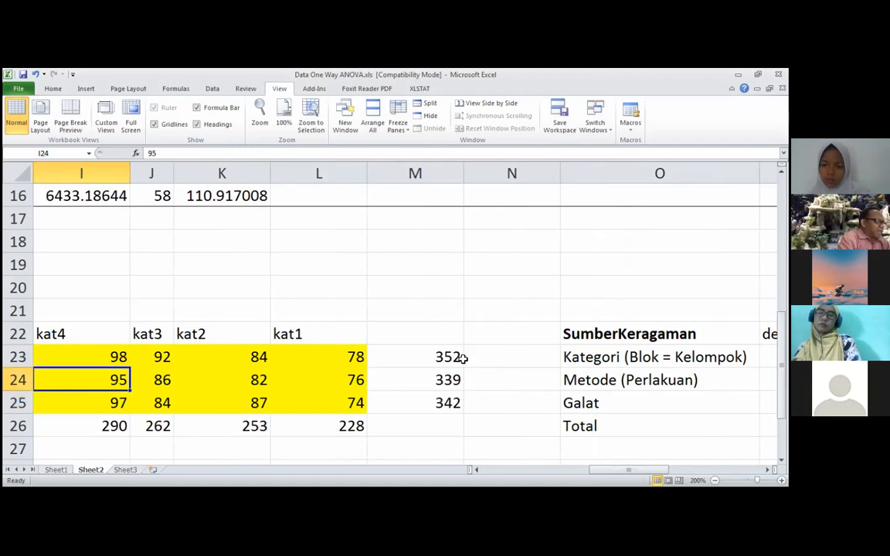
key(Left)
key(Right)
key(Right)
key(Right)
key(Right)
key(Right)
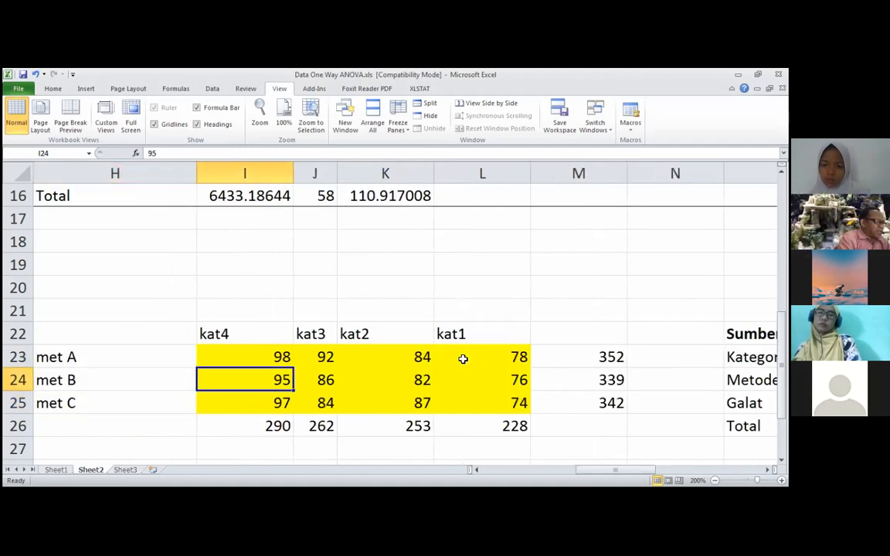
key(Right)
key(Right)
key(Right)
key(Right)
key(Right)
key(Right)
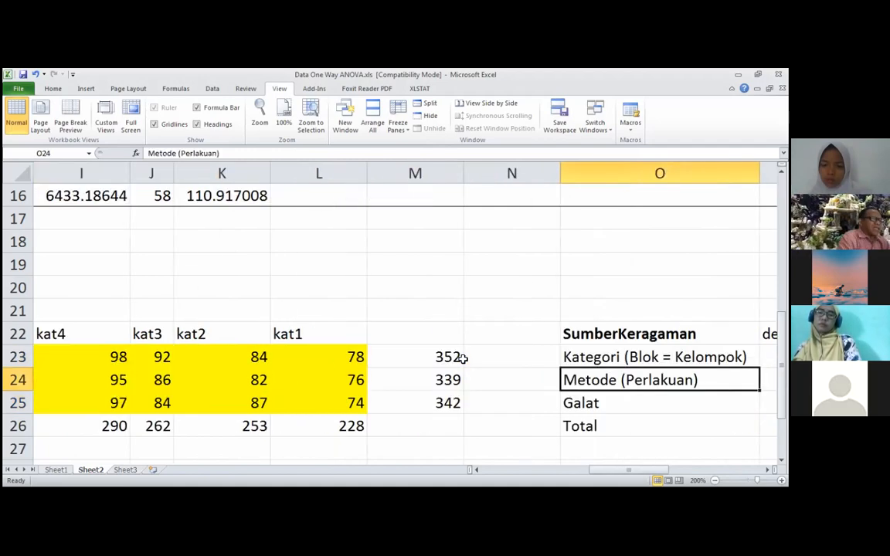
- Copy the Kategori sum-of-squares formula from Q23 into the Metode row's cell Q24
key(Left)
key(Left)
key(Left)
click(461, 357)
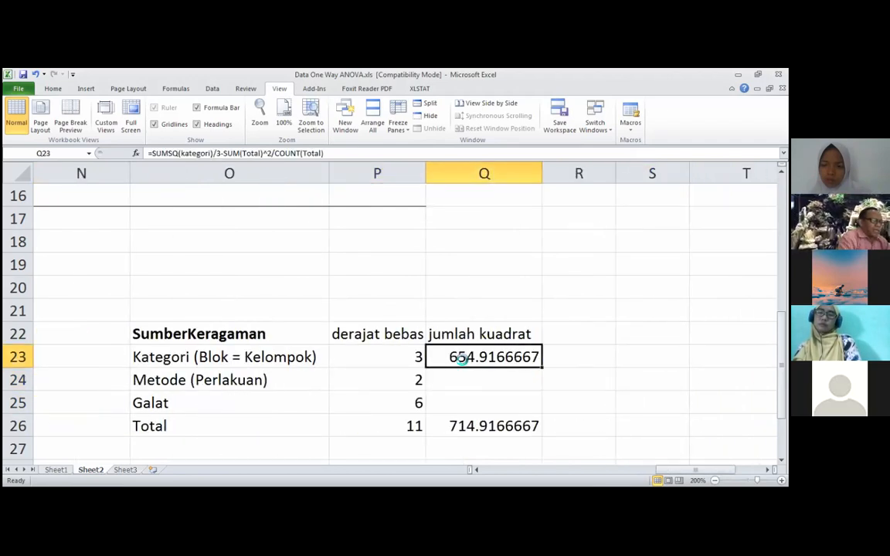
key(ctrl+c)
key(Down)
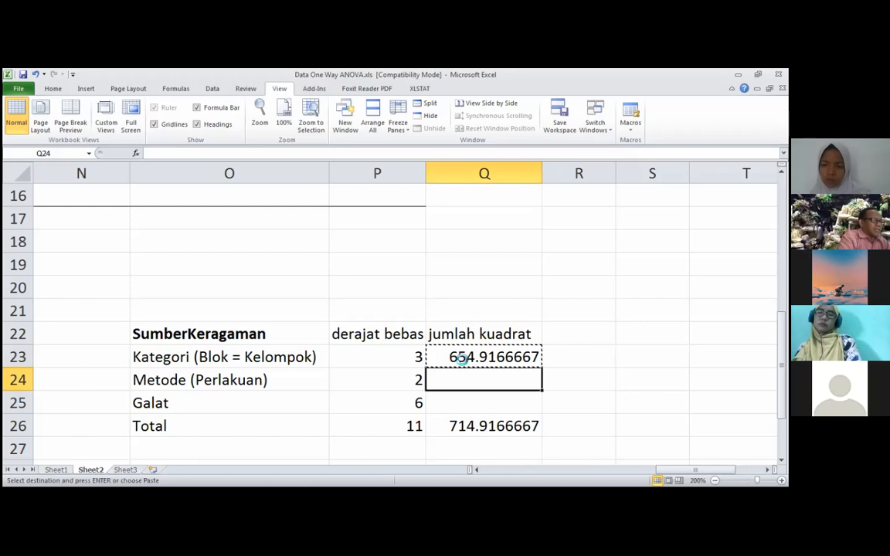
key(ctrl+v)
- Change the Metode sum-of-squares formula in Q24 to =SUMSQ(metode)/4-SUM(Total)^2/COUNT(Total)
key(F2)
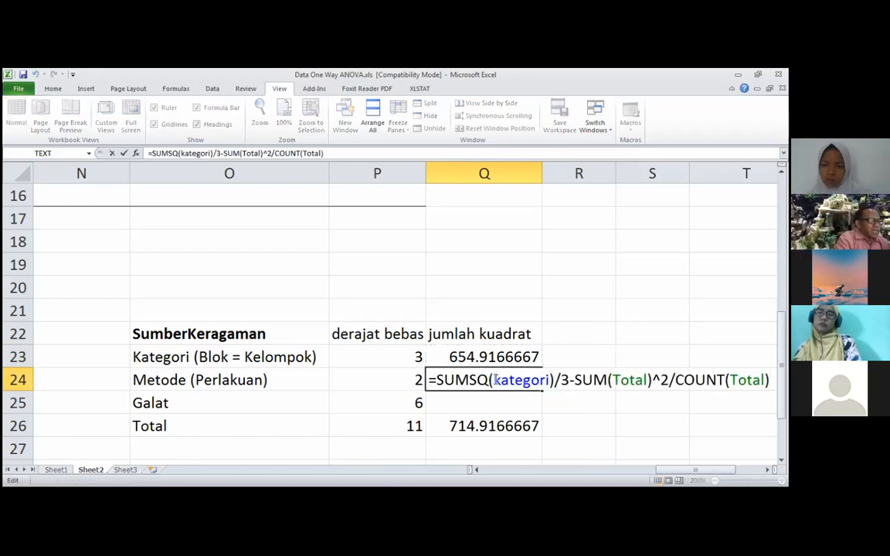
drag(493, 379, 550, 380)
text(me)
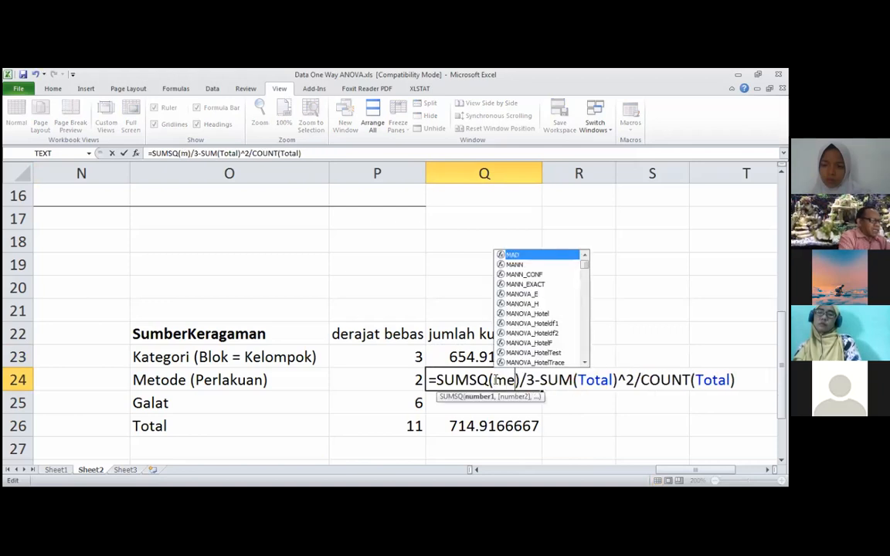
text(tode)
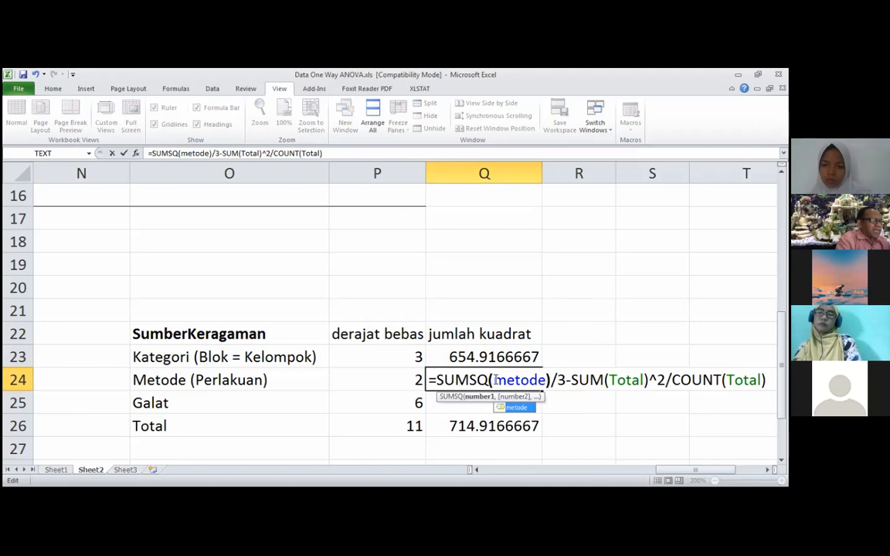
key(Right)
key(Right)
key(shift+Right)
text(4)
key(Return)
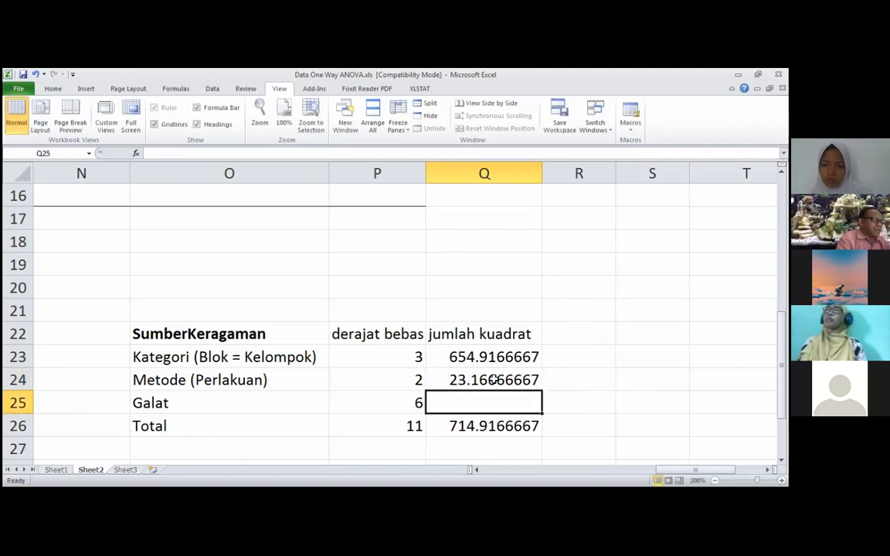
- Copy the Galat degrees-of-freedom formula from P25 into Q25 to compute the Galat sum of squares as =Q26-Q23-Q24
key(Left)
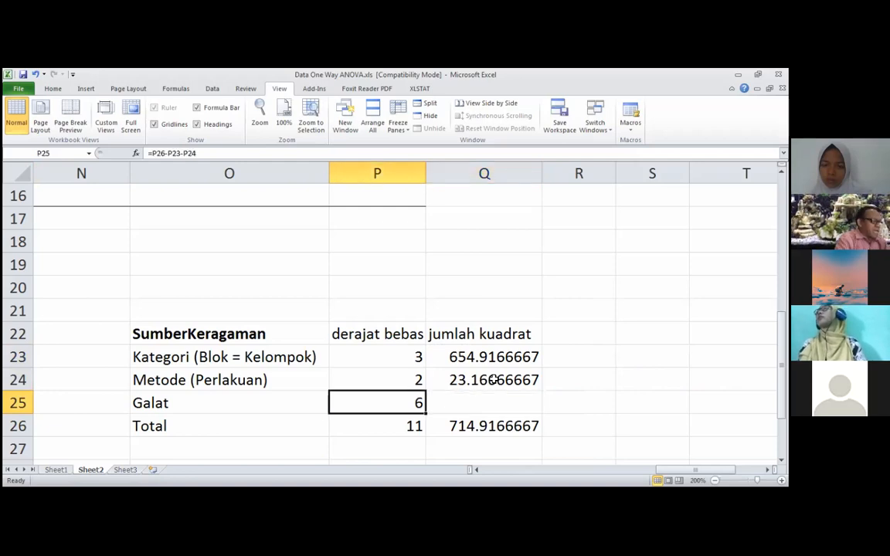
key(ctrl+c)
key(Right)
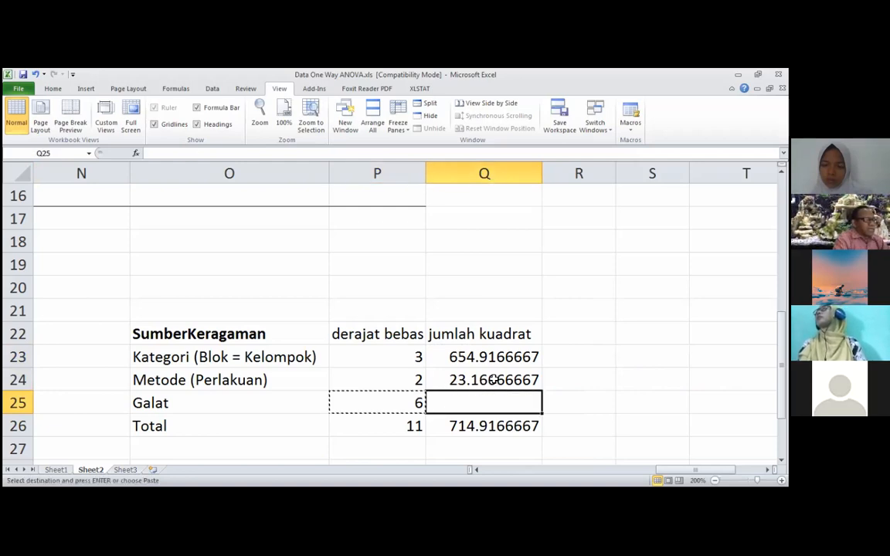
key(ctrl+v)
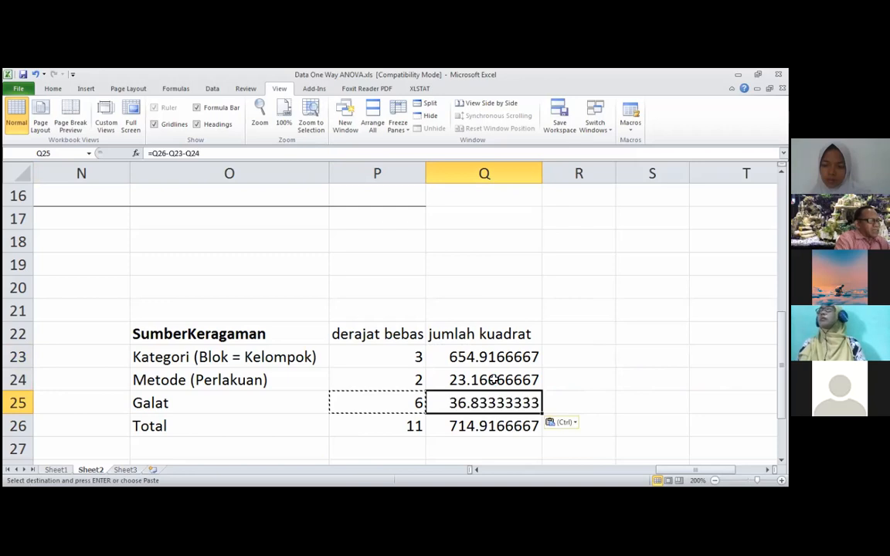
- Format the sums of squares in Q23:Q26 to show four decimal places
key(Up)
key(Up)
key(shift+Down)
key(shift+Down)
key(shift+Down)
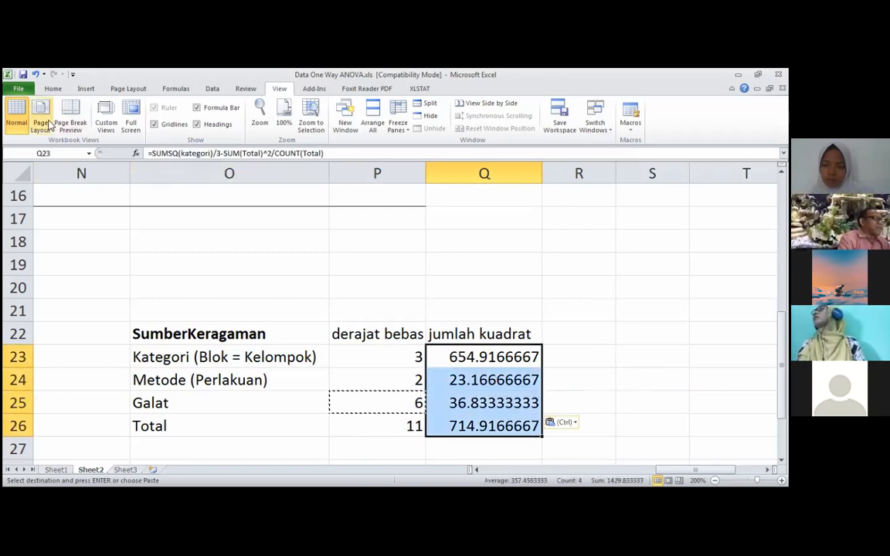
click(50, 88)
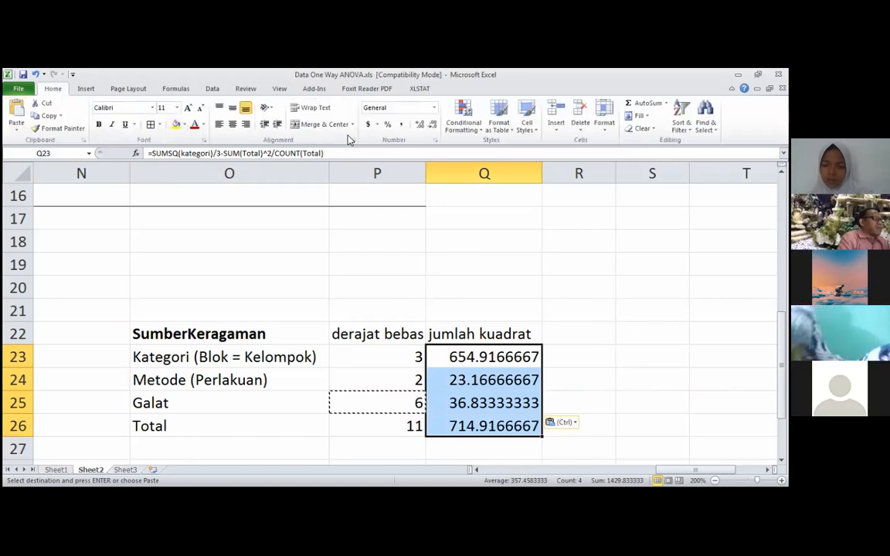
click(433, 125)
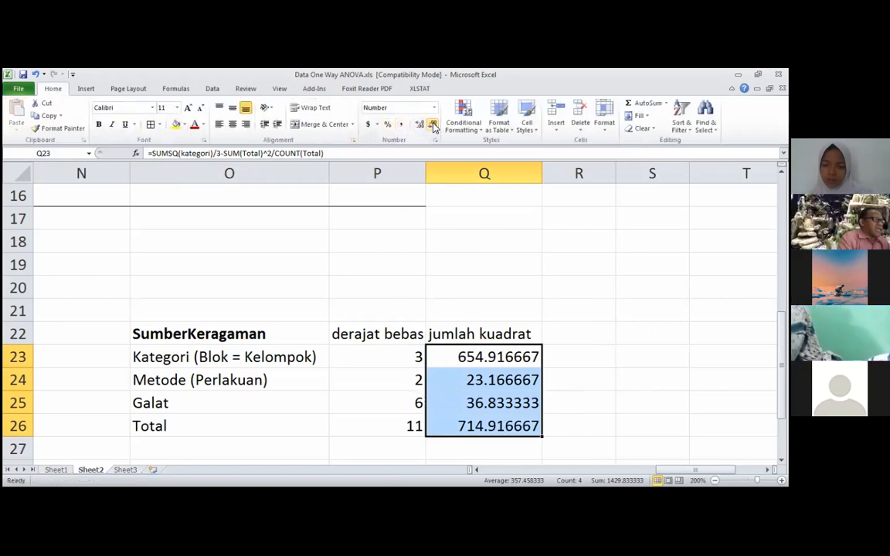
click(432, 125)
click(433, 126)
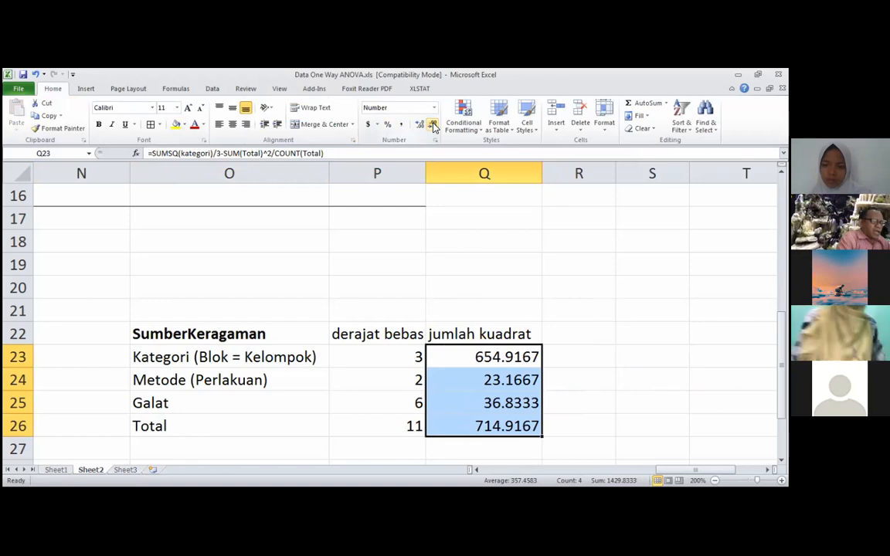
- Add the column heading "kuadrat tengah" in R22, beside the jumlah kuadrat heading
key(Up)
key(Right)
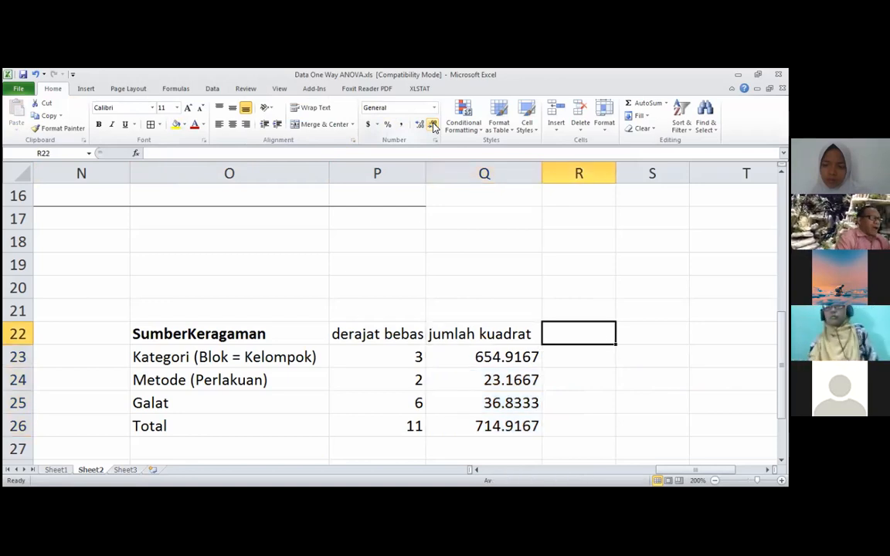
key(Down)
key(Up)
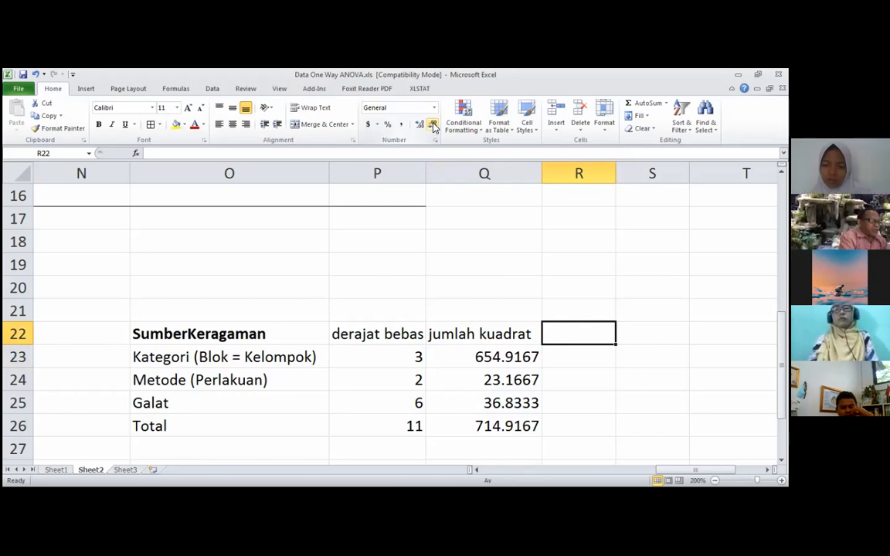
text(kua)
text(tengah)
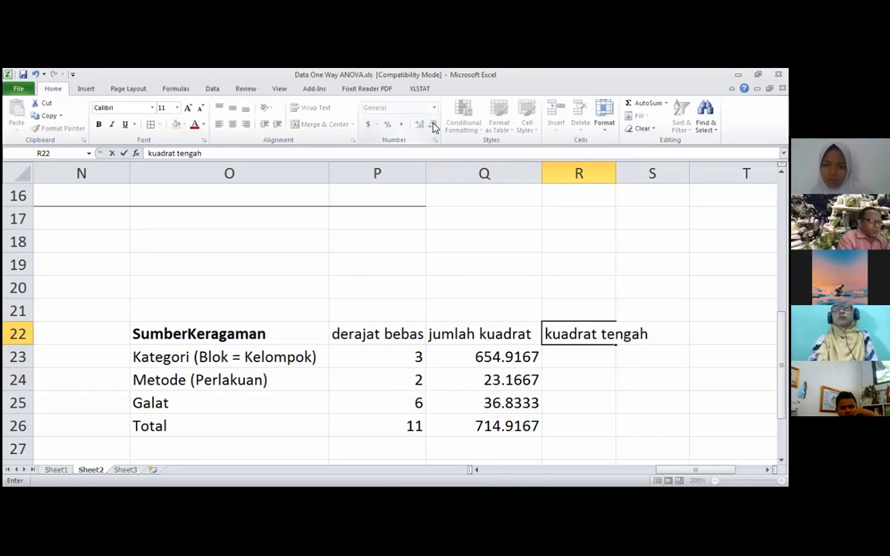
key(Left)
- Autofit column R's width to the kuadrat tengah heading
key(Down)
key(Right)
key(Up)
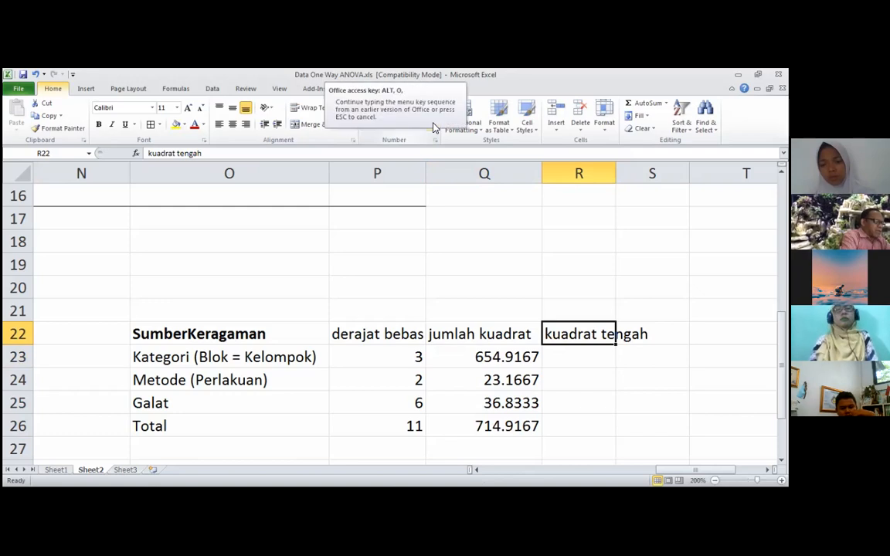
key(alt+h)
key(o)
key(i)
- Compute the Kategori row's mean square in R23 with the formula =Q23/P23
key(Down)
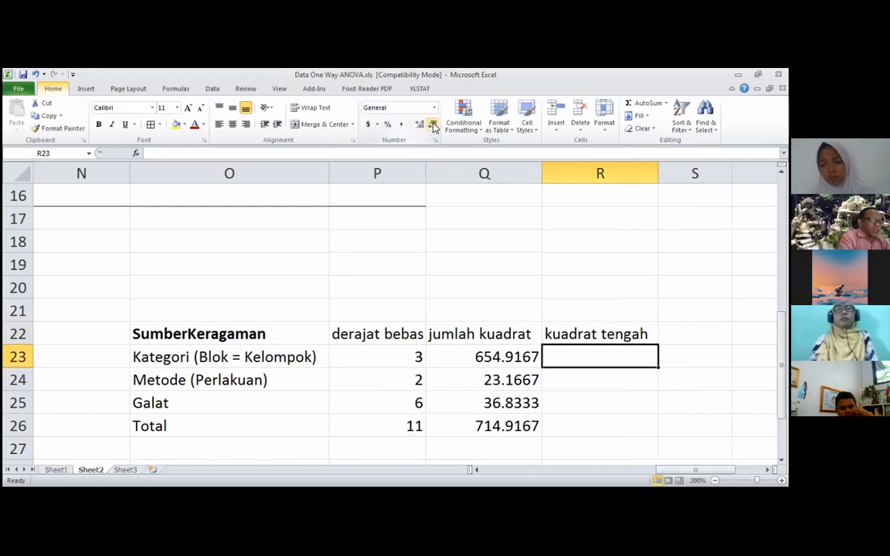
text(=)
key(Left)
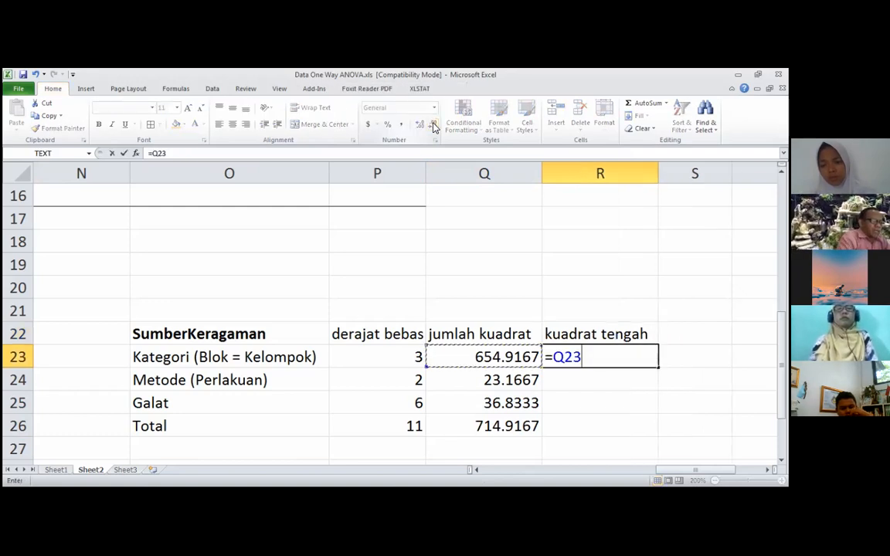
text(/)
key(Left)
key(Left)
key(Return)
- Copy the mean-square formula from R23 down to the Metode and Galat rows and show R23:R25 with five decimal places
key(Up)
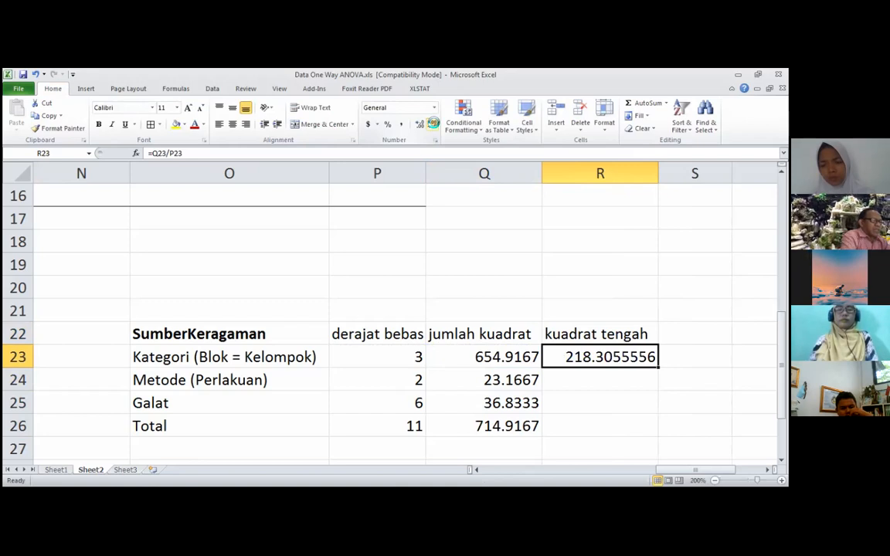
key(ctrl+c)
key(shift+Down)
key(shift+Down)
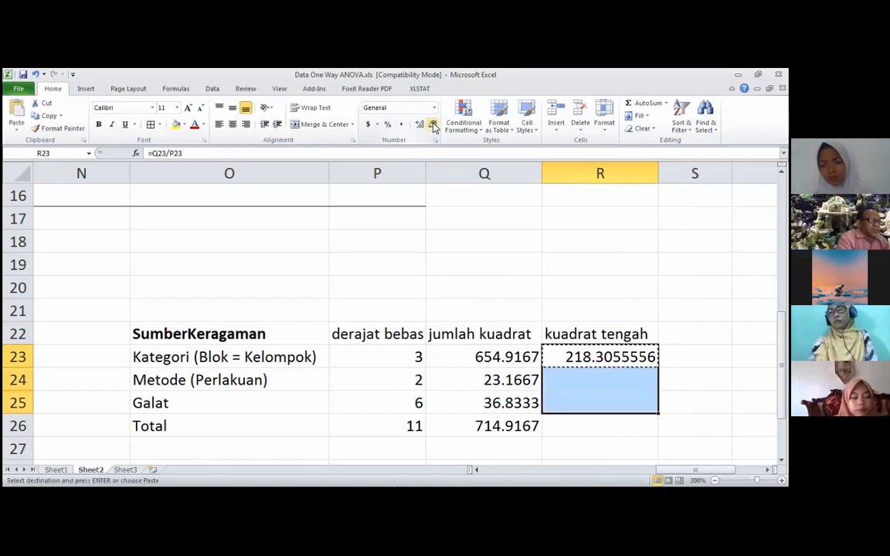
key(ctrl+v)
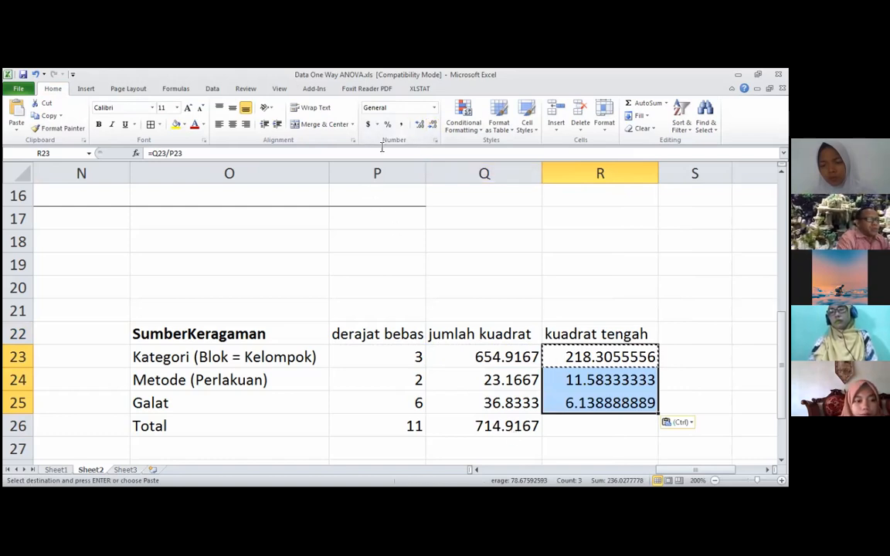
click(433, 124)
click(432, 124)
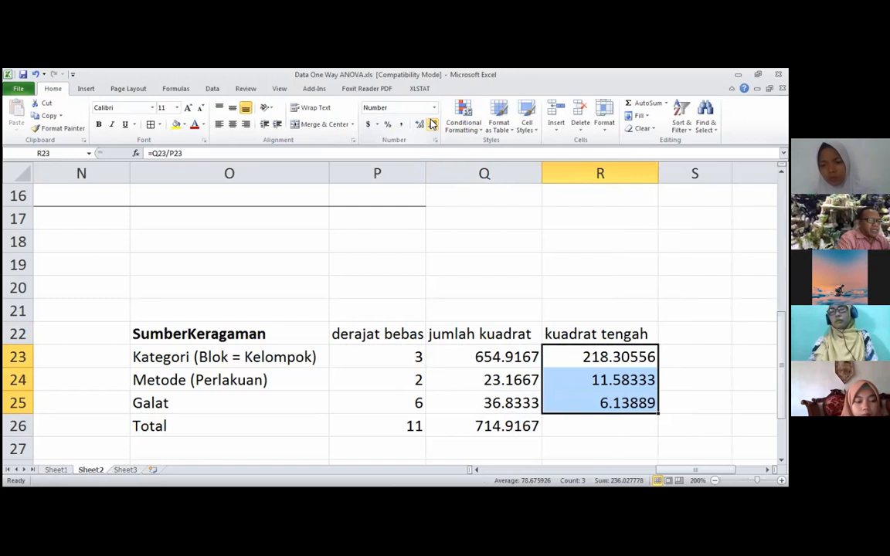
- Add the column heading "f_hitung" in S22, beside the kuadrat tengah heading
key(Right)
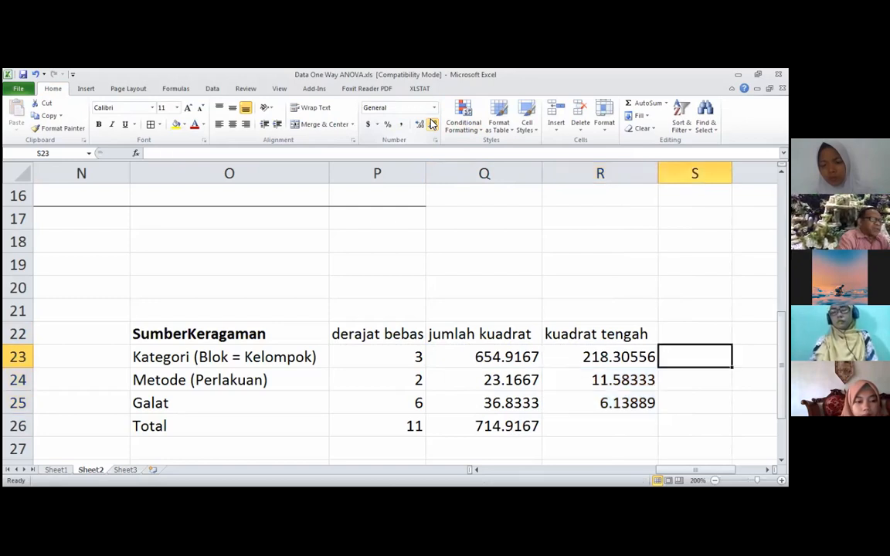
key(Up)
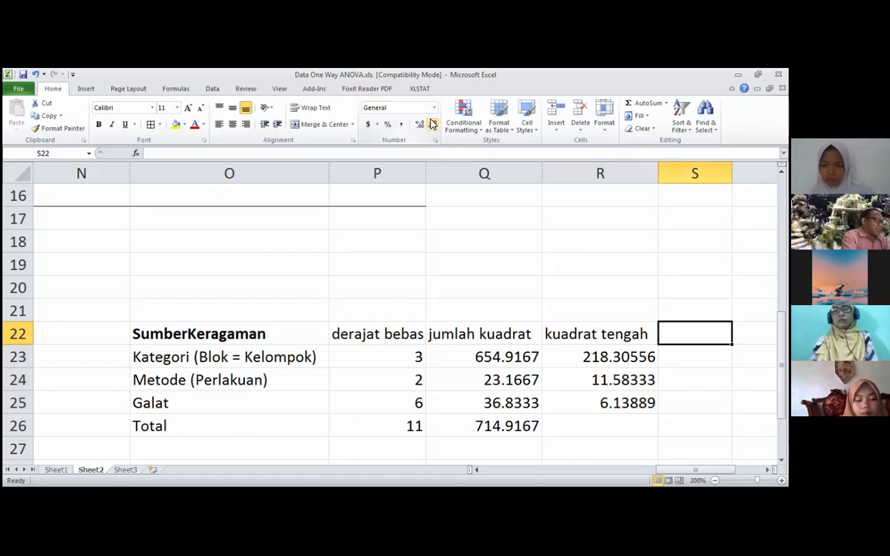
text(f_hi)
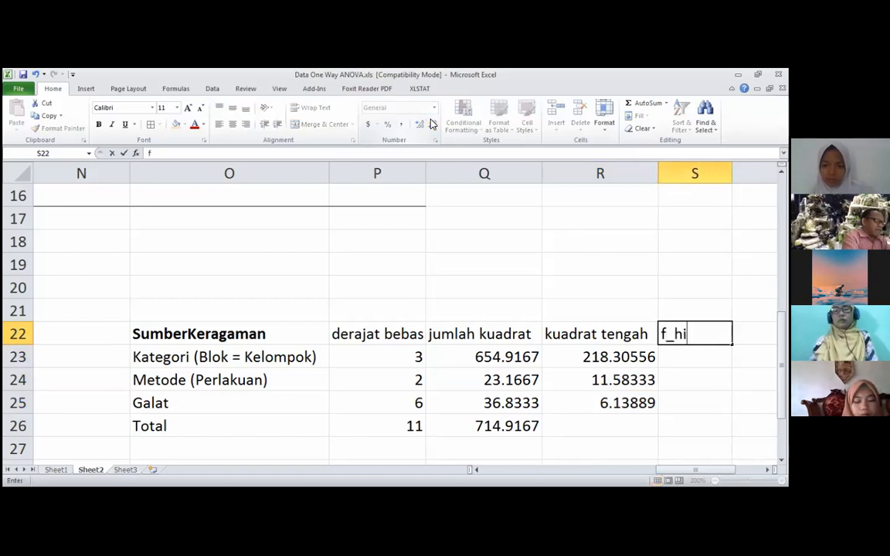
text(tung)
key(Return)
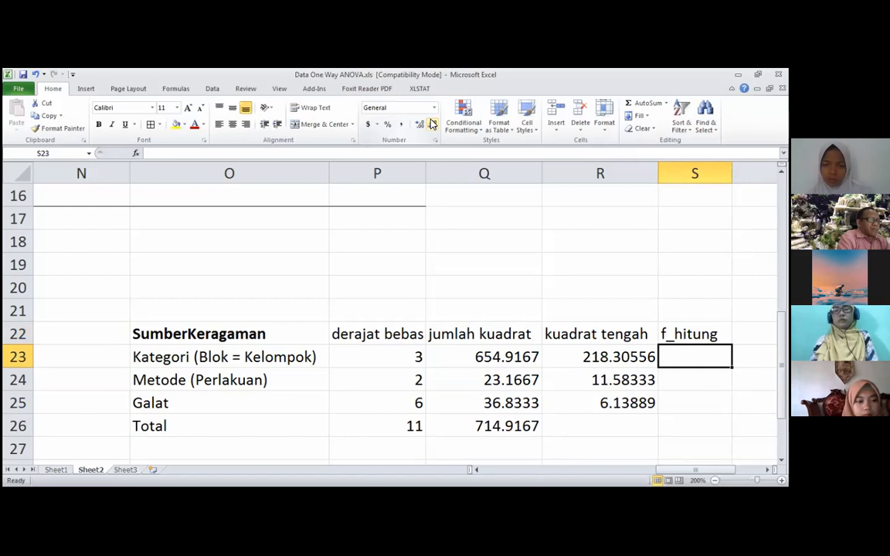
- Compute the Metode row's F value in S24 with the formula =R24/R25
key(Left)
key(Down)
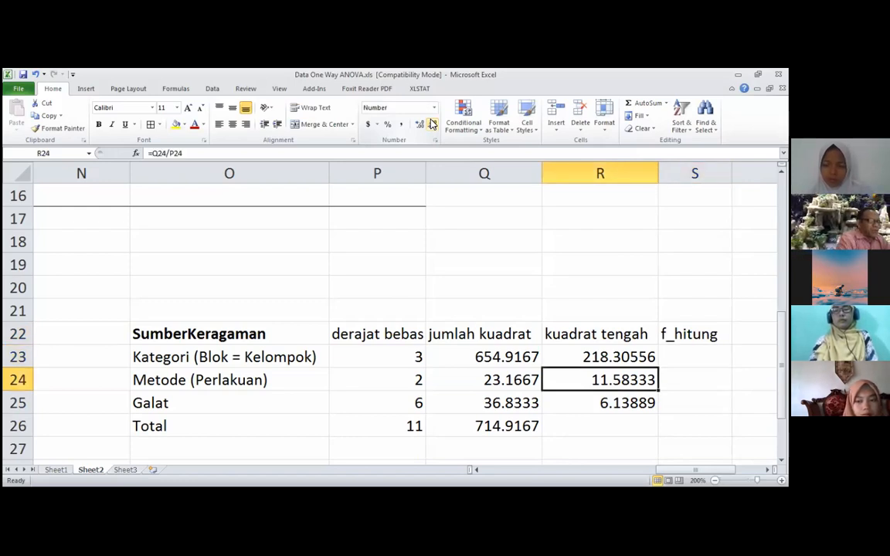
key(Right)
text(=)
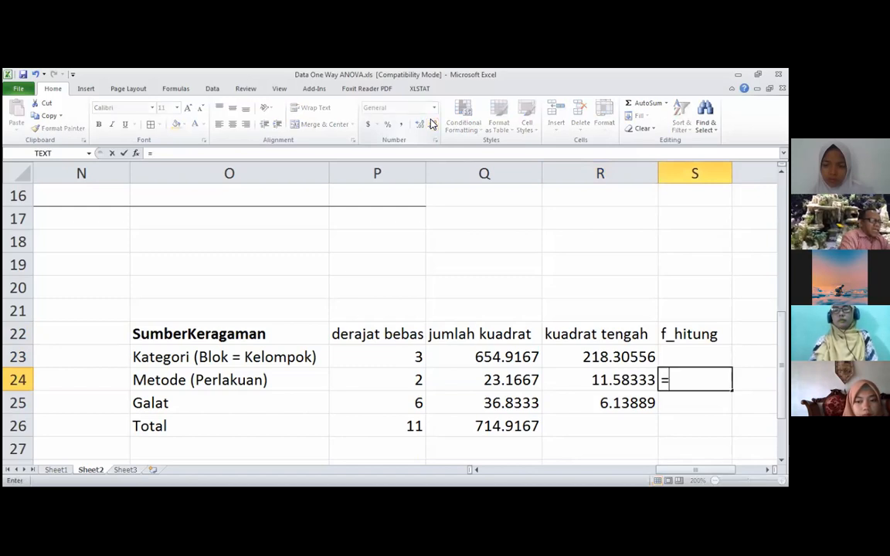
key(Left)
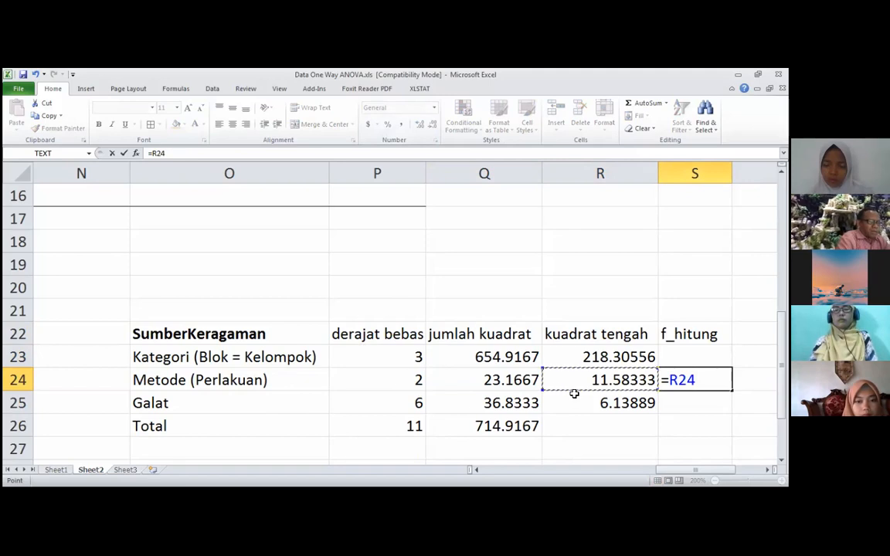
text(/)
click(623, 398)
key(Return)
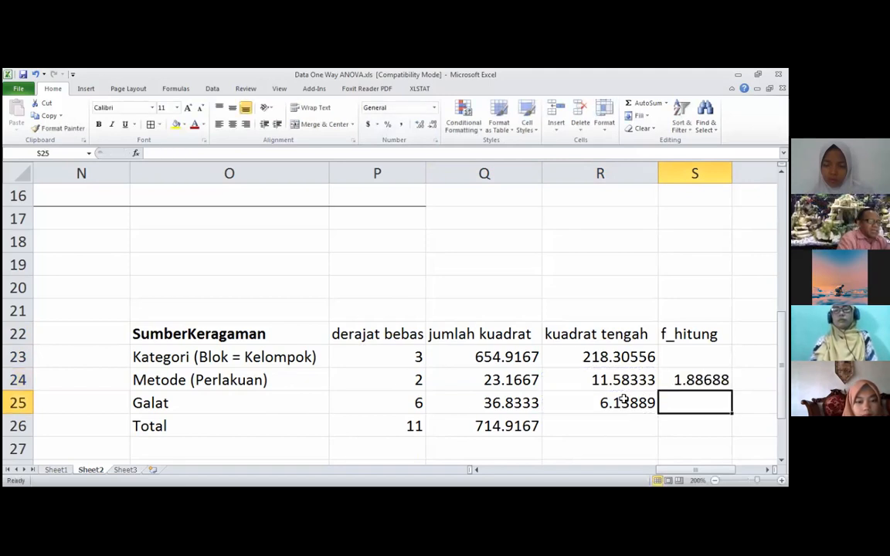
- Compute the Kategori row's F value in S23 with the formula =R23/R25
key(Up)
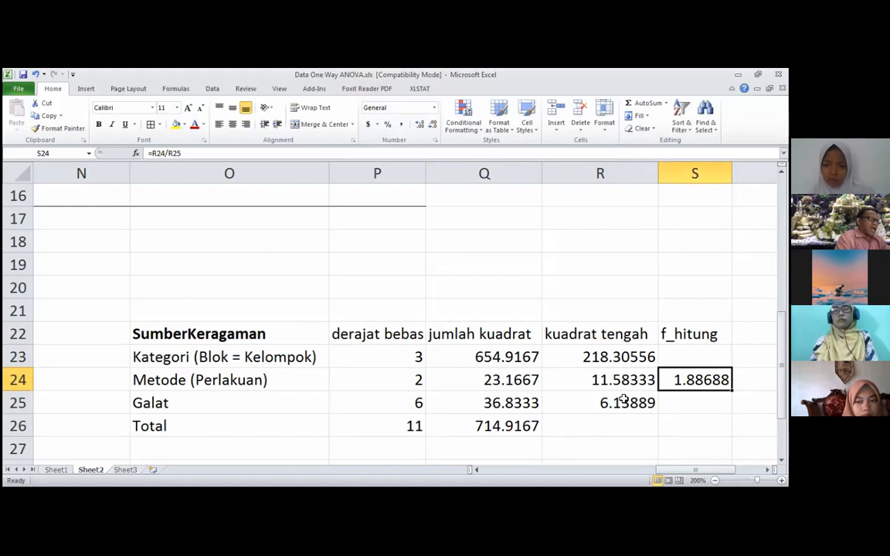
key(Up)
text(=)
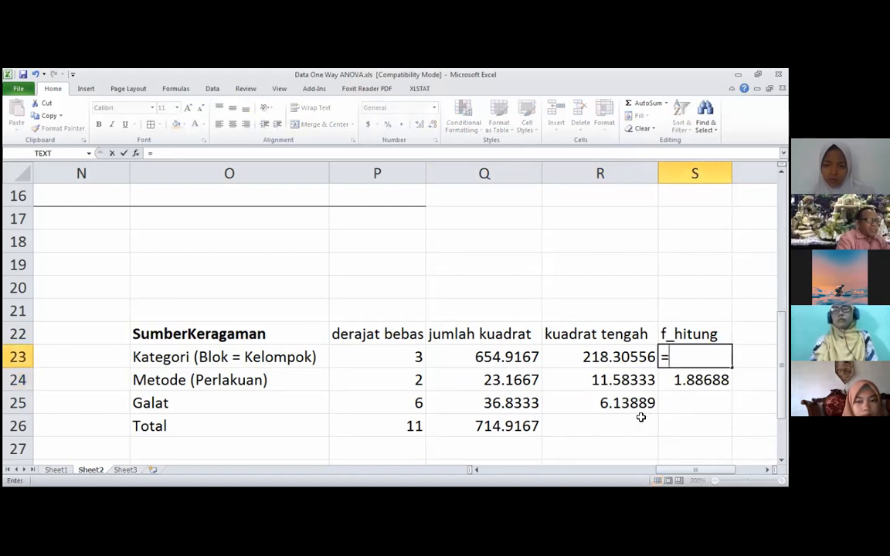
click(617, 356)
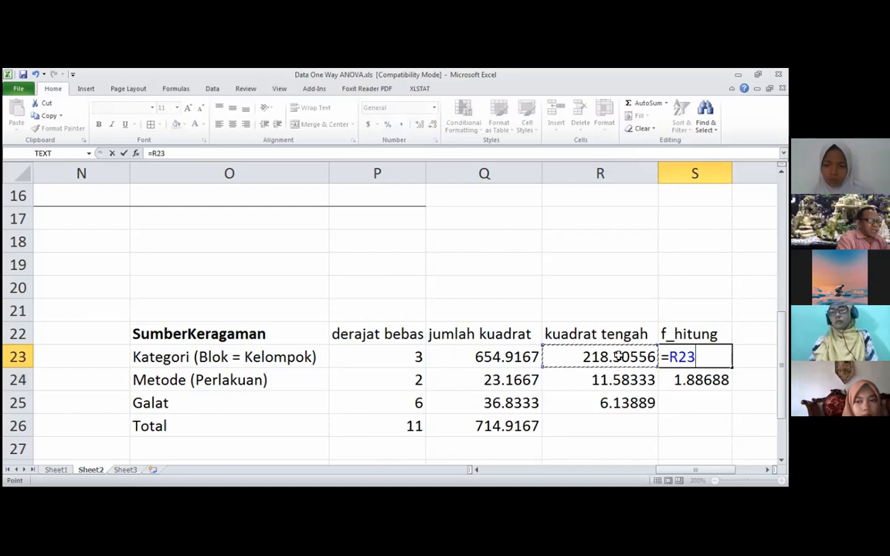
text(/)
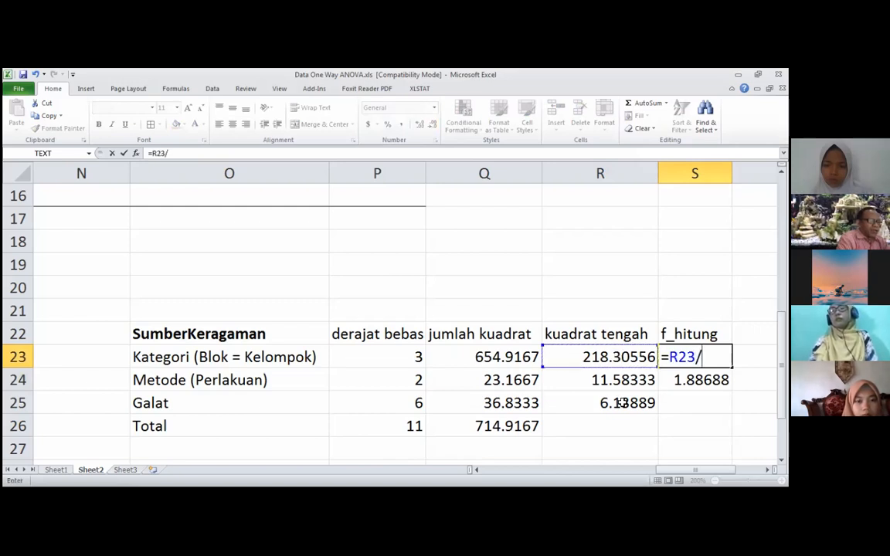
click(621, 400)
key(Return)
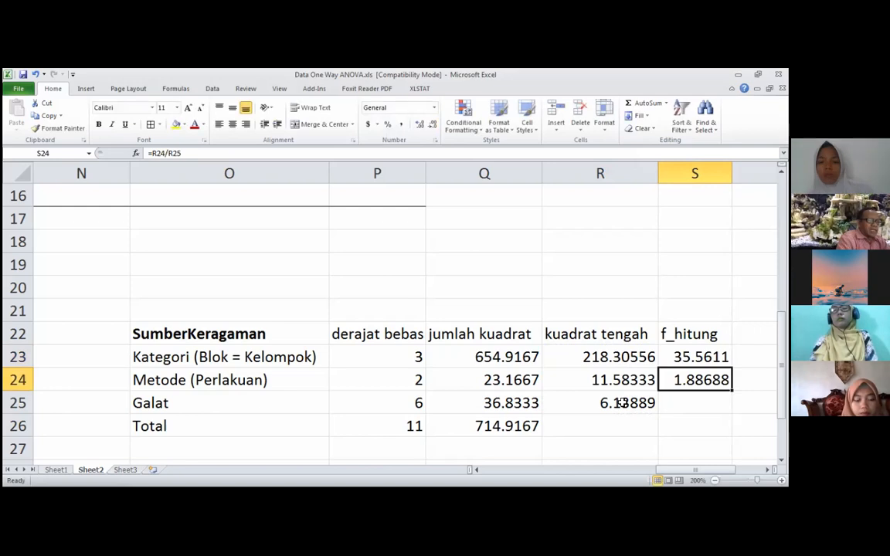
- Show the F values in S23:S24 with three decimal places
key(Up)
key(shift+Down)
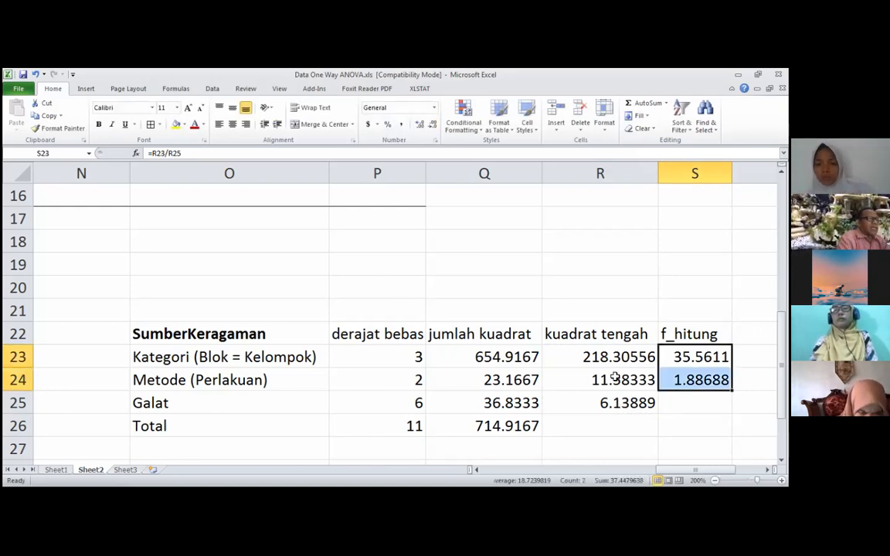
click(433, 126)
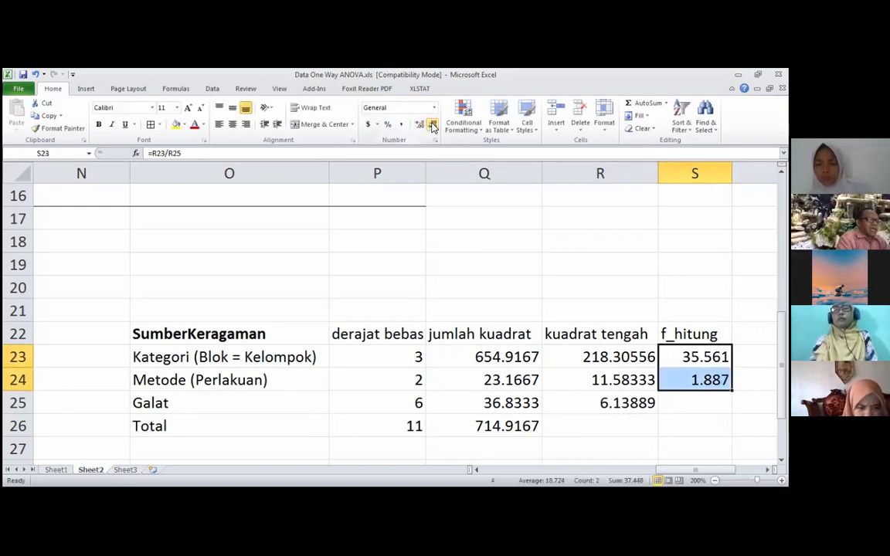
- Add the column heading "nil_p" in T22, beside the f_hitung heading
key(Right)
key(Right)
key(Left)
key(Left)
key(Left)
key(Left)
key(Left)
key(Left)
key(Left)
key(Right)
key(Right)
key(Right)
key(Right)
key(Right)
key(Right)
key(Up)
text(ni)
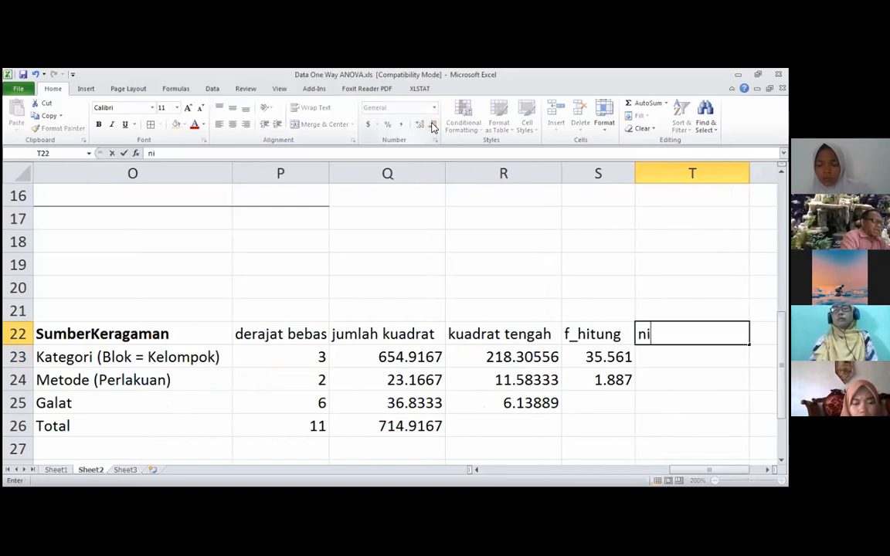
text(l_p)
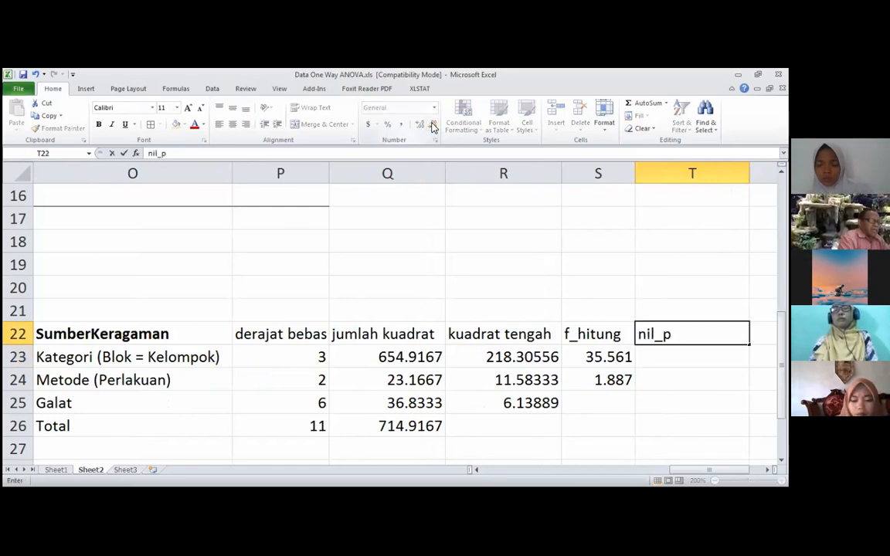
key(Return)
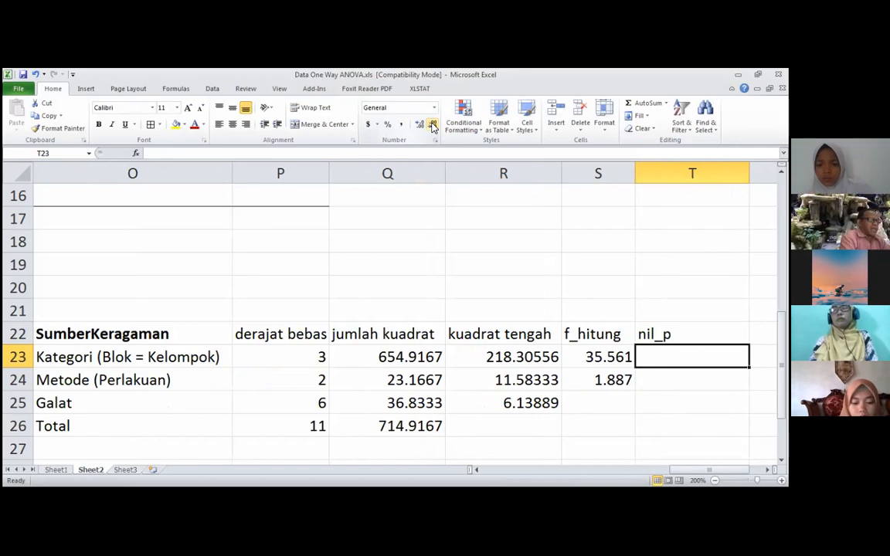
- Compute the Kategori row's p-value in T23 with the formula =FDIST(S23,P23,P25)
text(=)
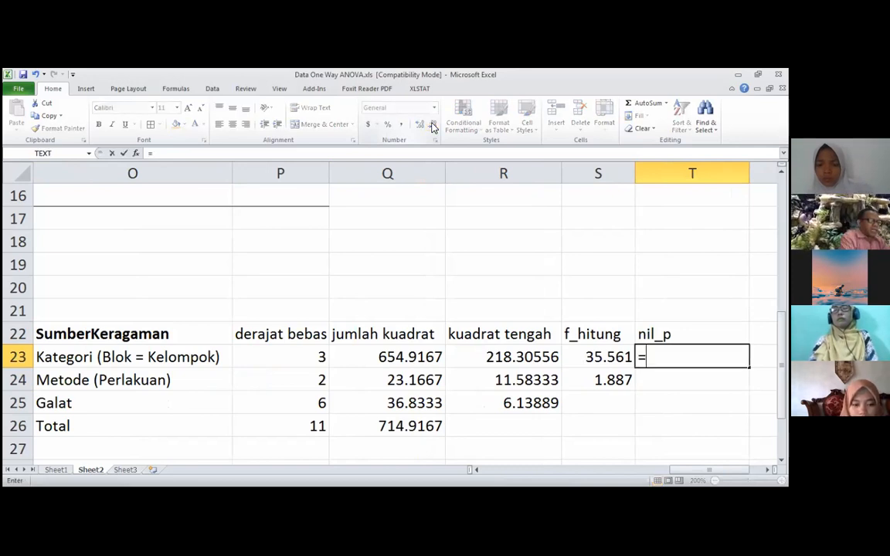
text(f)
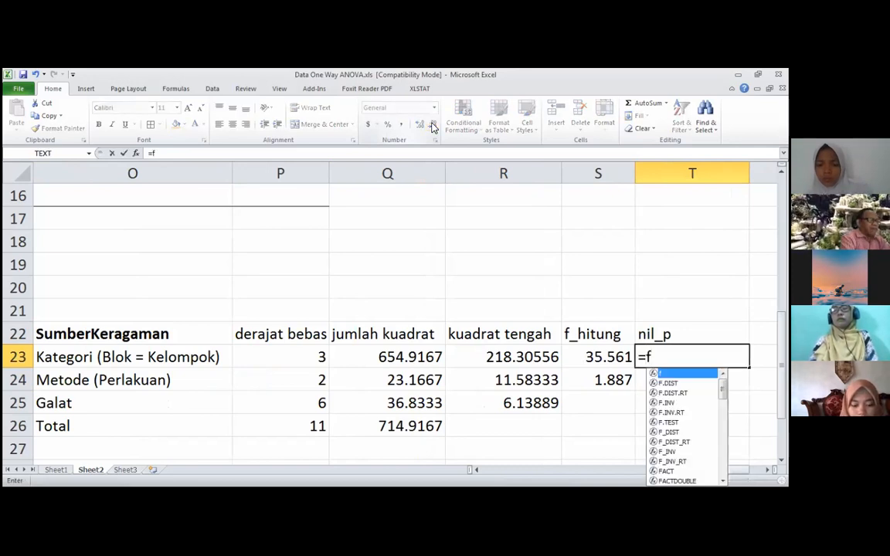
text(dist)
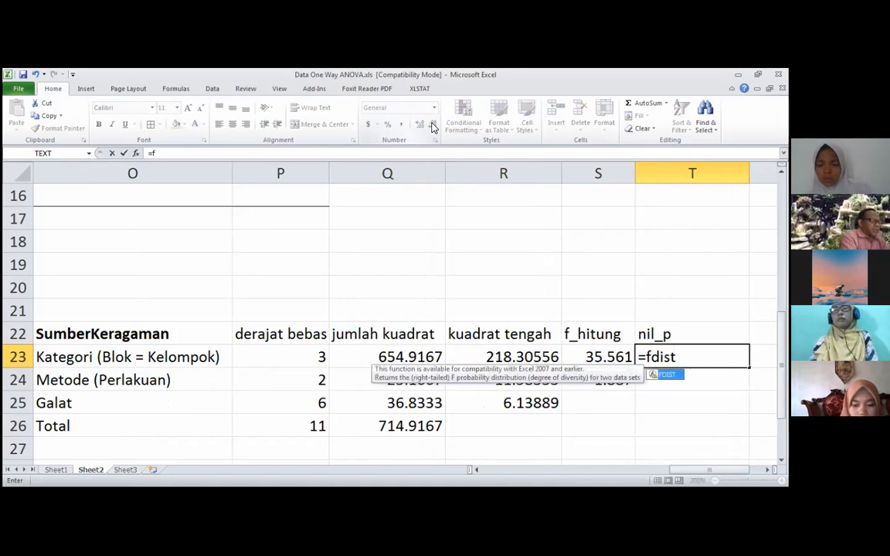
text(()
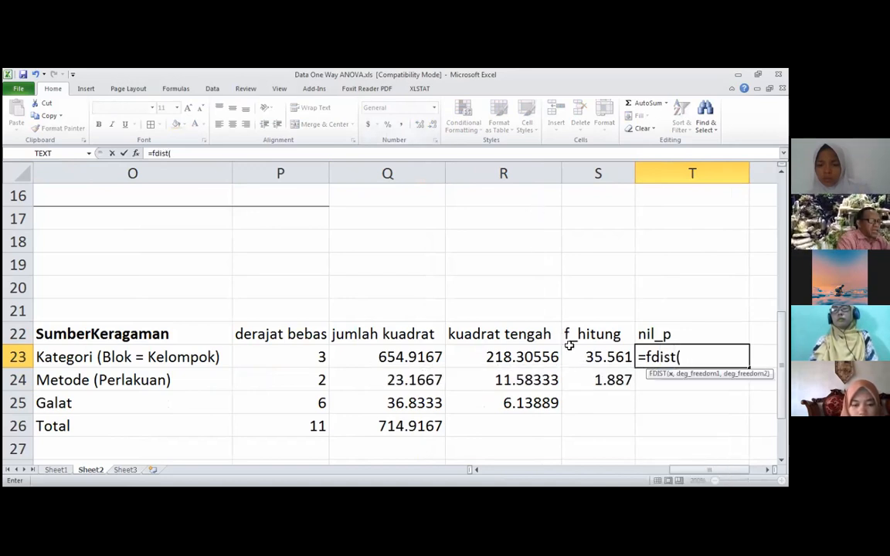
click(587, 356)
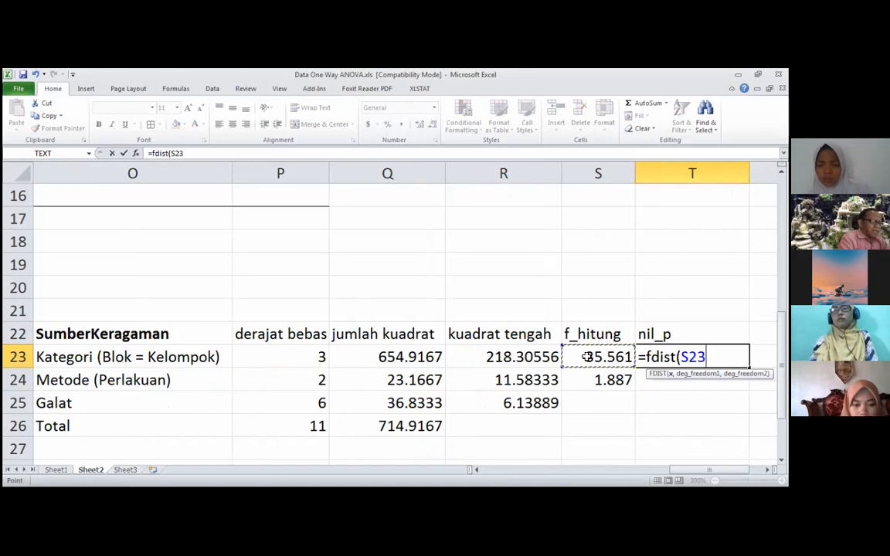
text(;)
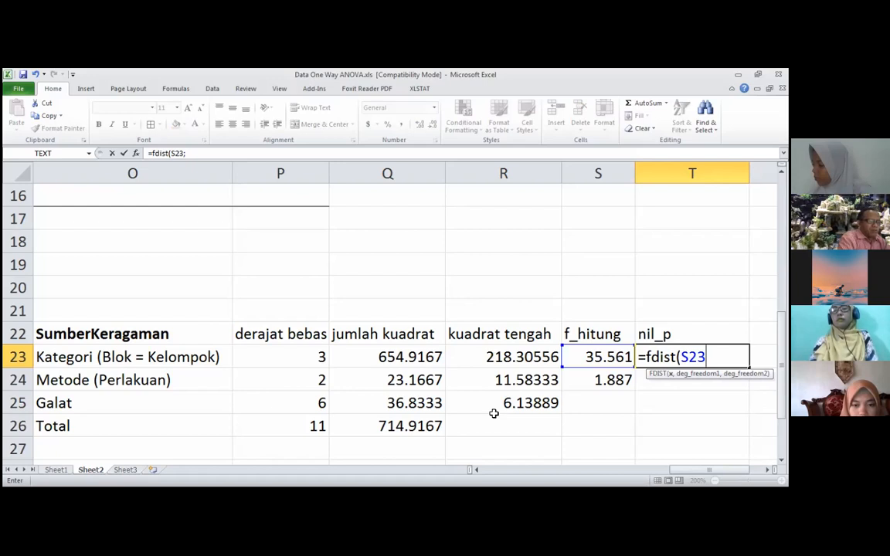
text(,)
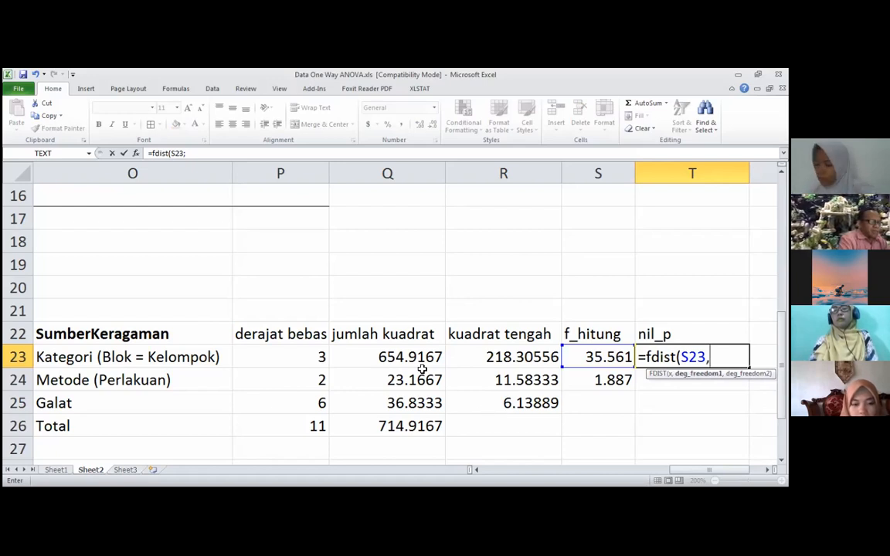
click(320, 355)
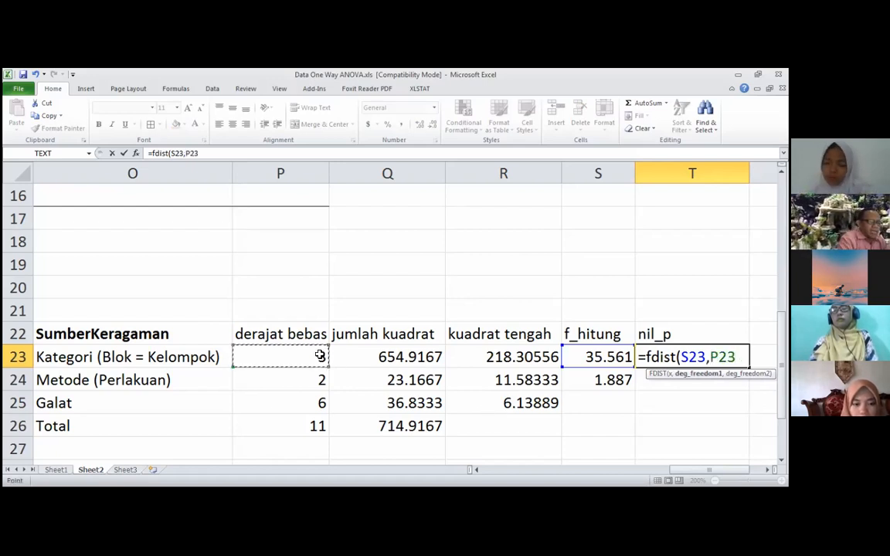
text(,)
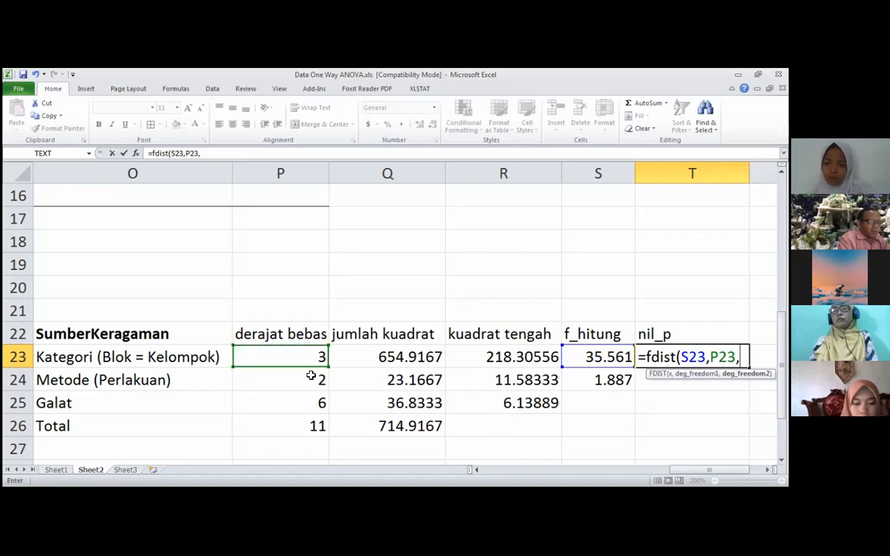
click(310, 407)
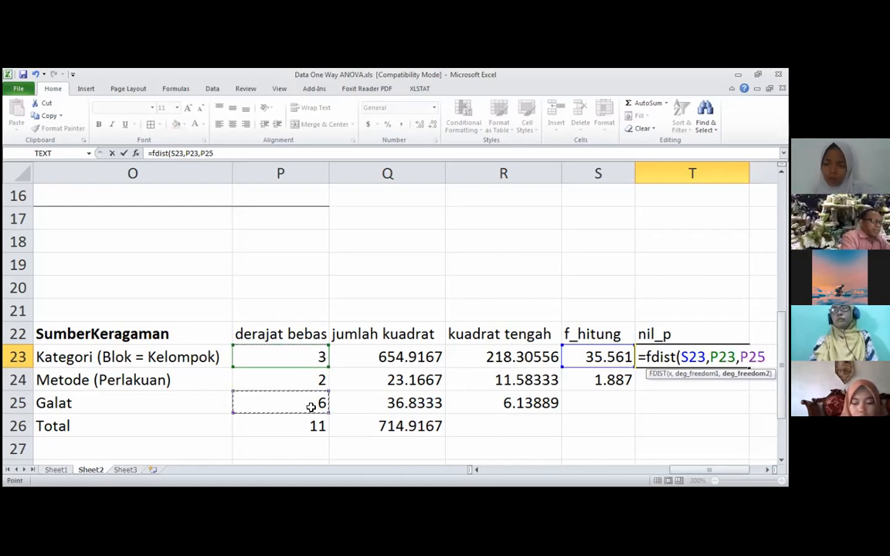
text())
key(Return)
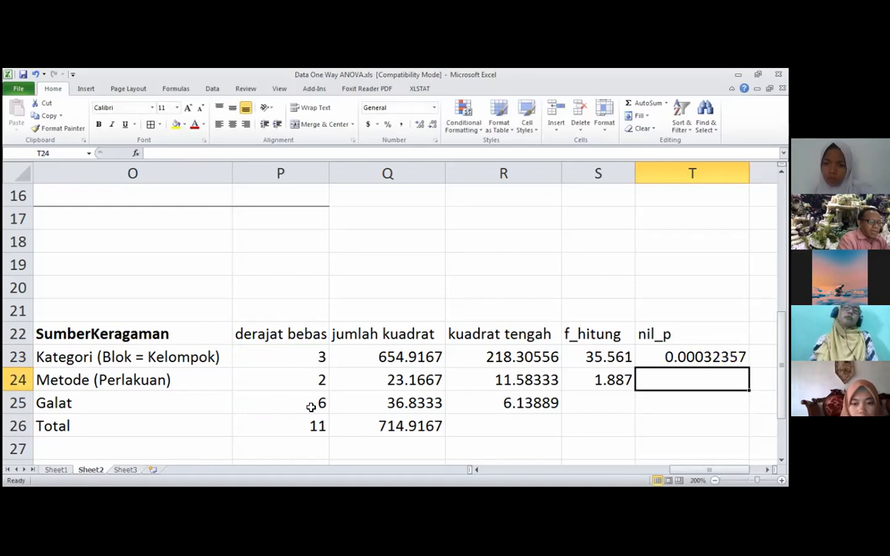
- Compute the Metode row's p-value in T24 with the formula =FDIST(S24,P24,P25)
key(Up)
key(Down)
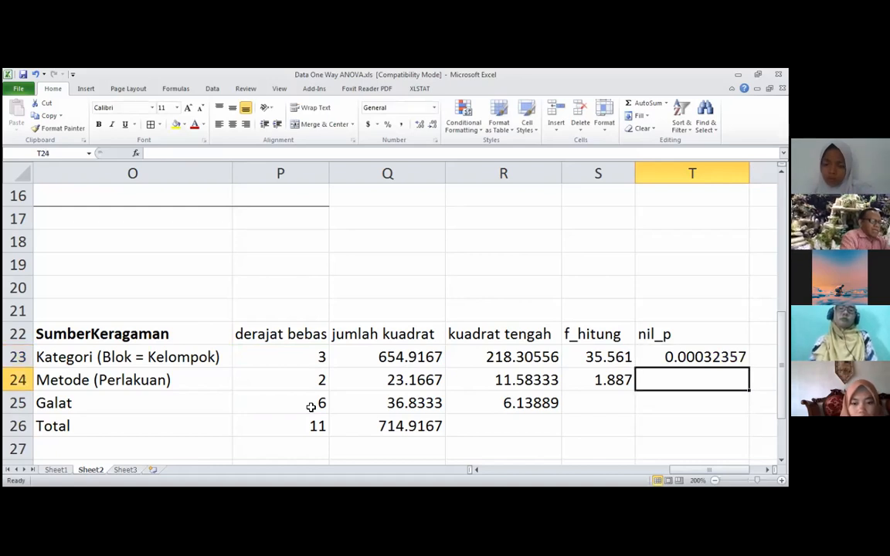
text(=)
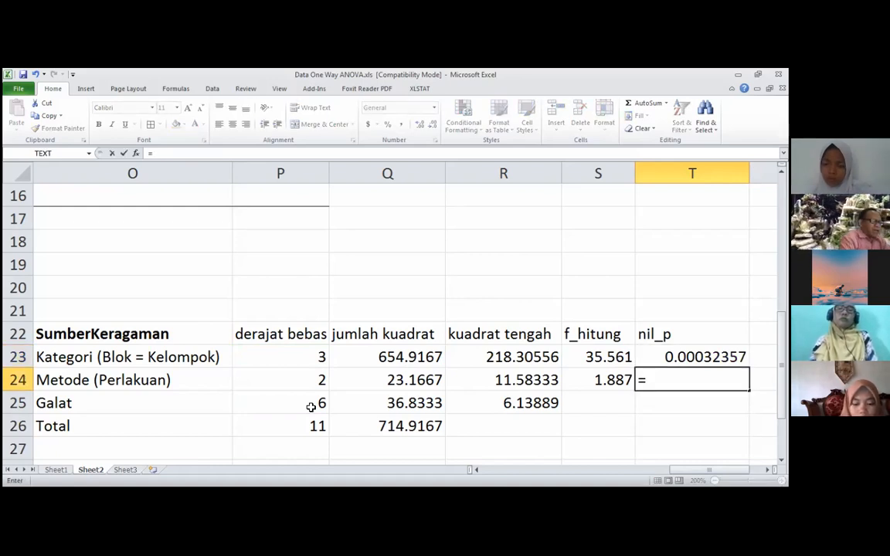
text(fd)
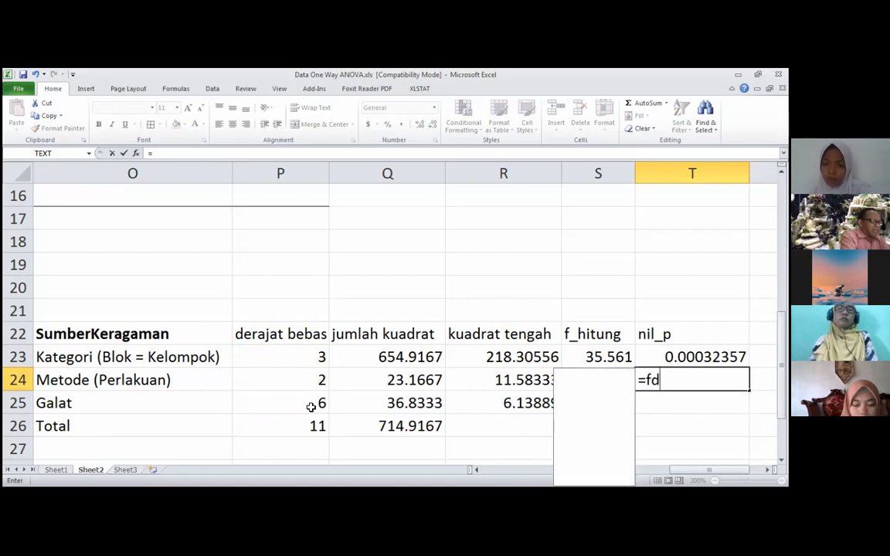
text(ist()
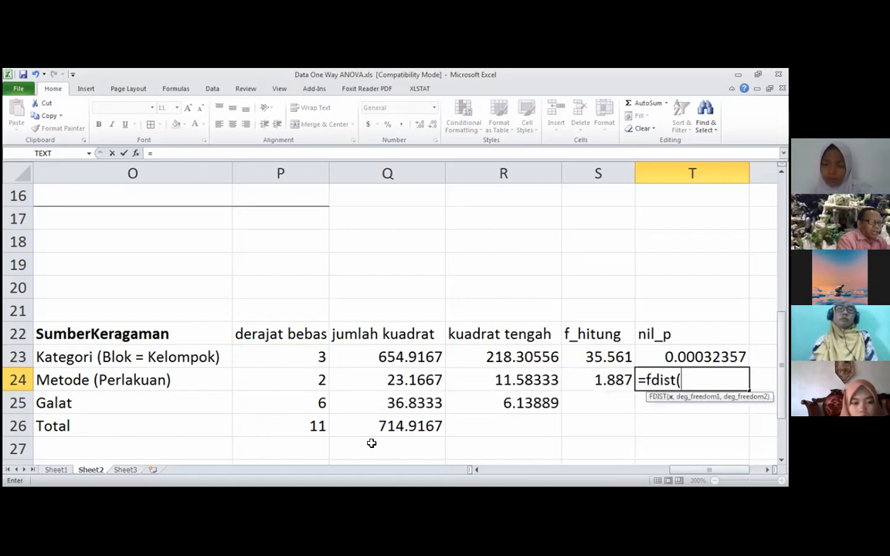
click(606, 380)
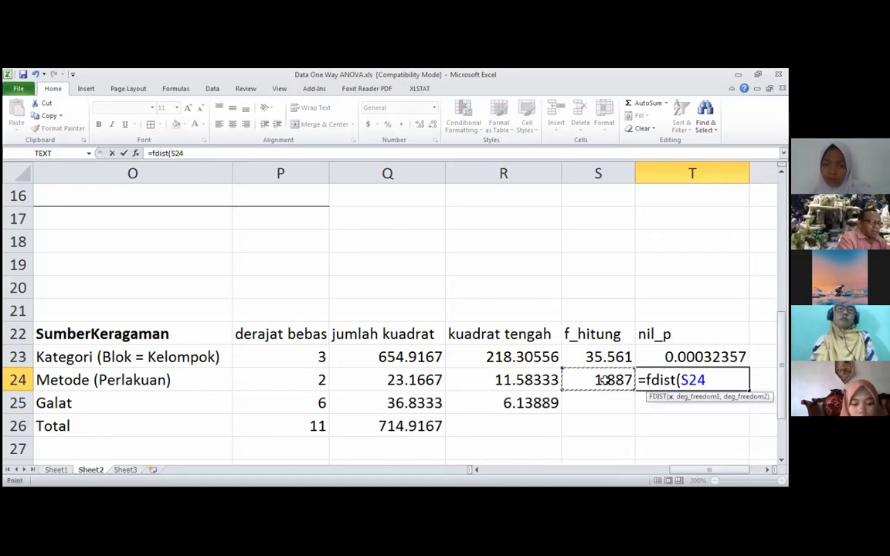
text(,)
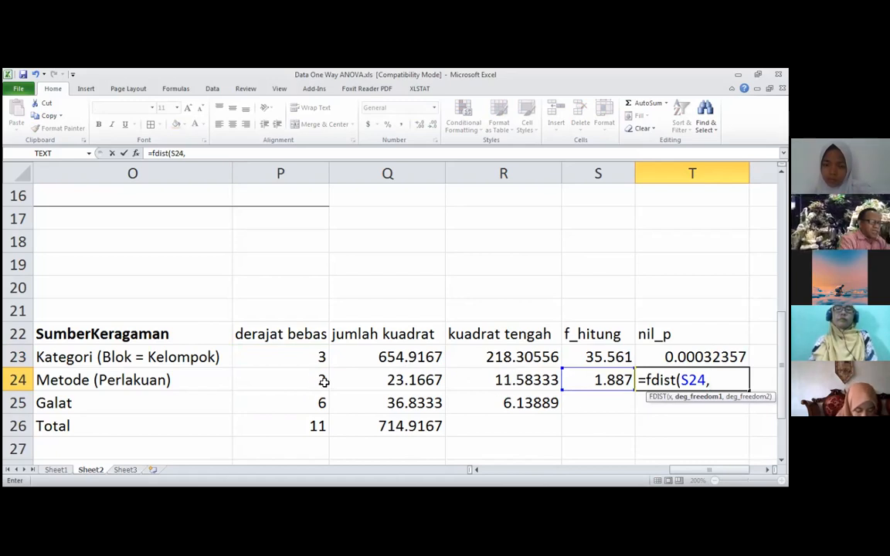
click(298, 381)
text(,)
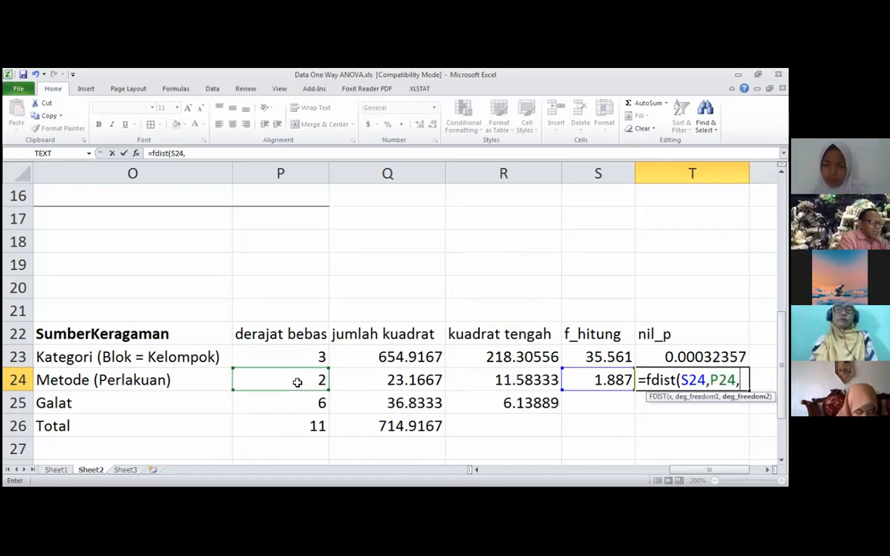
click(309, 401)
text())
key(Return)
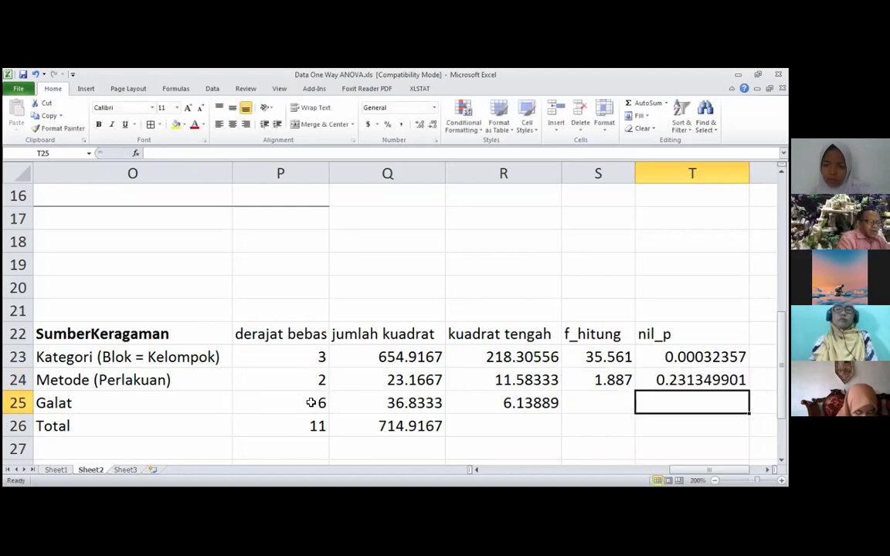
- Show the p-values in T23:T24 with five decimal places
key(Up)
key(Up)
key(shift+Down)
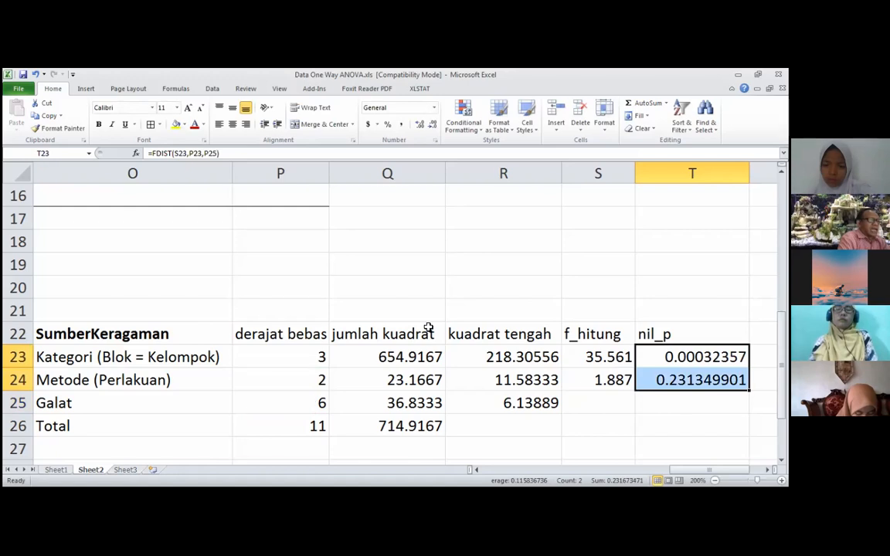
click(433, 125)
click(432, 126)
click(432, 125)
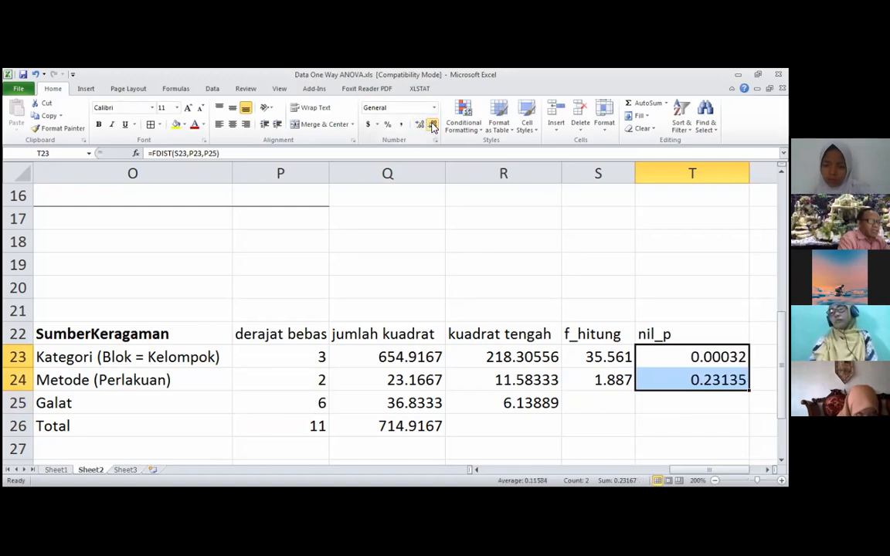
- Review the Metode row of the ANOVA table, from its degrees of freedom across to its p-value
click(674, 402)
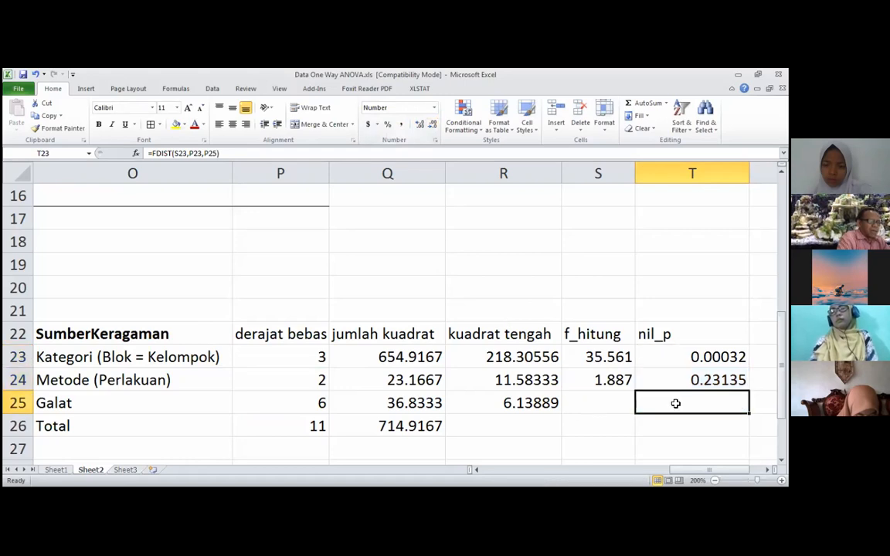
key(Up)
key(Left)
key(Left)
key(Left)
key(Left)
key(Left)
key(Left)
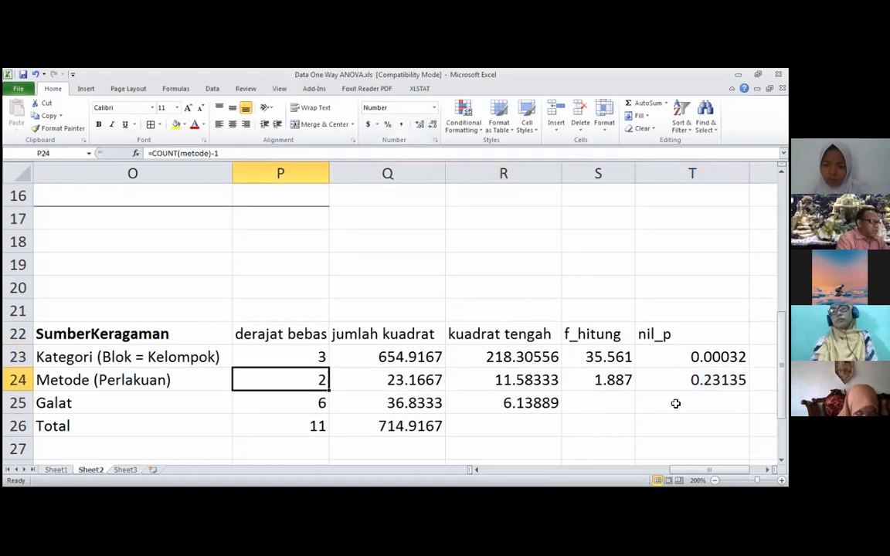
key(Right)
key(Right)
key(Right)
key(Right)
key(Right)
key(Right)
key(Right)
key(Right)
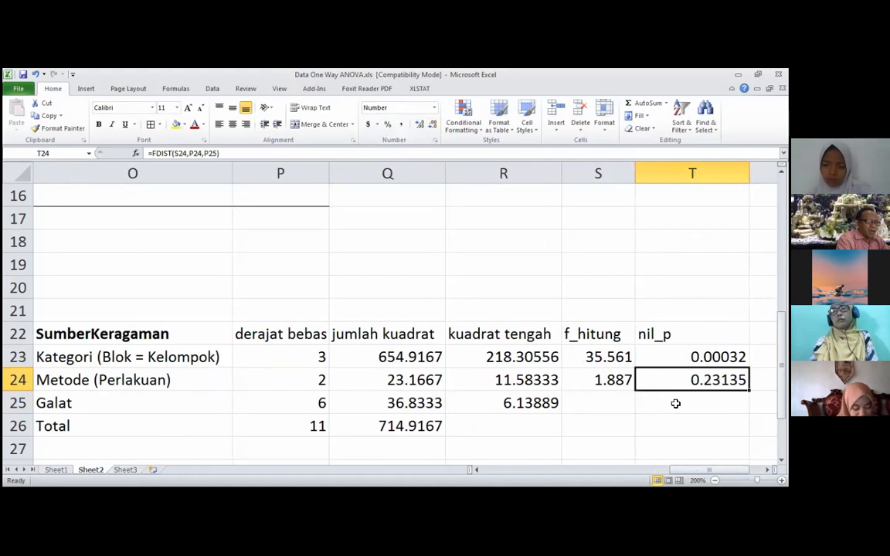
key(Left)
key(Left)
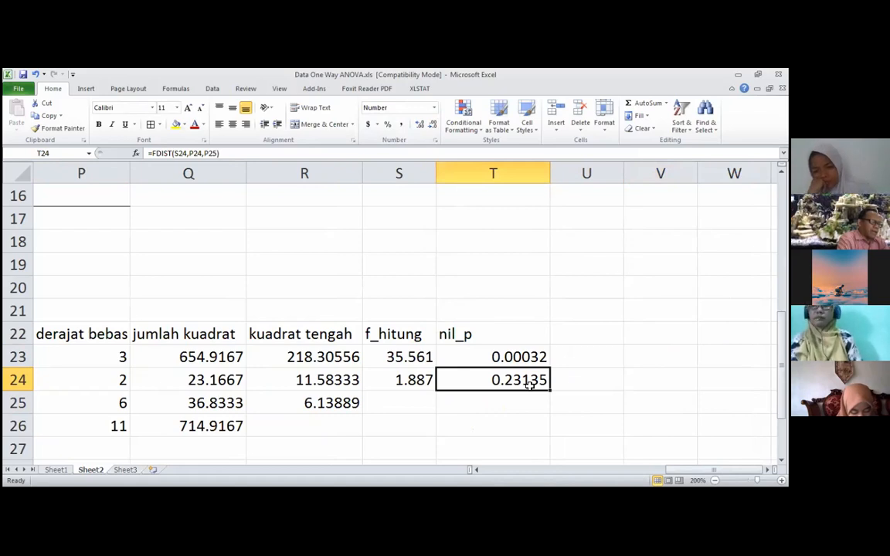
- Examine the Kategori row of the ANOVA table, from its source label across to its p-value in T23
click(499, 356)
key(Left)
key(Left)
key(Left)
key(Left)
key(Left)
key(Left)
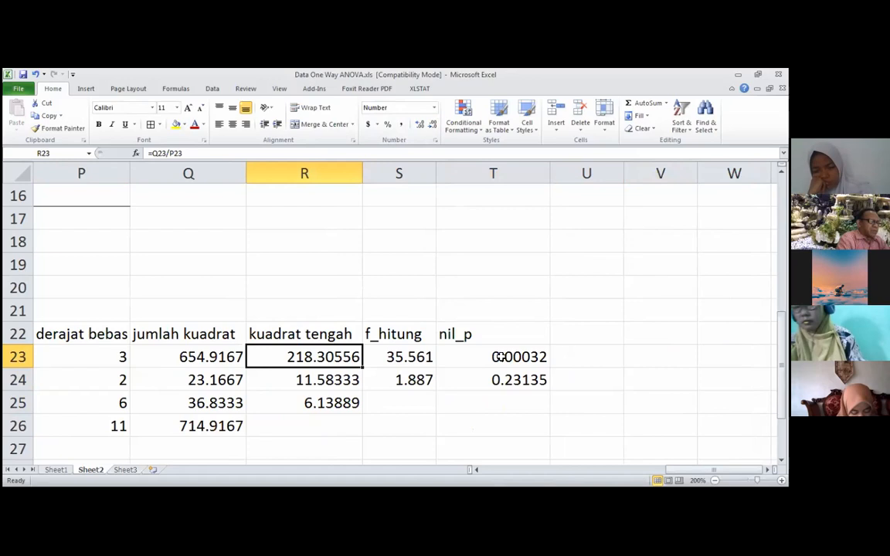
click(498, 356)
key(Right)
key(Right)
key(Right)
key(Right)
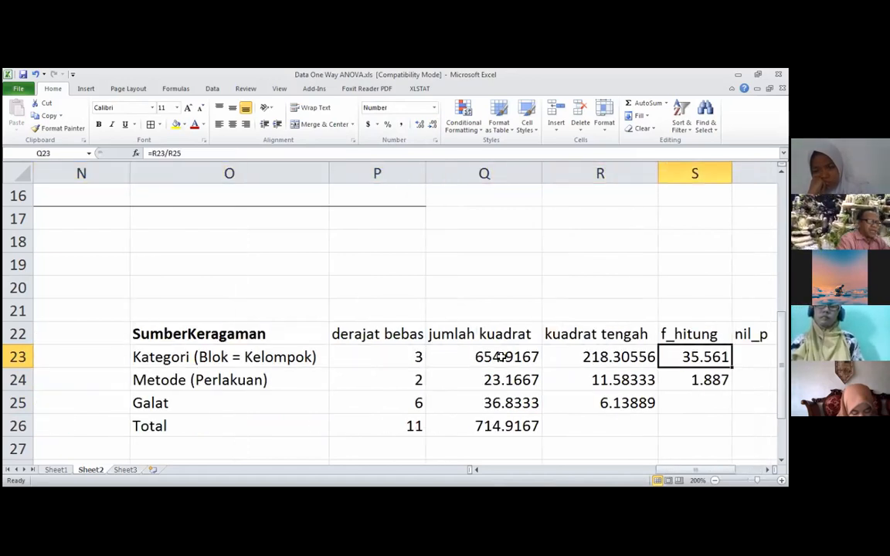
key(Left)
key(Left)
key(Right)
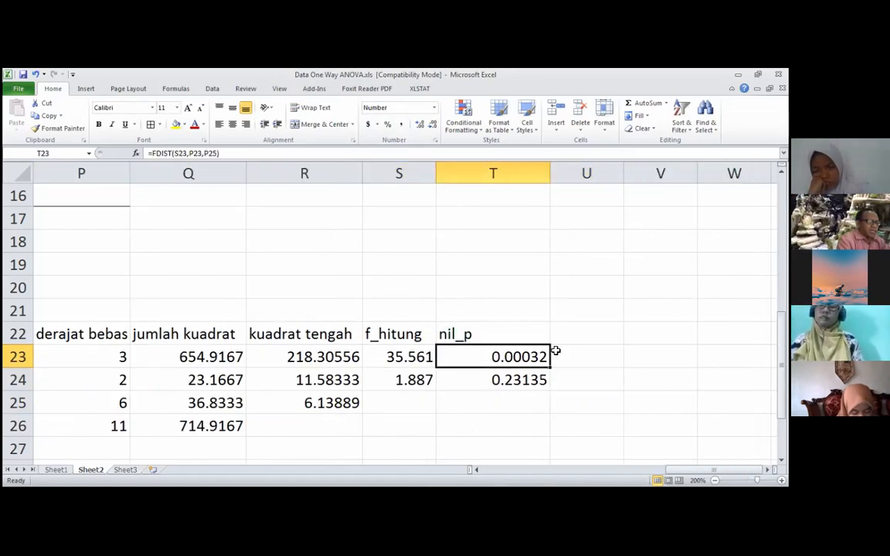
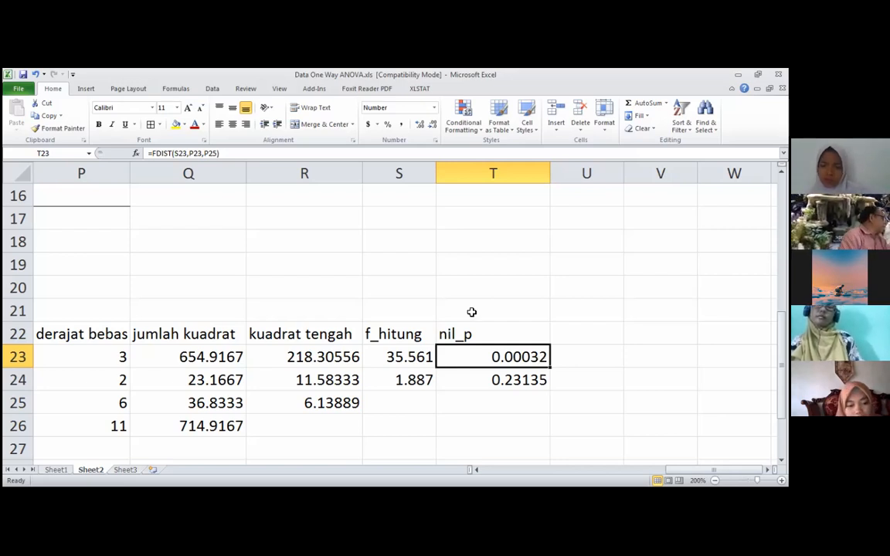
- Trace the Kategori source of variation back to the kat4 to kat1 column headings of the data table
key(Left)
key(Left)
key(Left)
key(Left)
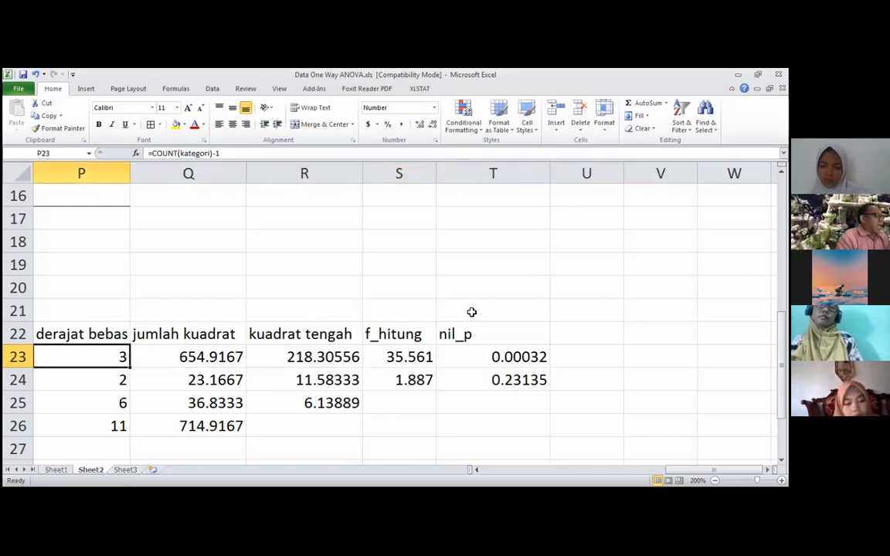
key(Left)
key(Left)
key(Right)
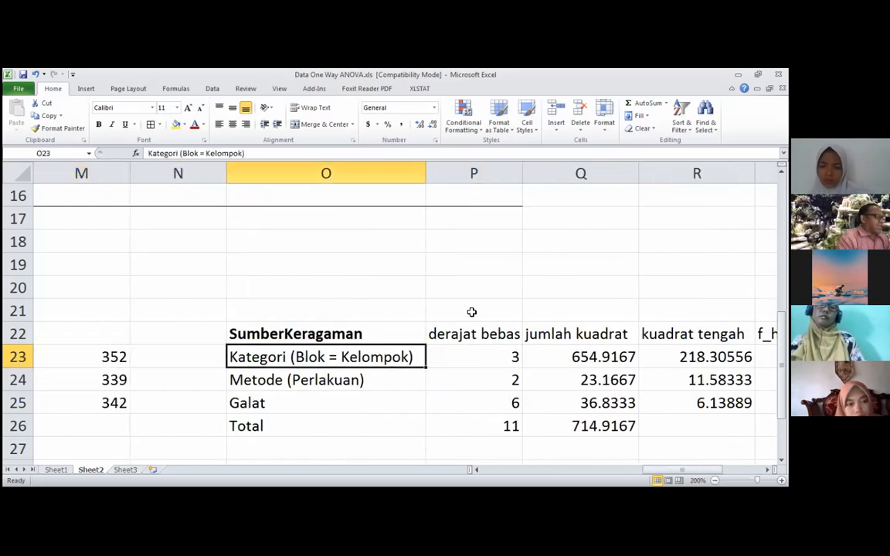
key(Left)
key(Left)
key(Left)
key(Left)
key(Left)
key(Left)
key(Left)
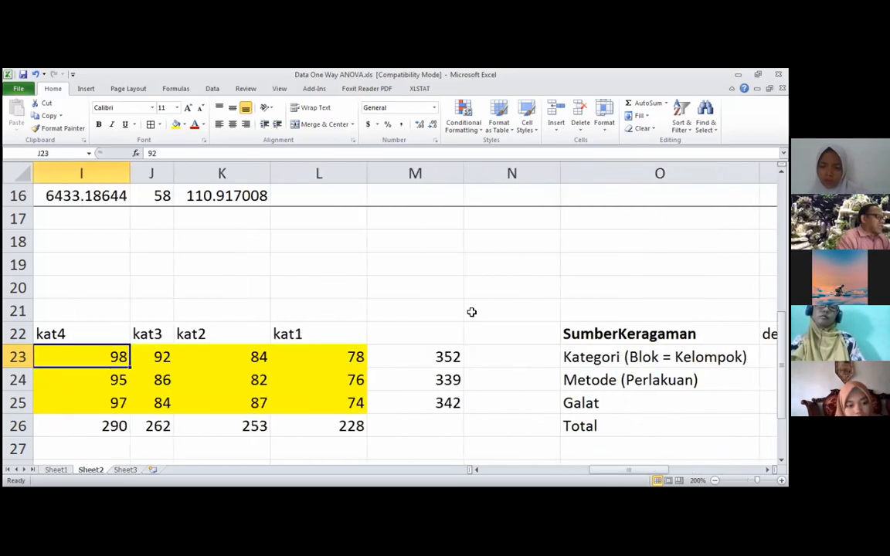
key(Right)
key(Up)
key(Right)
key(Right)
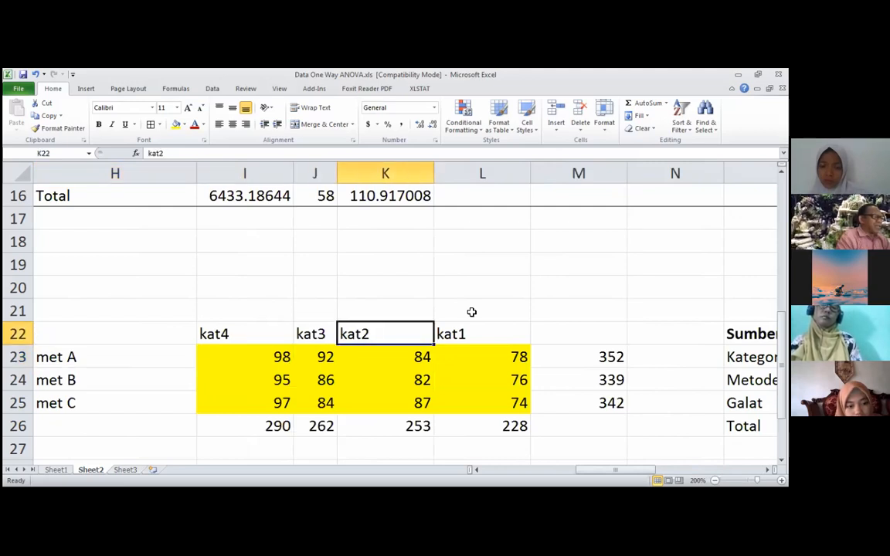
- Compare the category totals in I26:L26 beneath the highlighted scores
key(Left)
key(Left)
key(Down)
key(Down)
key(Down)
key(Down)
key(Right)
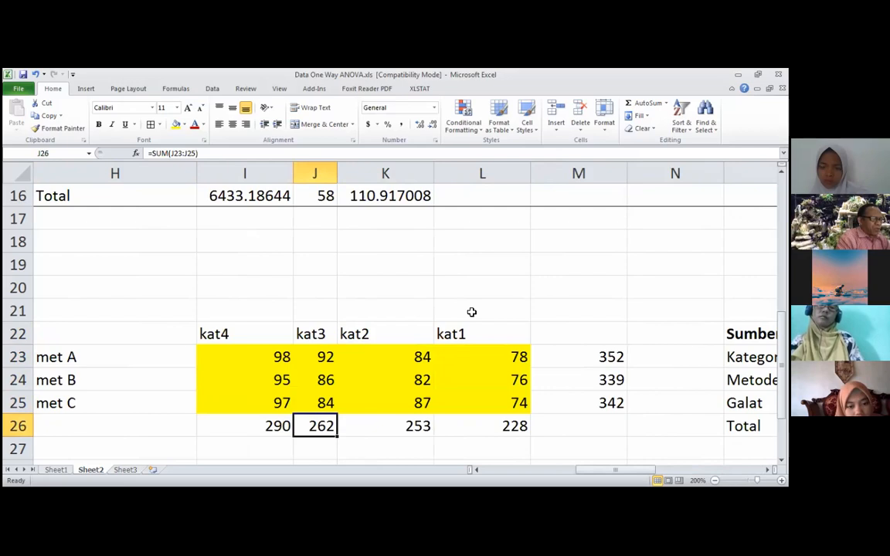
key(Right)
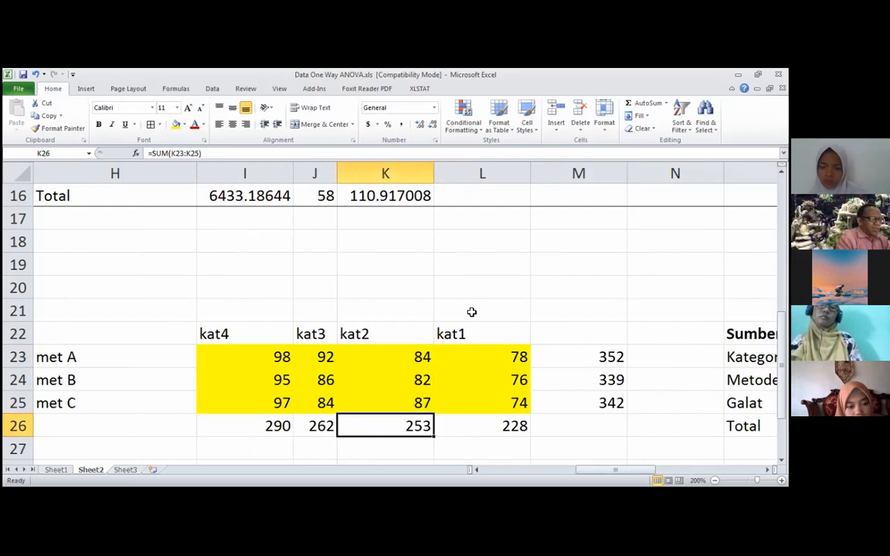
key(Right)
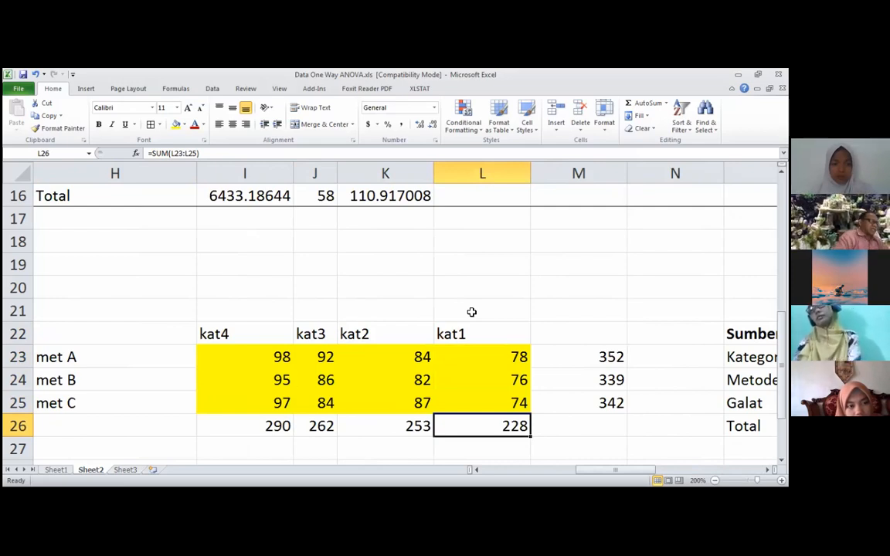
key(Left)
key(Left)
key(Left)
key(Right)
key(Right)
key(Right)
key(Right)
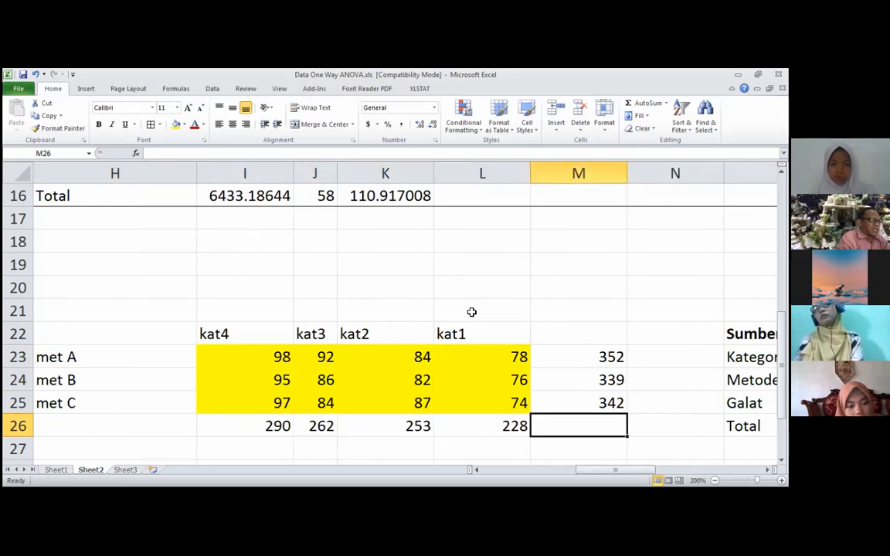
key(Down)
key(Down)
key(Right)
key(Right)
key(Left)
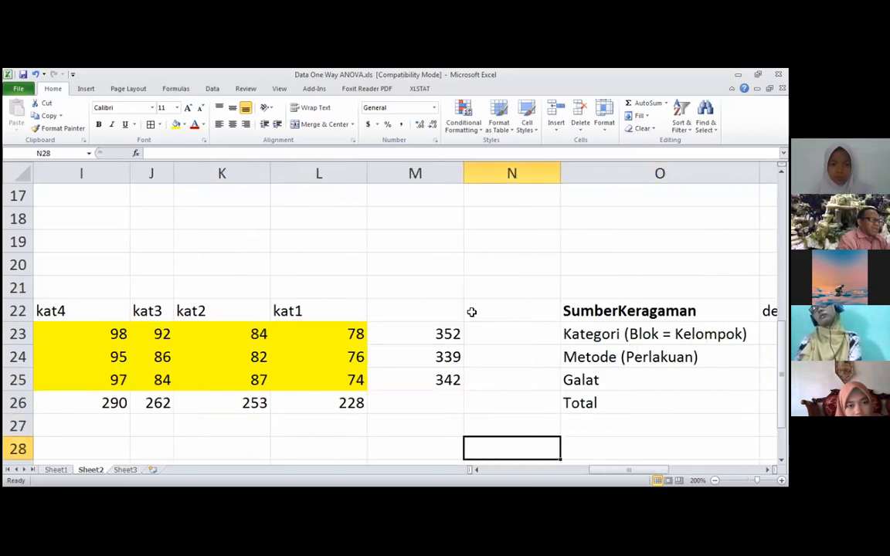
key(Left)
key(Left)
key(Left)
key(Right)
key(Right)
key(Right)
key(Right)
key(Right)
key(Right)
key(Right)
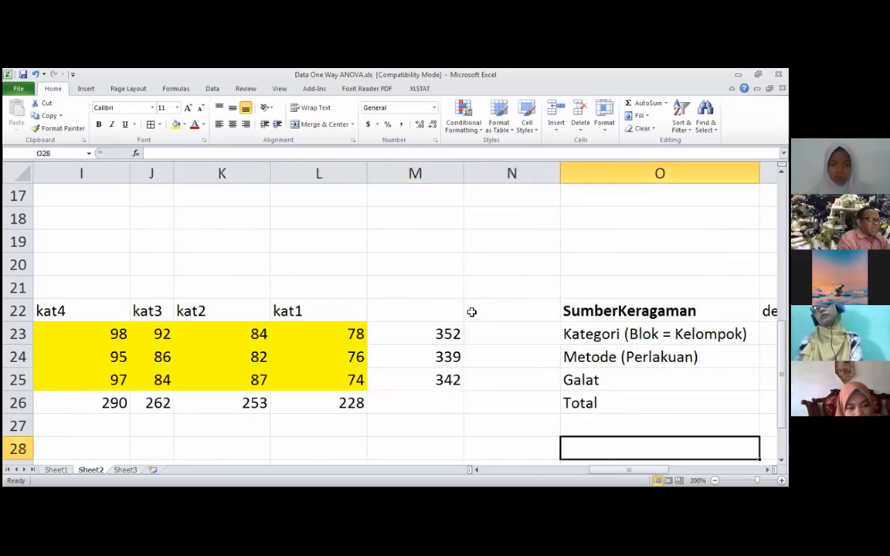
key(Right)
key(Right)
key(Right)
key(Up)
key(Up)
key(Up)
key(Up)
key(Up)
- Review row 23 from the met A total in M23 across the Kategori results to the p-value in T23
key(Left)
key(Left)
key(Left)
key(Left)
key(Left)
key(Left)
key(Left)
key(Left)
key(Left)
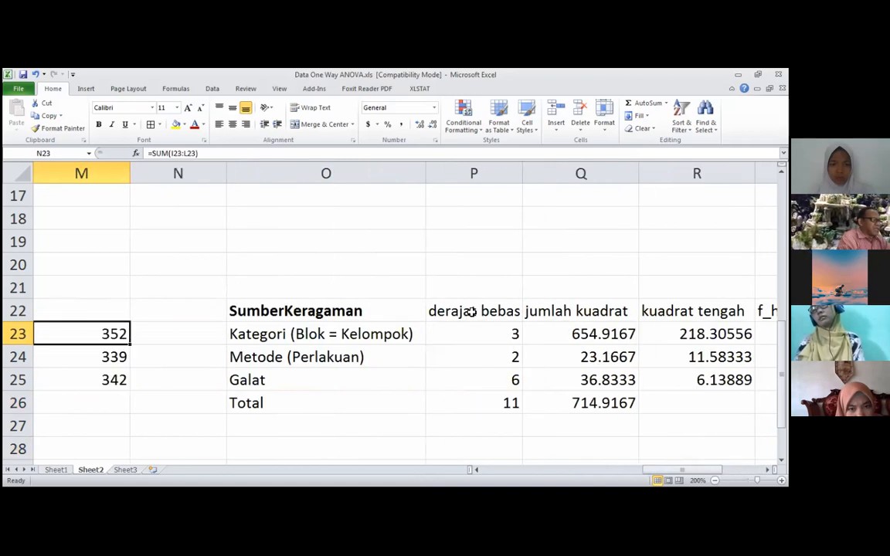
key(Left)
key(Right)
key(Right)
key(Right)
key(Right)
key(Right)
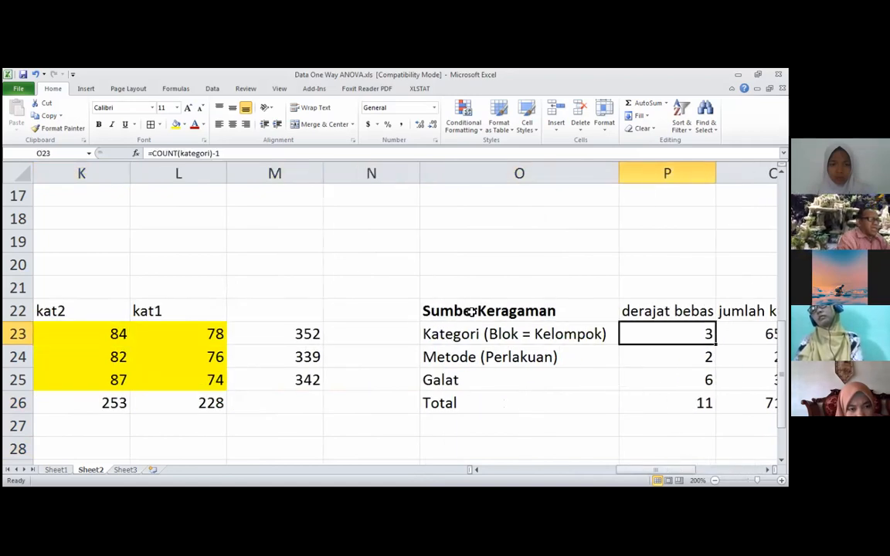
key(Right)
key(Right)
key(Right)
key(Right)
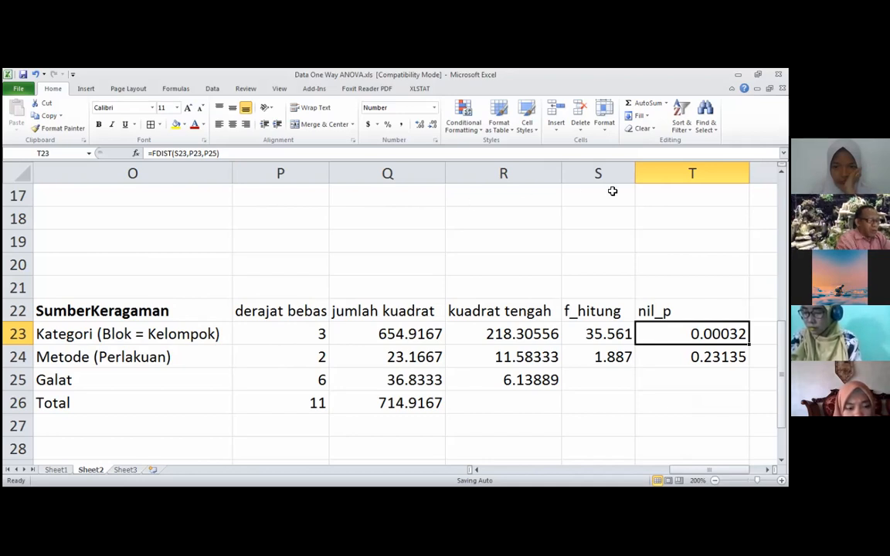
- Examine the sources of variation listed in column O of the ANOVA table, from Kategori down to Total
drag(693, 219, 378, 265)
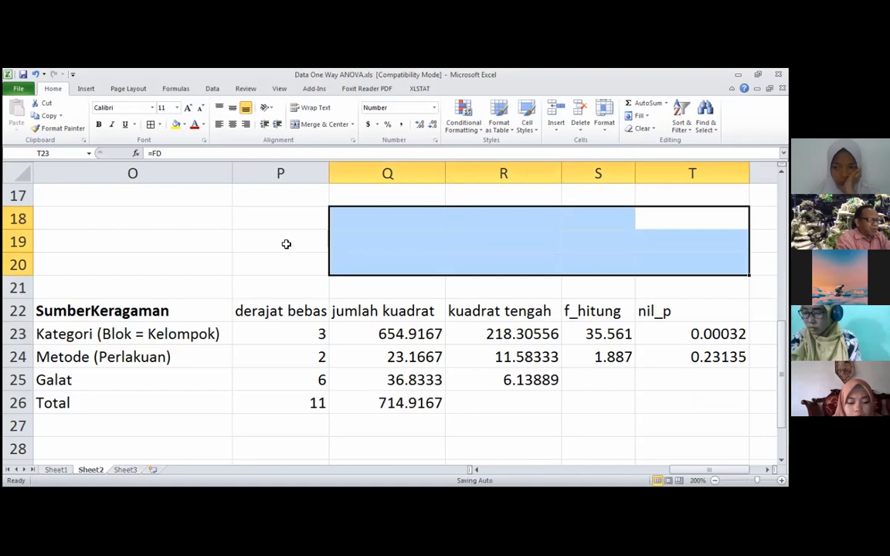
click(288, 219)
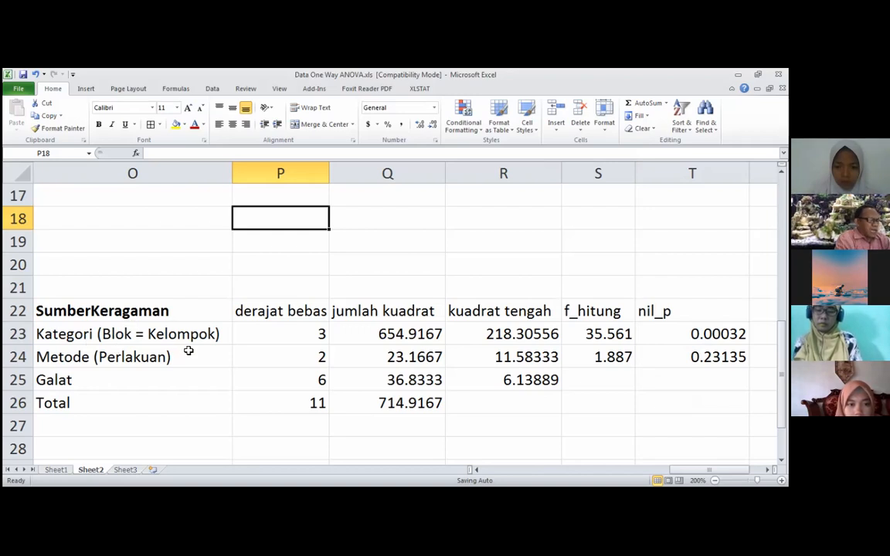
click(247, 361)
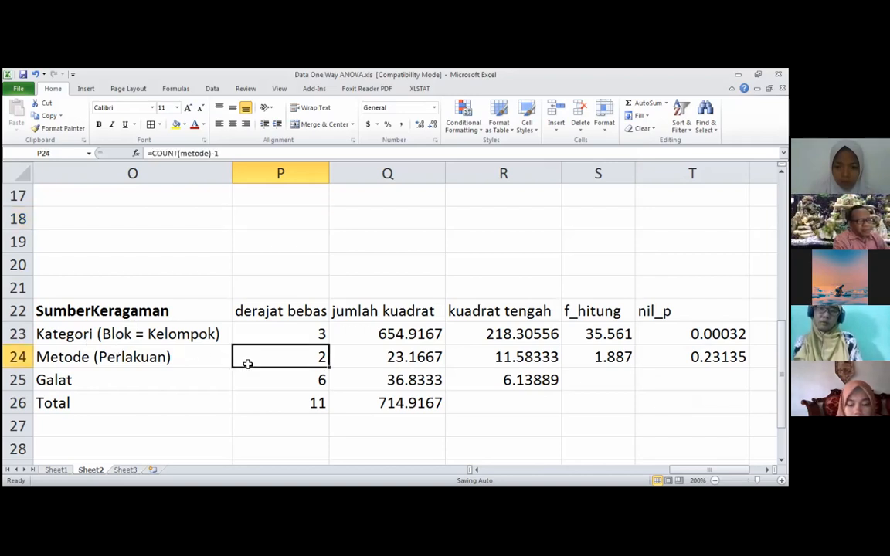
key(Left)
key(Down)
key(Down)
key(Down)
key(Up)
key(Up)
key(Up)
key(Up)
key(Up)
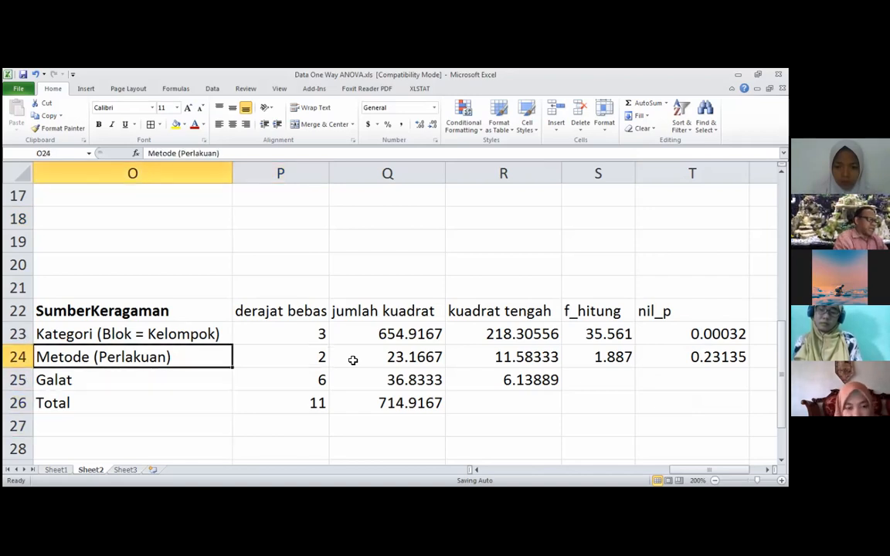
- Examine the met A to met C rows of the data table and their totals in column M
key(Left)
key(Left)
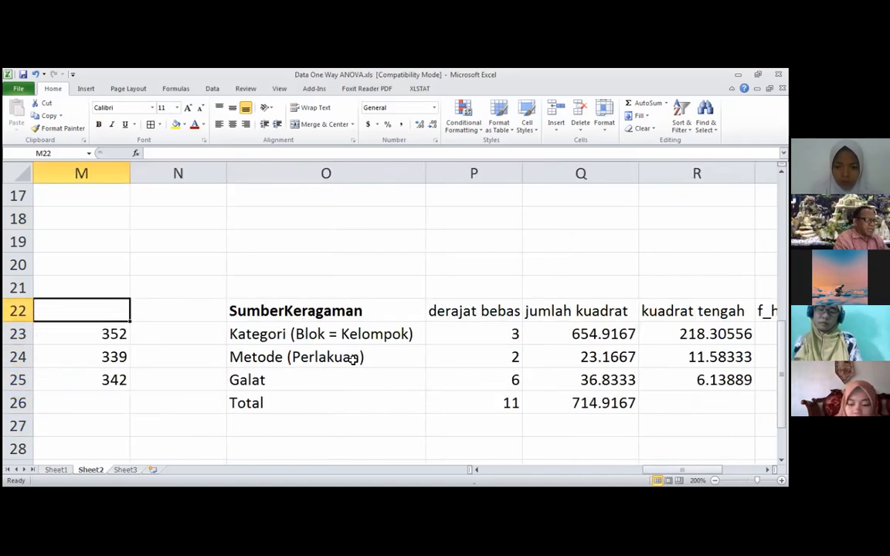
key(Left)
key(Left)
key(Left)
key(Left)
key(Left)
key(Left)
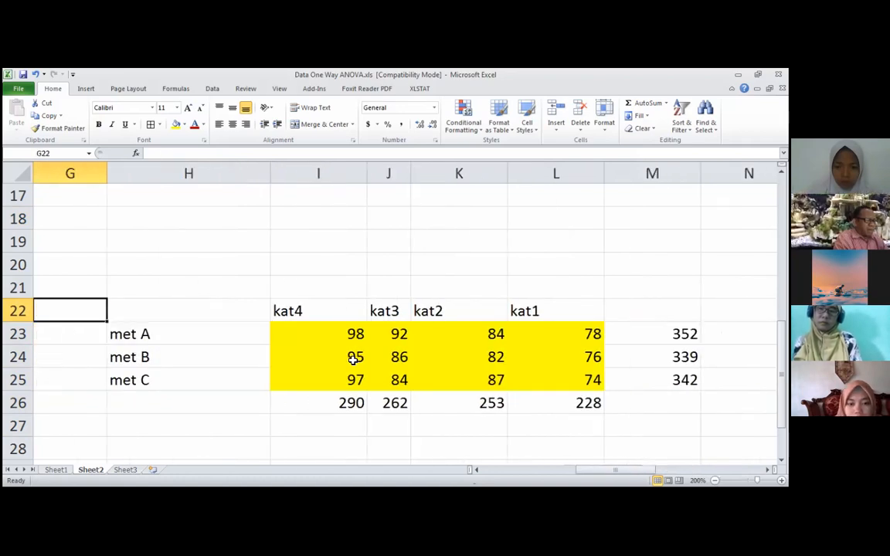
- Review the ANOVA table's columns from SumberKeragaman across to nil_p for both the Kategori and Metode rows
key(Up)
key(Up)
key(Right)
key(Right)
key(Right)
key(Right)
key(Right)
key(Right)
key(Right)
key(Right)
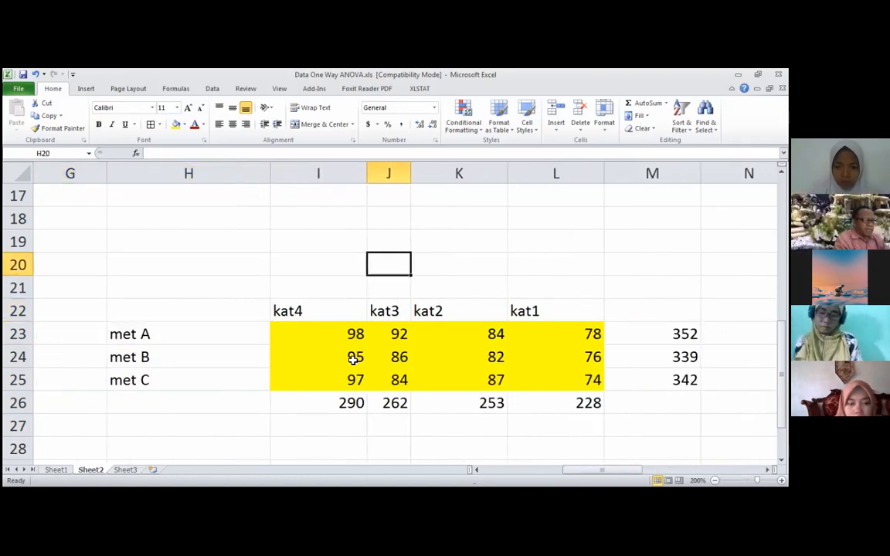
key(Right)
key(Right)
key(Right)
key(Right)
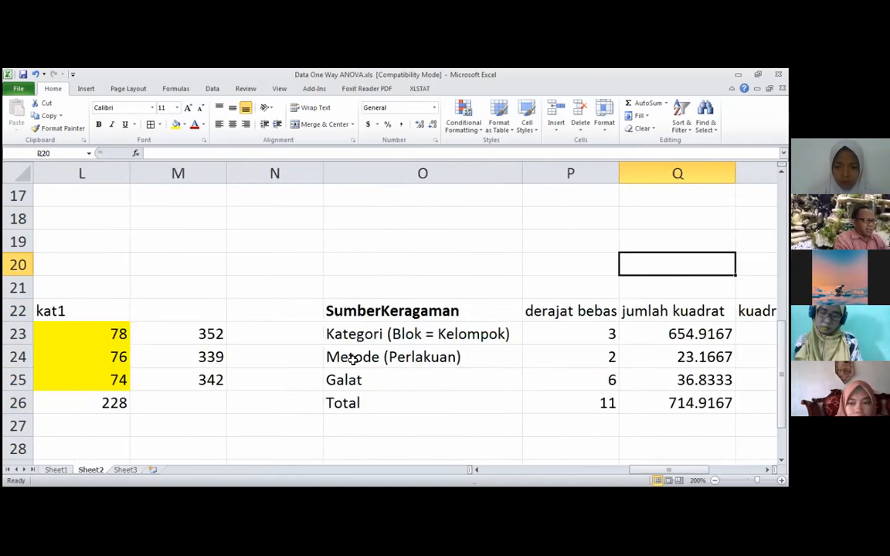
key(Right)
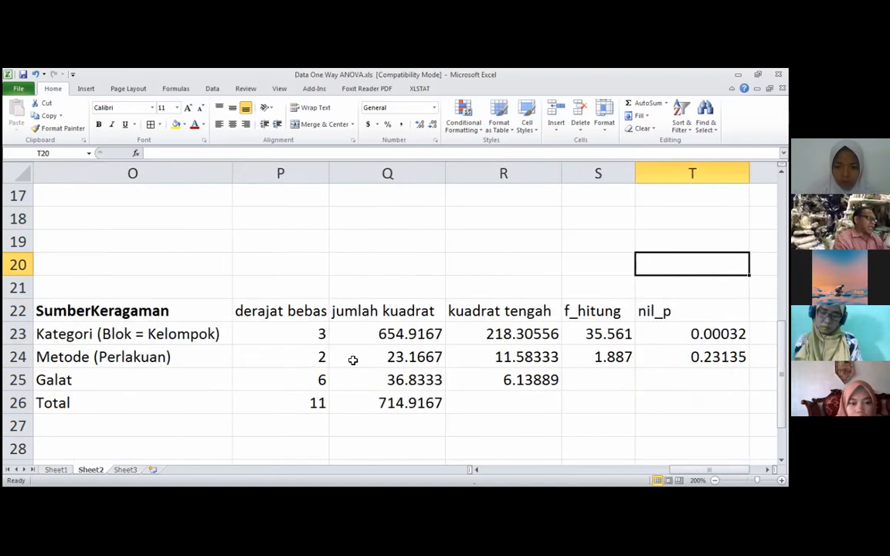
key(Left)
key(Left)
key(Left)
key(Left)
key(Left)
key(Left)
key(Right)
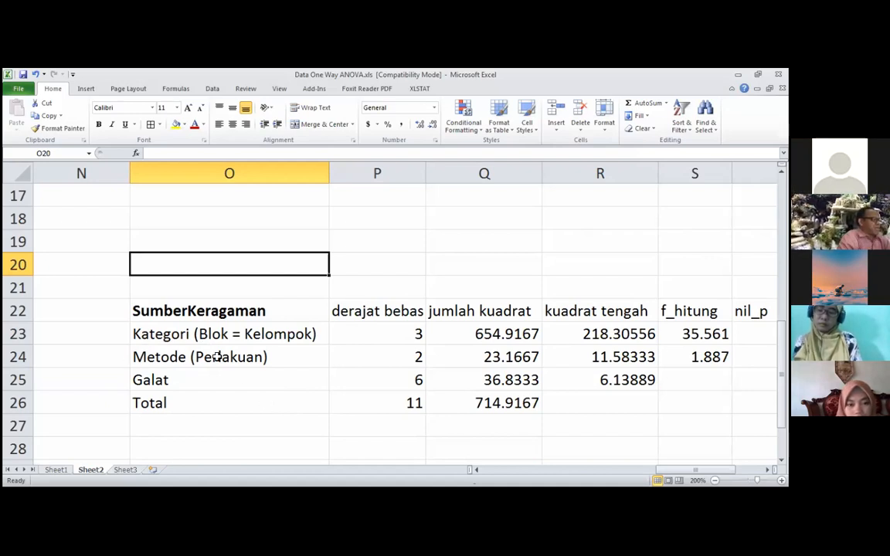
- Revisit the highlighted scores in I23:L25 to relate the ANOVA results to the methods and categories
key(Left)
key(Left)
key(Left)
key(Left)
key(Left)
key(Left)
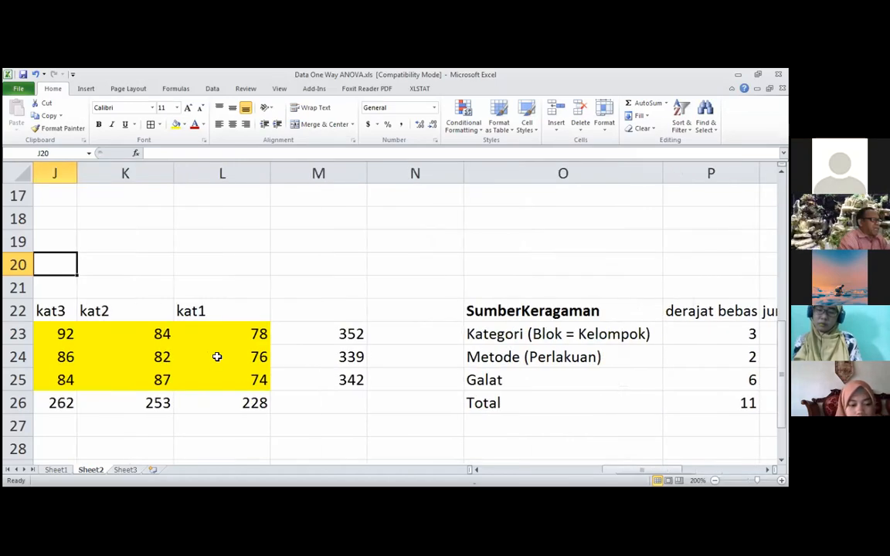
key(Left)
key(Left)
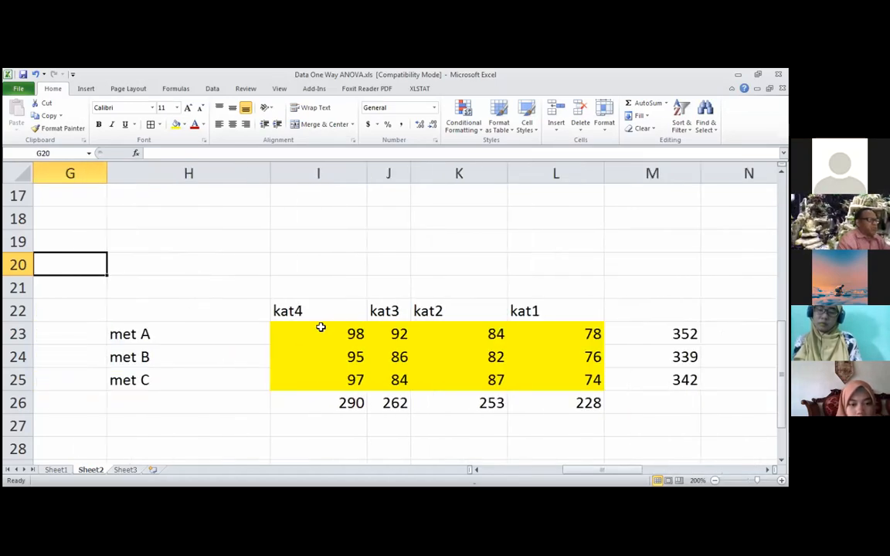